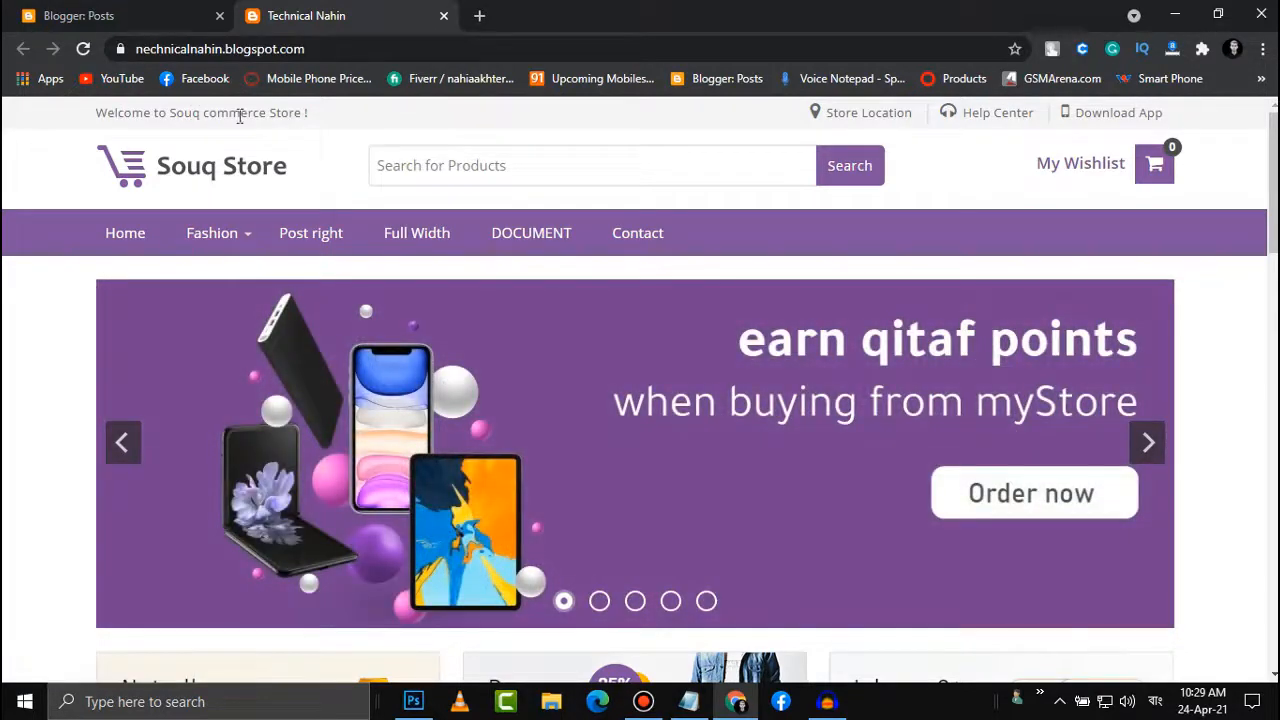
Examine the store page's welcome text and wishlist area, footer description, copyright line and social links
drag(96, 113, 229, 113)
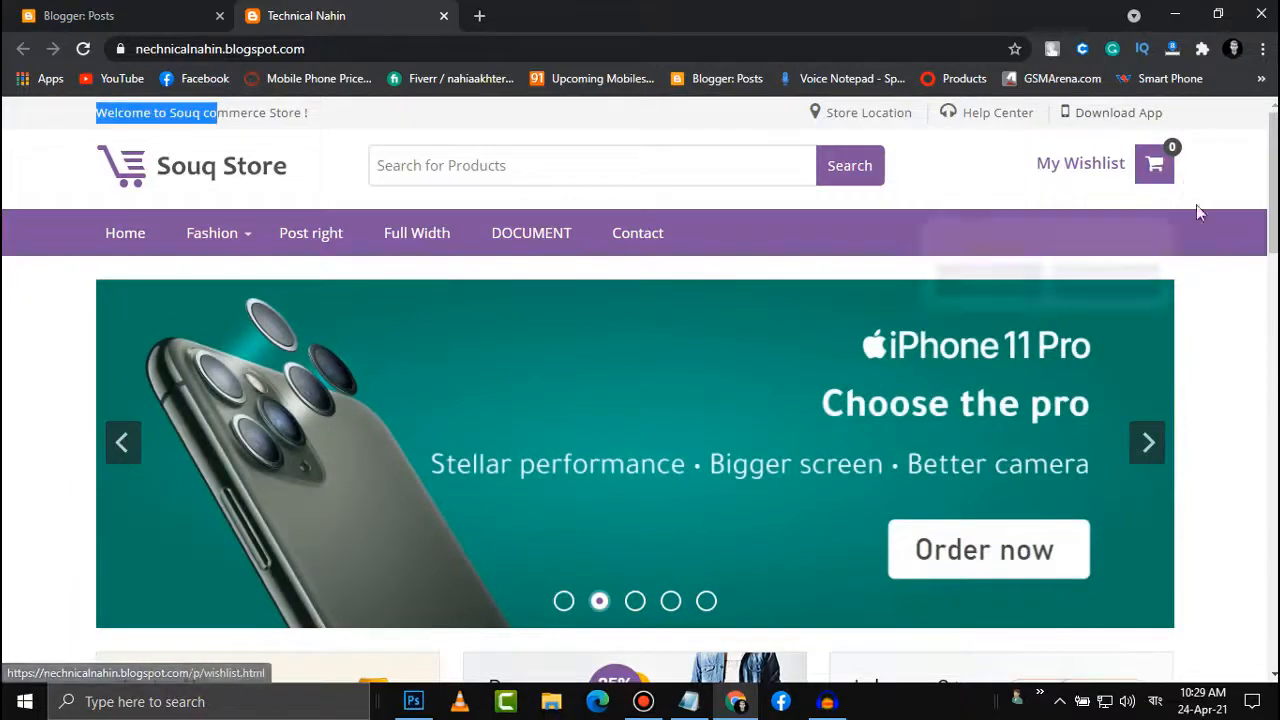
scroll(1196, 204, down, 15)
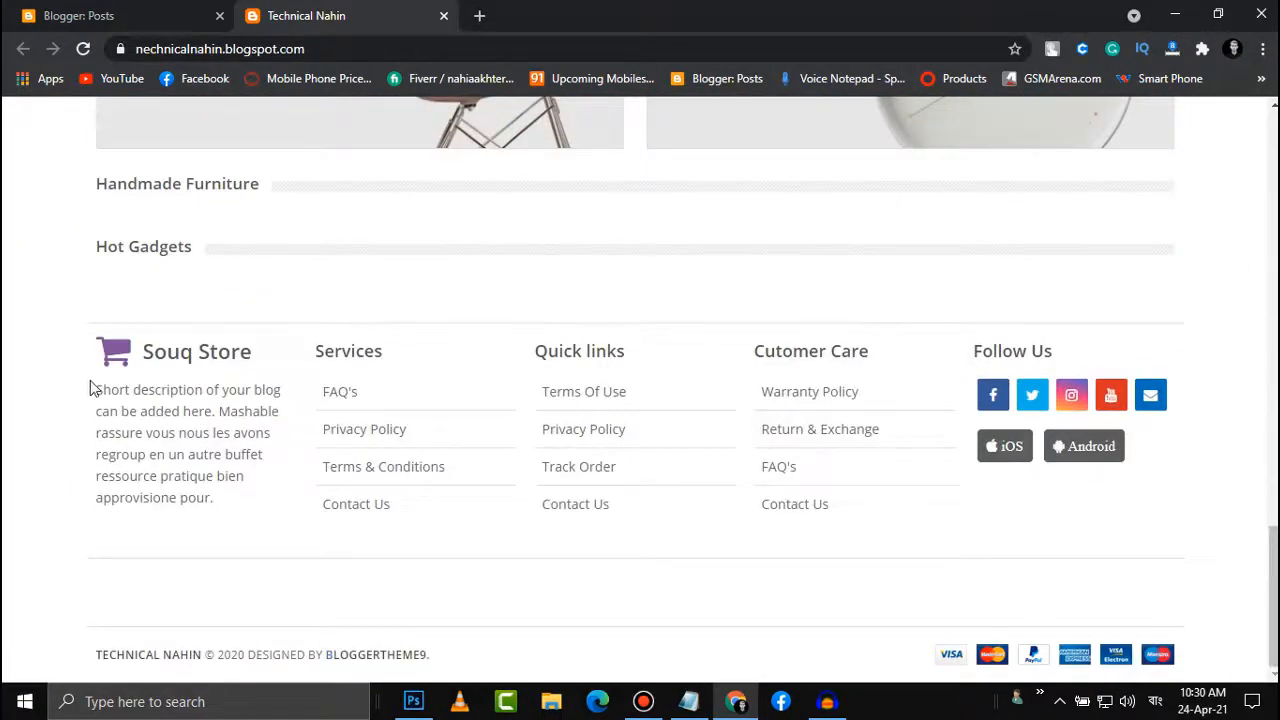
drag(90, 383, 231, 474)
click(231, 494)
drag(70, 657, 514, 660)
click(516, 660)
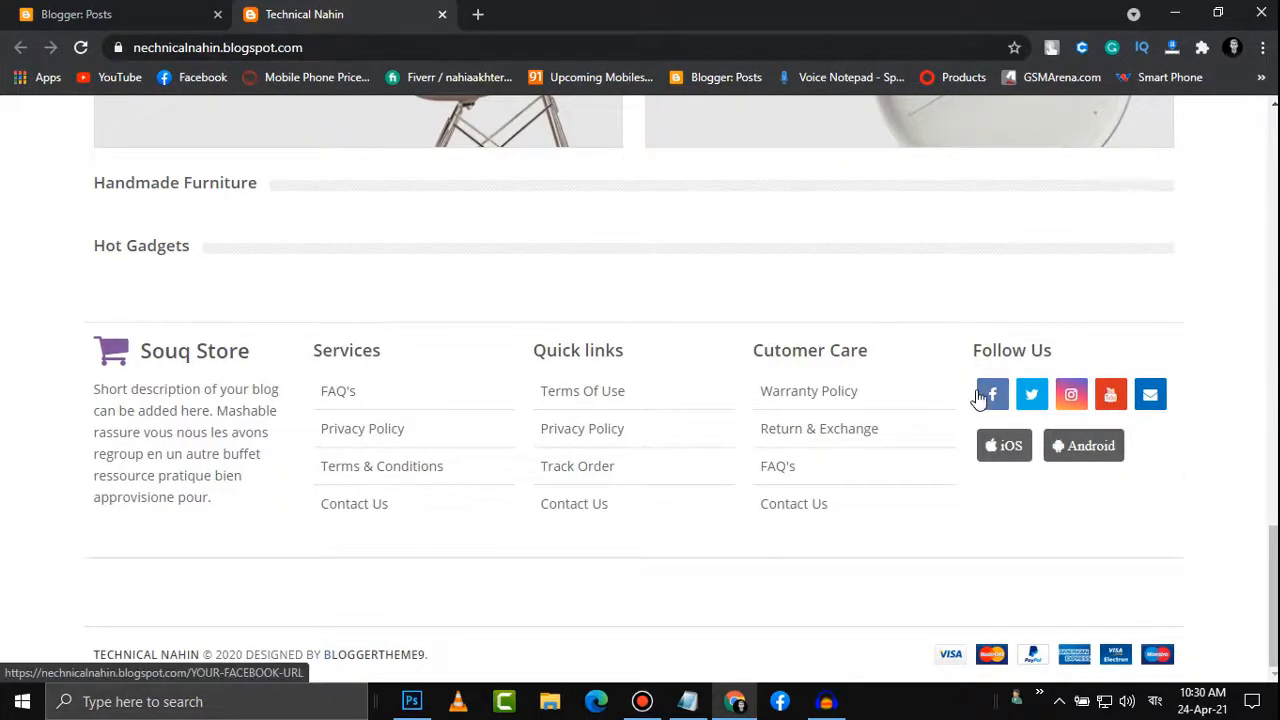
scroll(649, 374, up, 15)
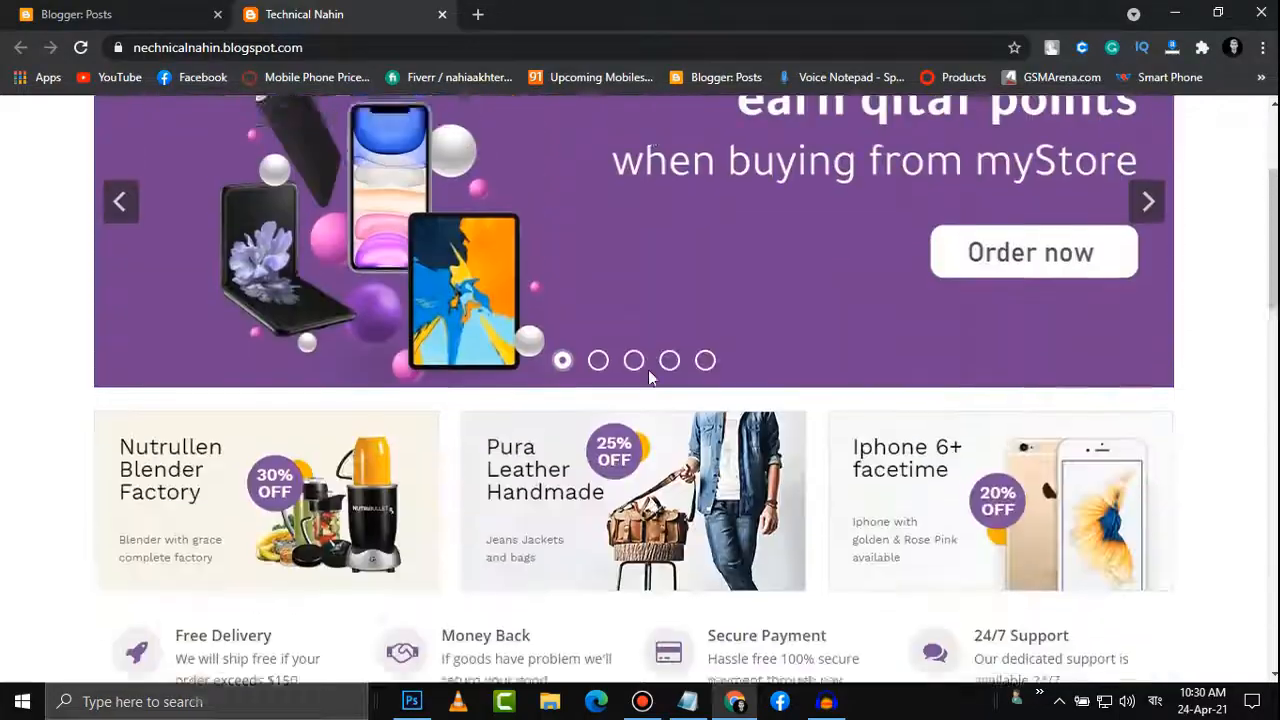
scroll(649, 374, up, 3)
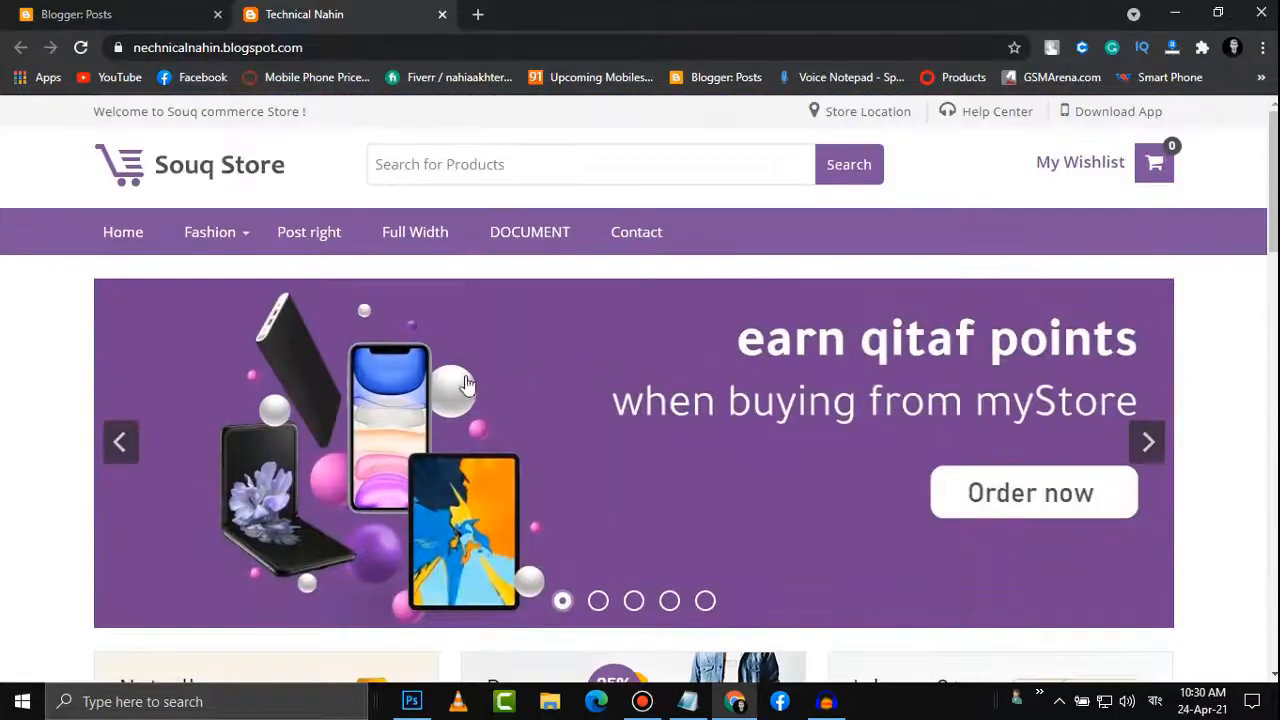
click(417, 707)
click(417, 707)
click(417, 707)
click(414, 705)
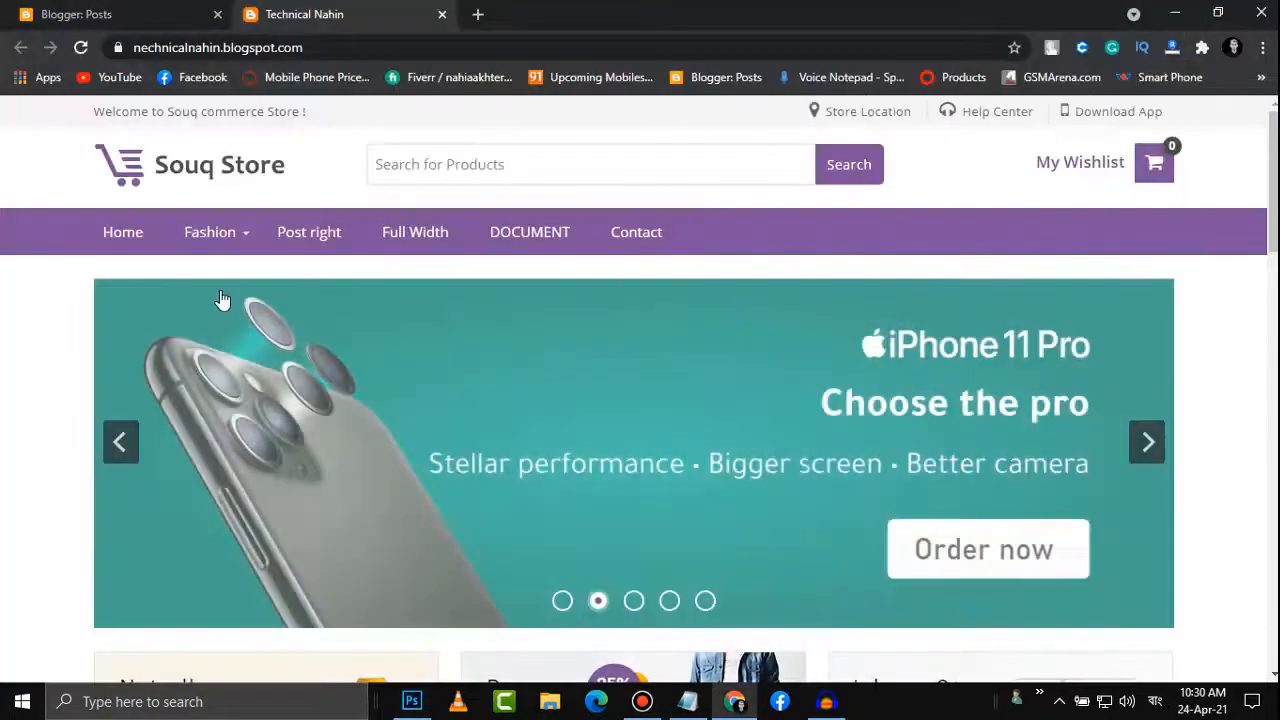
Save the Souq Store header logo image to Downloads as the PNG logo-souqstore (1)
right_click(194, 185)
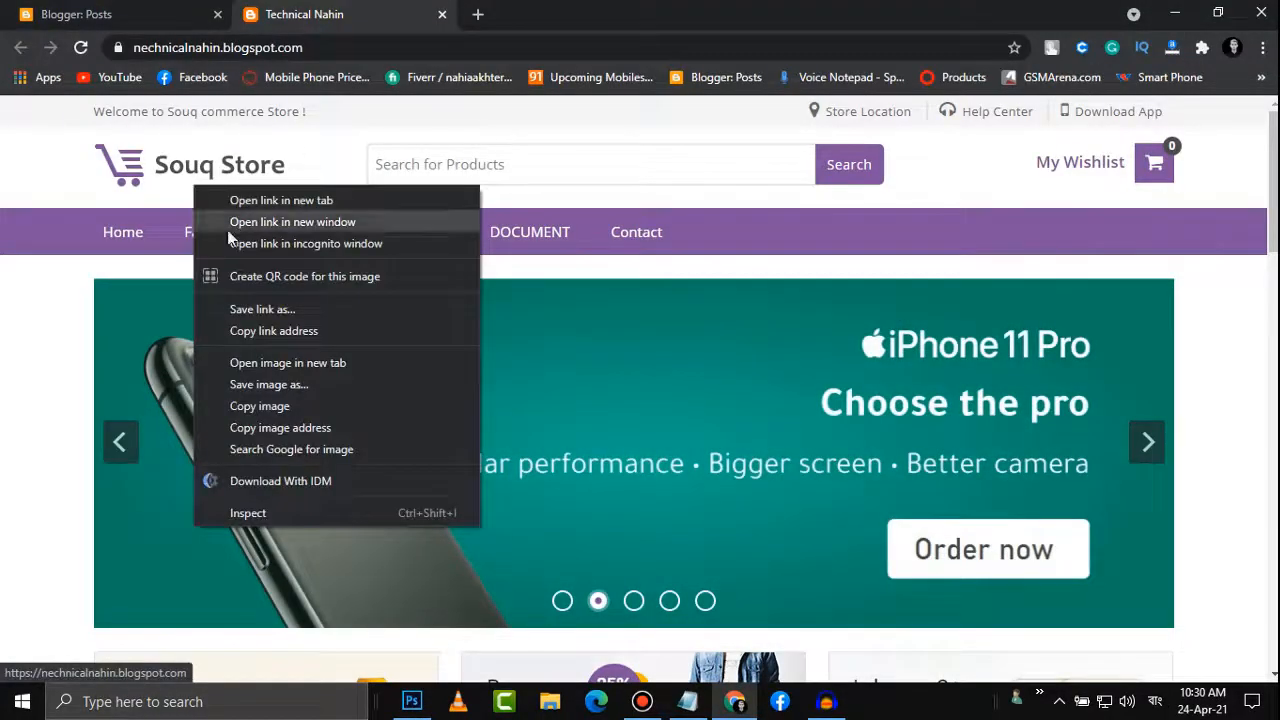
right_click(169, 184)
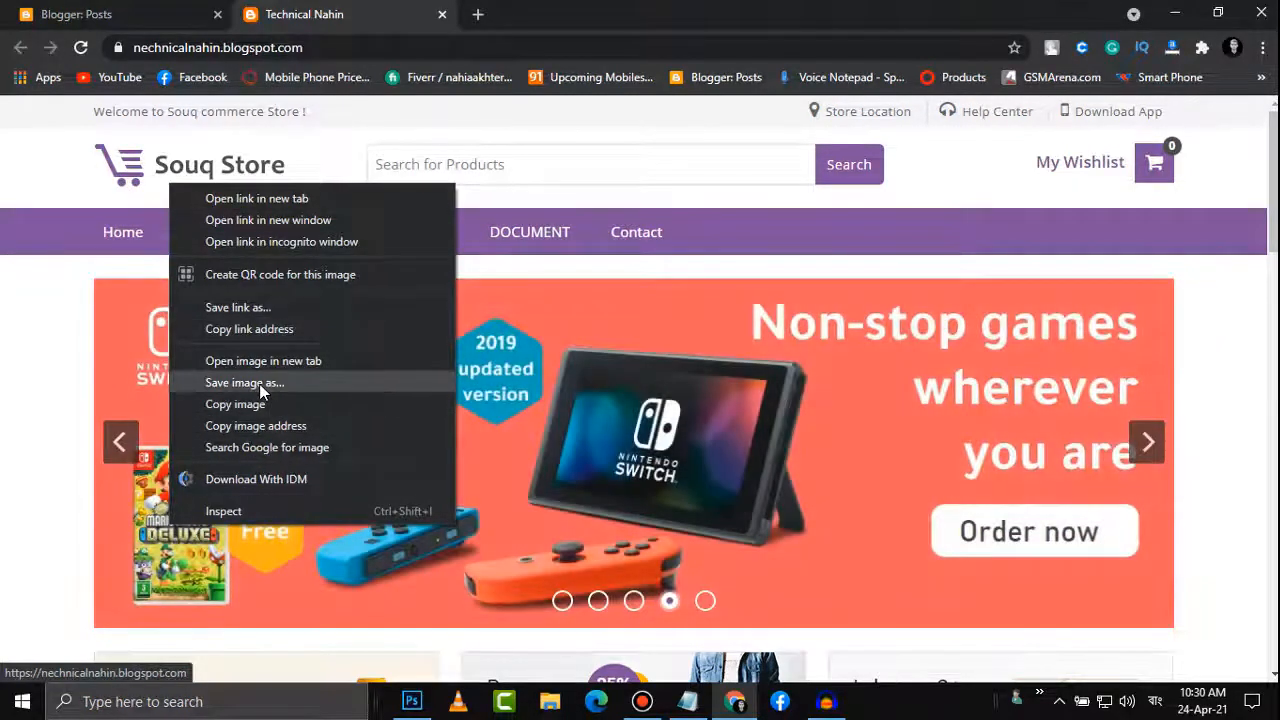
click(261, 394)
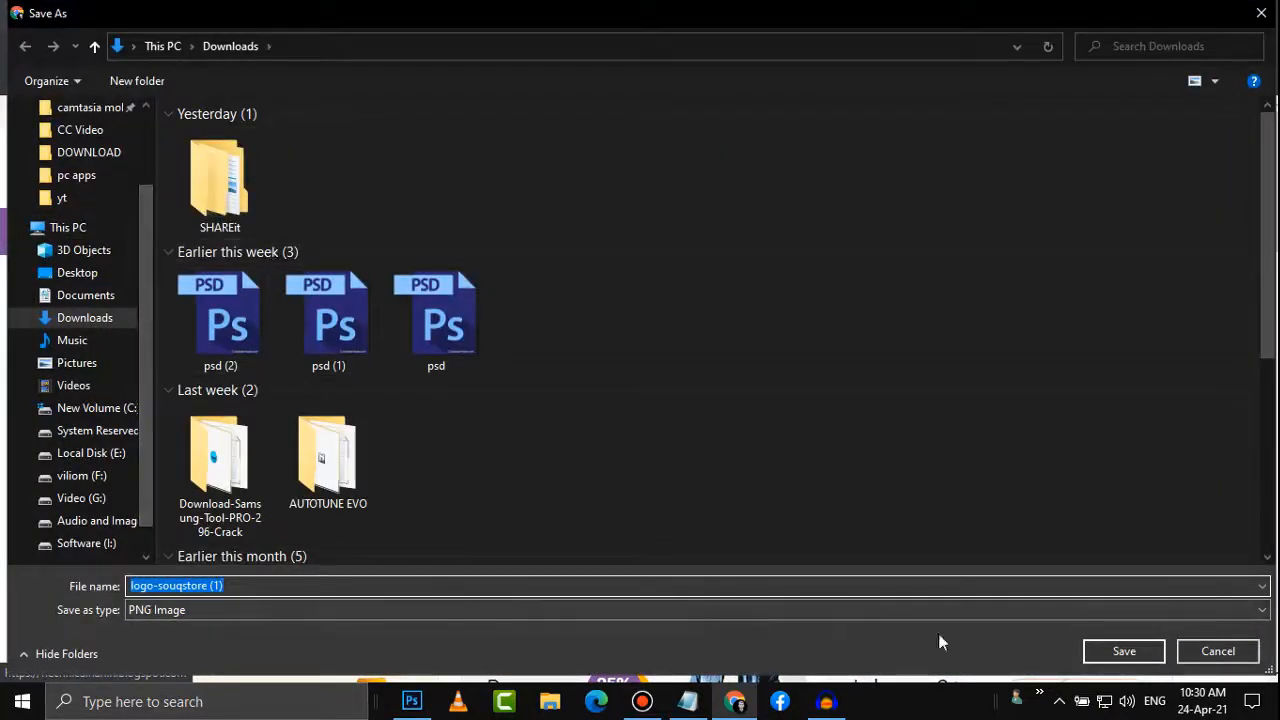
click(1123, 652)
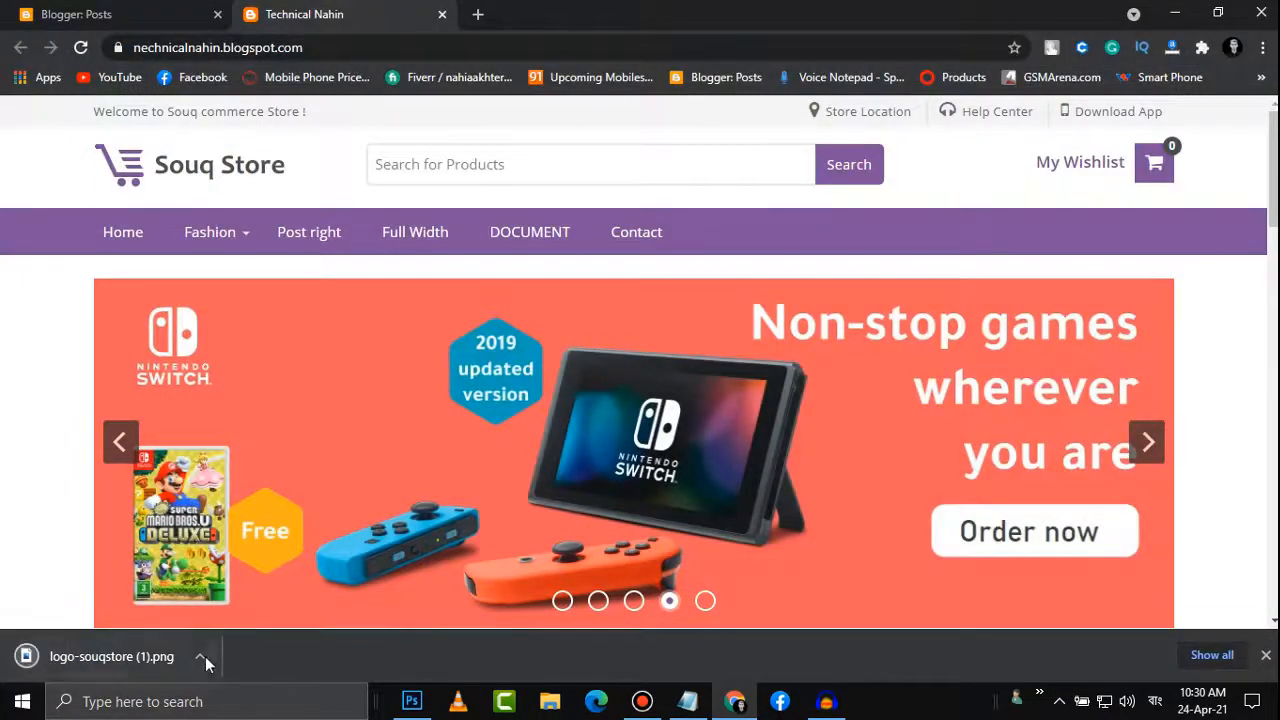
Show the downloaded logo in its folder and check its pixel dimensions in the detailed file properties
click(203, 656)
click(290, 593)
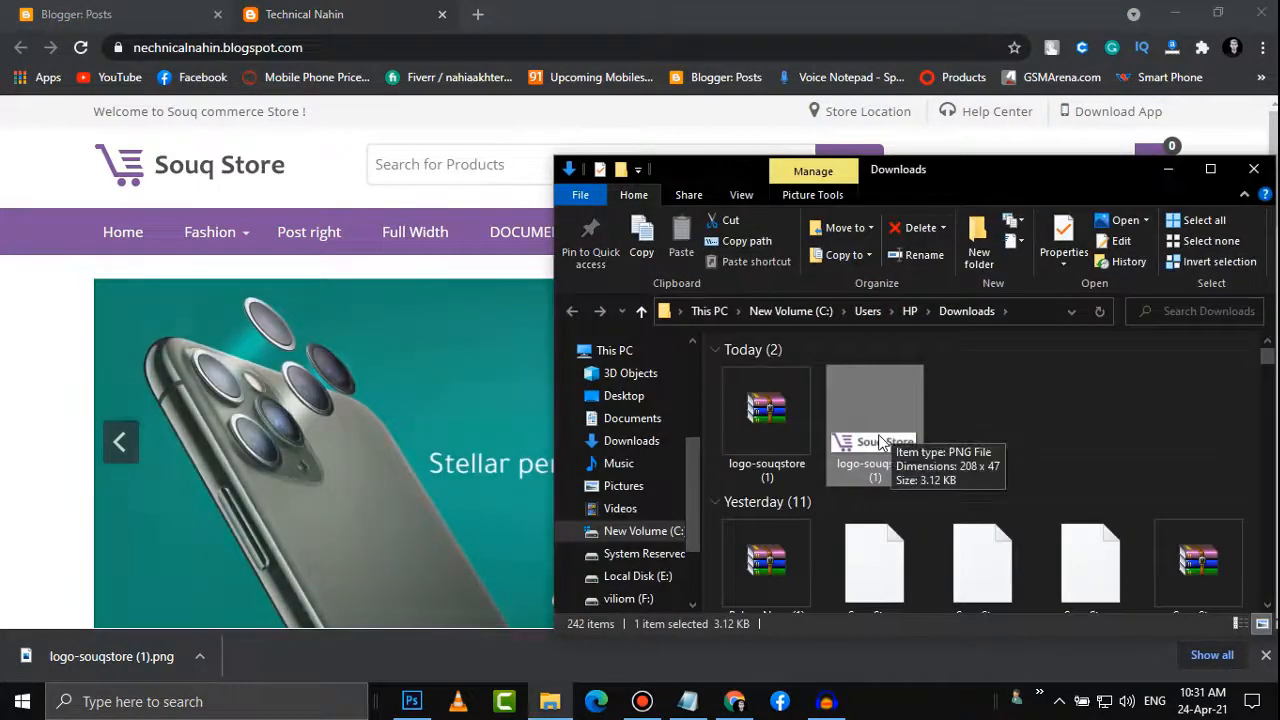
right_click(879, 444)
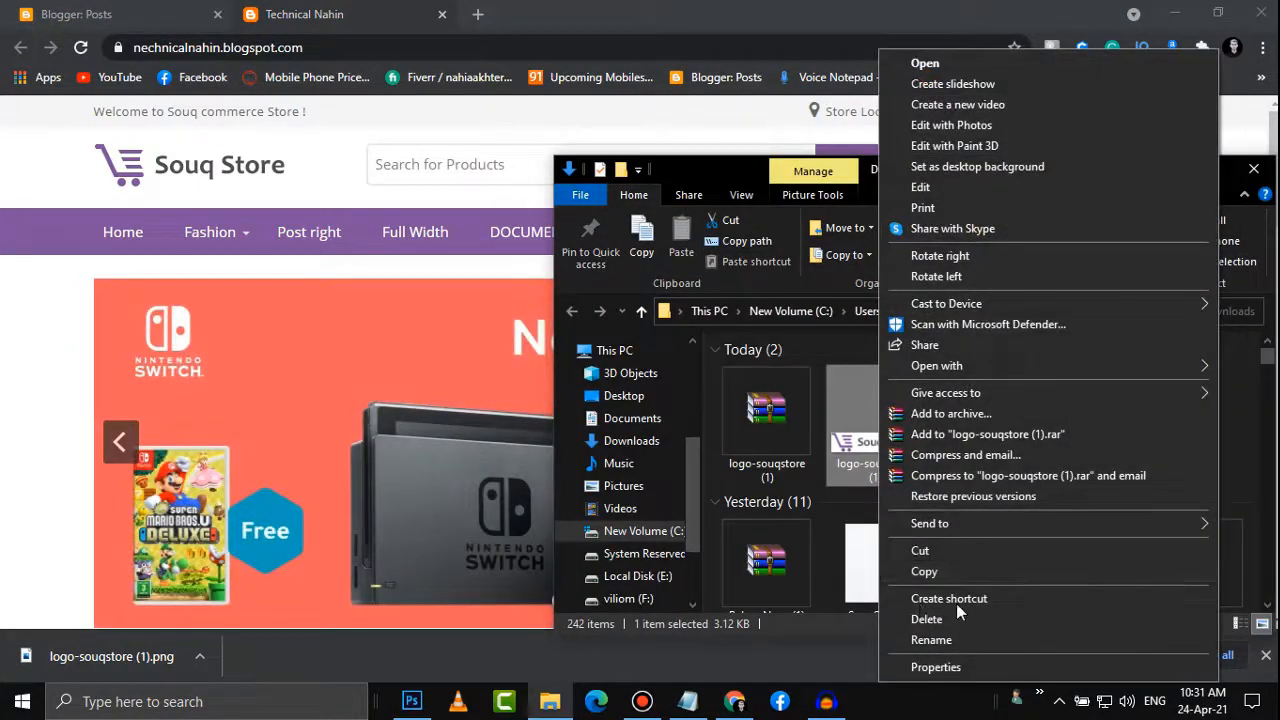
click(962, 668)
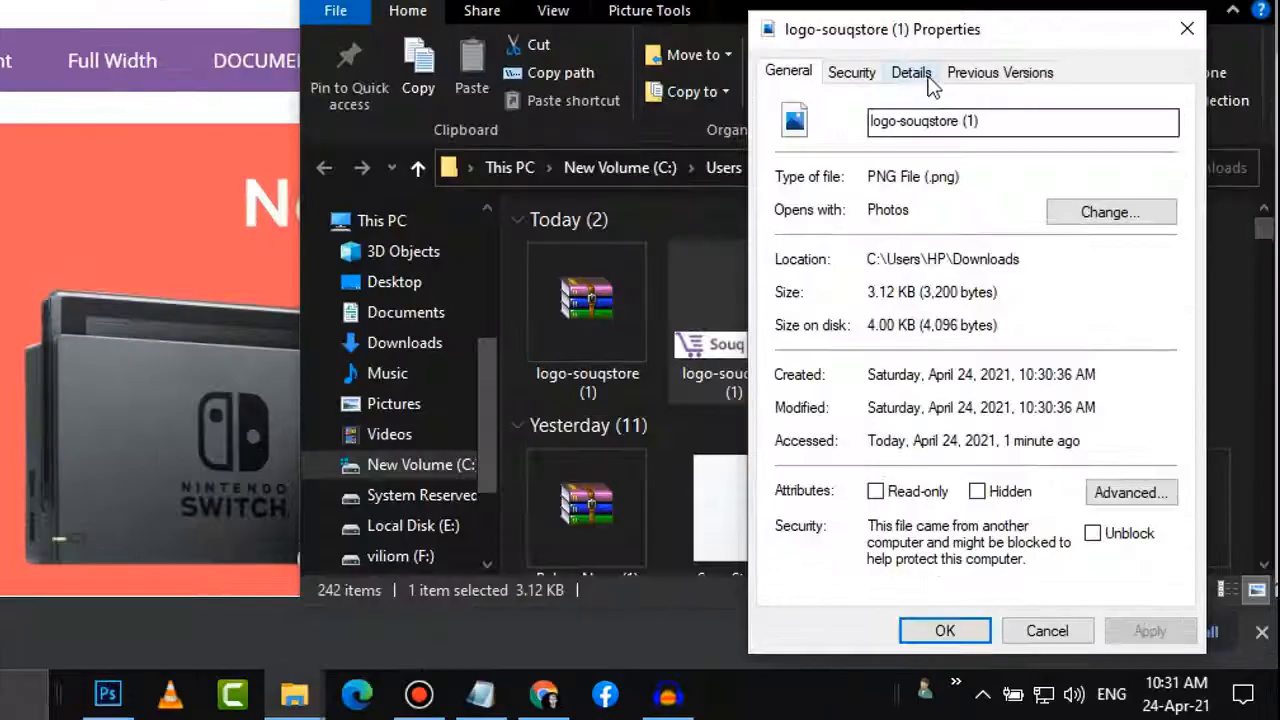
click(1007, 240)
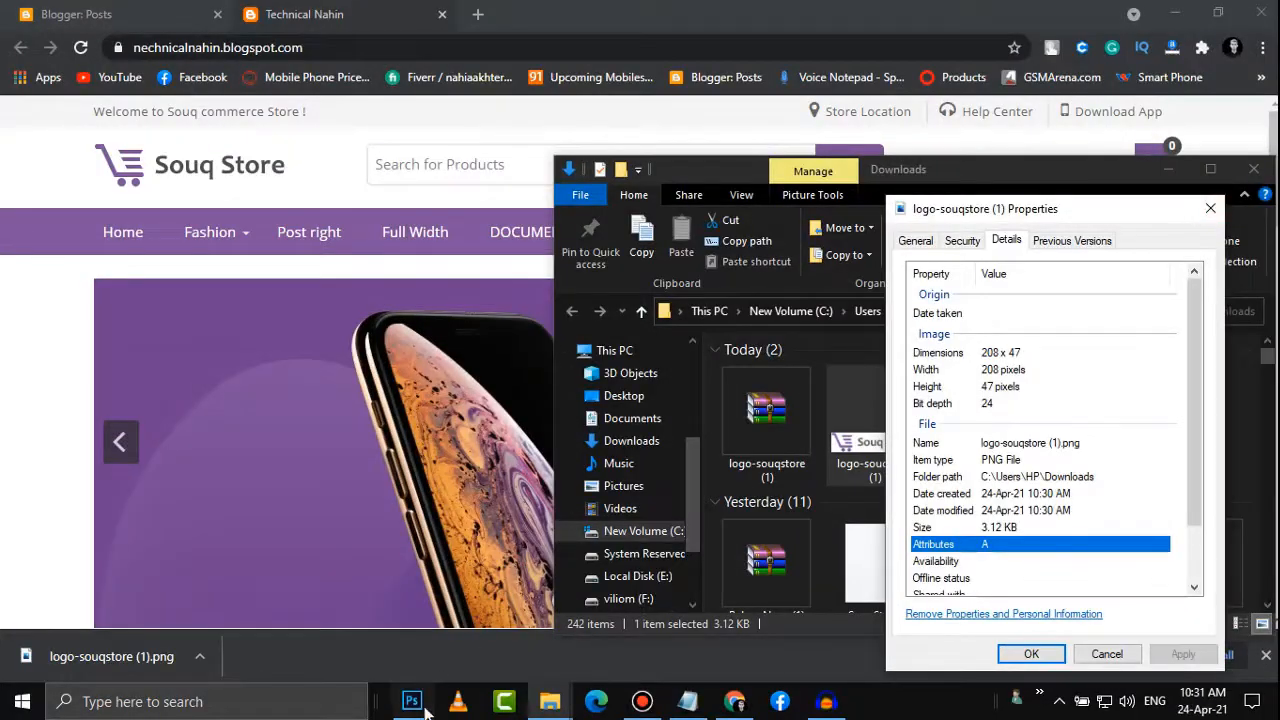
Switch to Photoshop and select Layer 0 in logo-souqstore.png
click(424, 706)
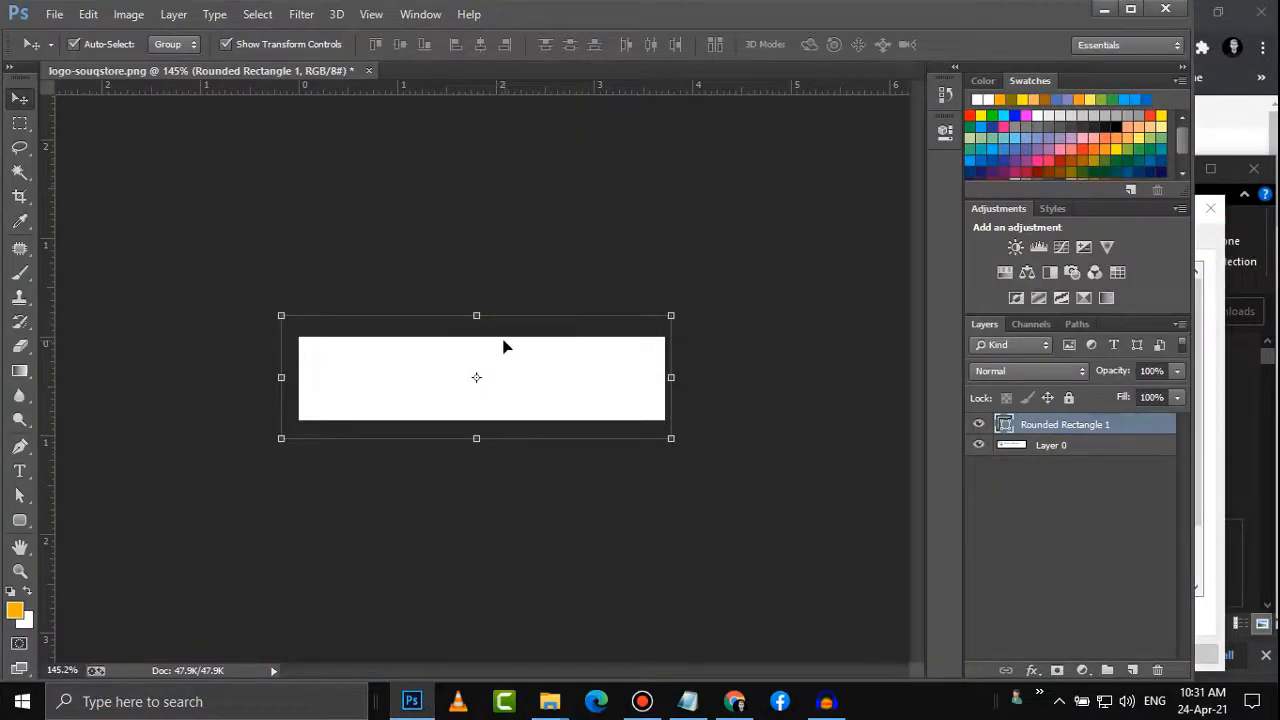
click(1029, 450)
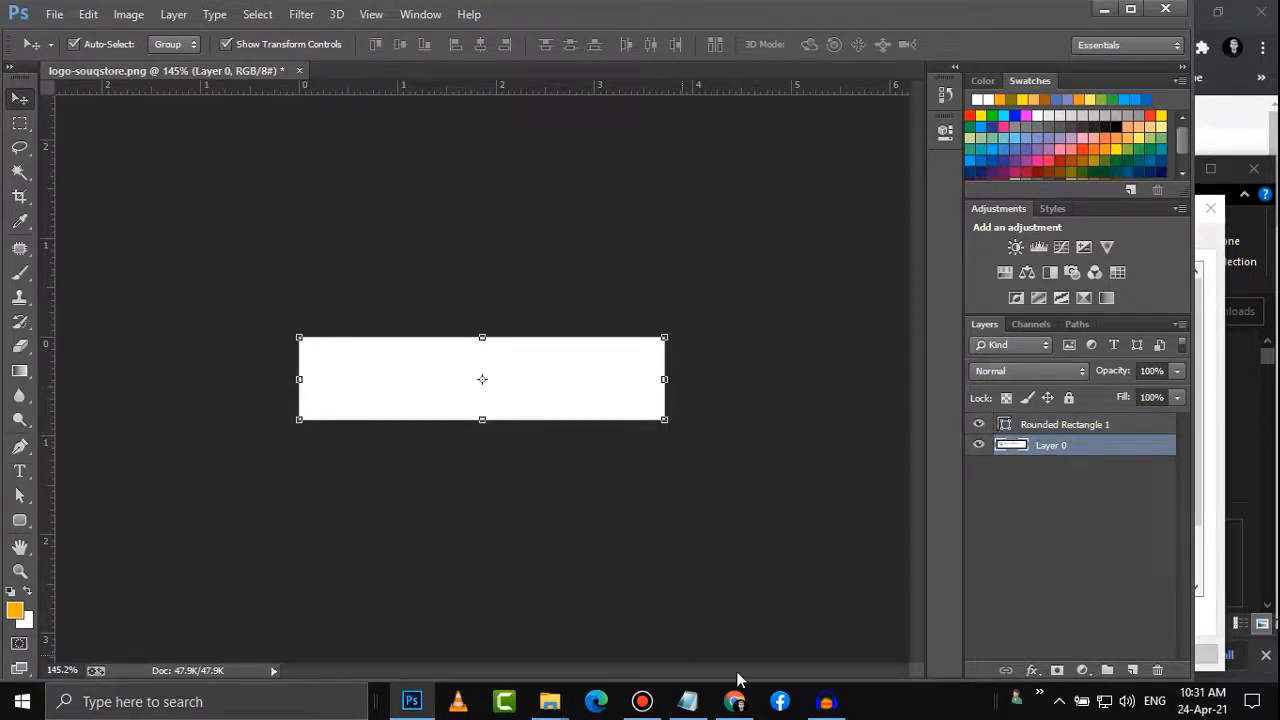
Switch to Chrome and search Google for "shopping logo png" in a new tab, using the English input language
click(740, 705)
click(477, 16)
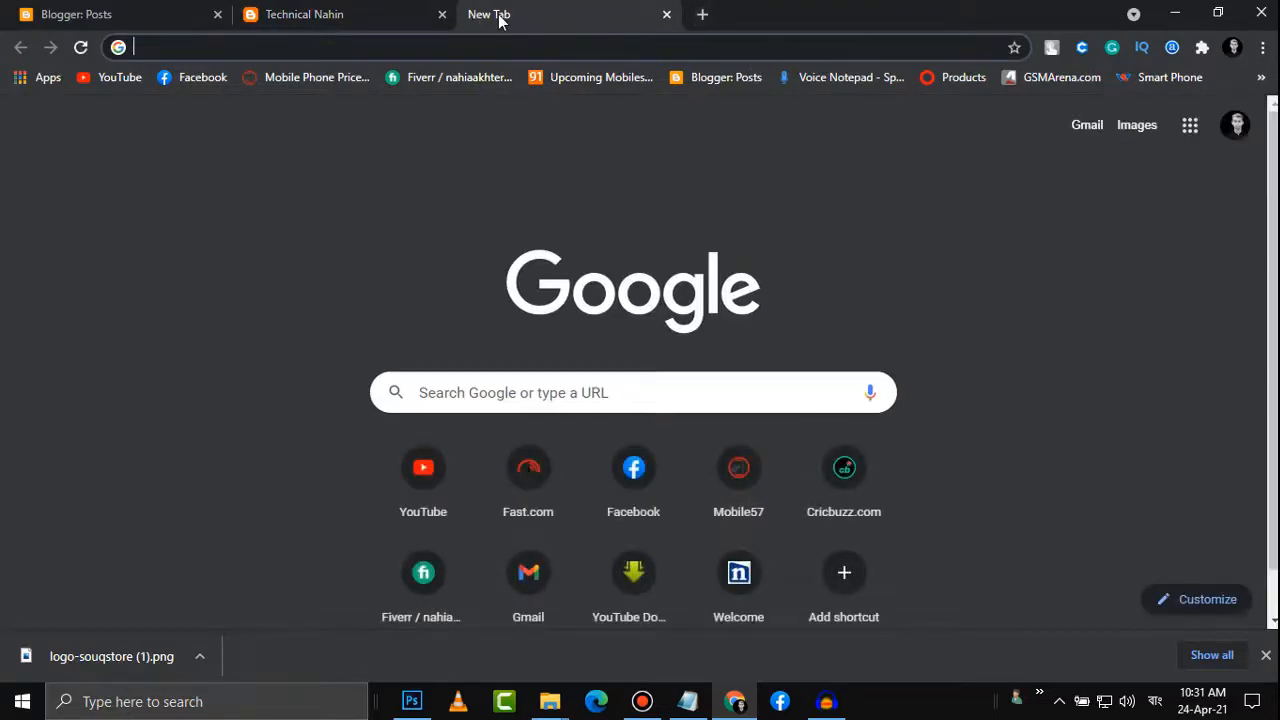
text(s)
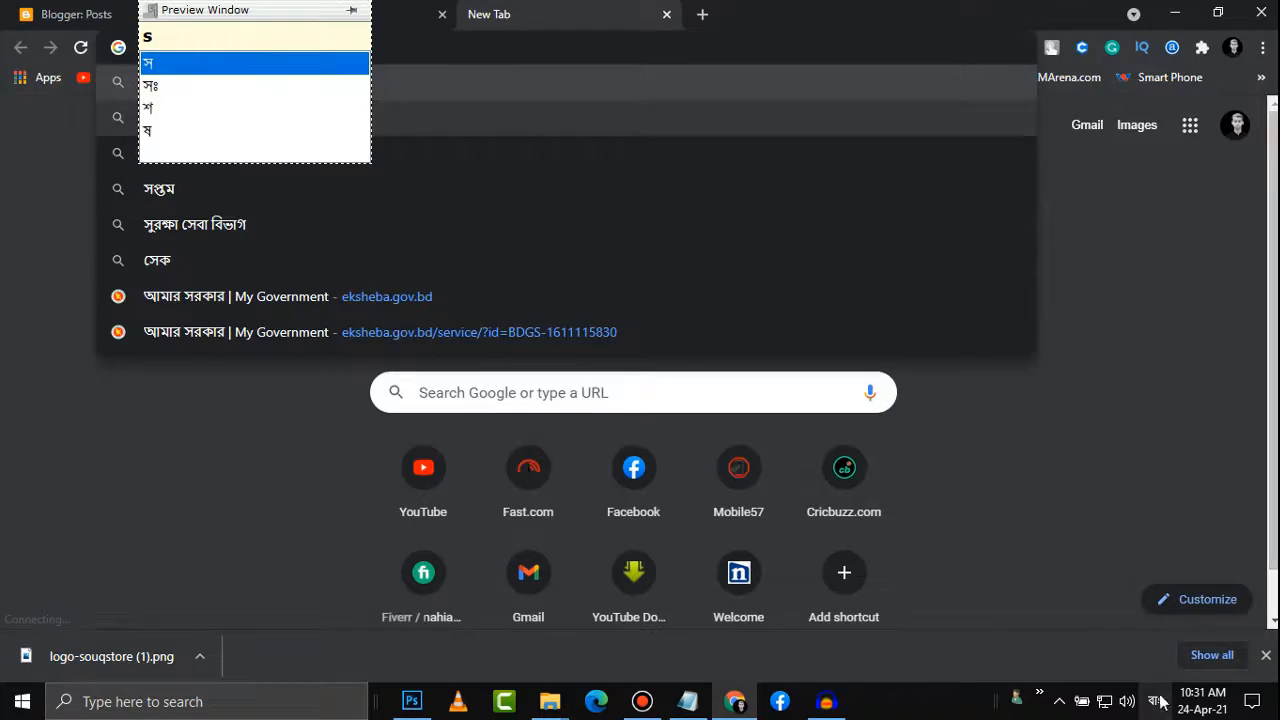
key(super+space)
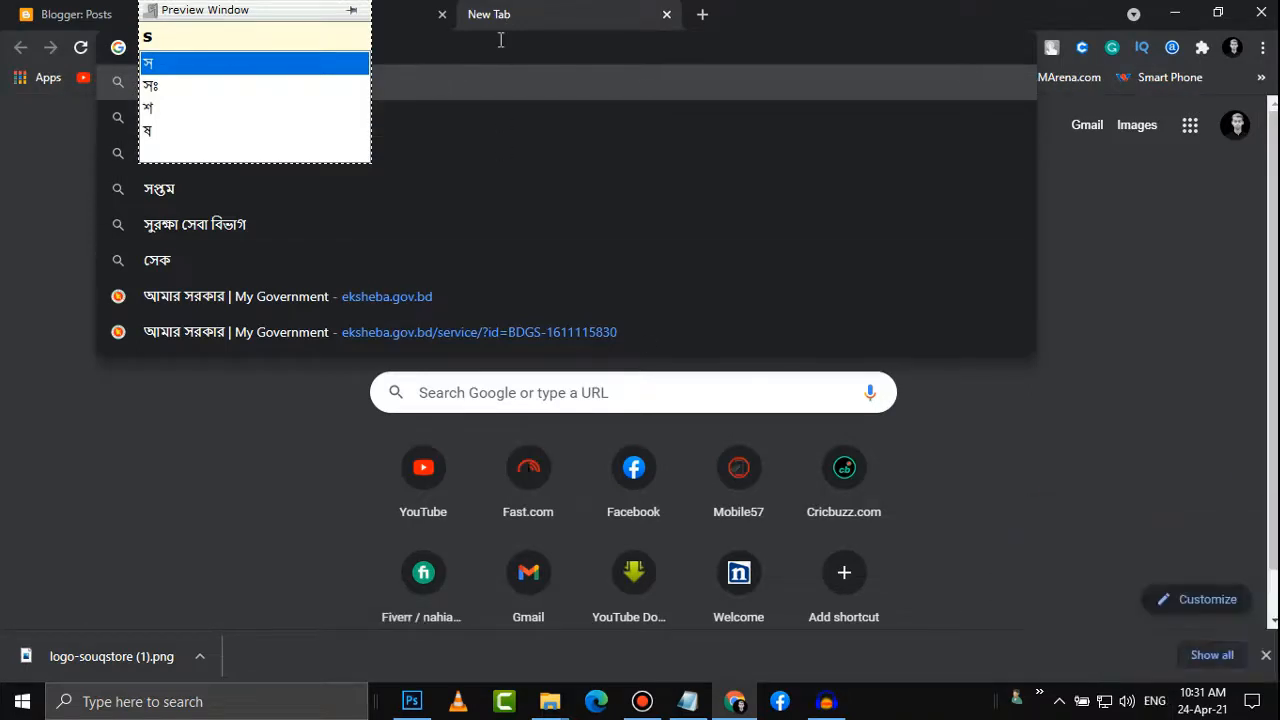
key(F12)
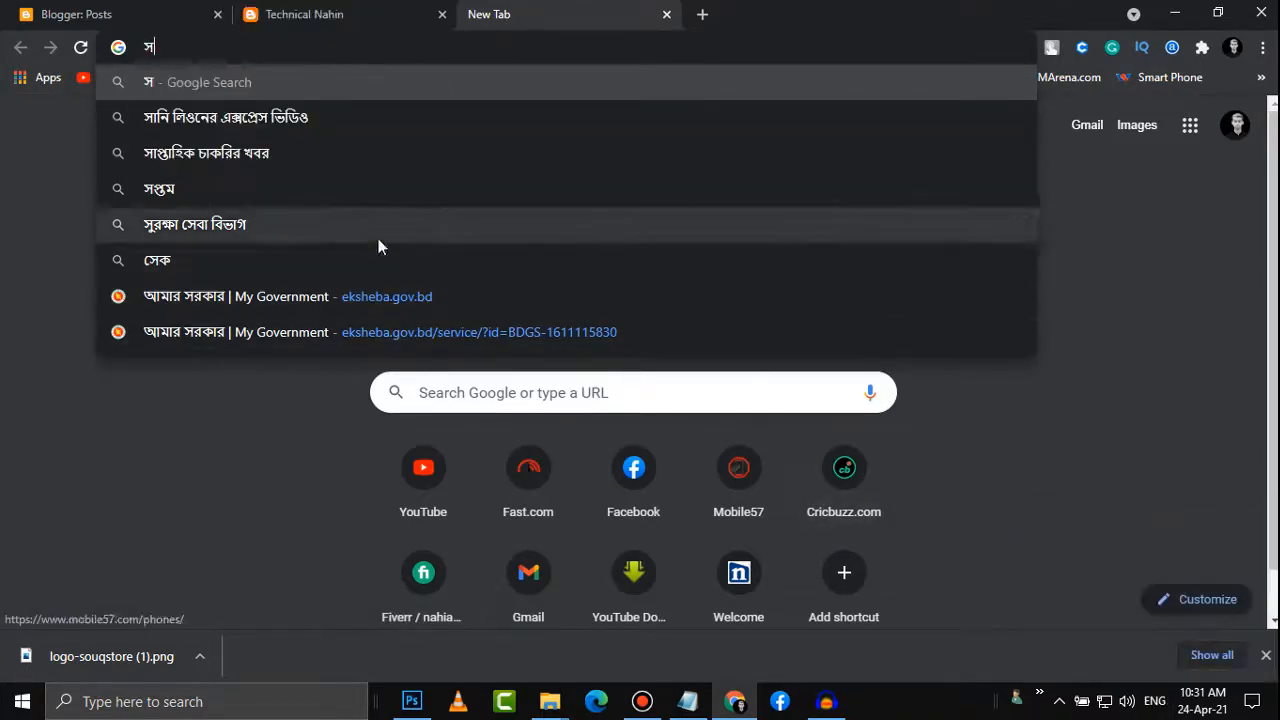
text(s)
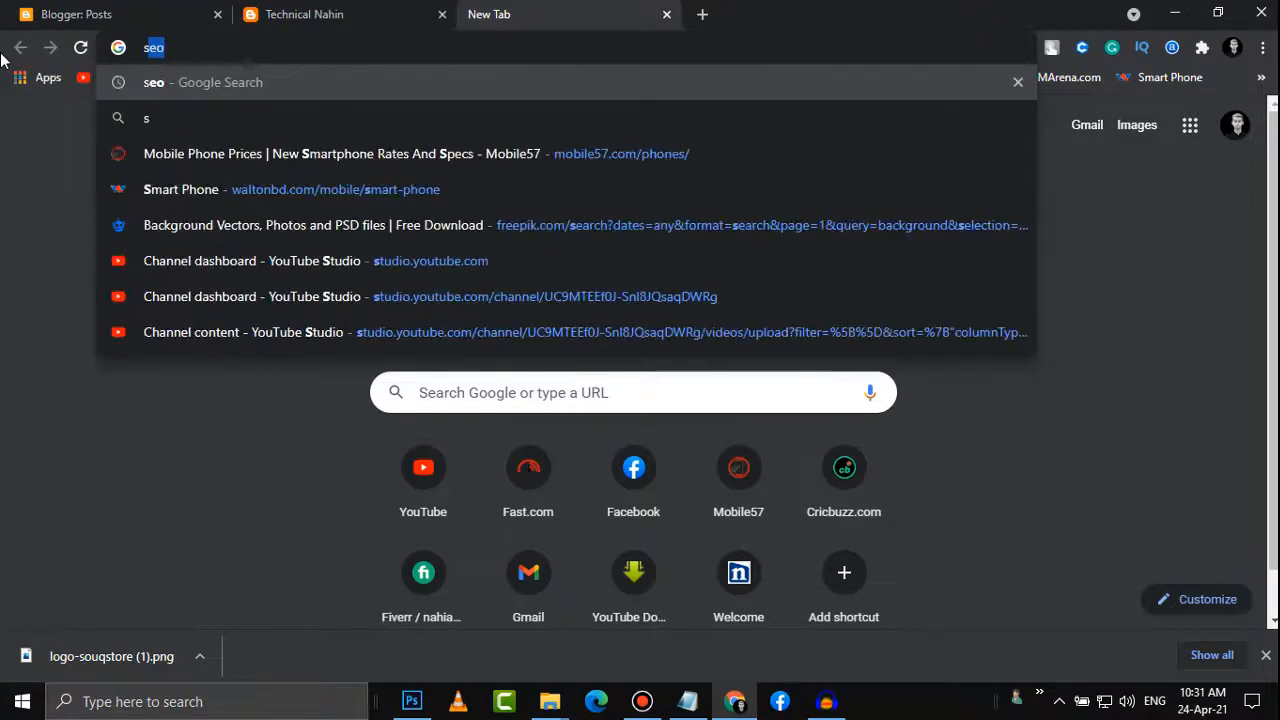
text(hopping )
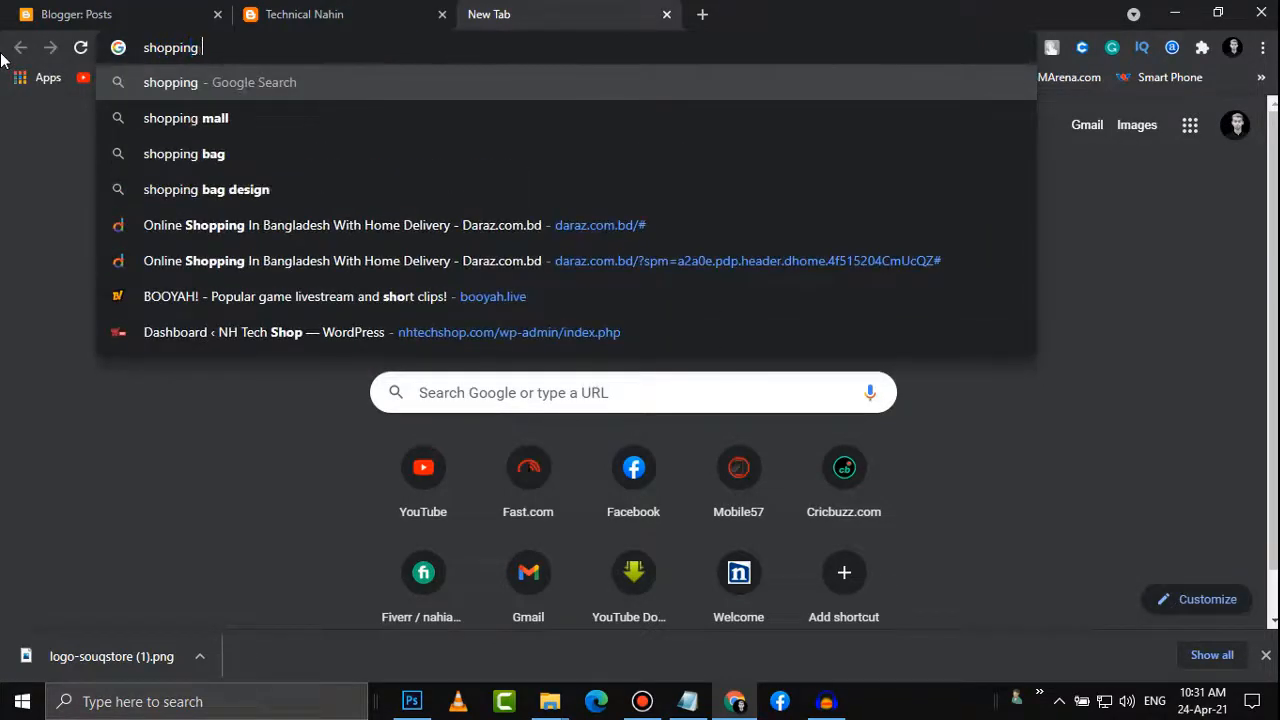
text(logo p)
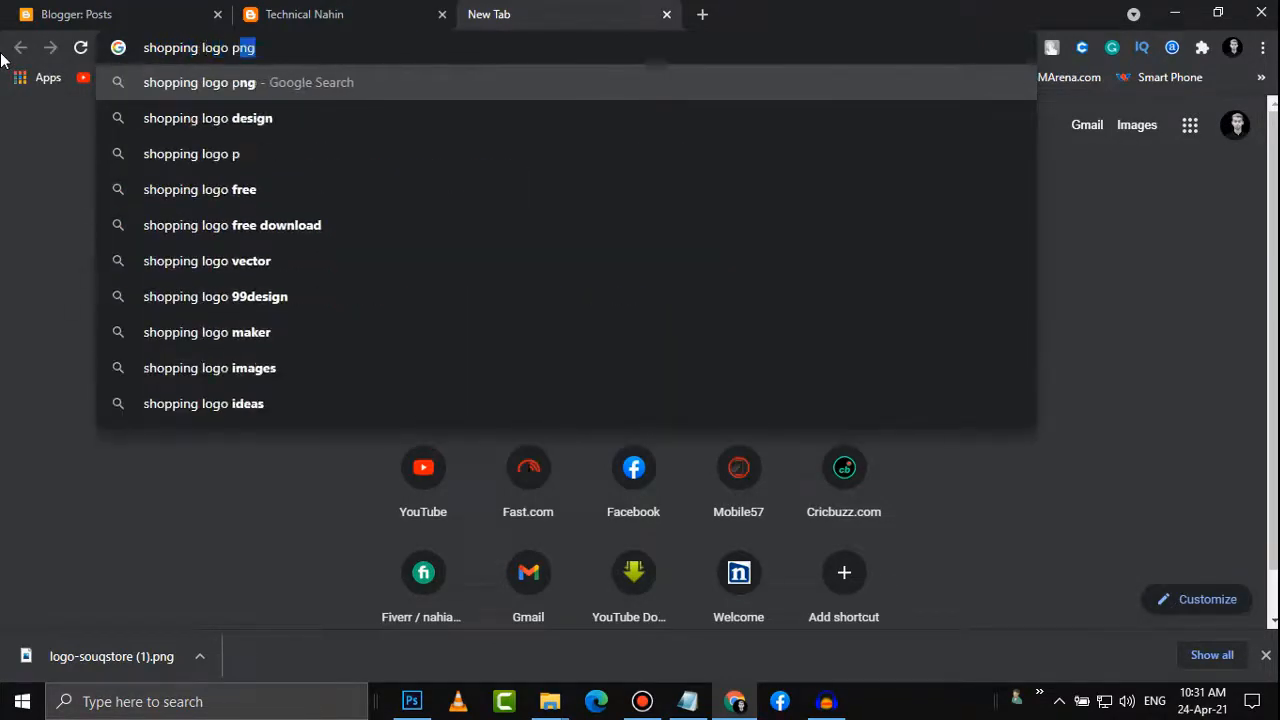
text(ng)
key(Return)
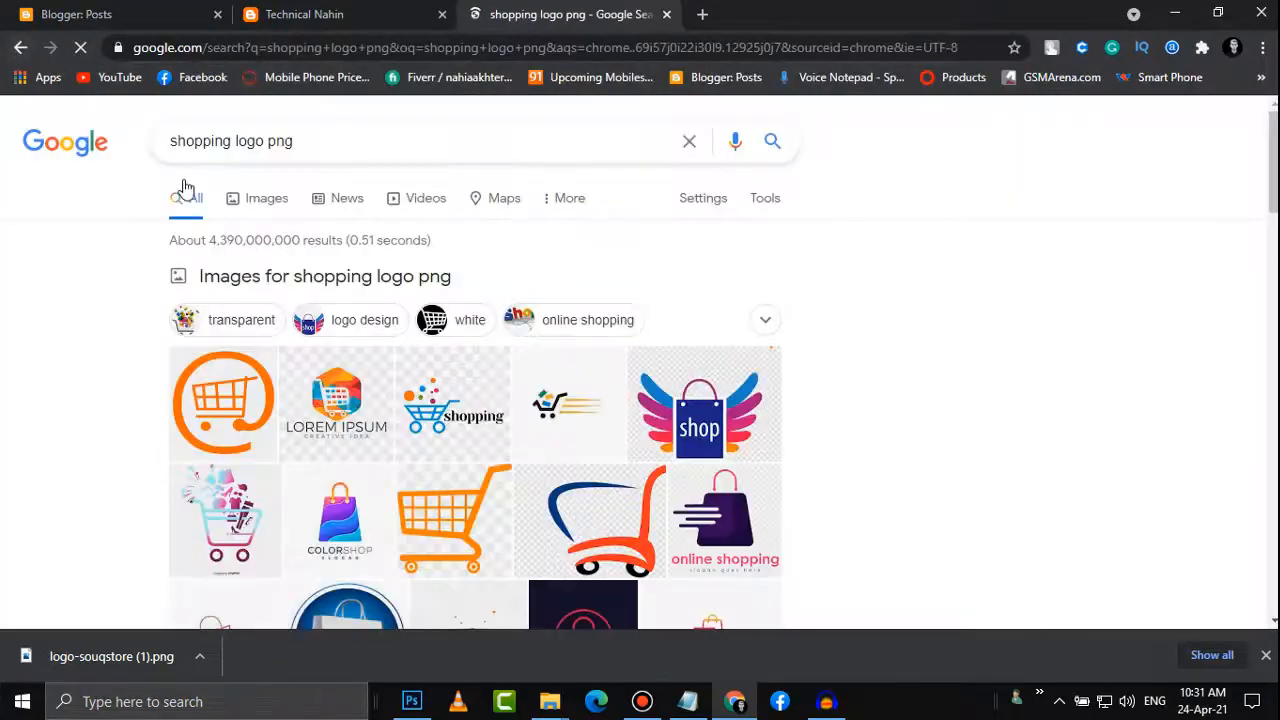
Show the image results for the search and filter them to transparent images
click(272, 196)
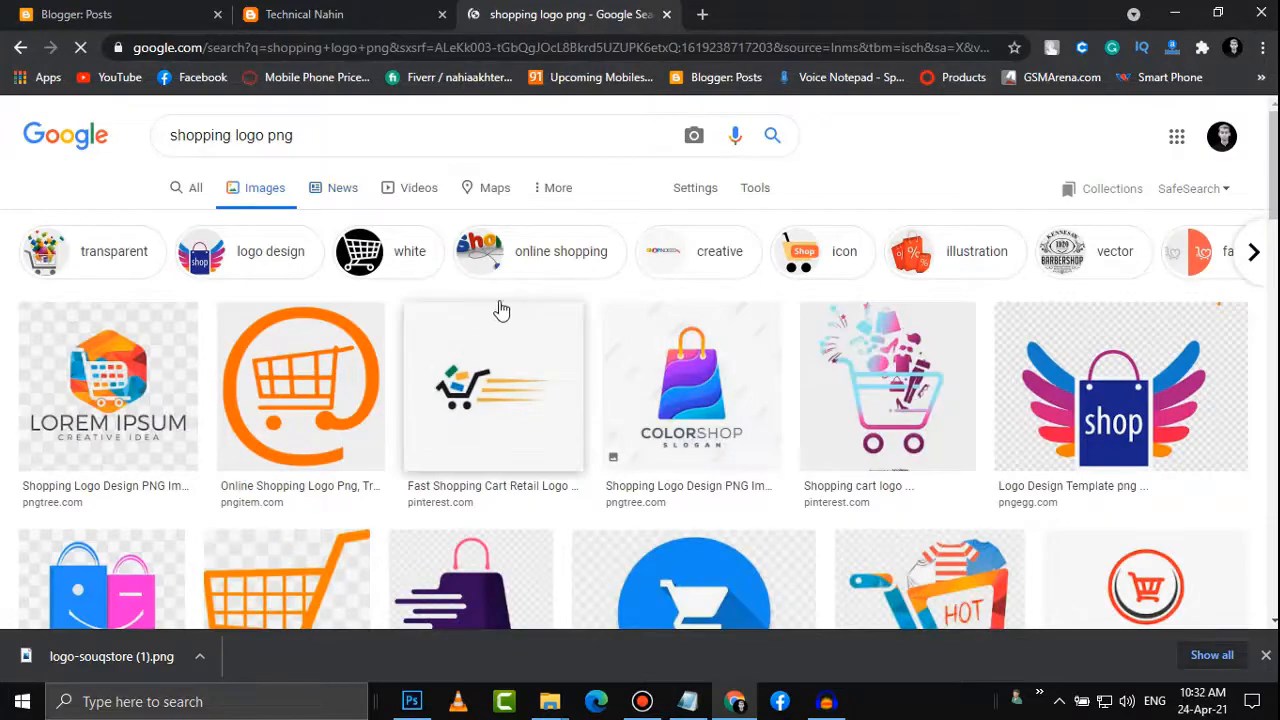
scroll(500, 306, down, 3)
scroll(534, 277, up, 3)
click(756, 190)
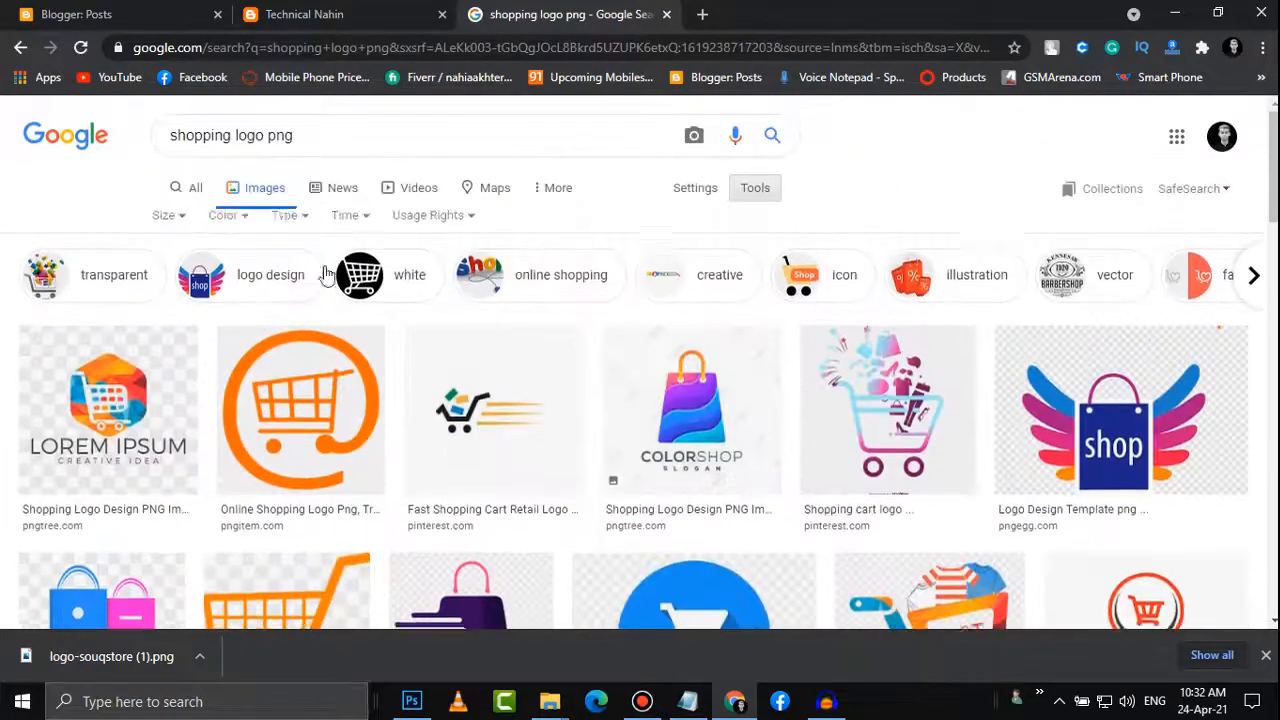
click(226, 222)
click(245, 311)
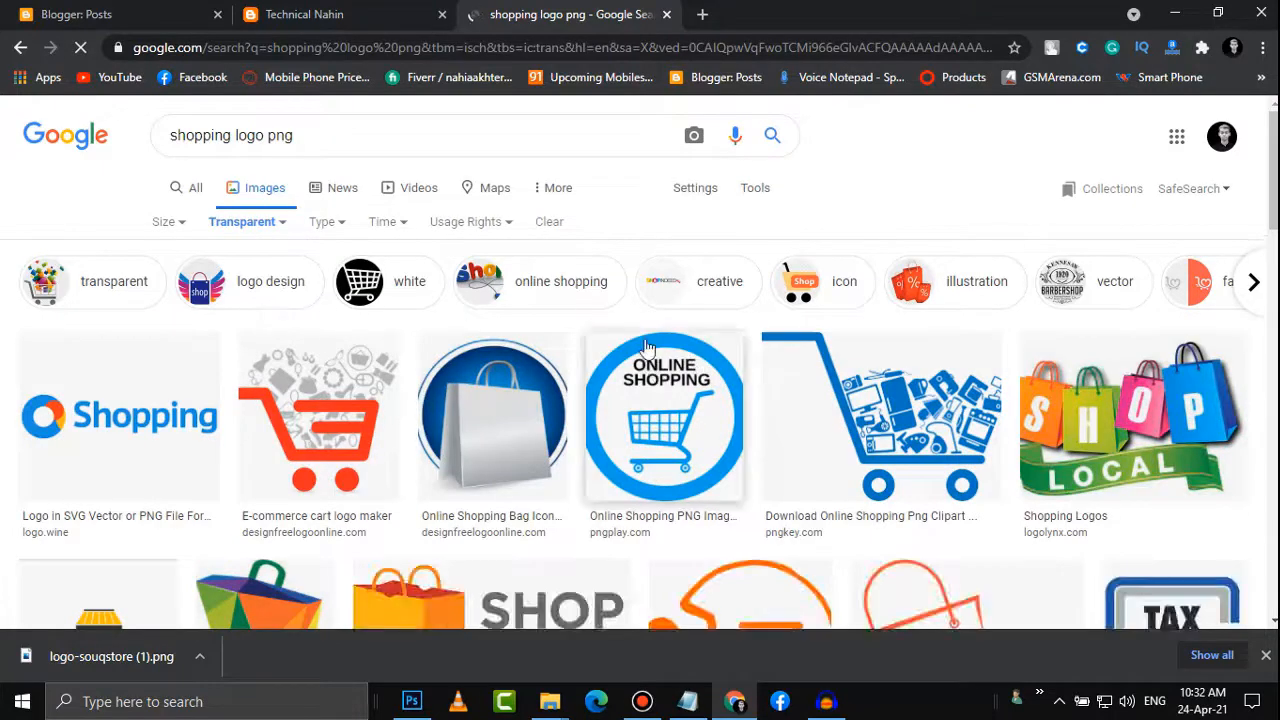
Preview the orange shopping cart logo with the computer mouse and look through the other logo results
scroll(668, 372, down, 2)
click(728, 432)
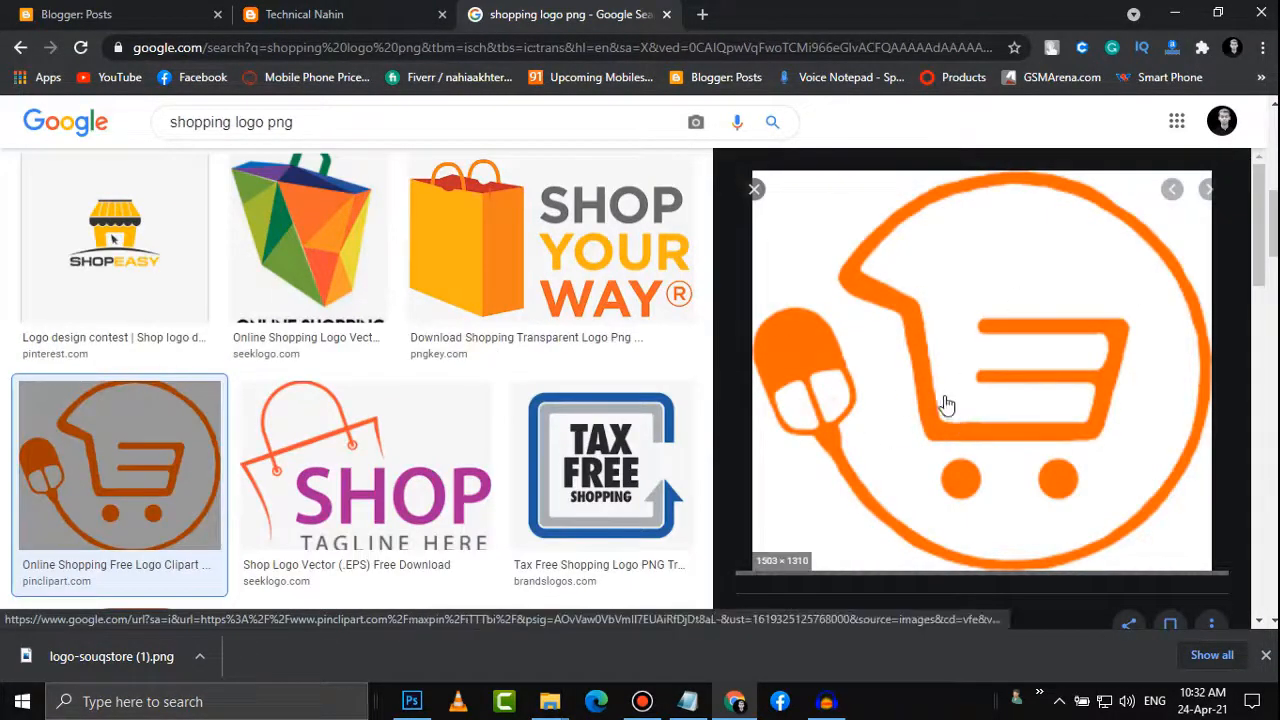
scroll(335, 451, up, 1)
scroll(335, 451, up, 5)
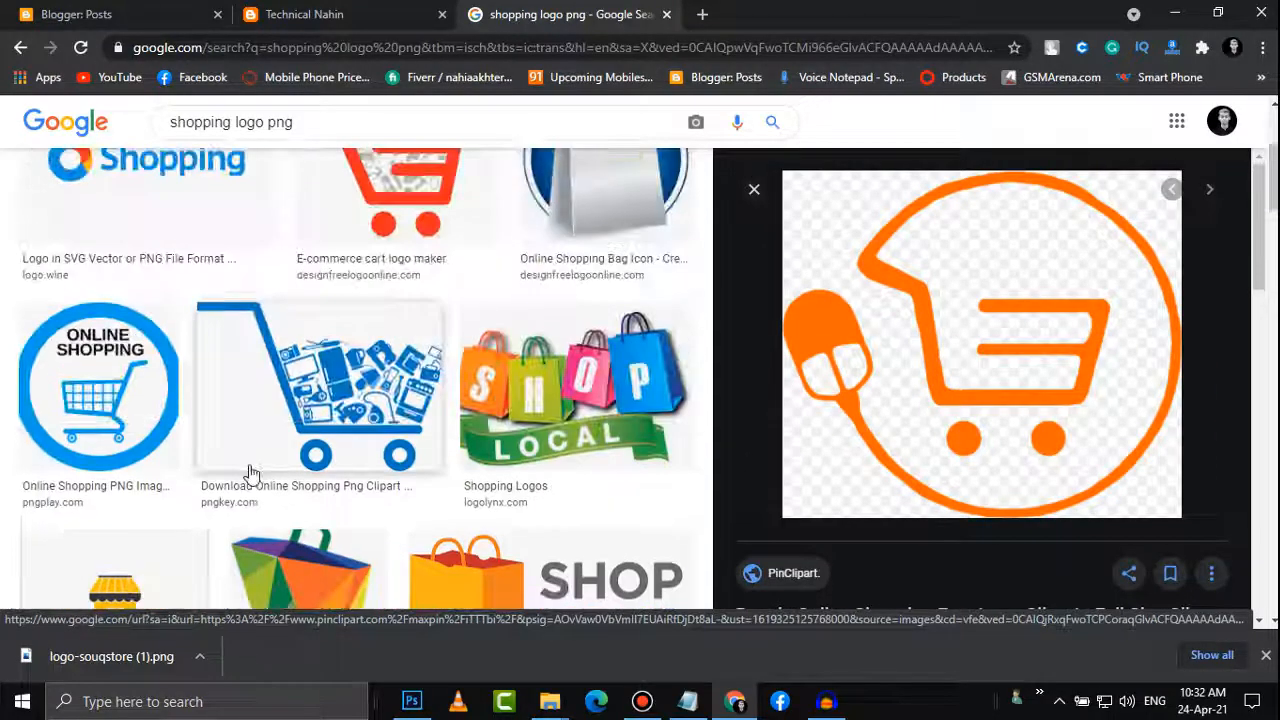
scroll(251, 471, down, 4)
scroll(938, 430, down, 3)
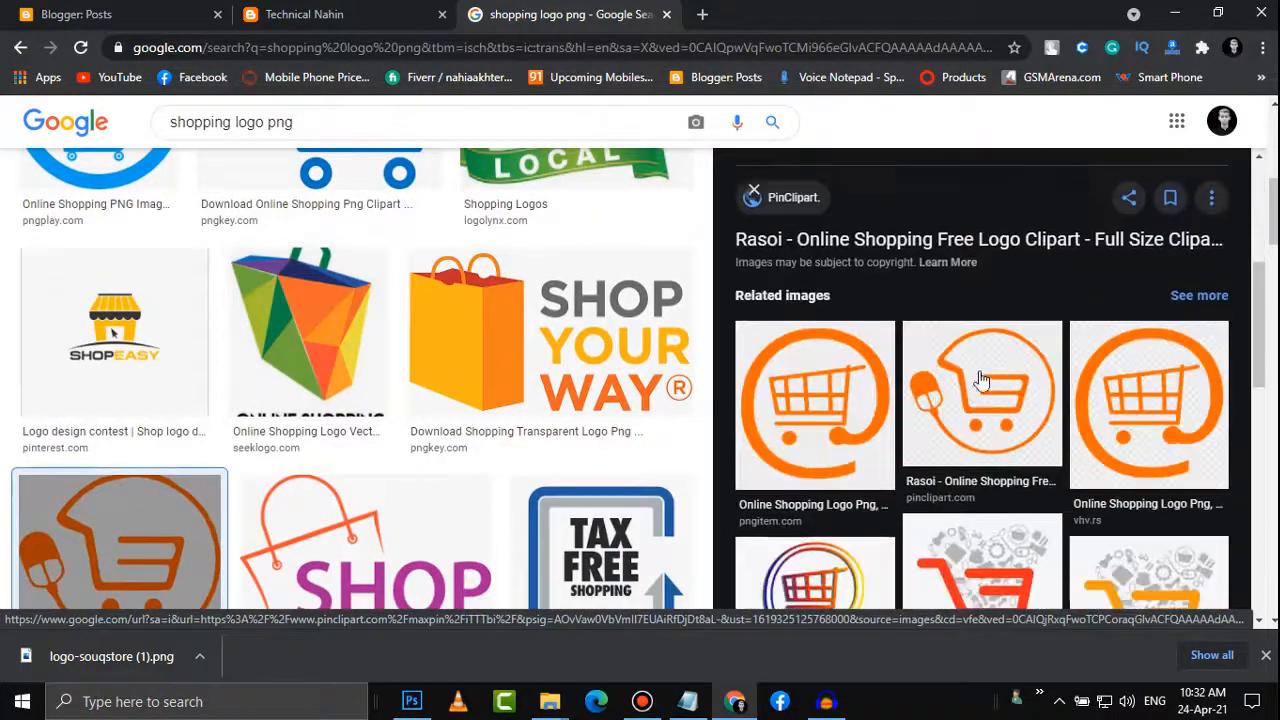
scroll(405, 370, down, 5)
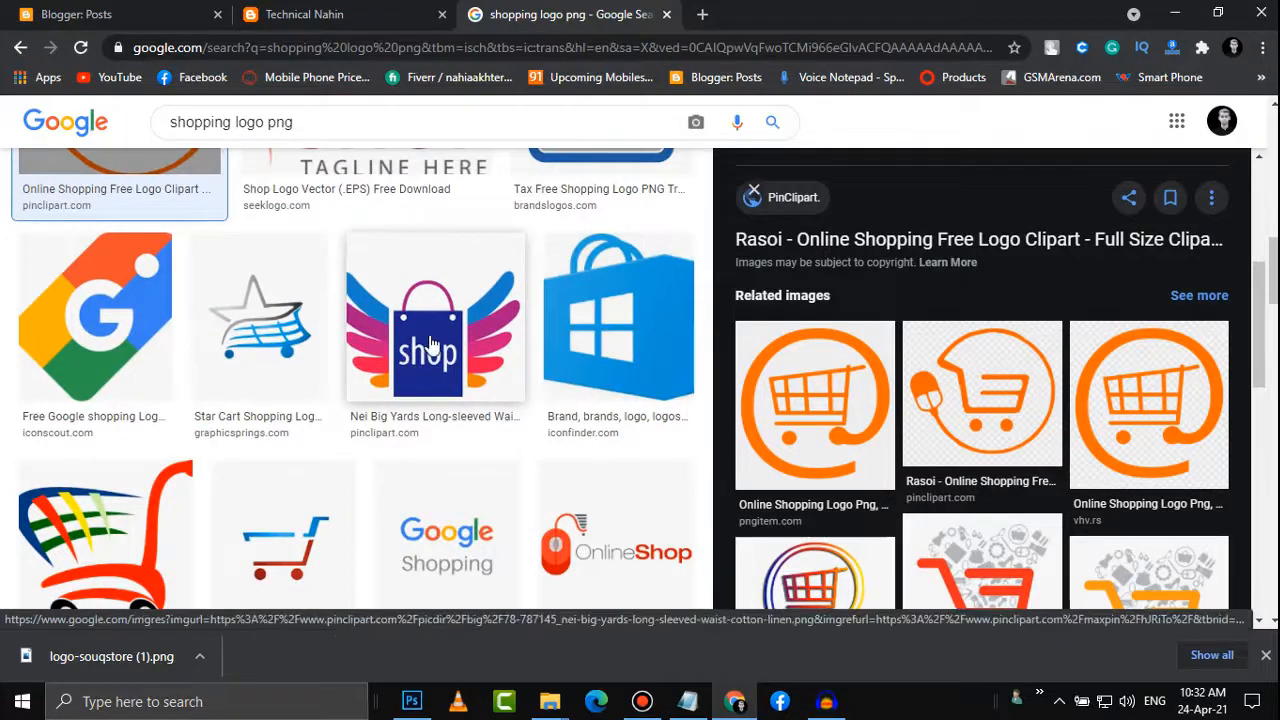
Preview the winged shopping bag logo with the word "shop" and save the image as a PNG in the Downloads folder
click(405, 370)
scroll(1008, 436, down, 1)
scroll(1008, 436, down, 2)
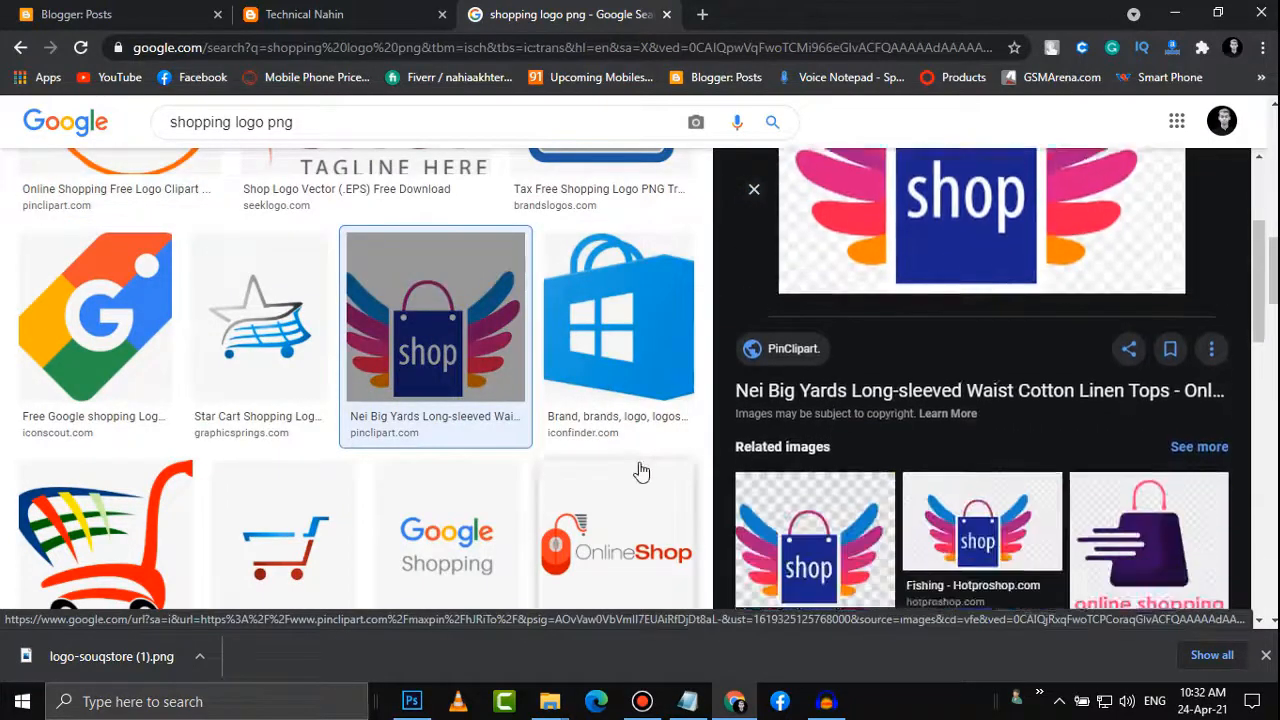
scroll(640, 471, down, 2)
scroll(610, 503, up, 1)
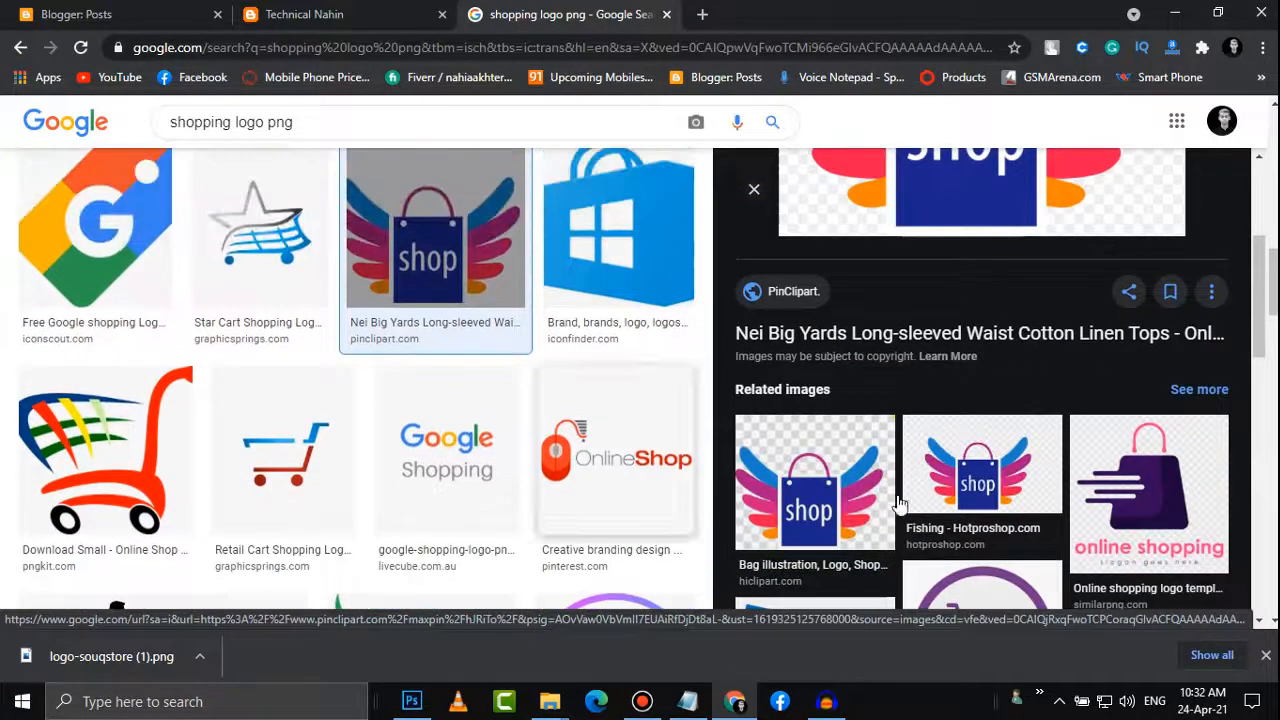
scroll(930, 408, up, 3)
right_click(946, 412)
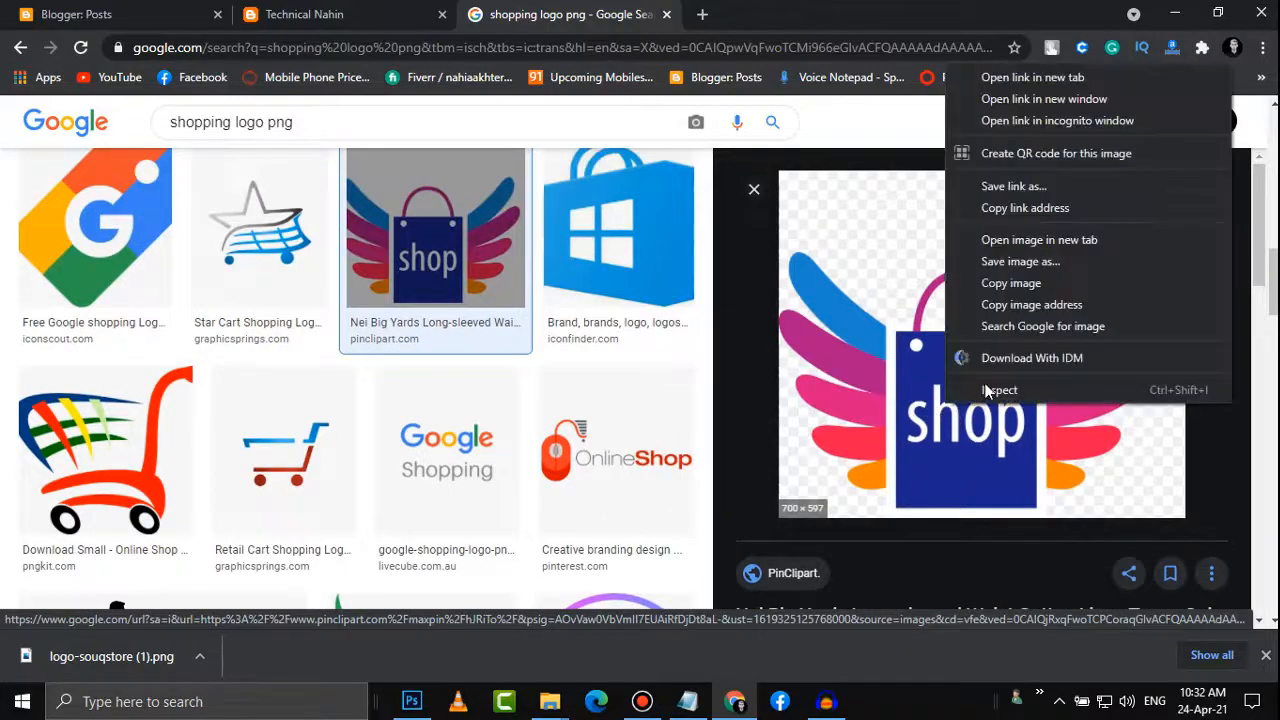
click(1000, 282)
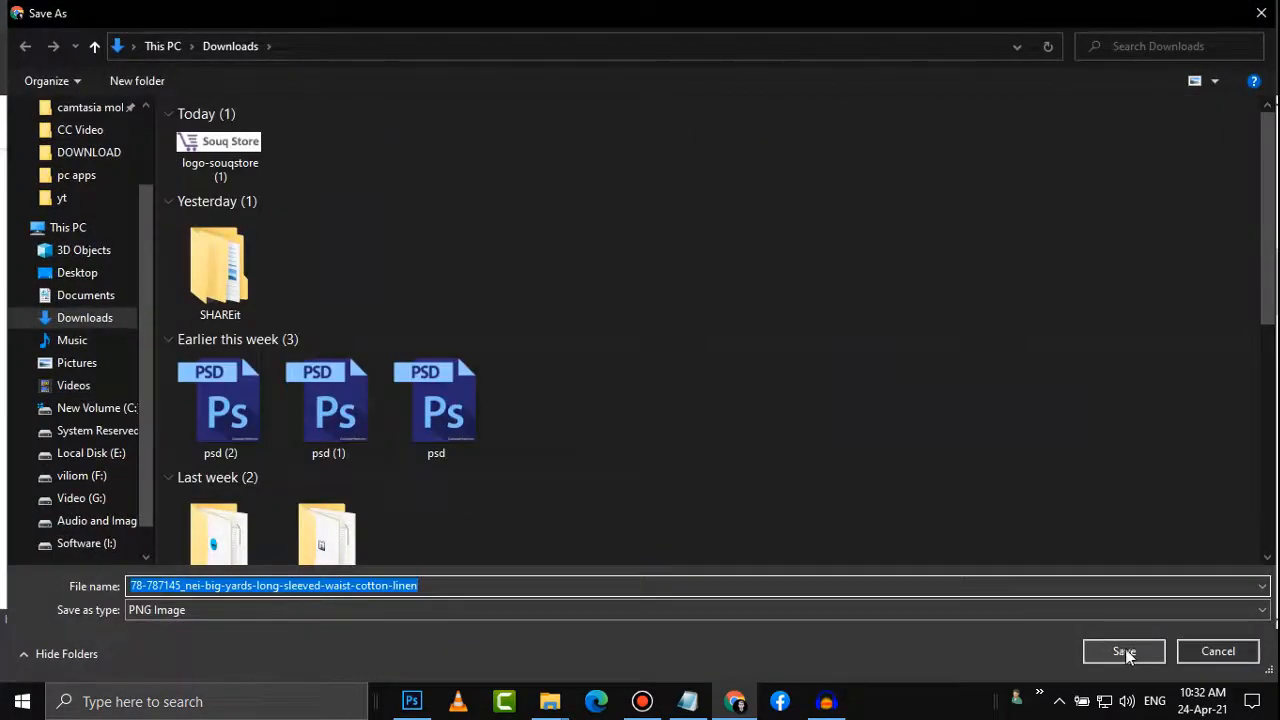
click(1127, 649)
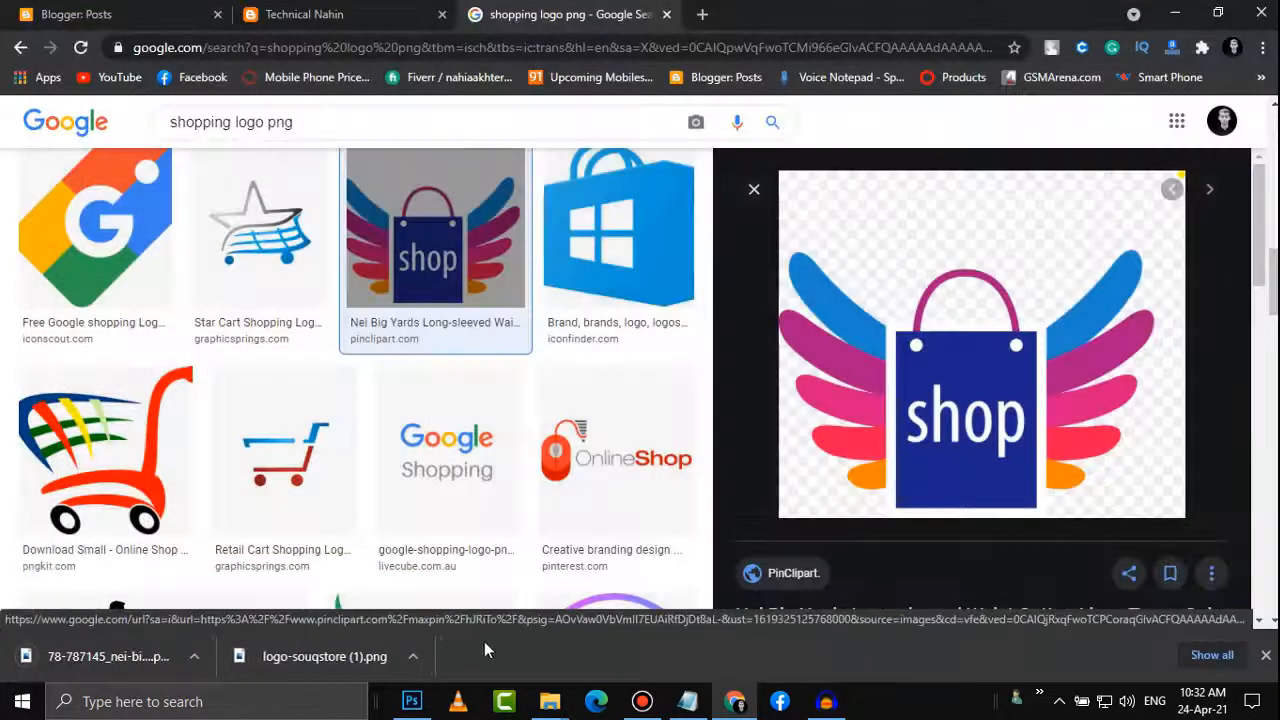
Place the downloaded shop bag image from the Downloads folder into logo-souqstore.png in Photoshop
click(550, 700)
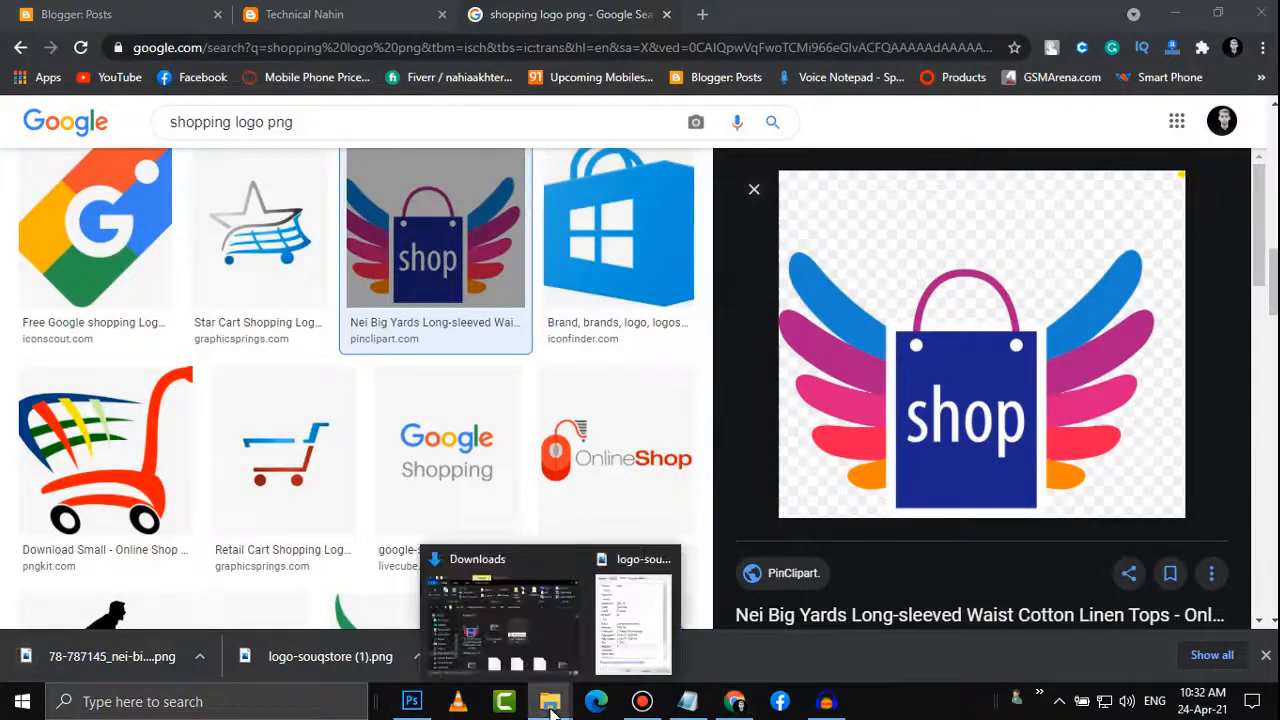
click(523, 631)
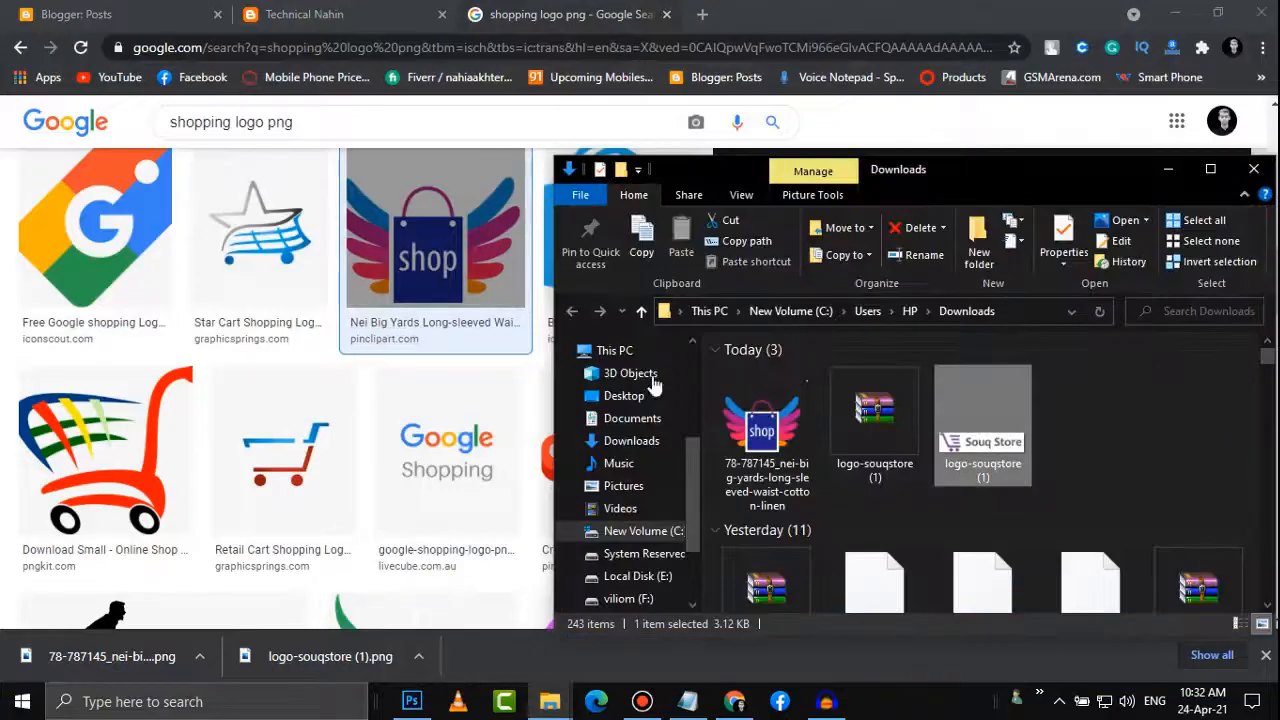
drag(767, 430, 349, 371)
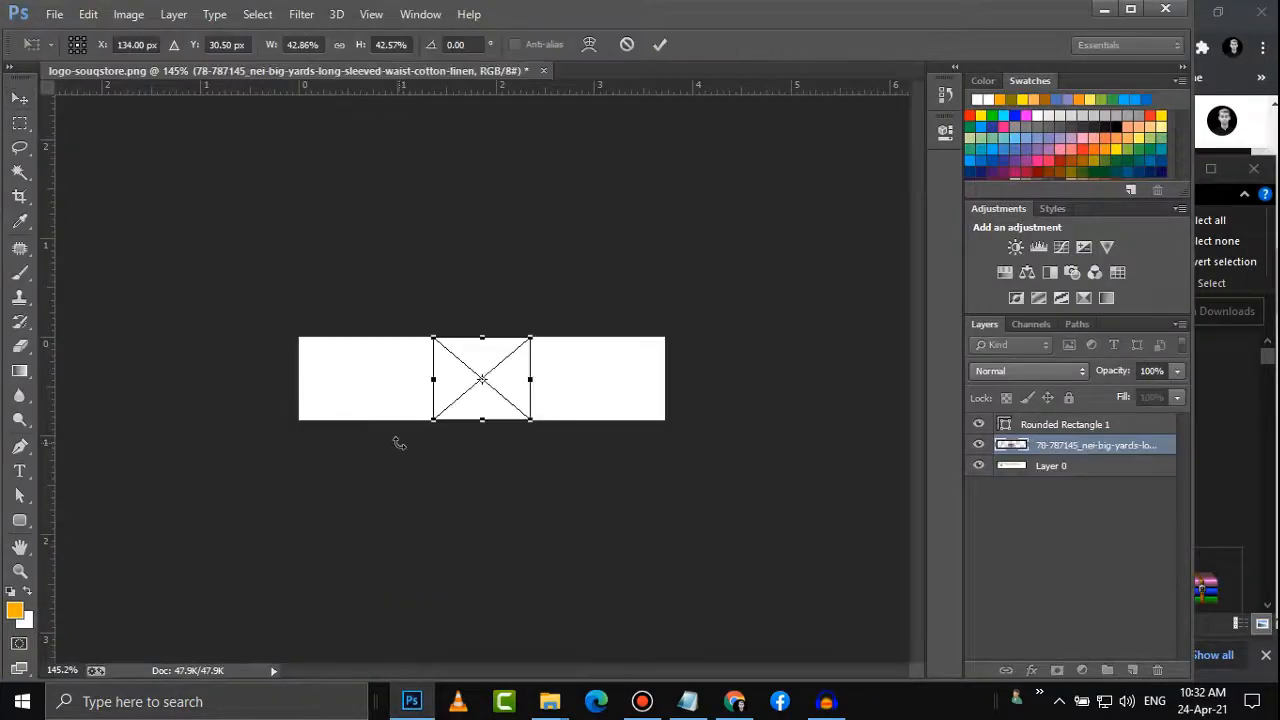
scroll(508, 408, up, 2)
click(664, 48)
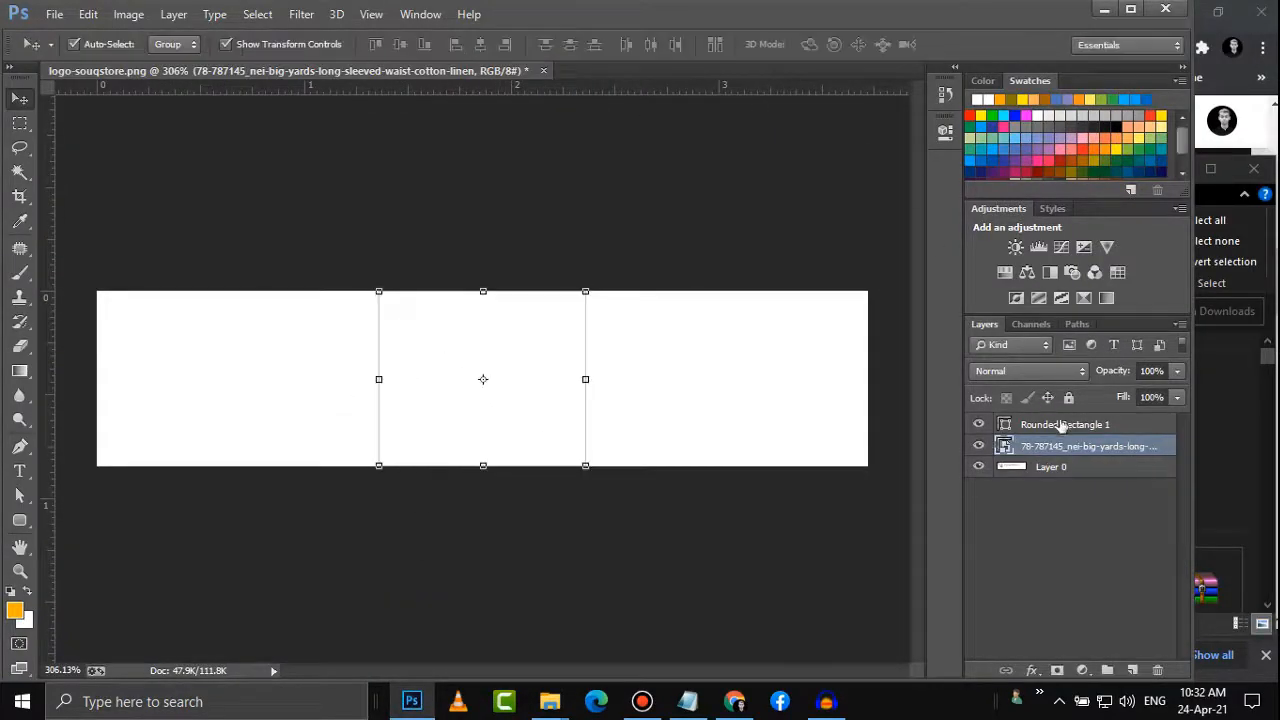
Reorder the shop bag layer above Rounded Rectangle 1 and position the logo at the left end of the white banner
drag(1062, 457, 1052, 415)
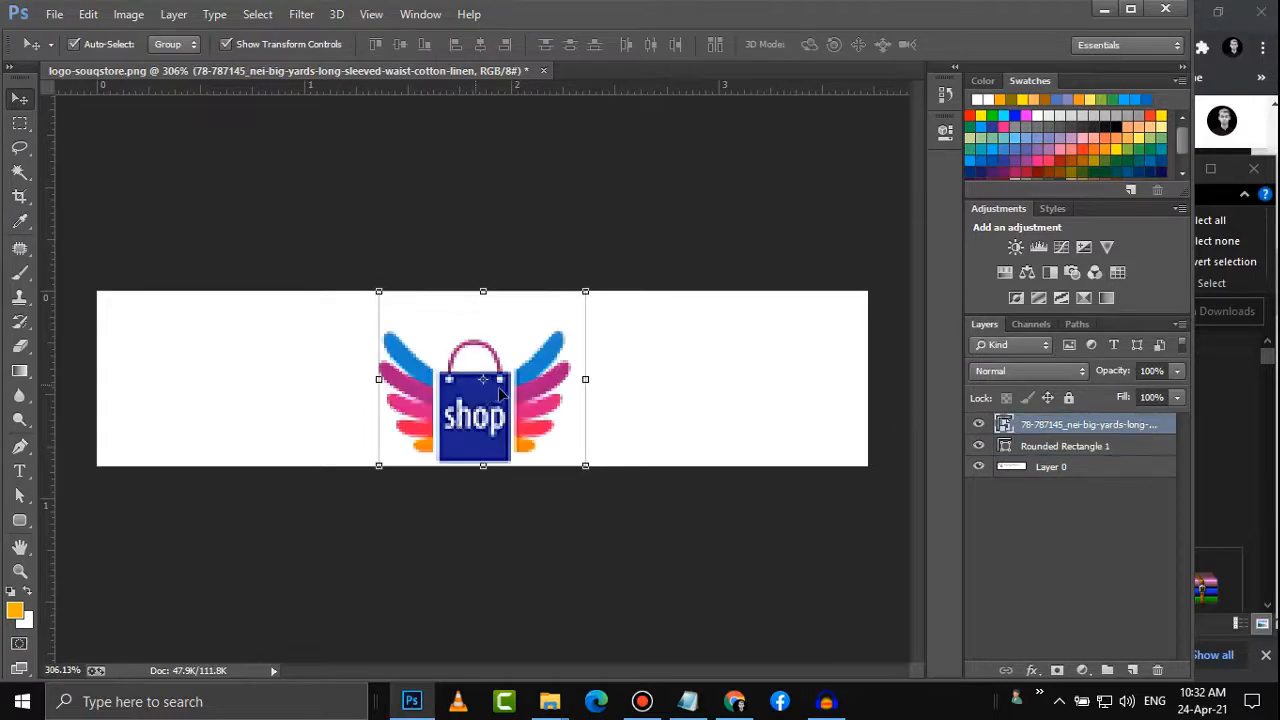
drag(457, 402, 192, 392)
scroll(763, 203, down, 8)
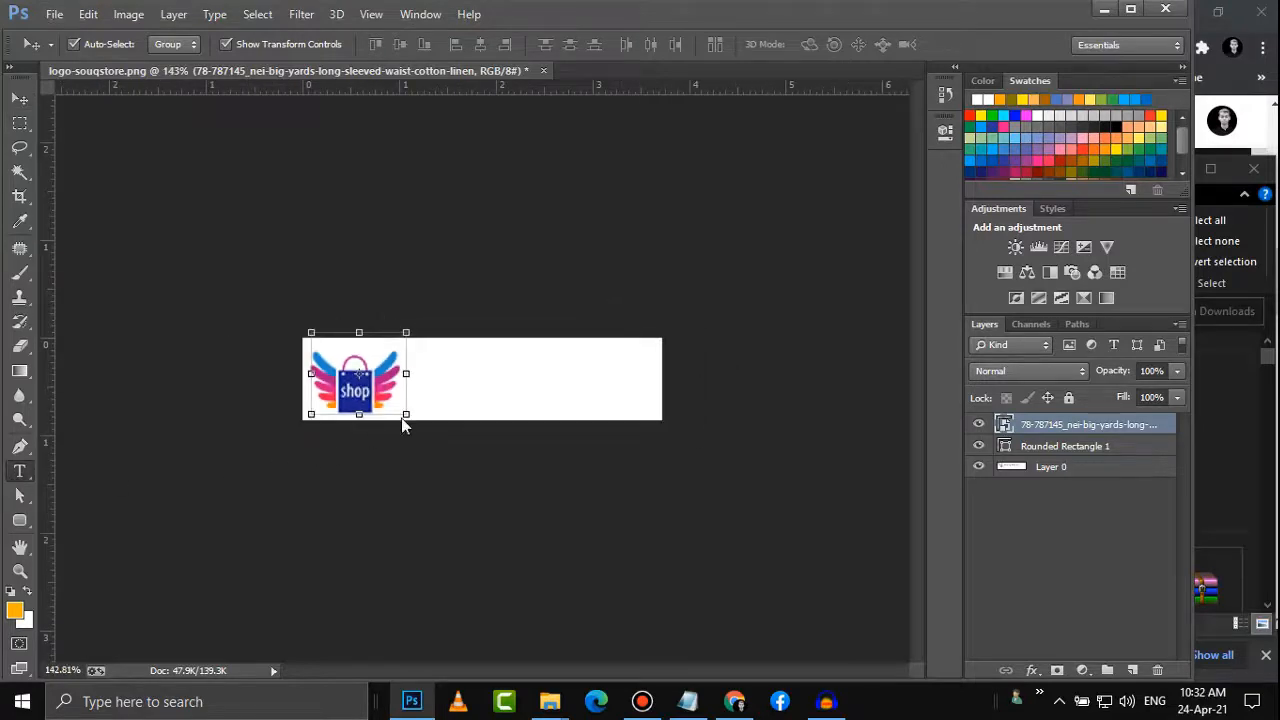
Add a horizontal text layer reading "Technical Nahin" on the banner beside the shop bag logo
key(t)
scroll(402, 378, up, 2)
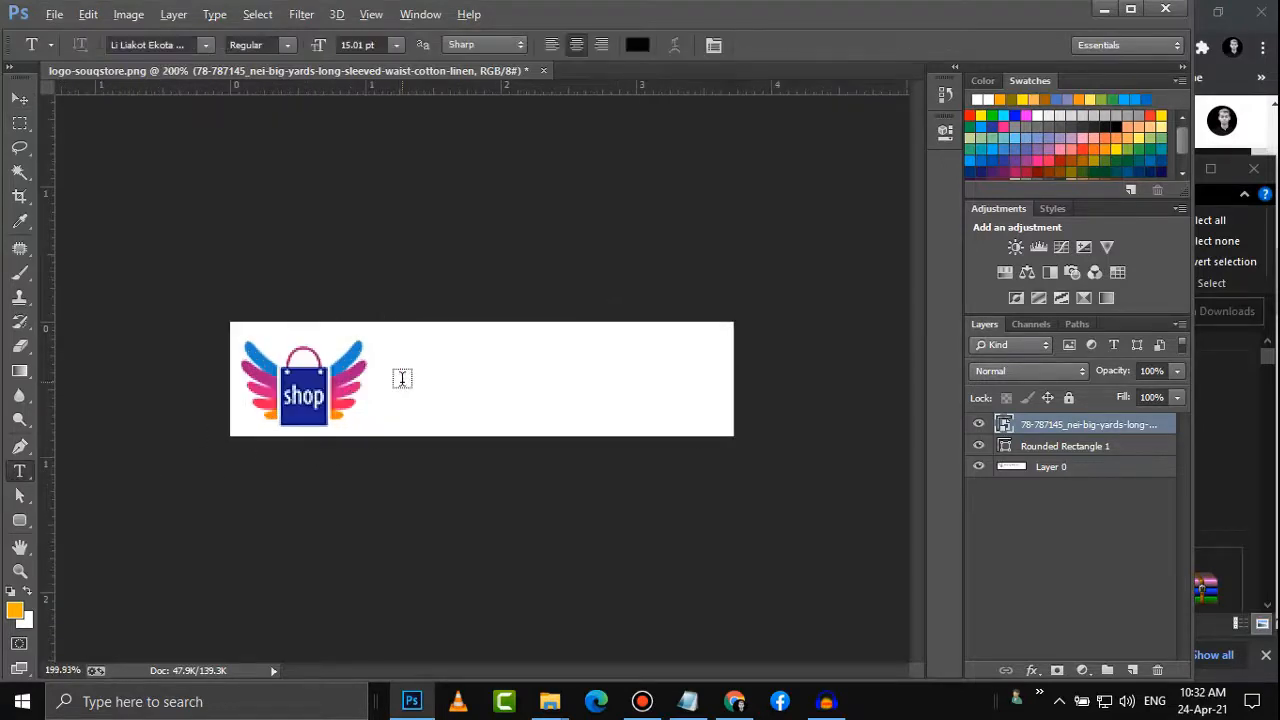
click(436, 394)
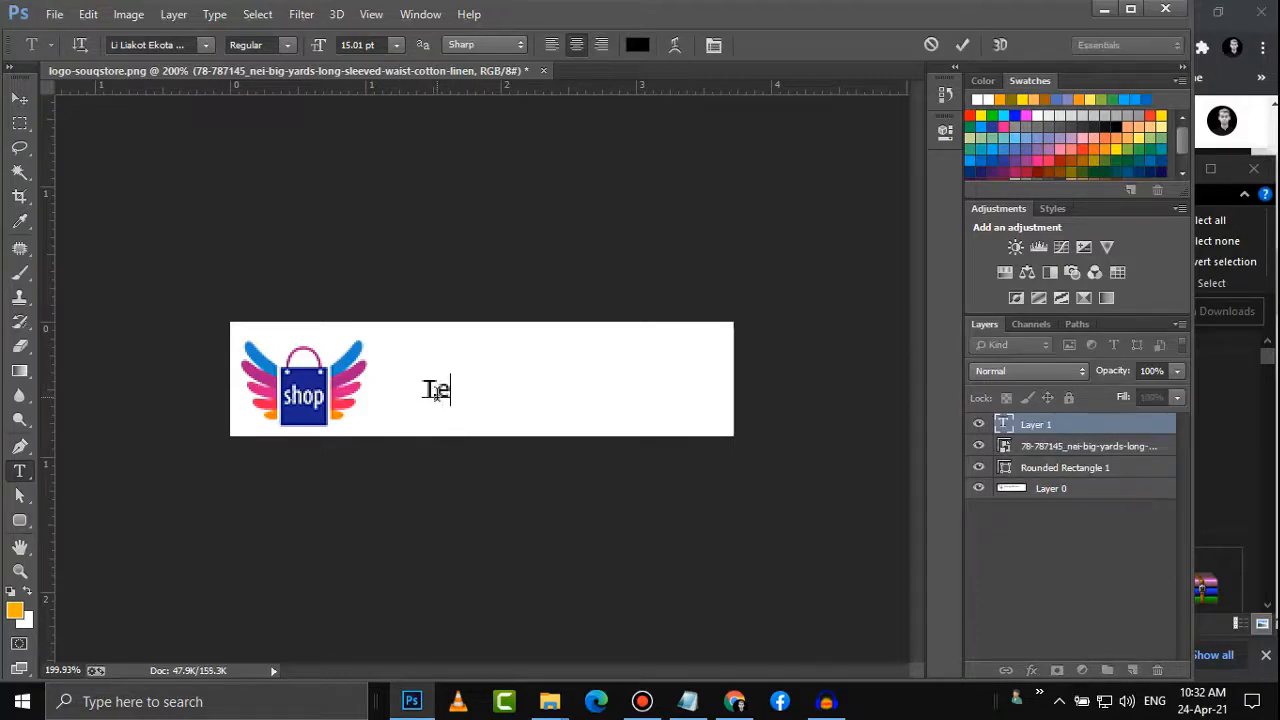
text(Technical )
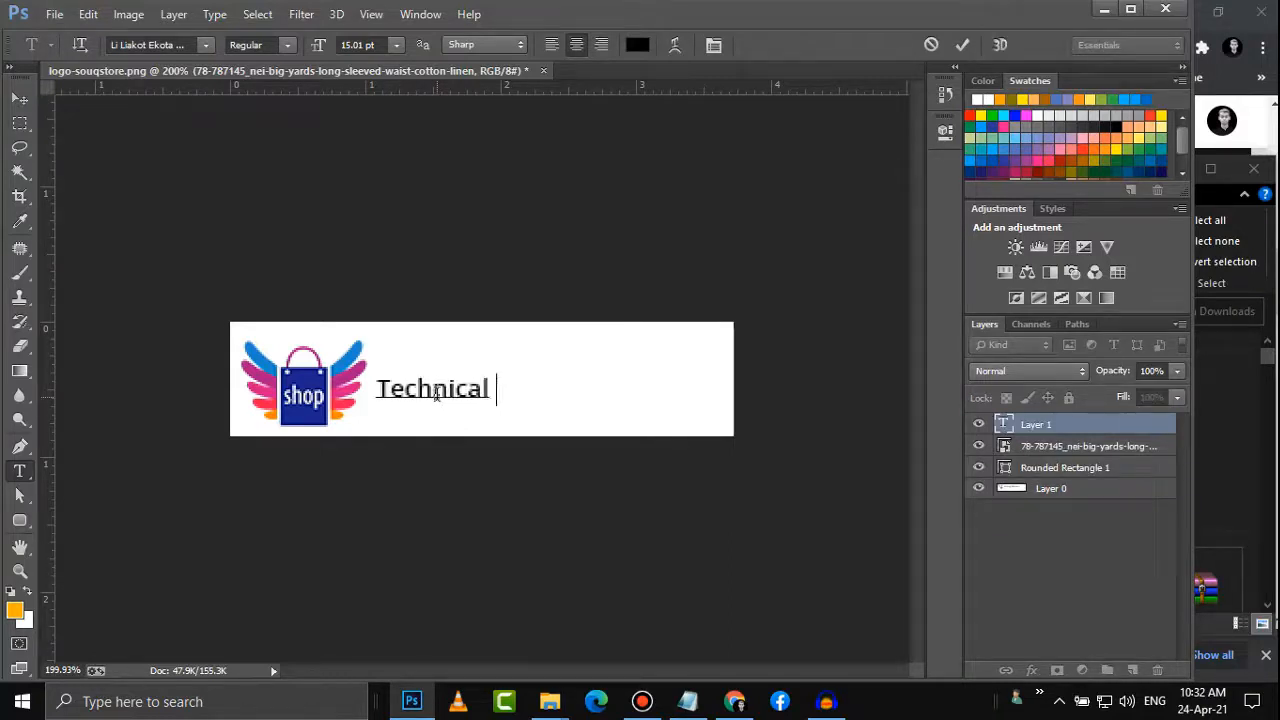
text(nahin)
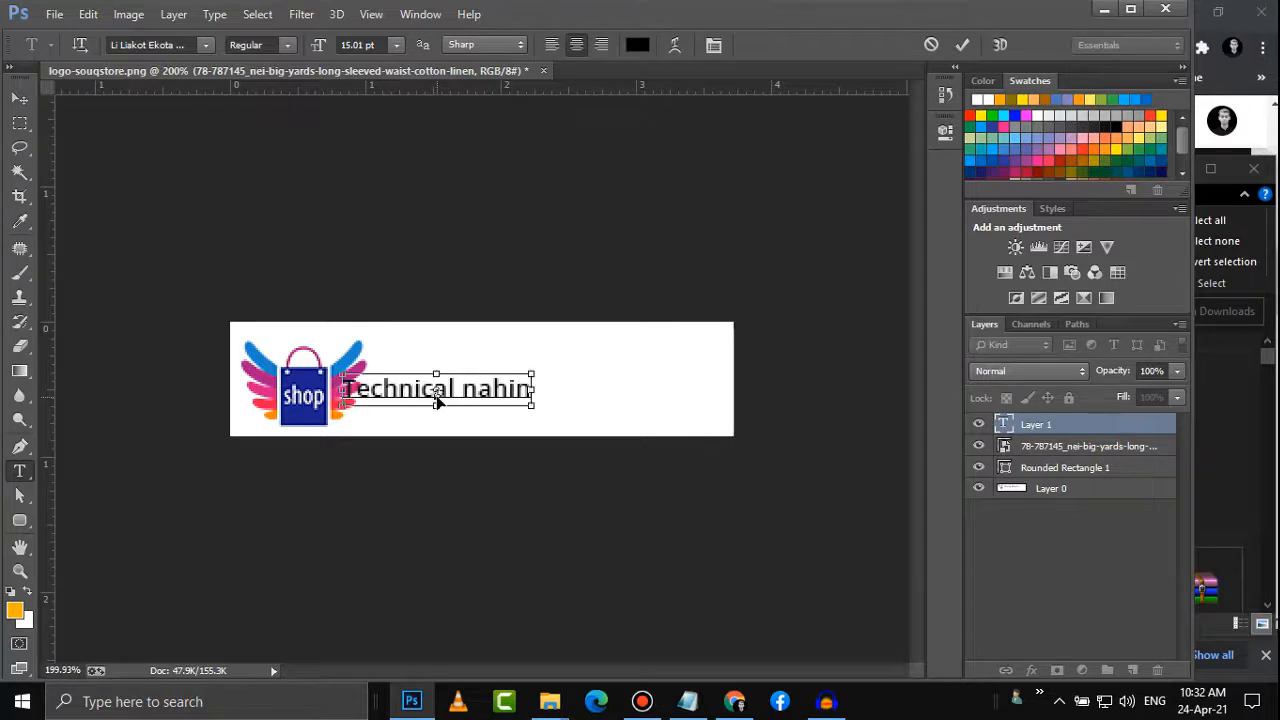
key(ctrl+a)
click(492, 384)
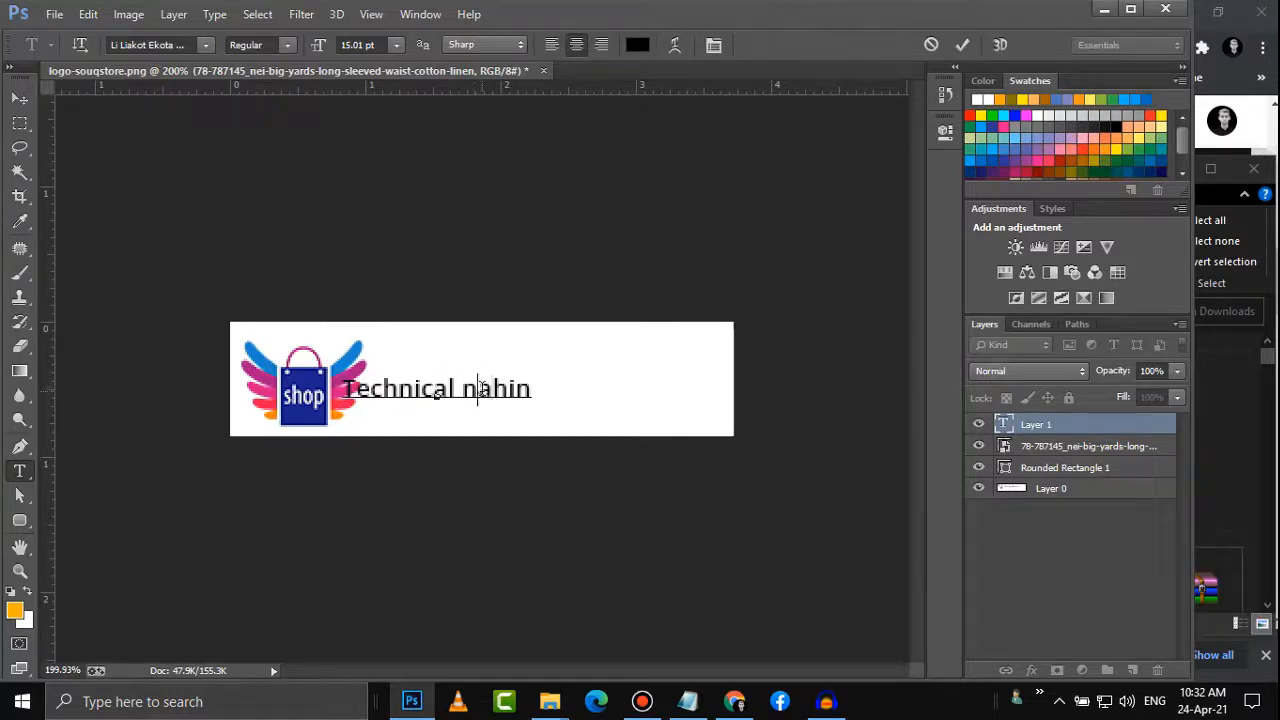
key(BackSpace)
text(N)
Change the font of the whole "Technical Nahin" text to Impact
key(ctrl+a)
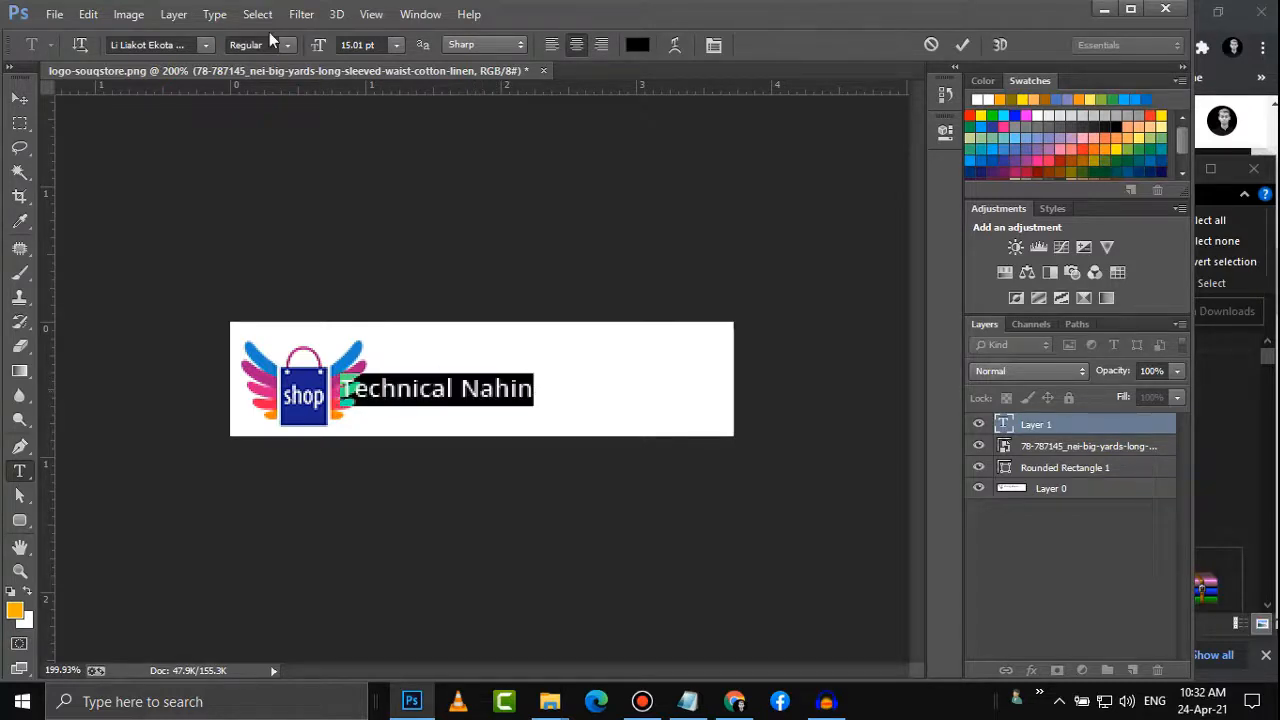
text(Lato)
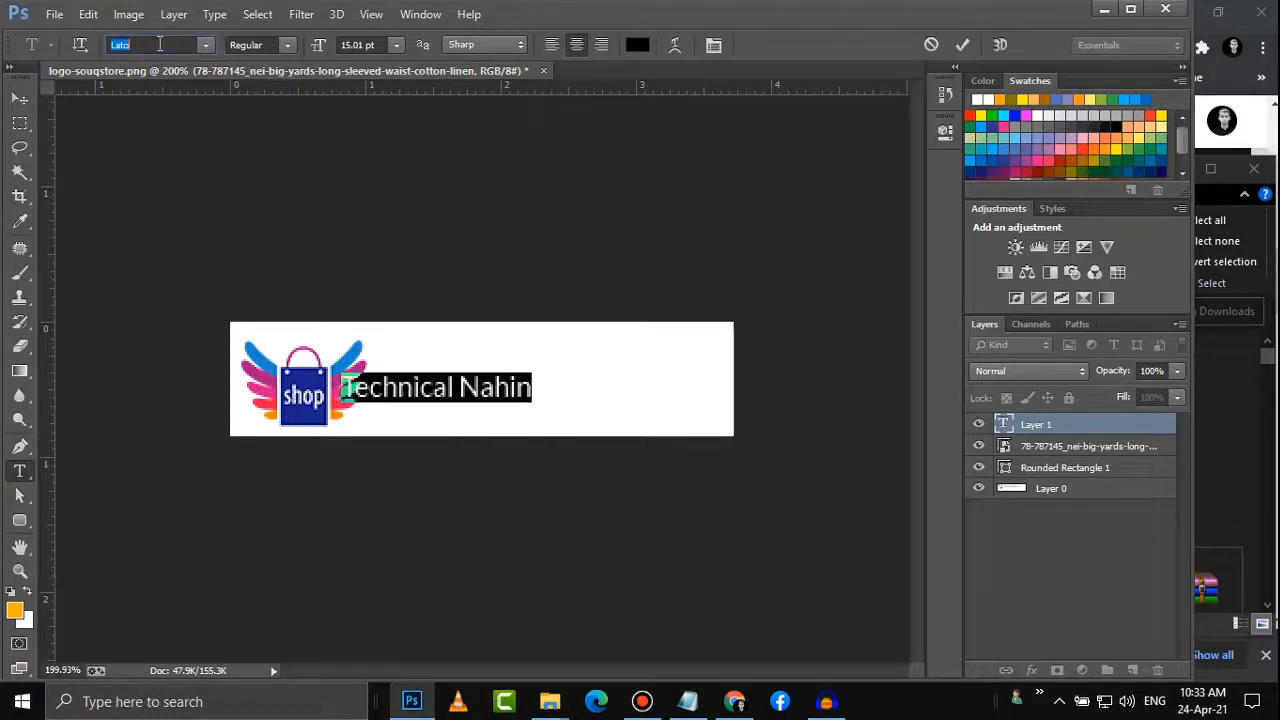
key(Up)
key(Up)
key(Up)
key(Up)
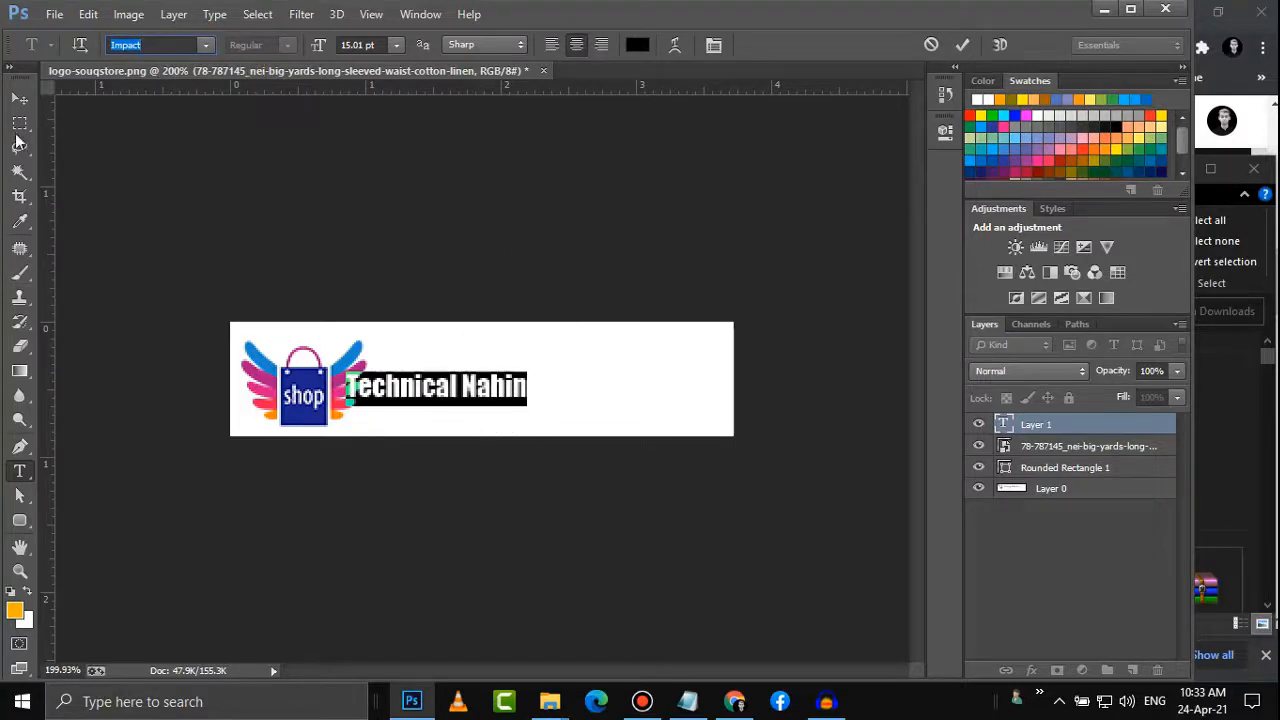
click(18, 106)
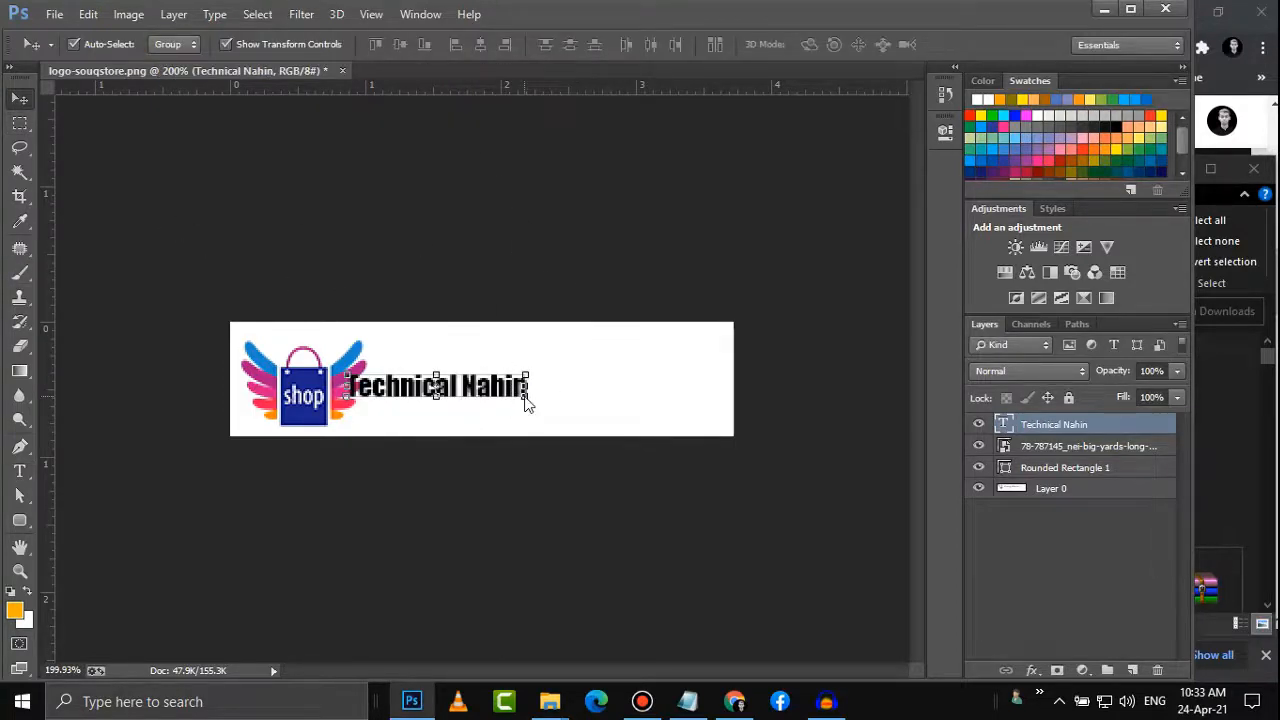
Scale the "Technical Nahin" text proportionally to about 182% and position it in the white space right of the shop bag
click(563, 372)
click(600, 280)
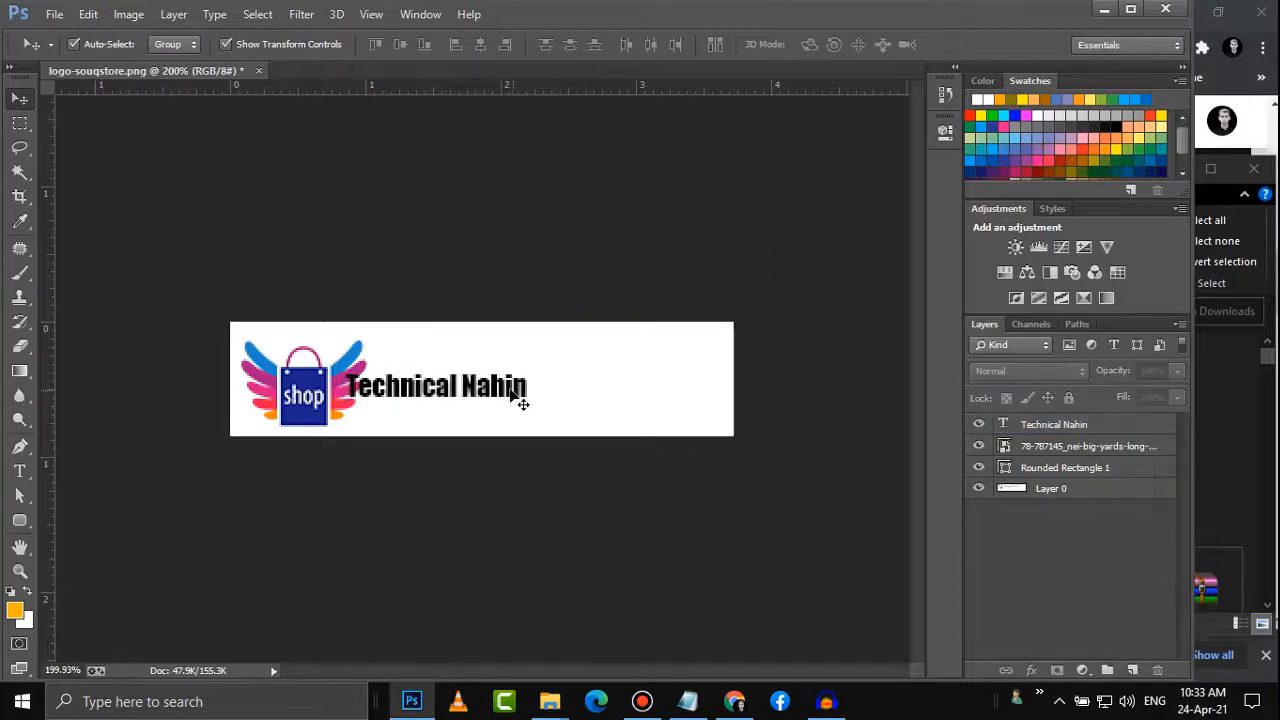
drag(527, 396, 729, 473)
drag(647, 406, 597, 392)
drag(688, 412, 723, 423)
drag(630, 398, 610, 390)
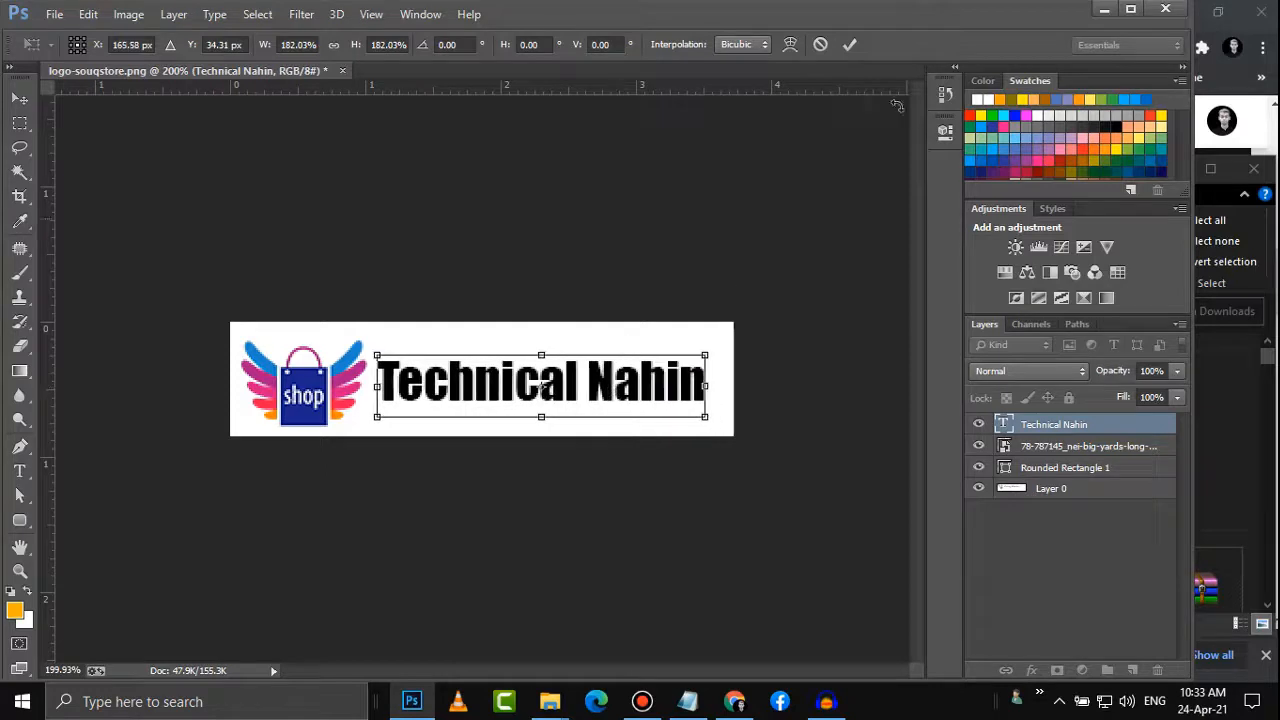
click(26, 472)
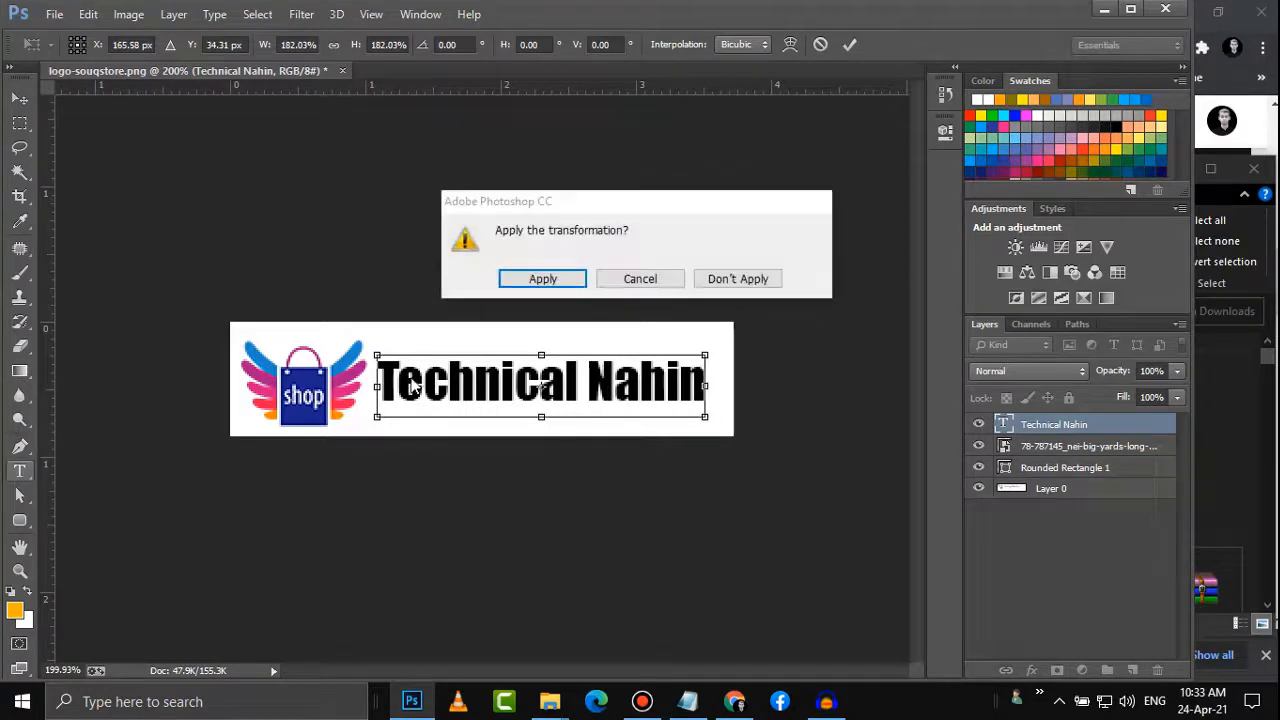
click(541, 279)
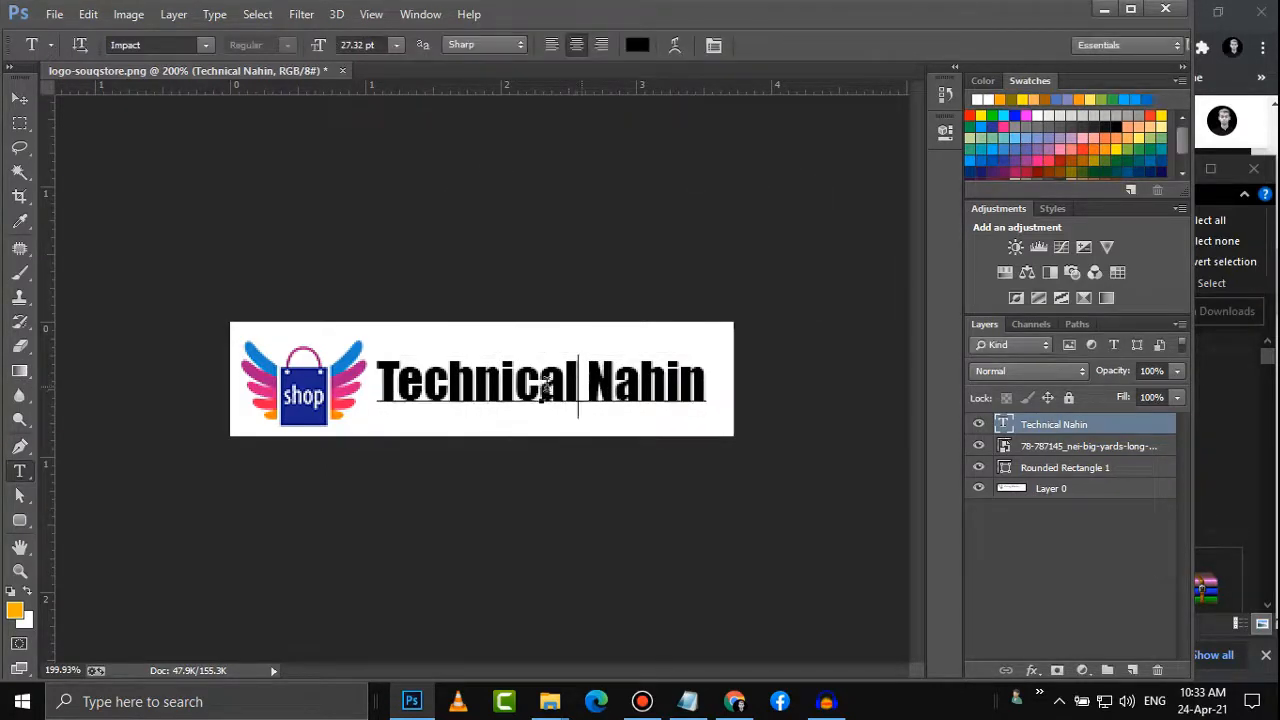
Color the word "Technical" dark blue (1d2088), sampled from the shop bag
drag(578, 388, 376, 388)
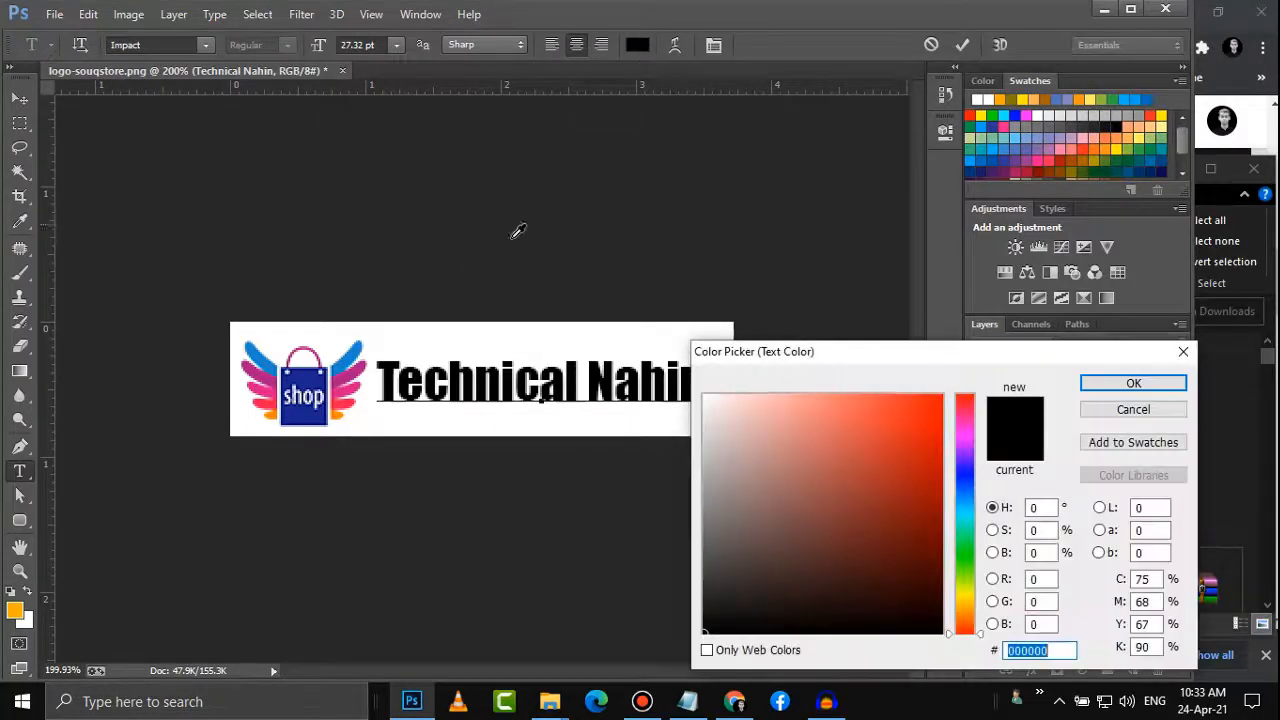
click(295, 385)
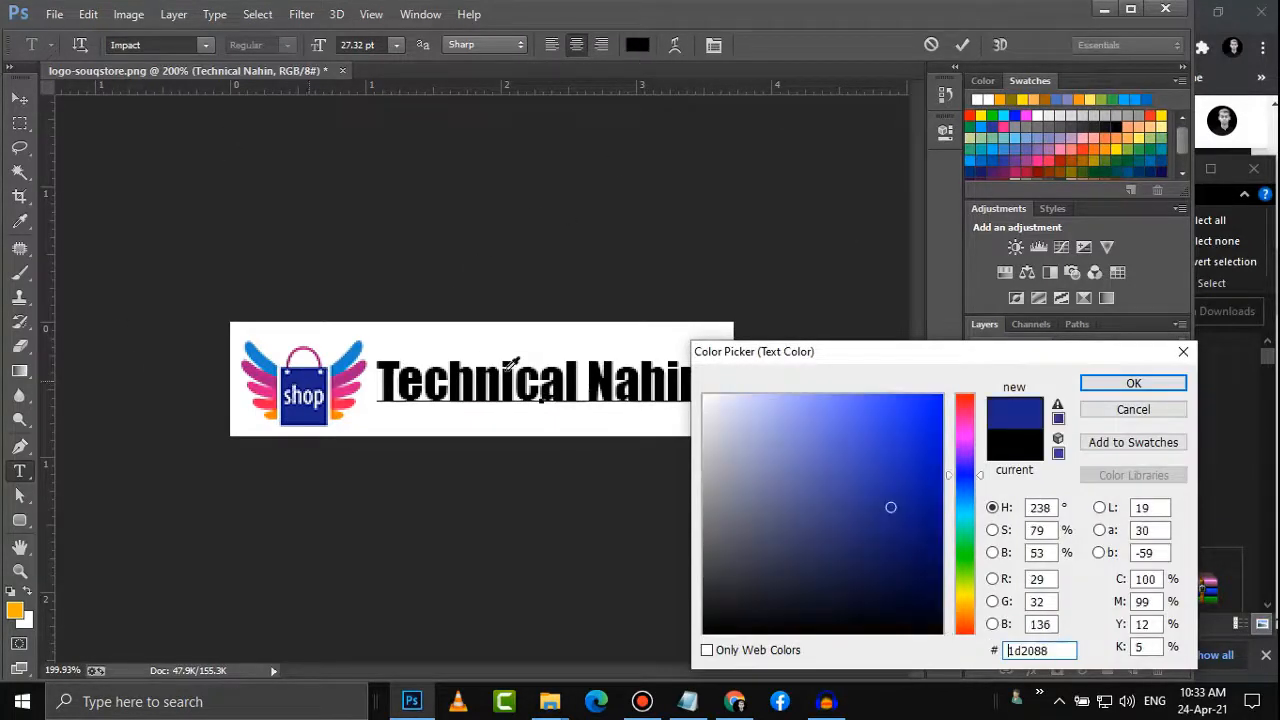
click(1134, 383)
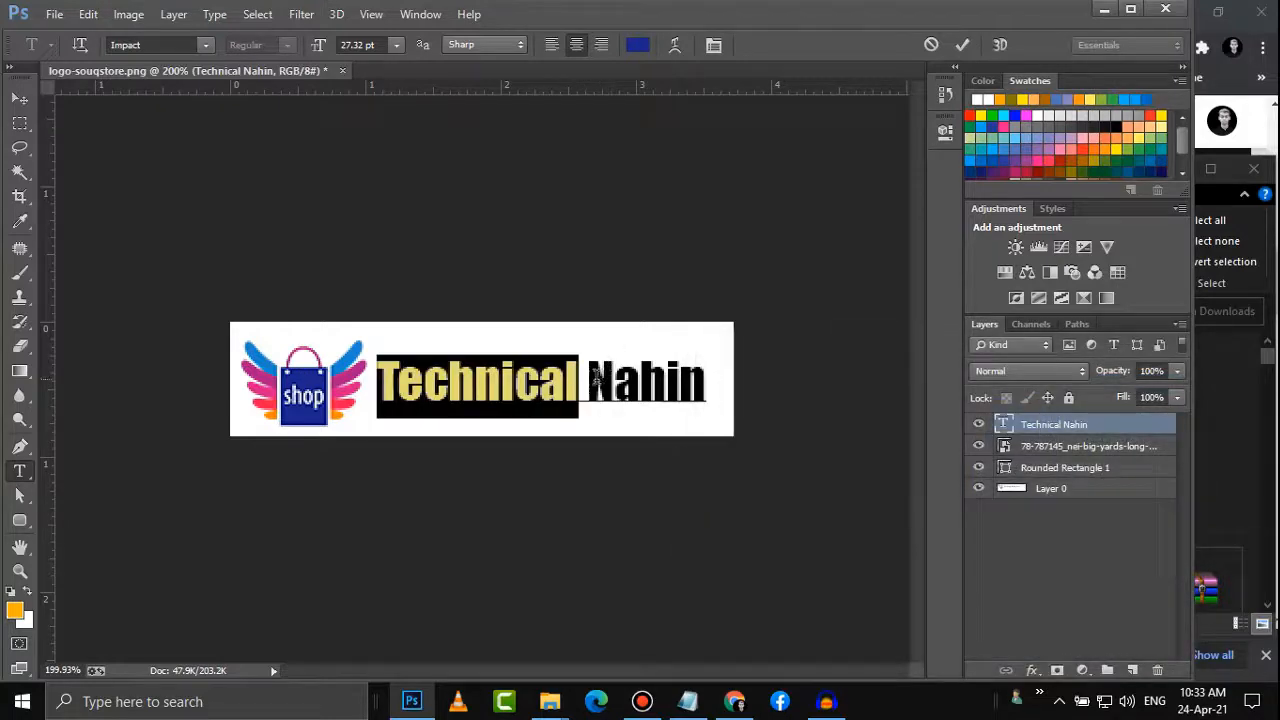
Color the word "Nahin" magenta (a20282), sampled from the logo's wing, and commit the text edit
drag(596, 378, 706, 383)
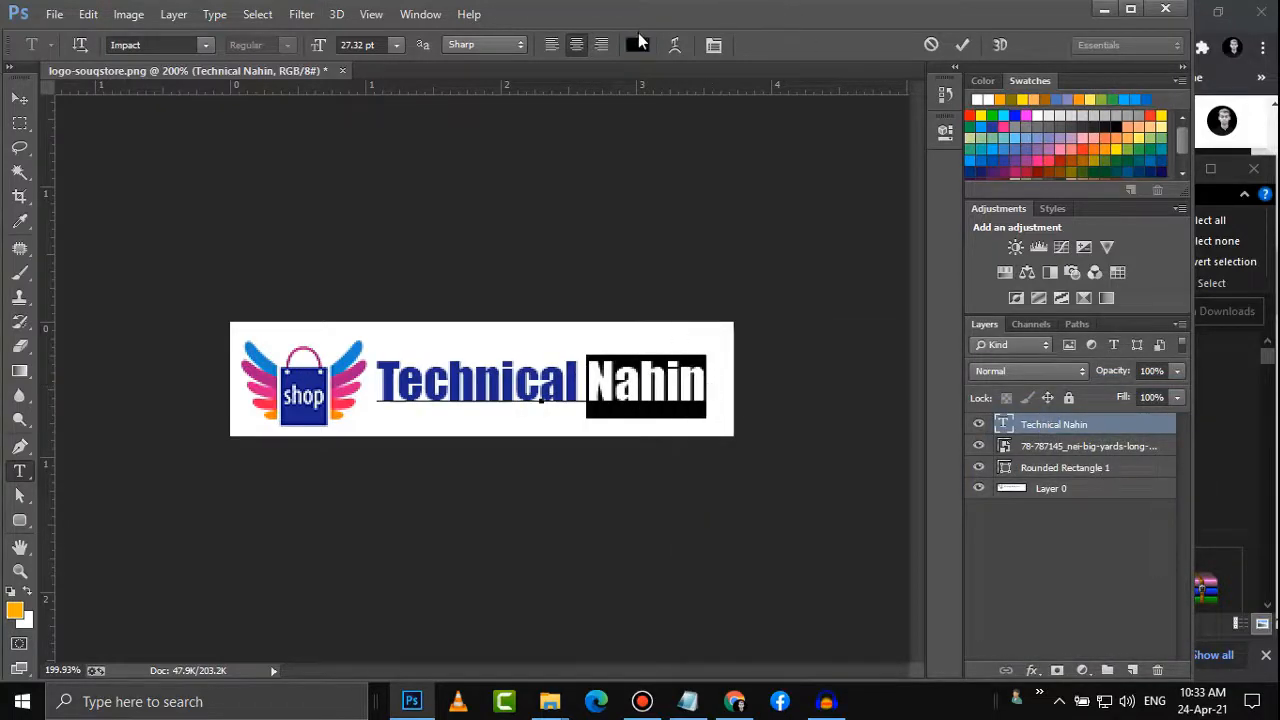
click(637, 44)
click(358, 366)
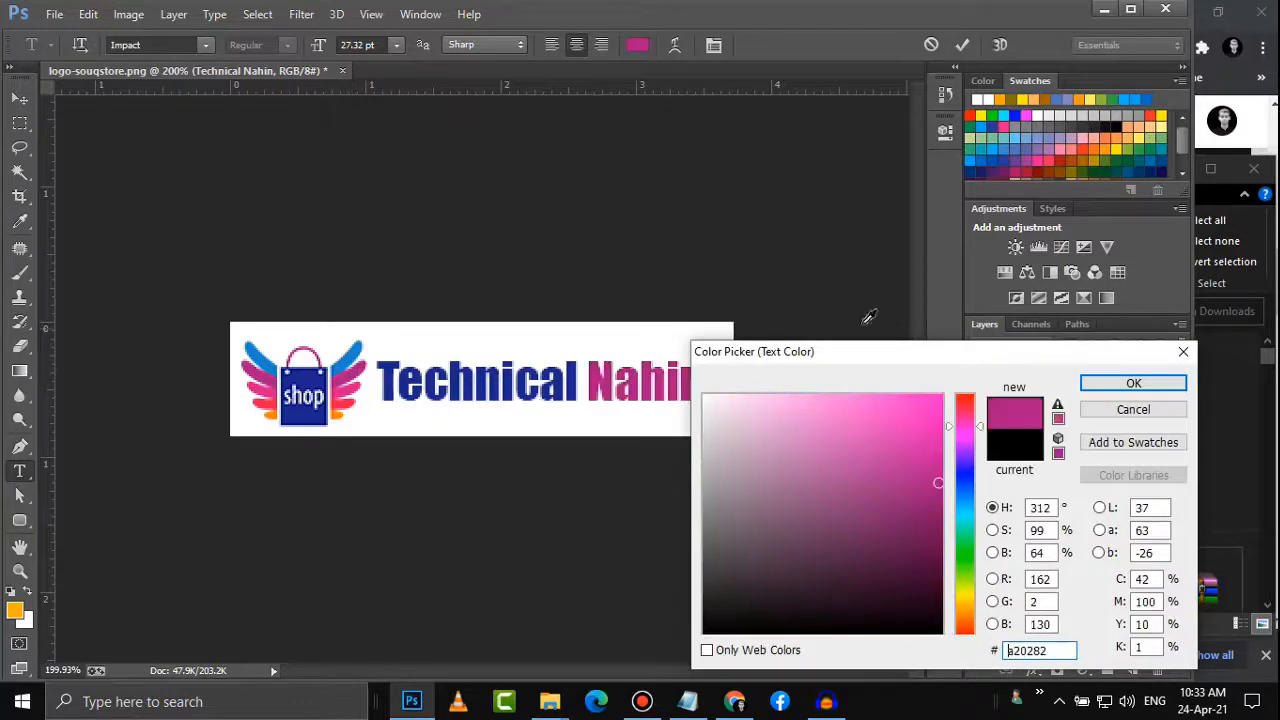
click(1113, 382)
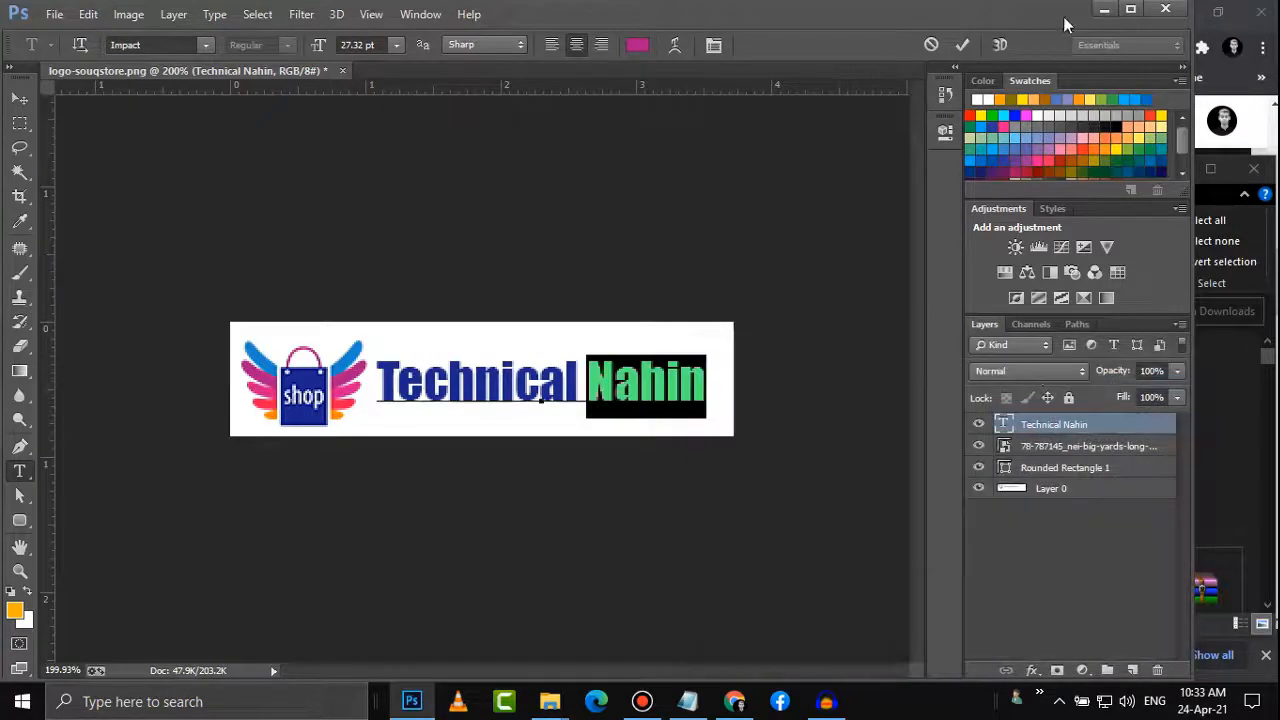
click(962, 44)
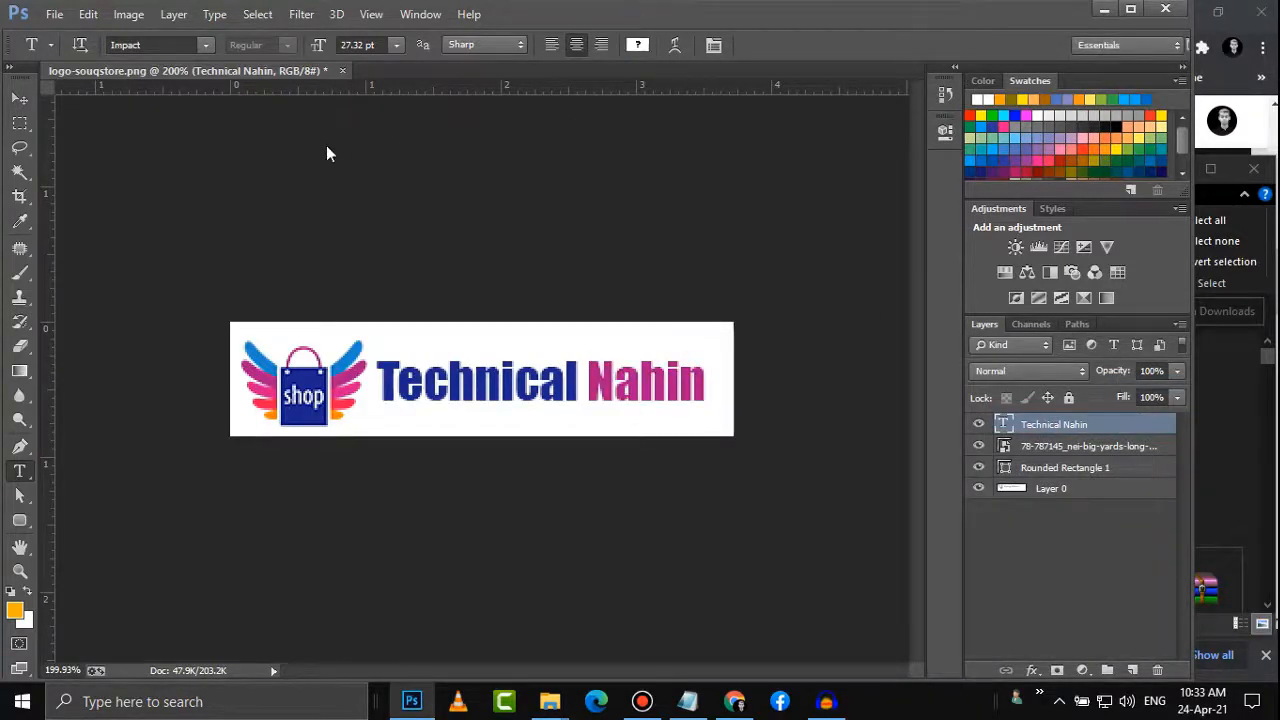
Save a copy of the logo to the Desktop as logo-souqstore in JPEG format
key(ctrl+shift+s)
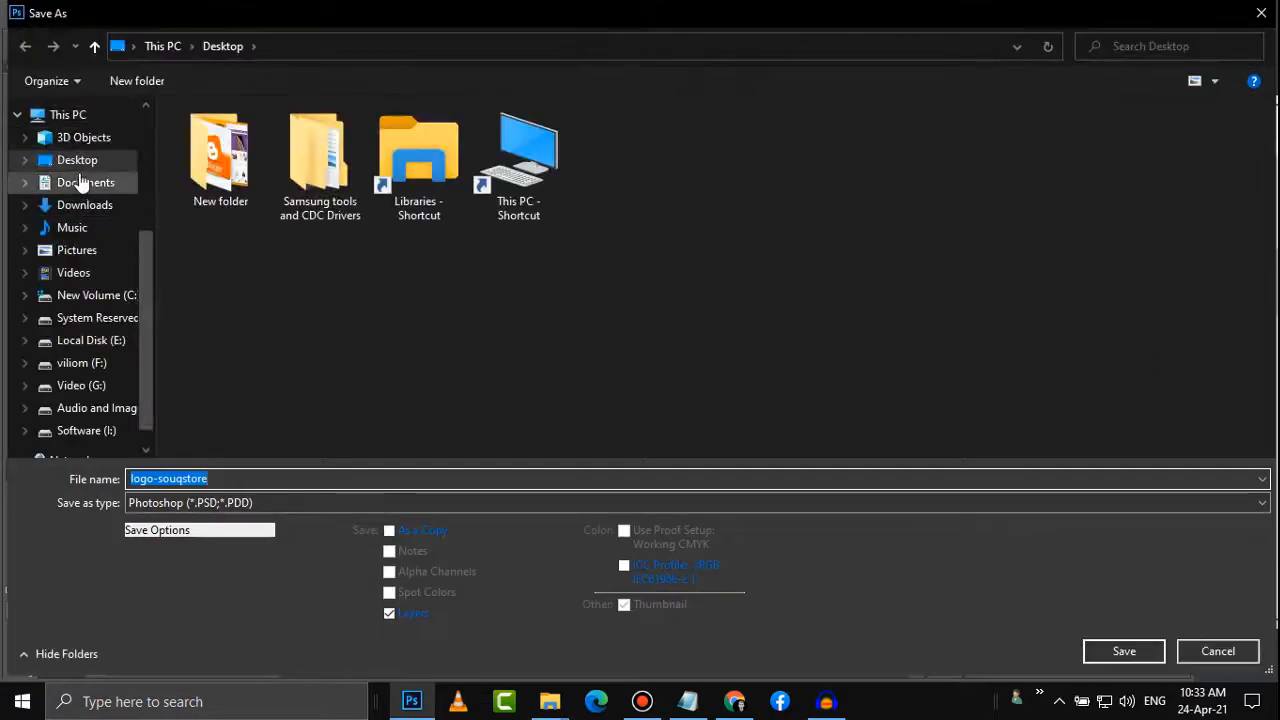
click(83, 162)
click(190, 502)
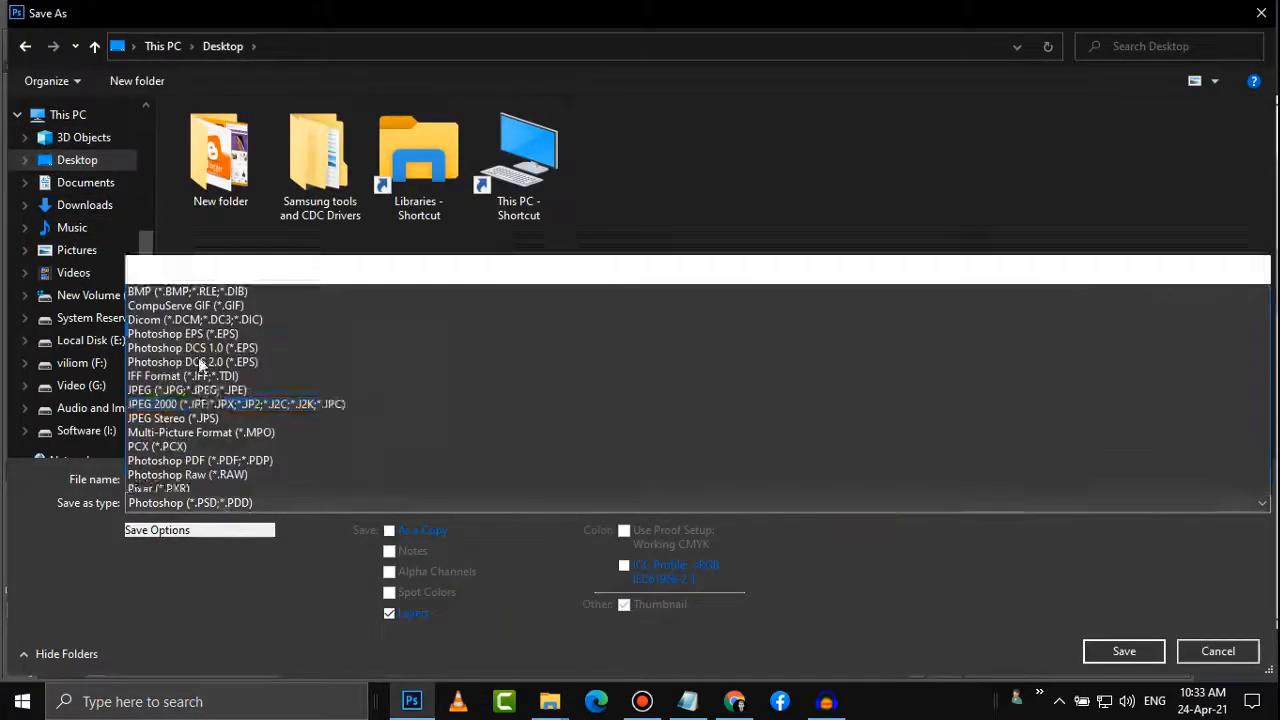
click(195, 321)
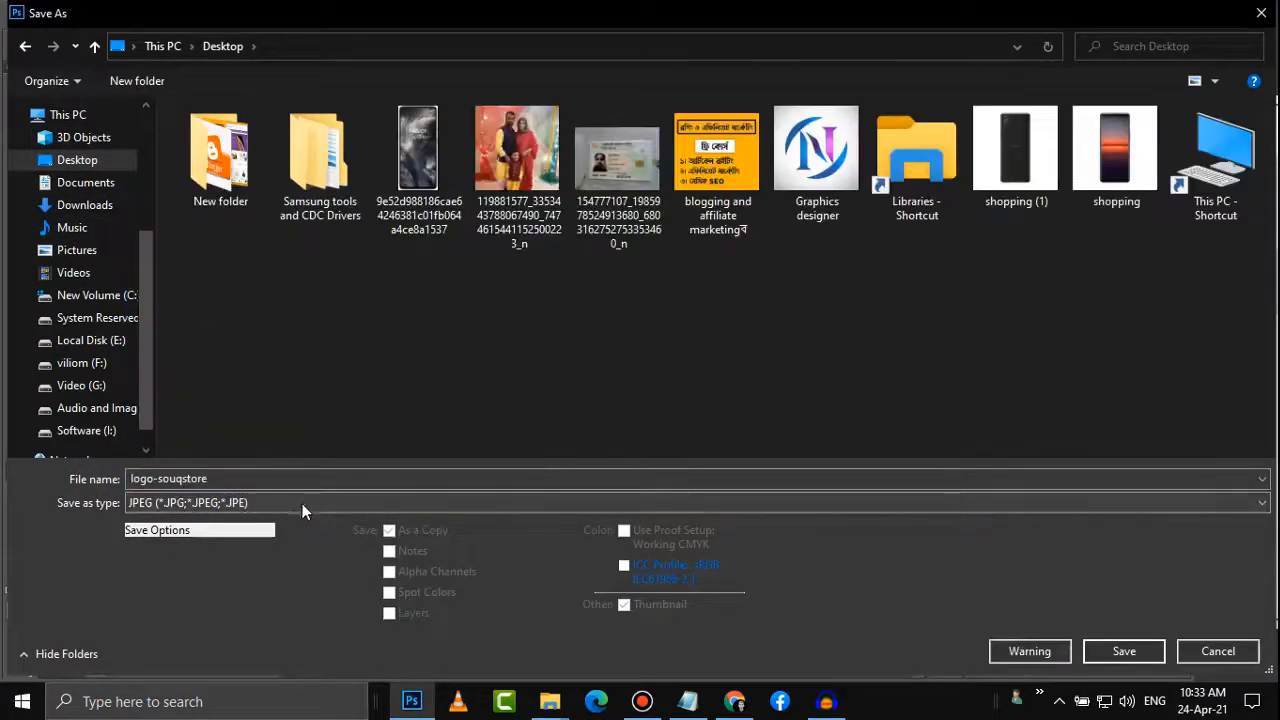
click(1156, 657)
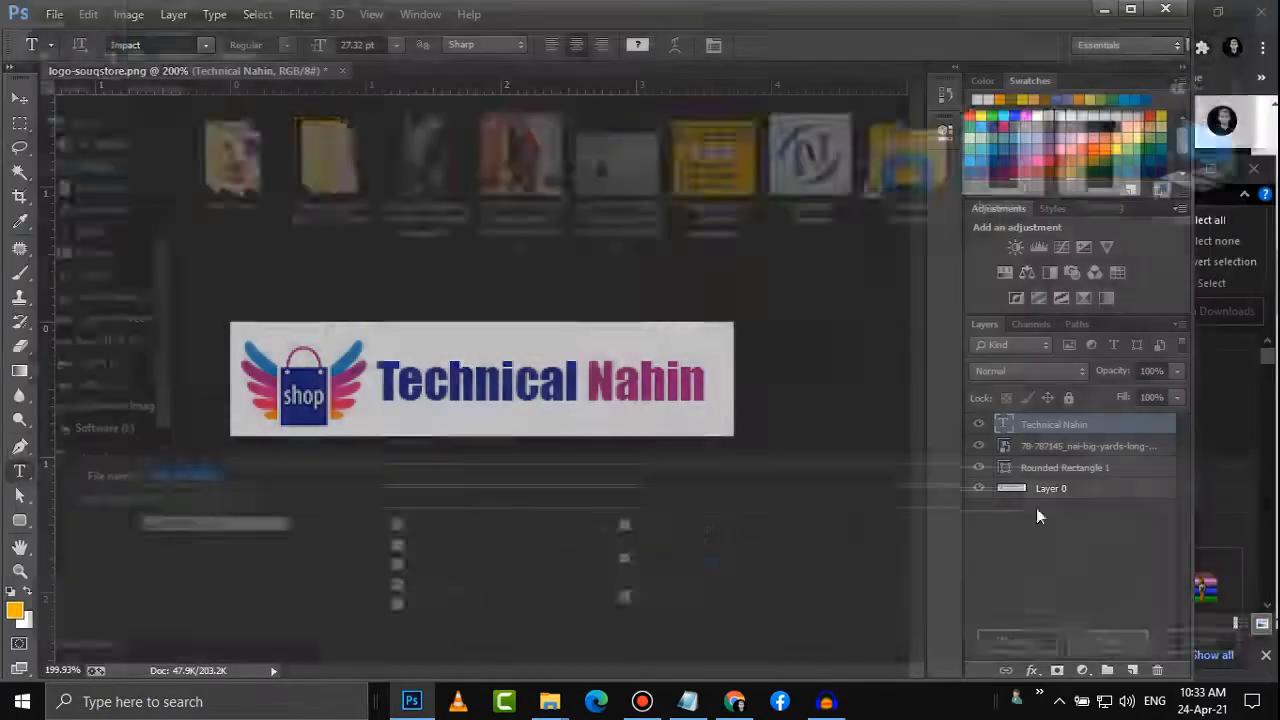
Confirm the JPEG export of the logo and show the desktop to check the saved file
click(764, 173)
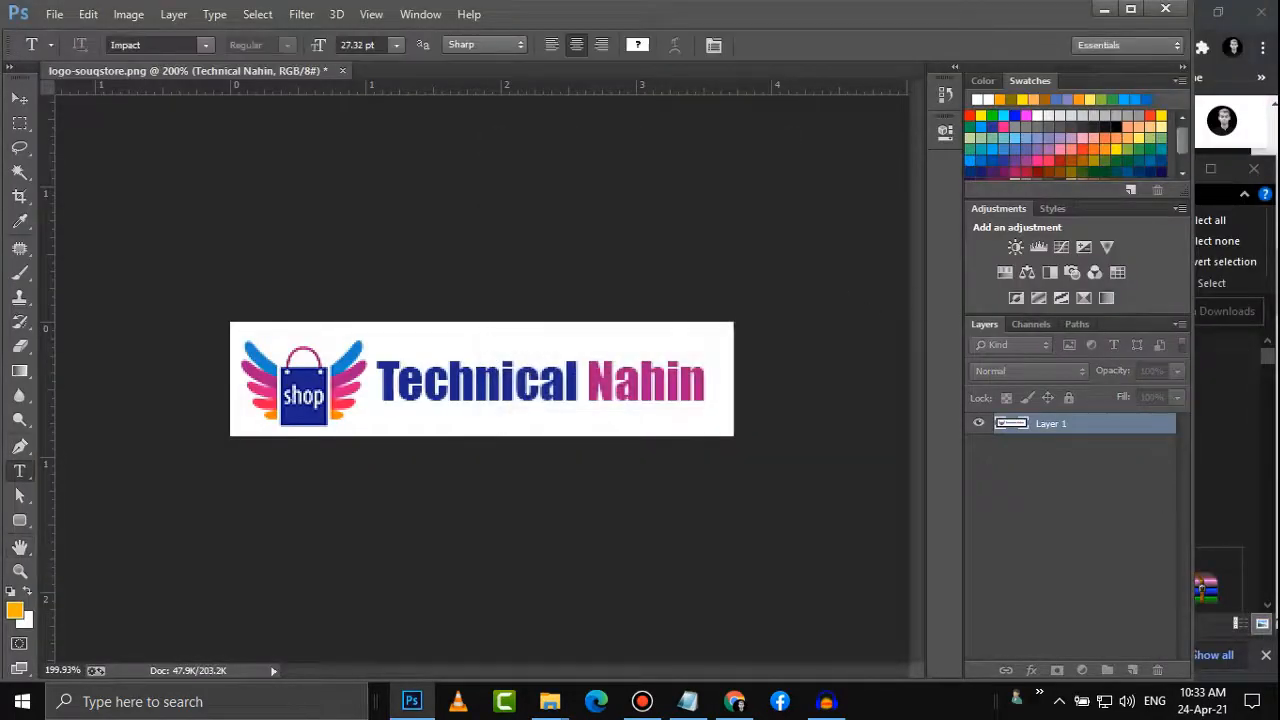
click(1277, 708)
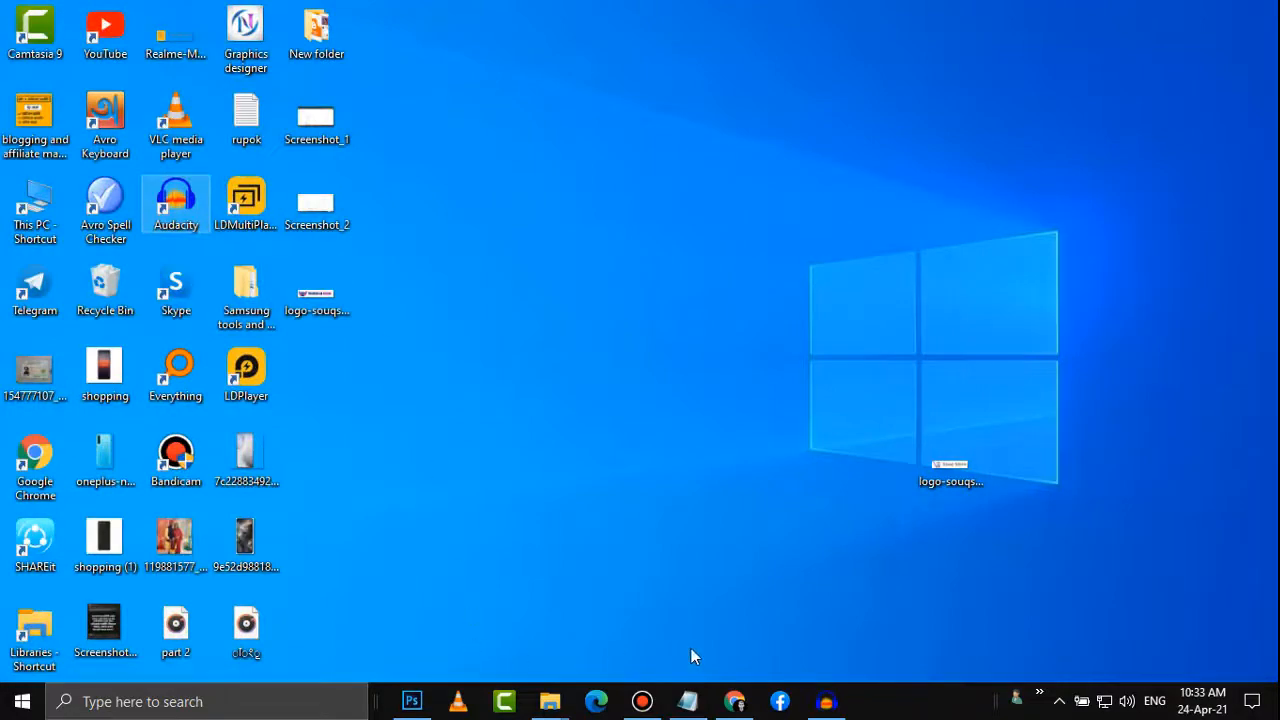
Switch to Blogger in Chrome, open the blog's Layout page and dismiss both notices
click(740, 695)
click(82, 18)
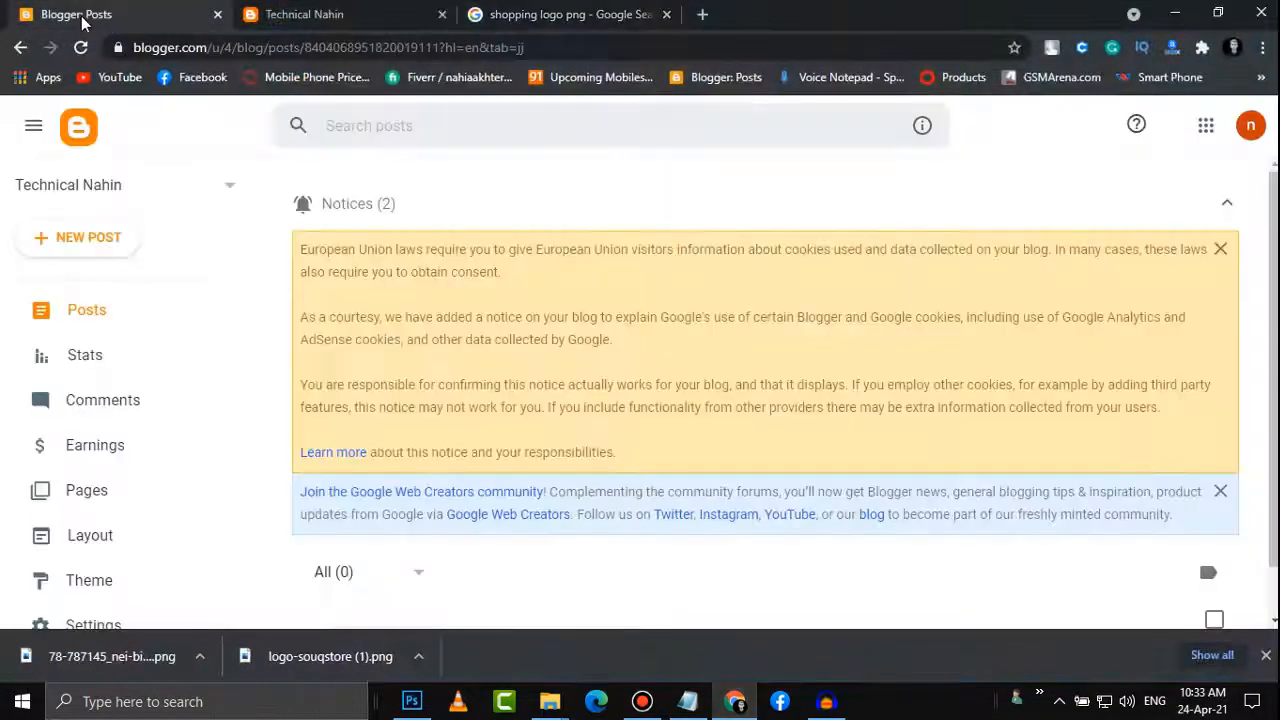
scroll(120, 410, down, 2)
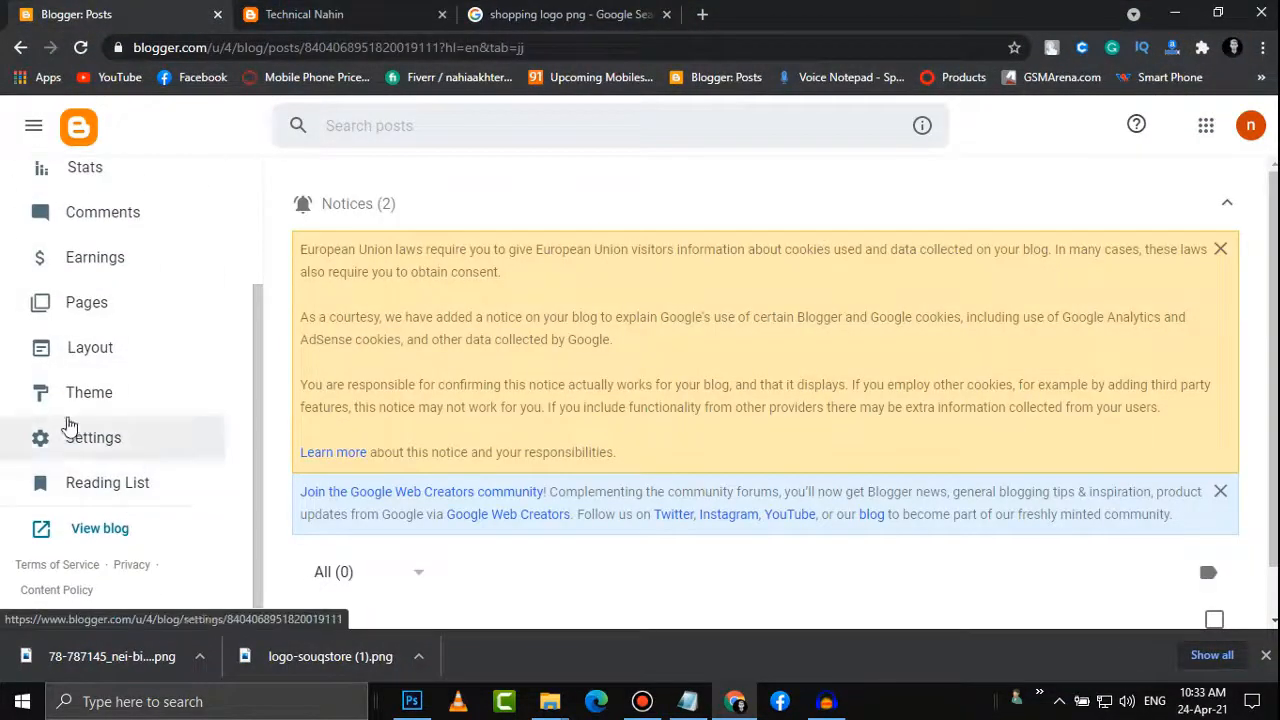
scroll(68, 427, up, 1)
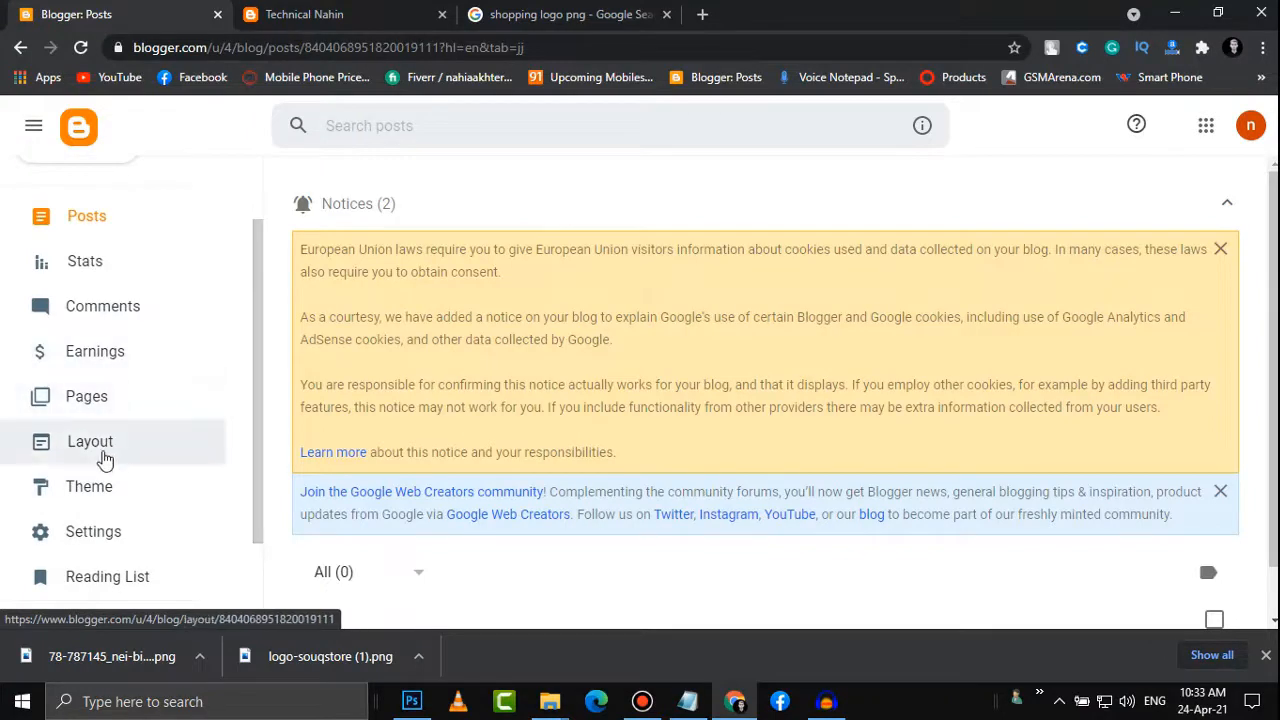
click(103, 452)
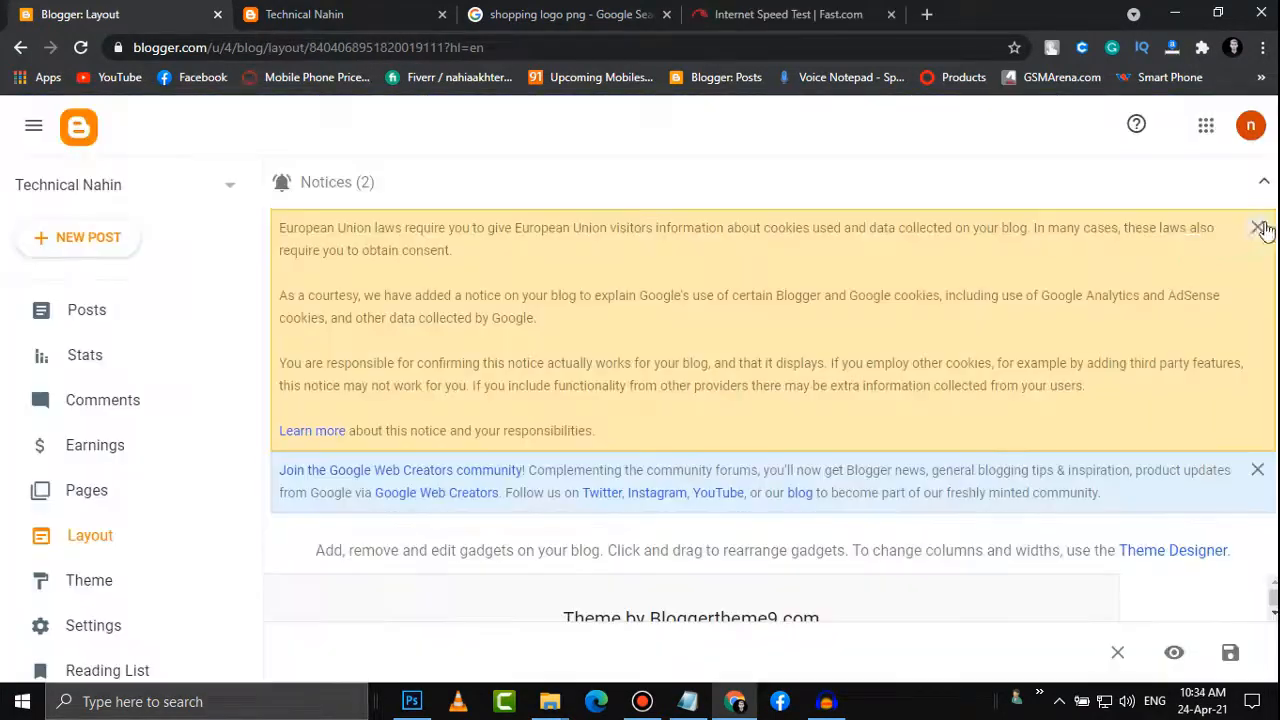
click(1259, 230)
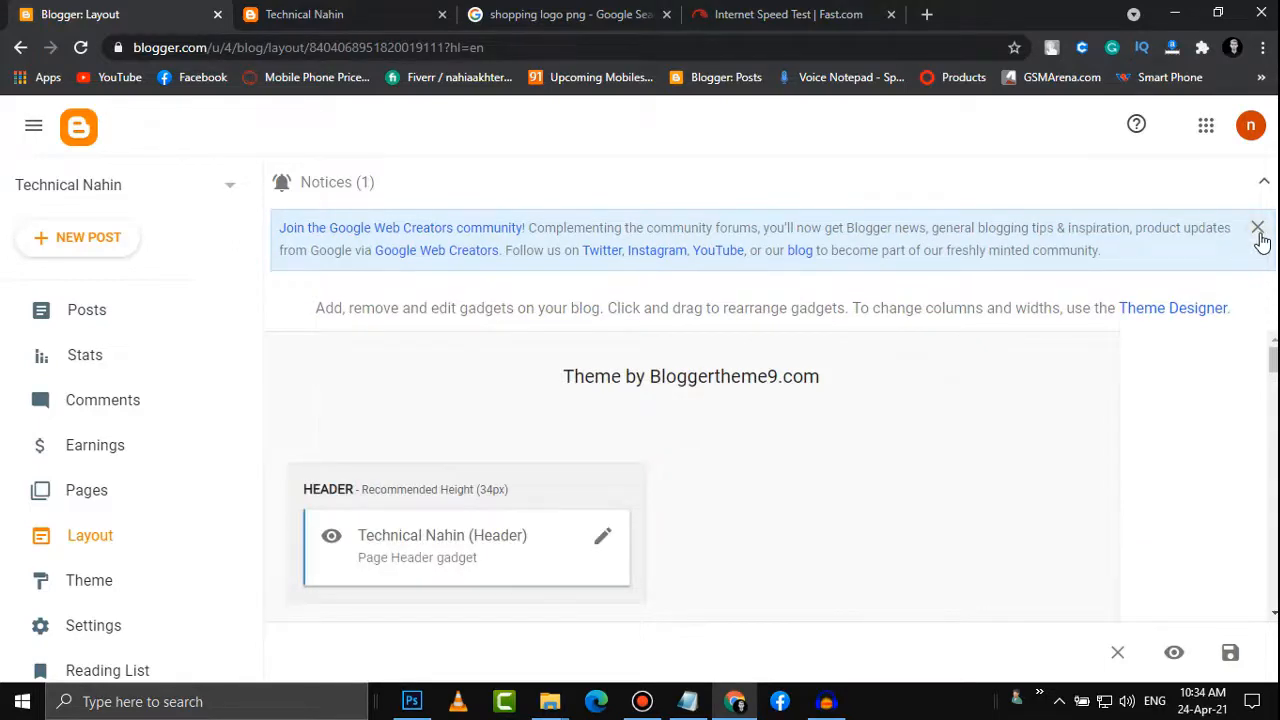
click(1259, 230)
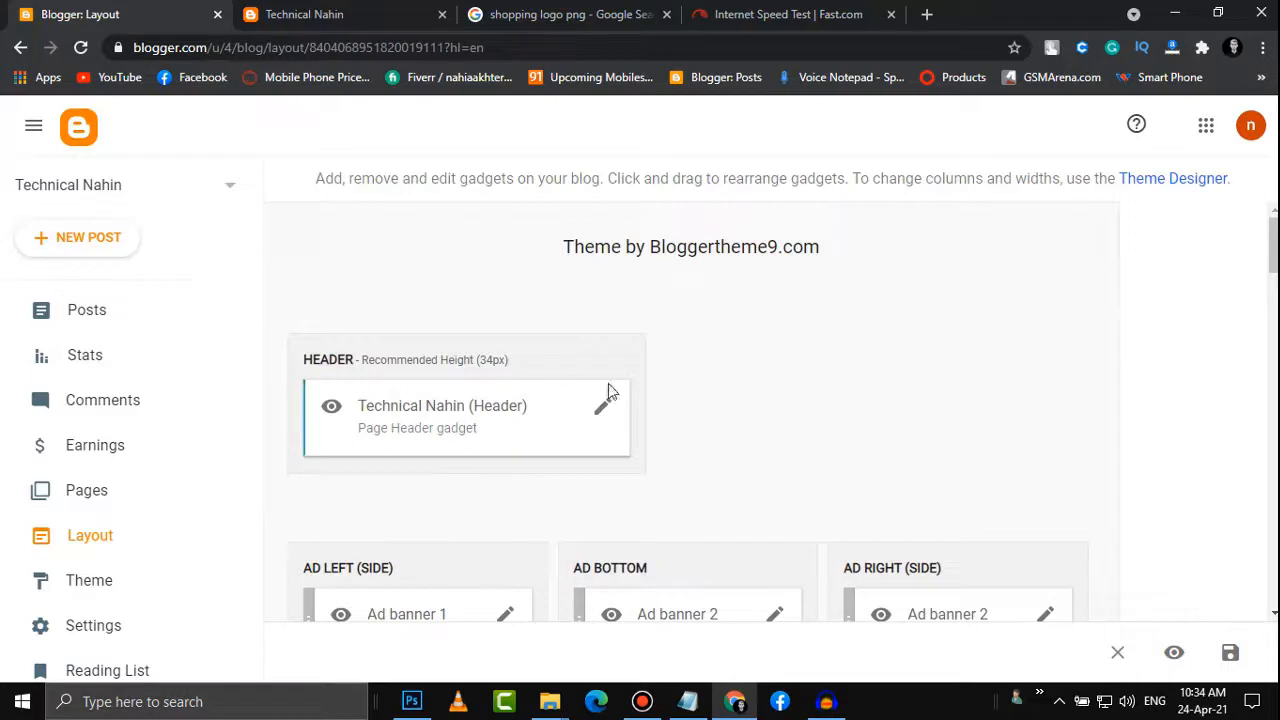
Replace the Souq Store image in the Header gadget with the Technical Nahin logo-souqstore file from the Desktop
click(603, 408)
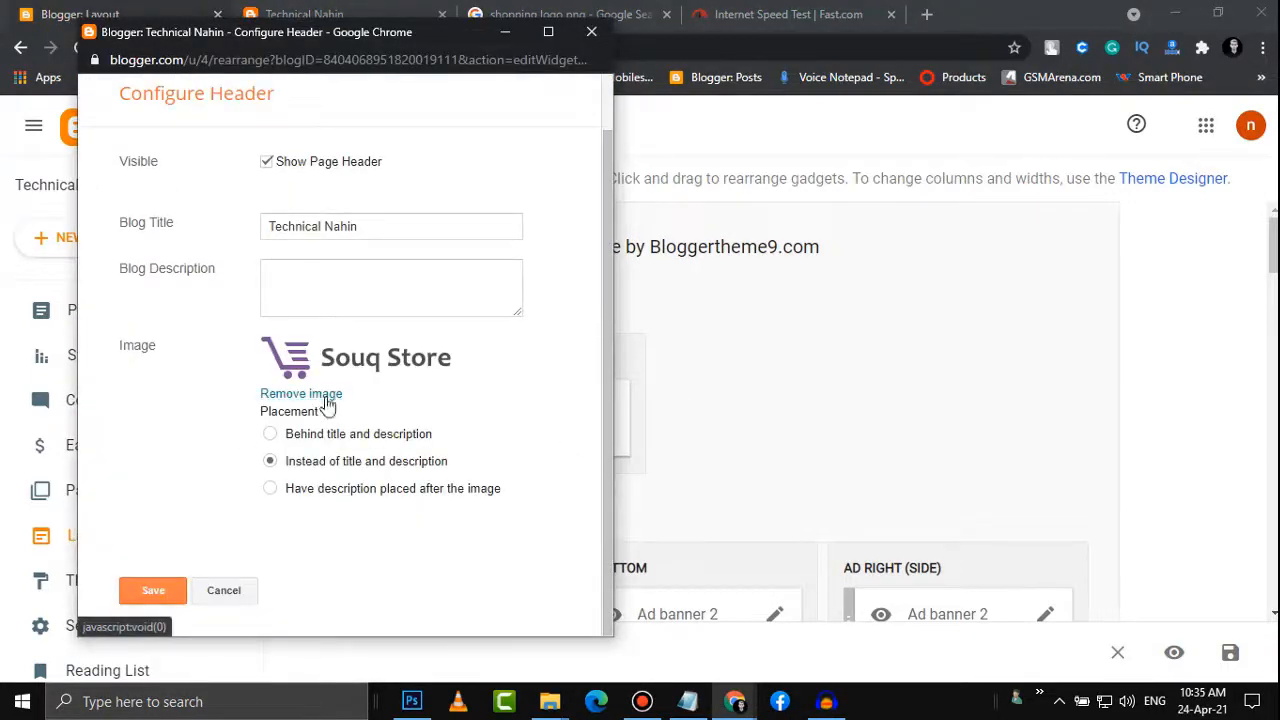
click(320, 396)
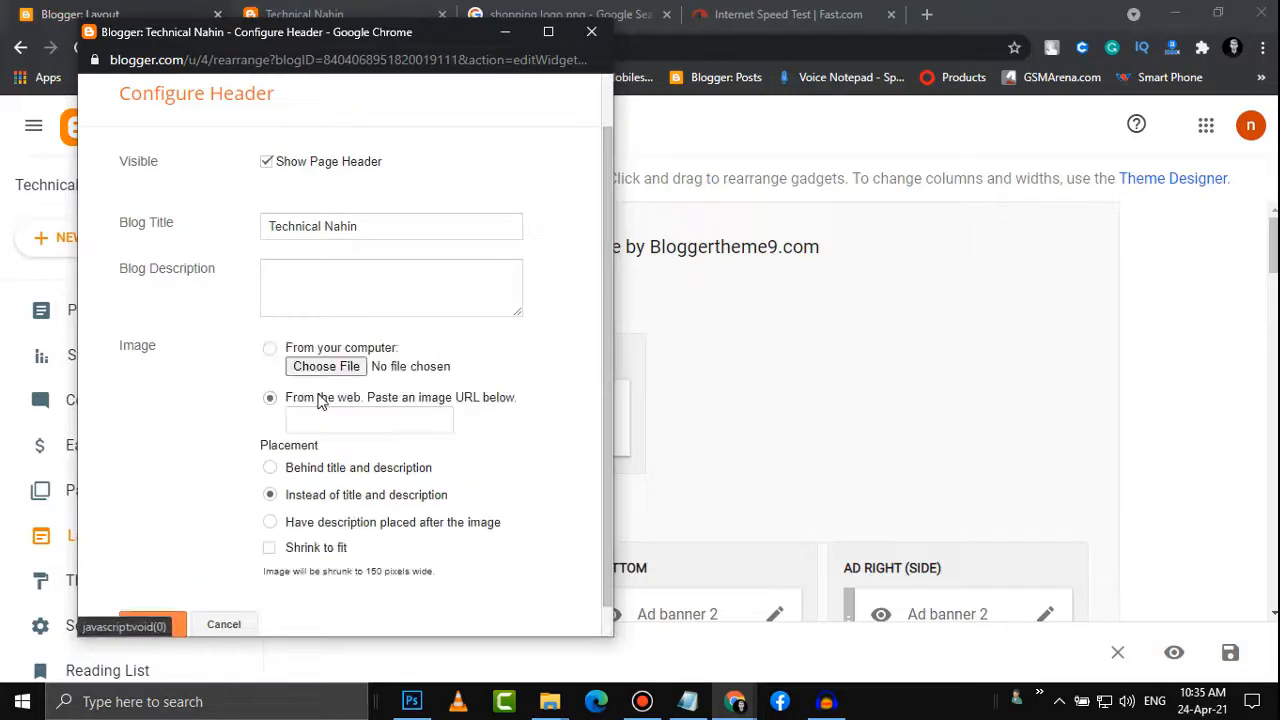
click(330, 367)
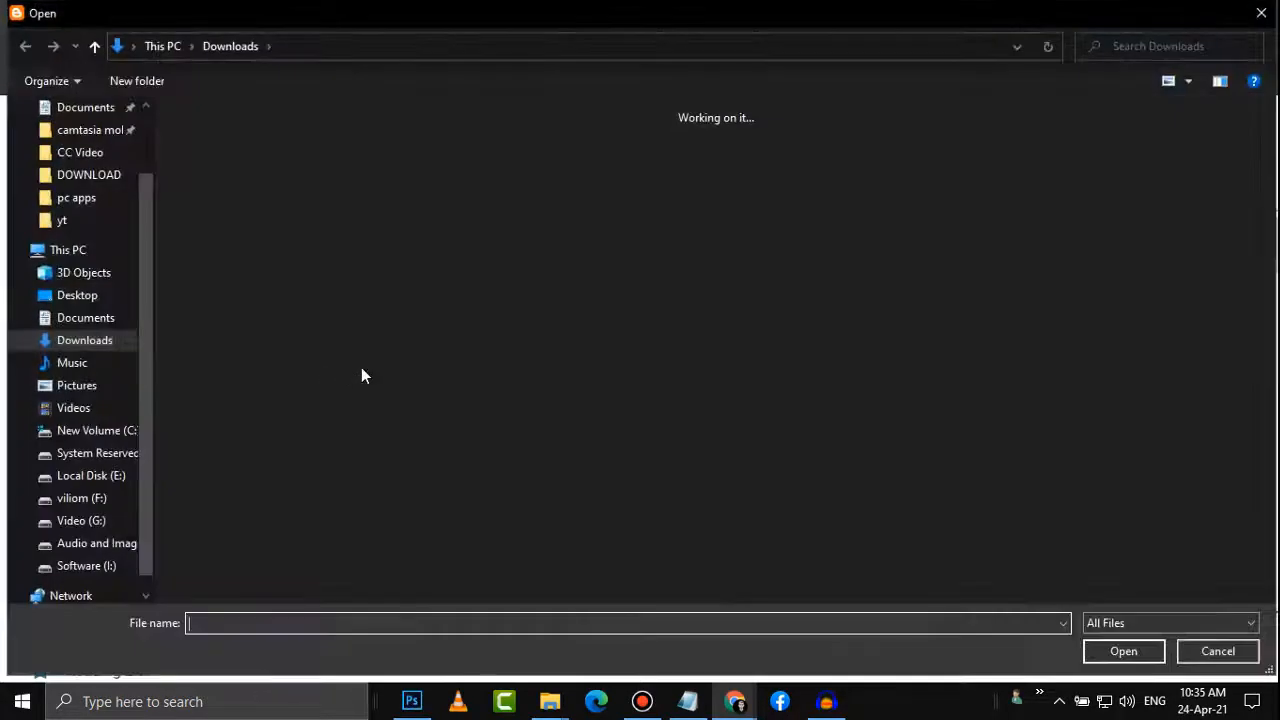
click(86, 294)
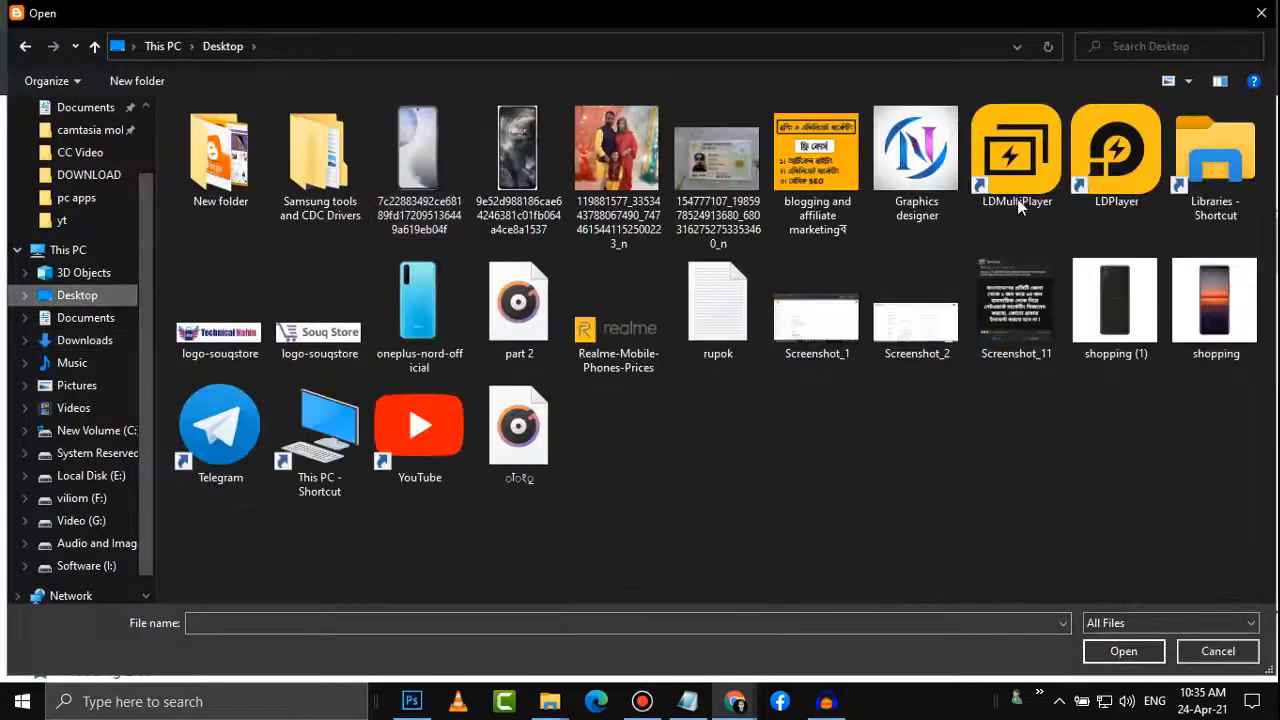
double_click(178, 340)
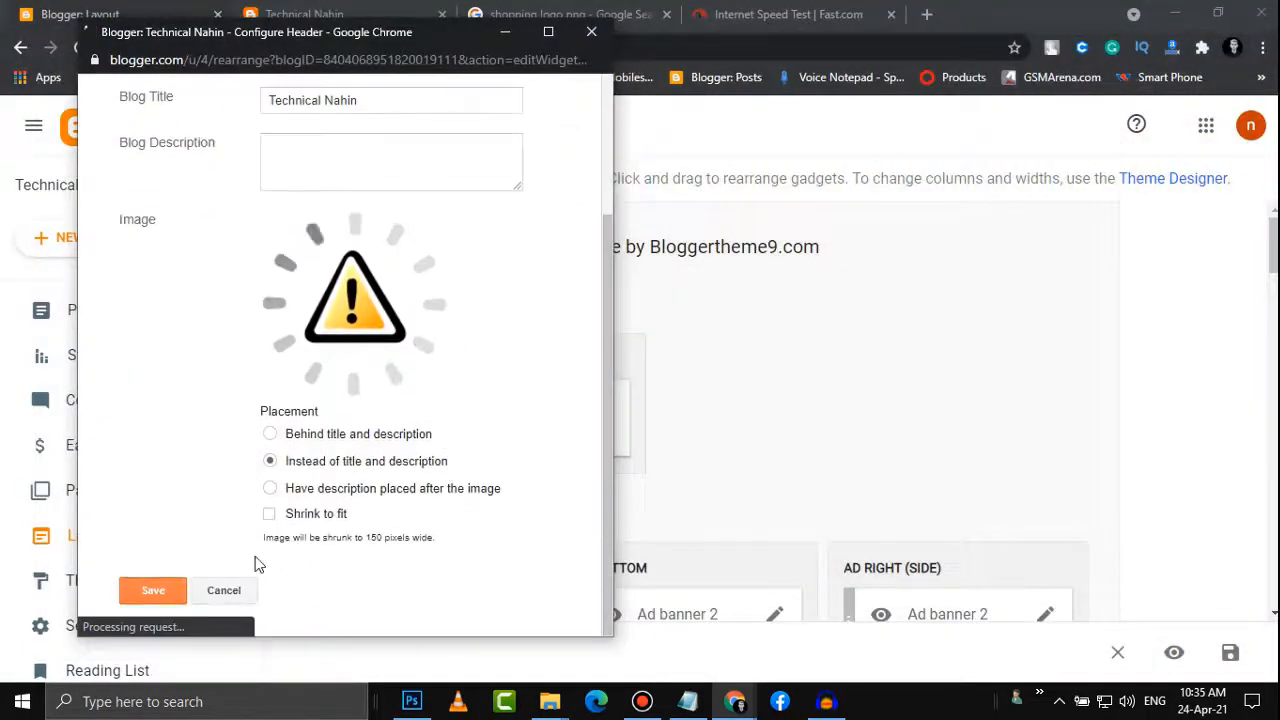
Check the uploaded logo's preview and save the header configuration
scroll(334, 474, up, 2)
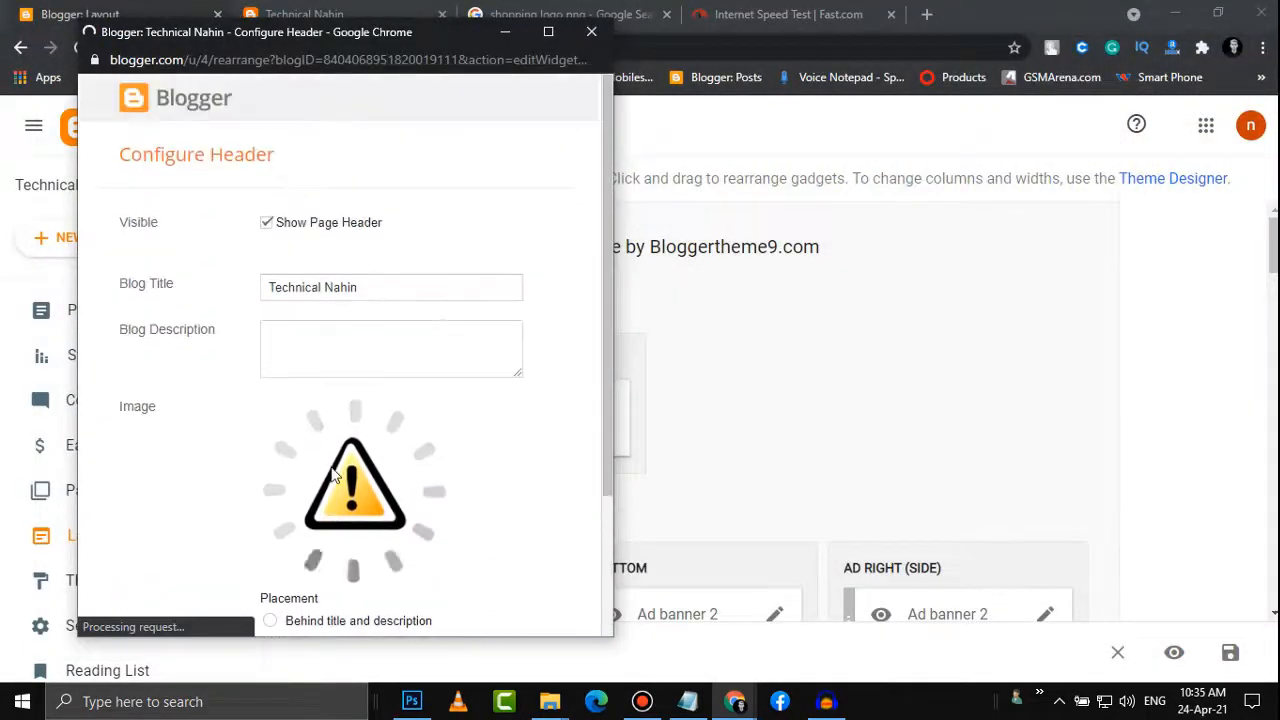
click(318, 352)
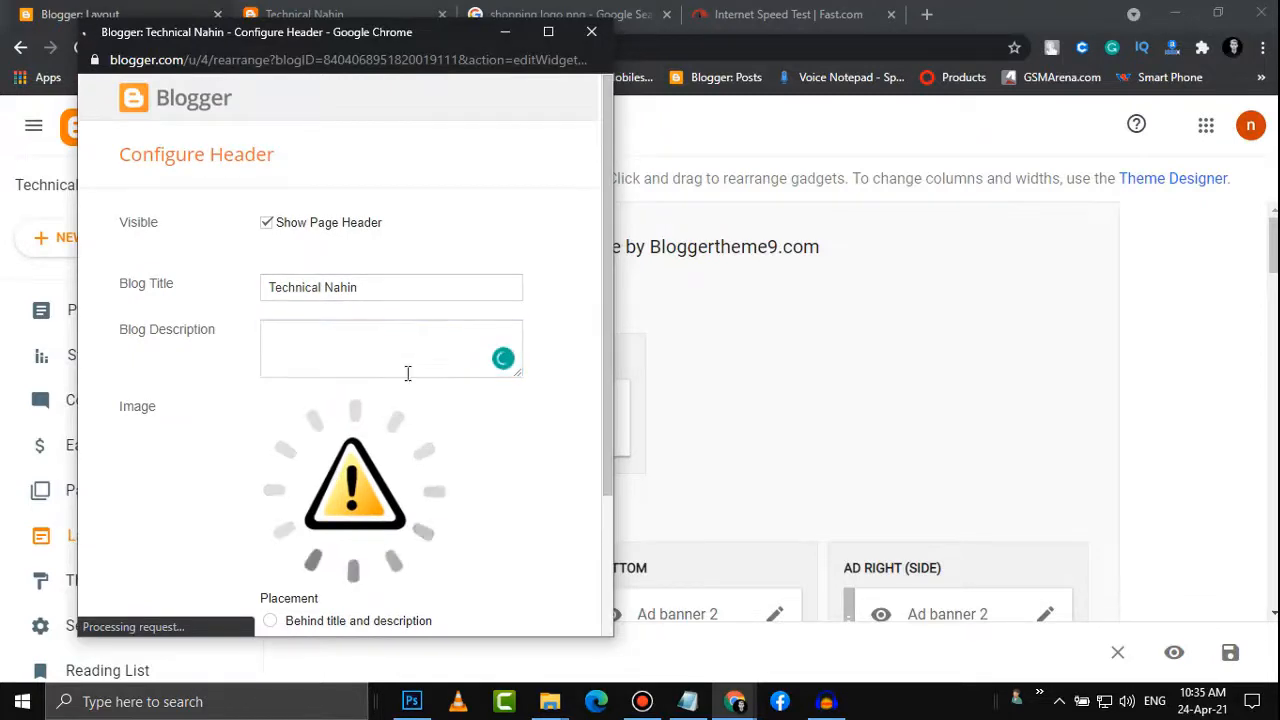
scroll(400, 400, down, 2)
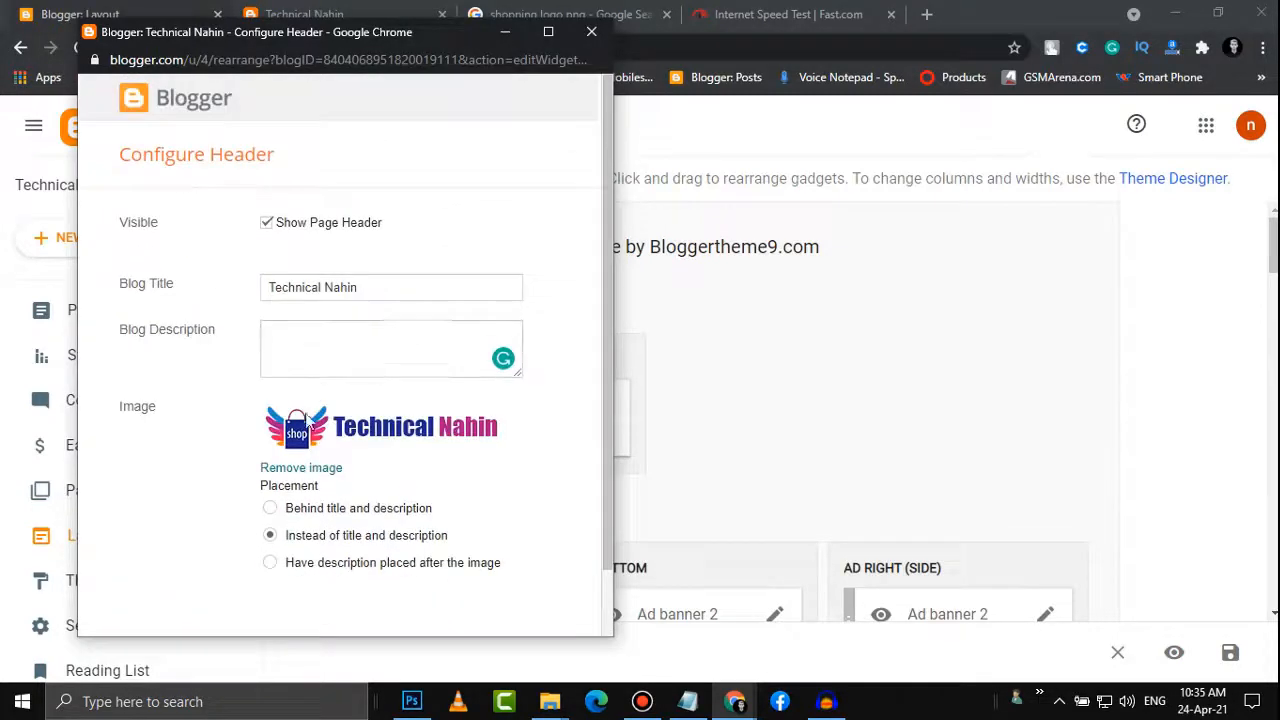
scroll(313, 400, down, 1)
click(155, 590)
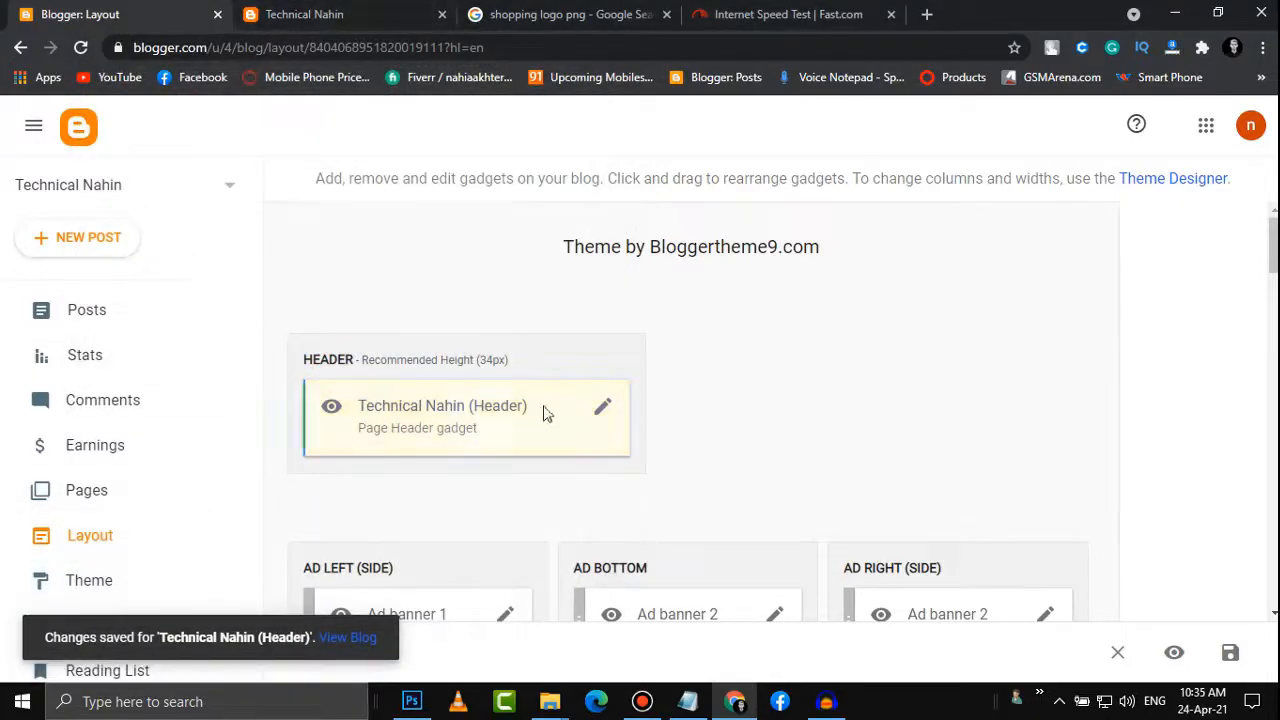
Reload the blog's home page to check the header logo
scroll(572, 412, down, 3)
click(287, 12)
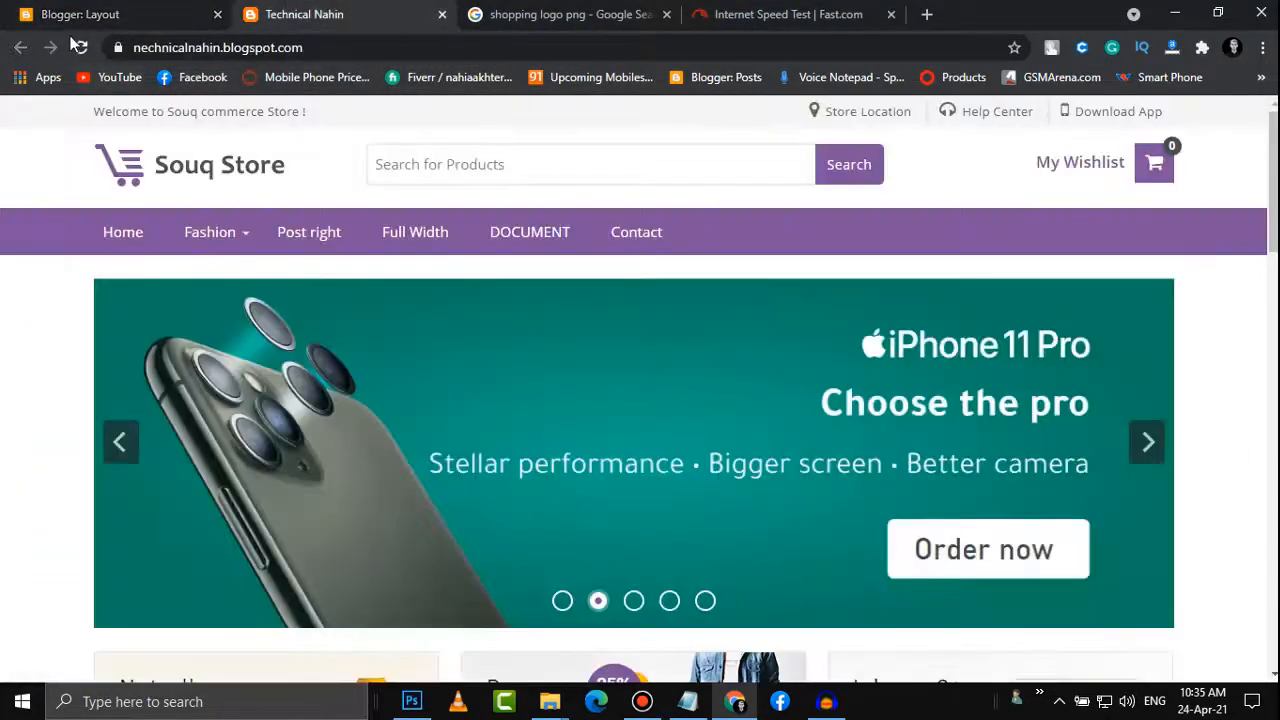
click(80, 47)
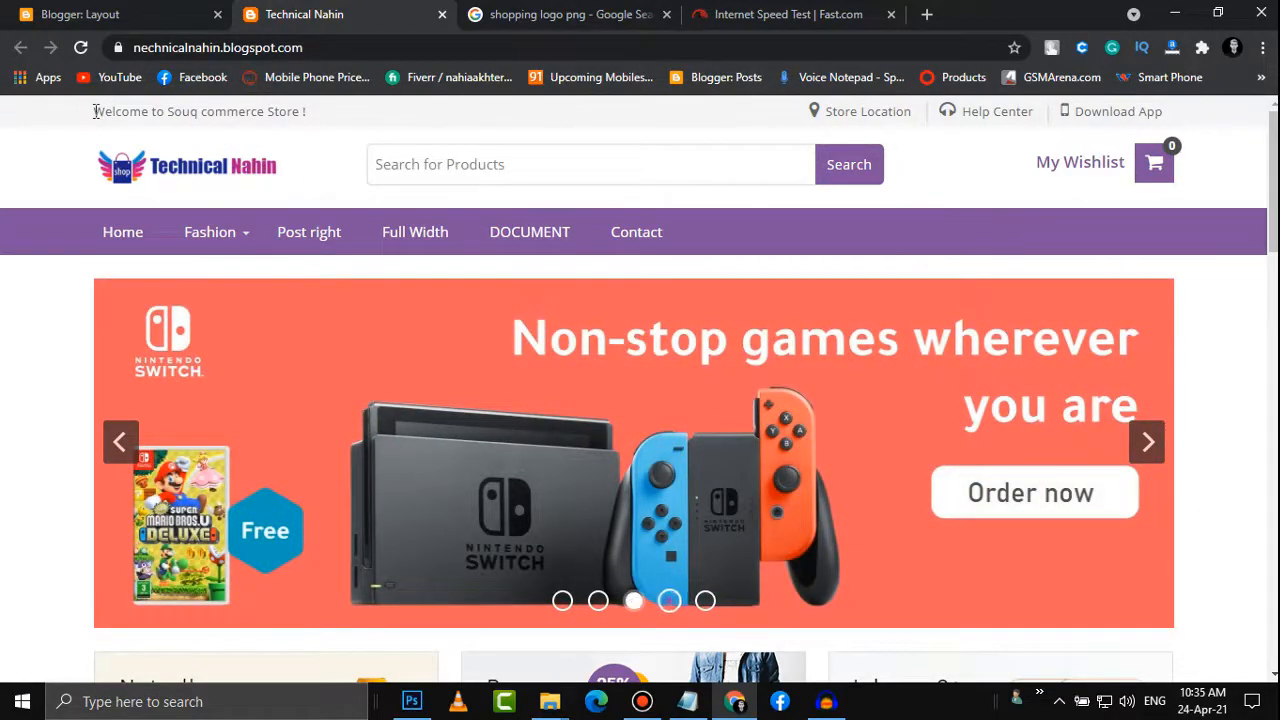
Copy the text "Welcome to Souq commerce Store" from the strip above the blog's header
drag(93, 117, 296, 117)
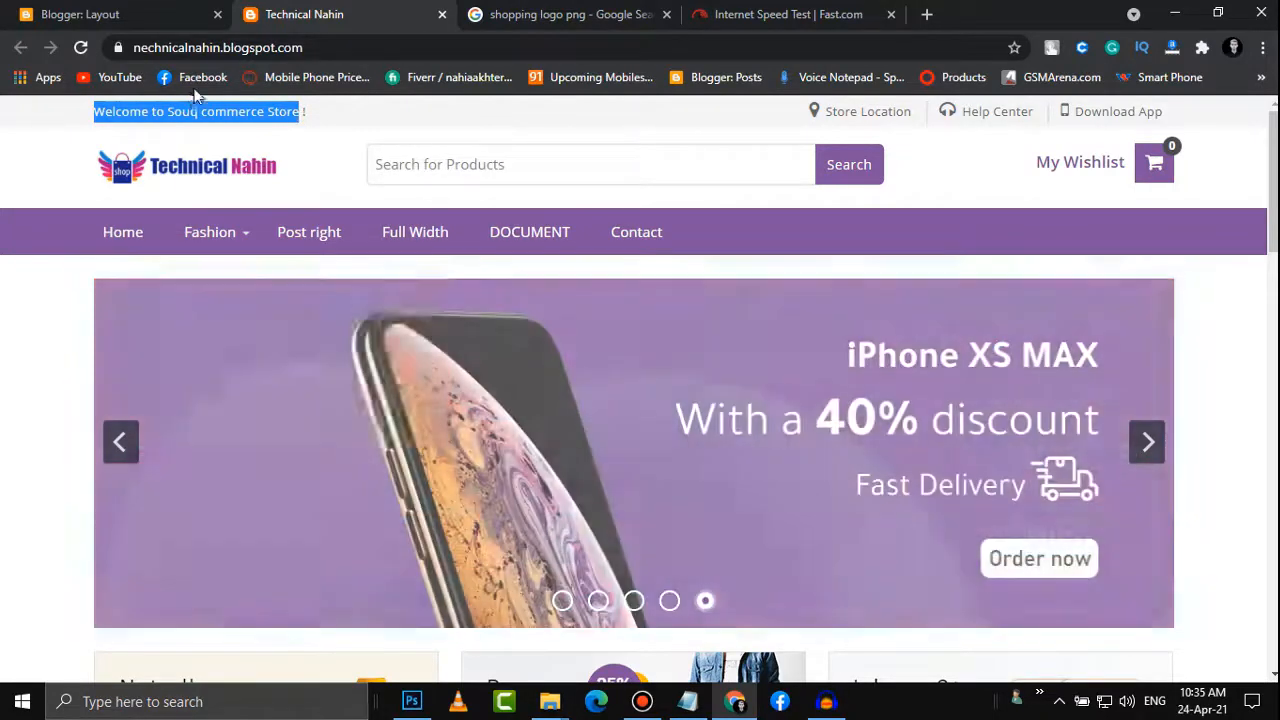
right_click(191, 93)
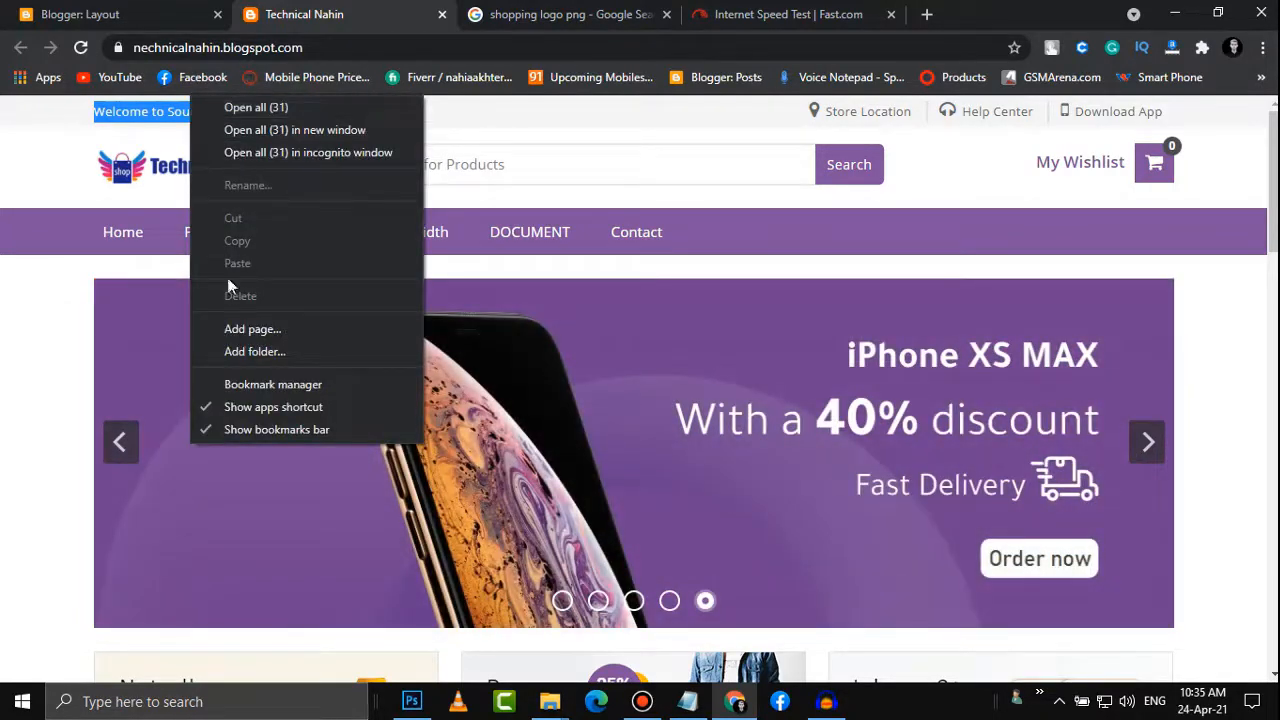
click(101, 111)
Return to the Blogger dashboard and open the current theme's HTML for editing
click(134, 10)
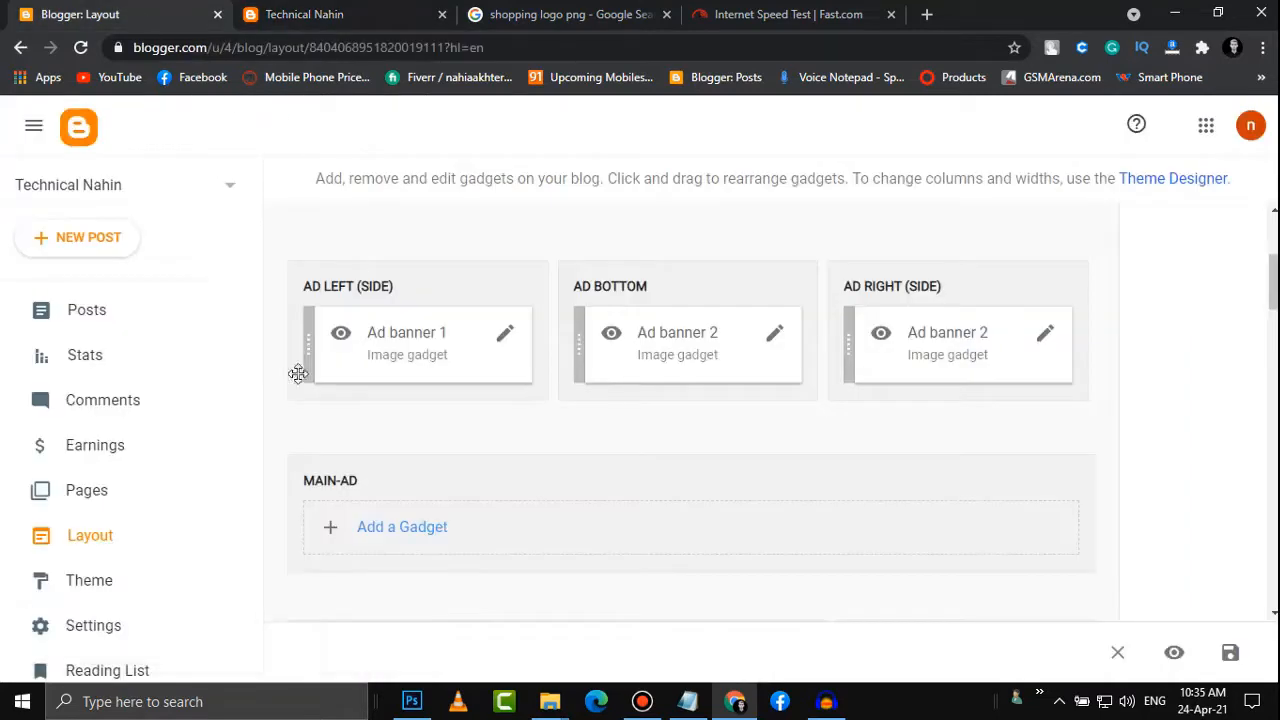
click(112, 569)
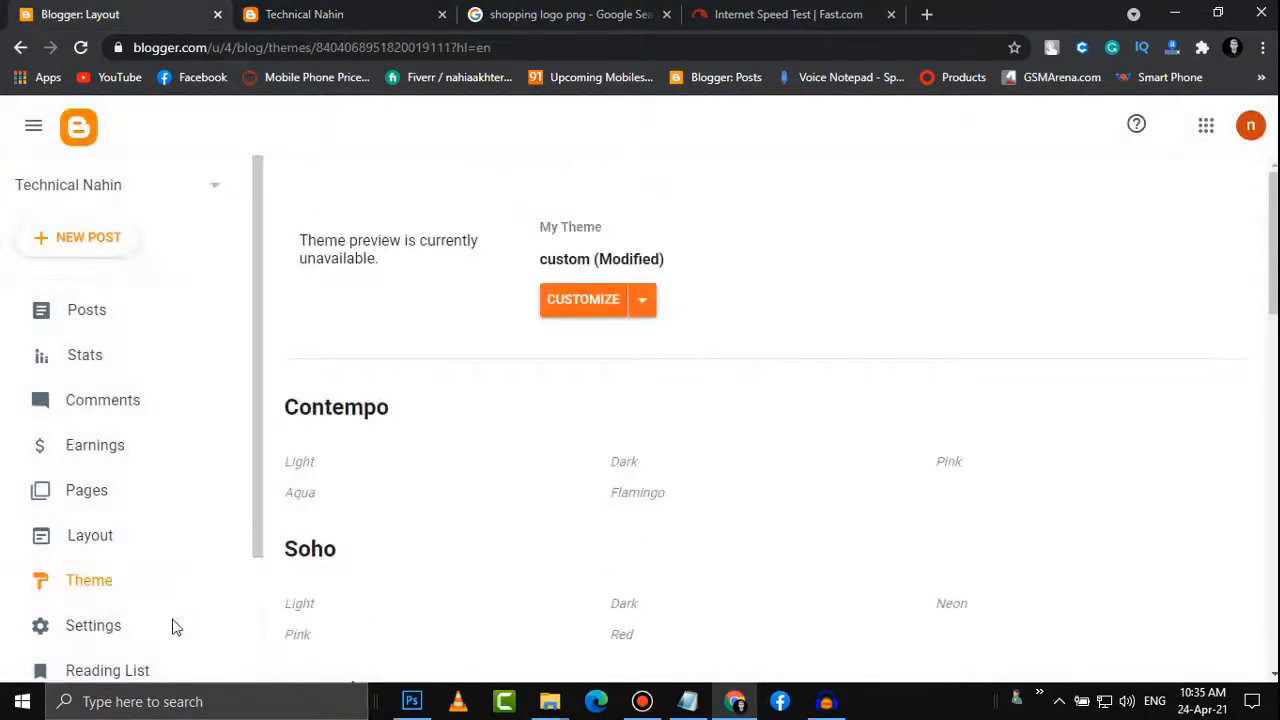
click(644, 301)
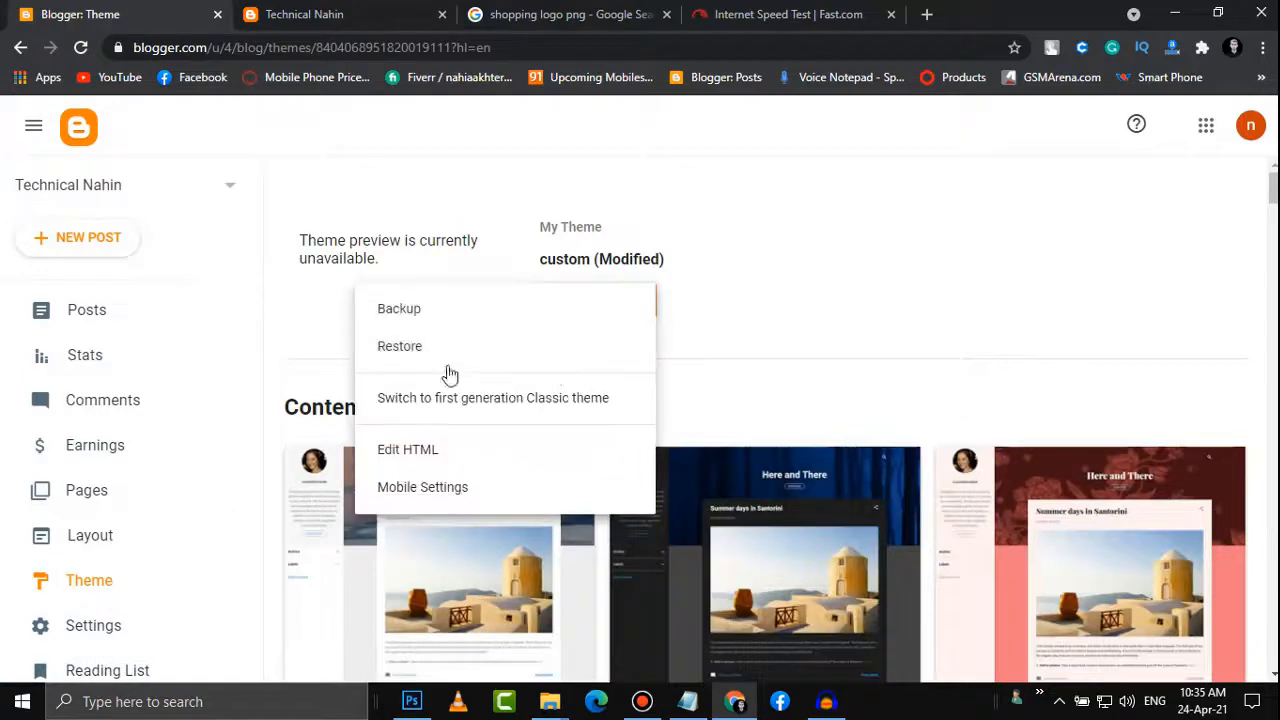
click(445, 453)
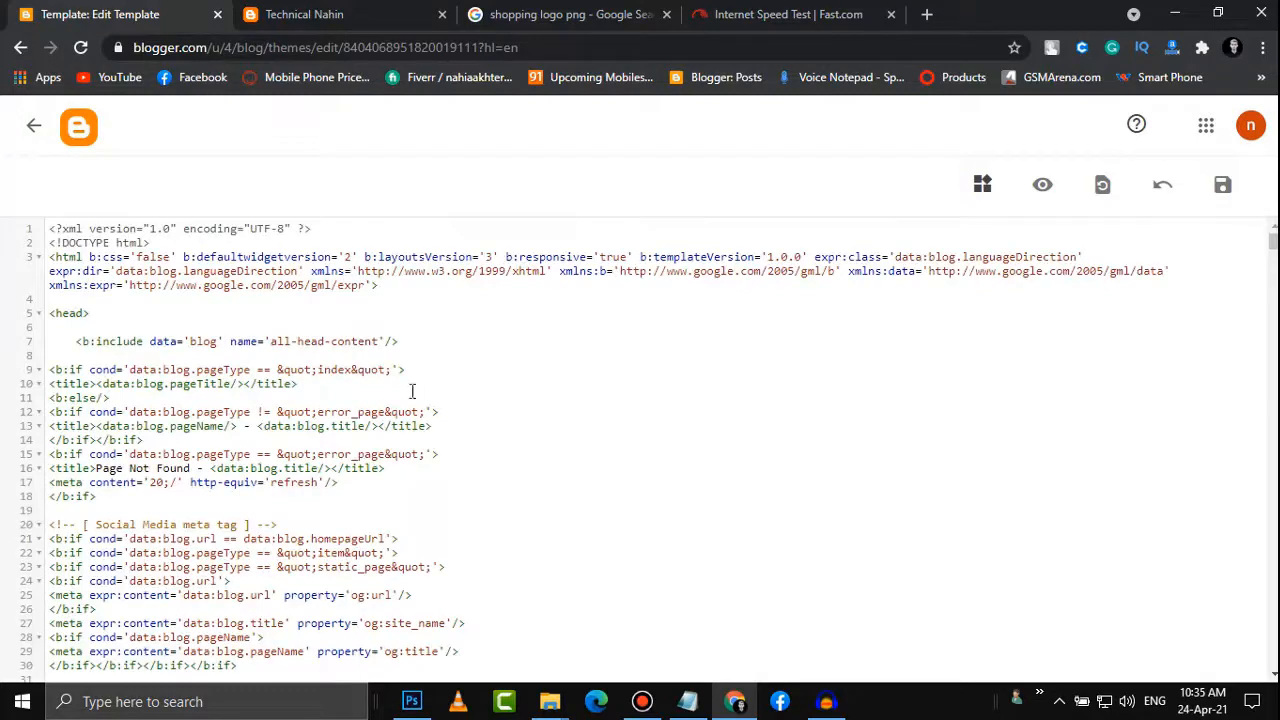
Search the theme code for "Welcome to Souq commerce Store" and close the search with the match selected
key(ctrl+f)
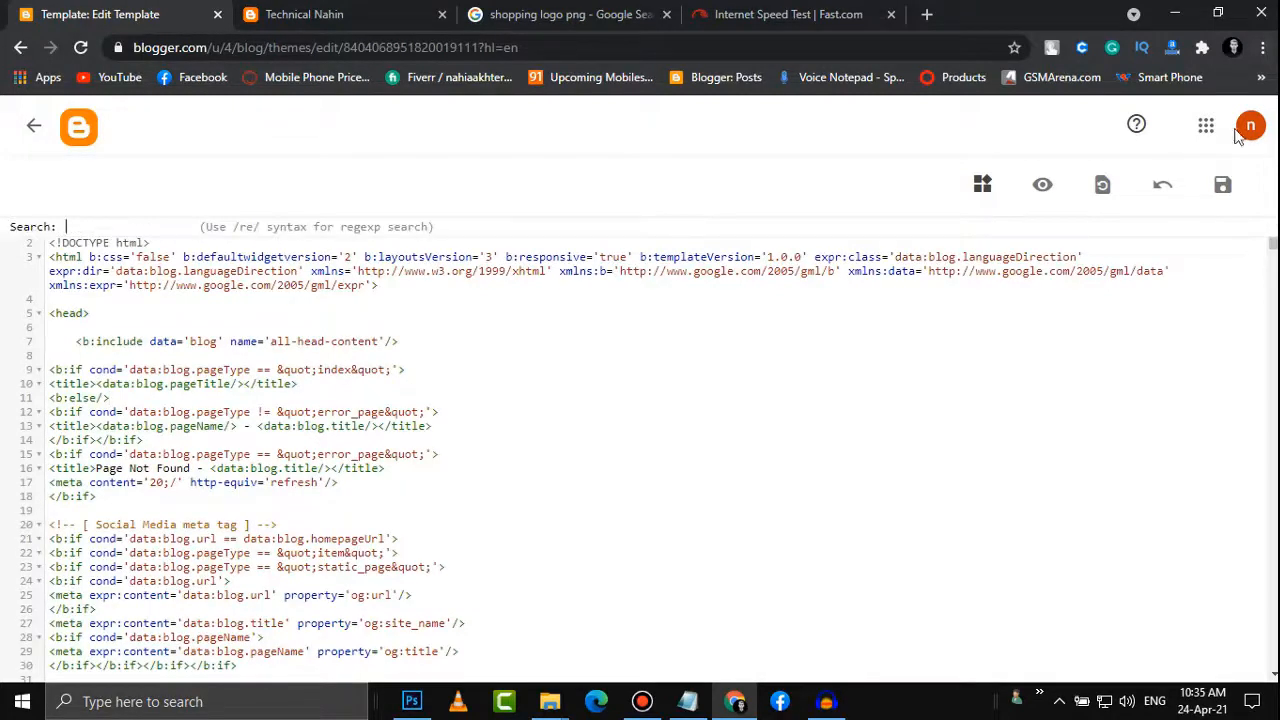
text(oug commerce Store)
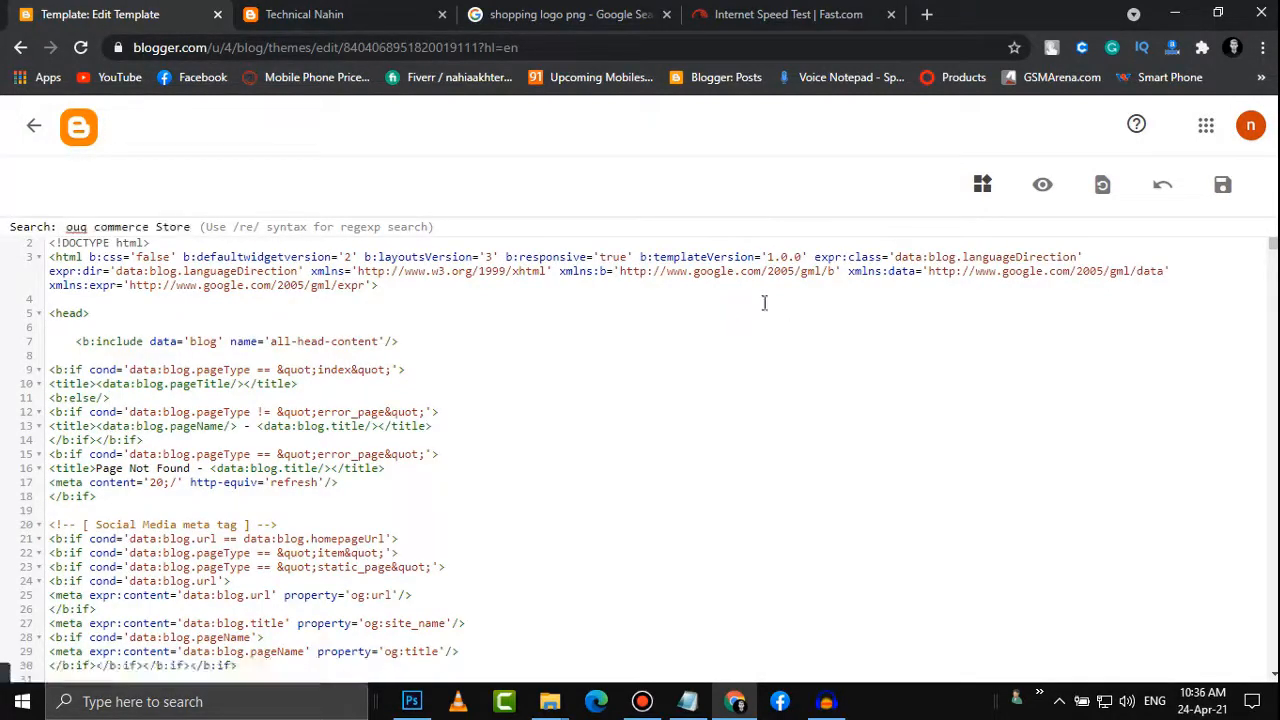
key(Return)
scroll(401, 412, down, 2)
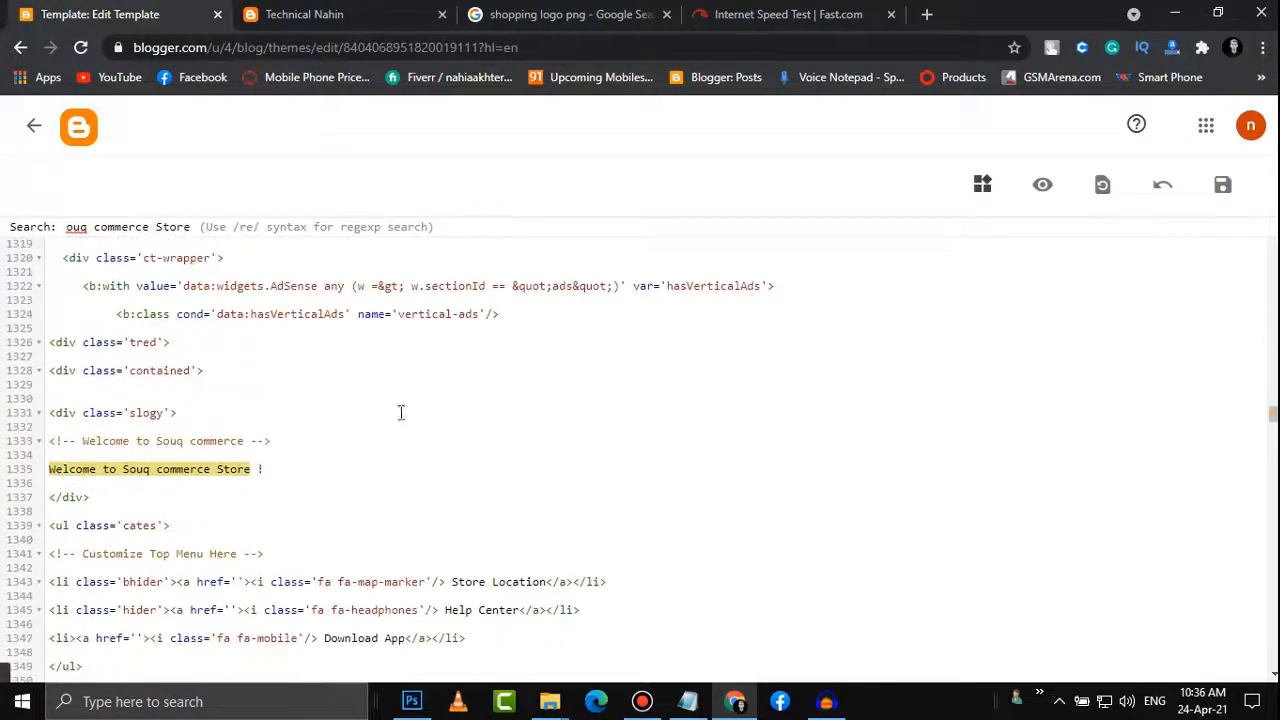
key(Escape)
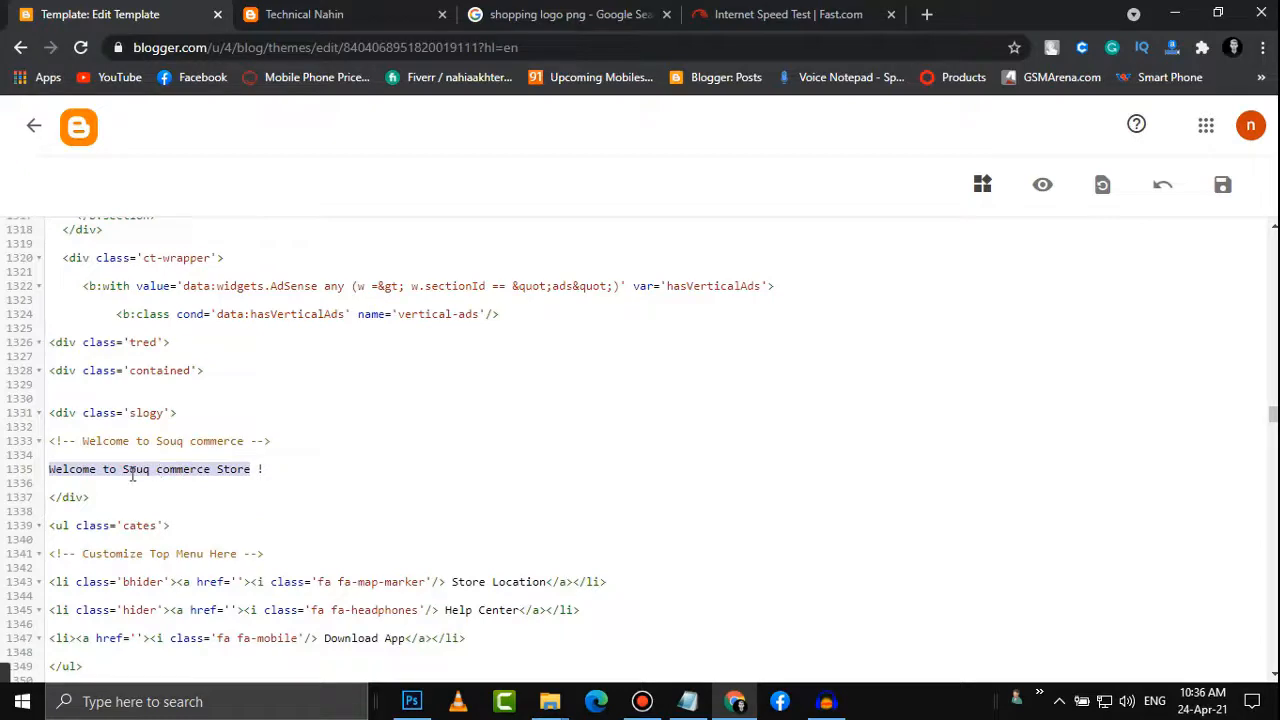
Change the welcome line to "Welcome to Technical Nahin !" and save the theme
click(250, 471)
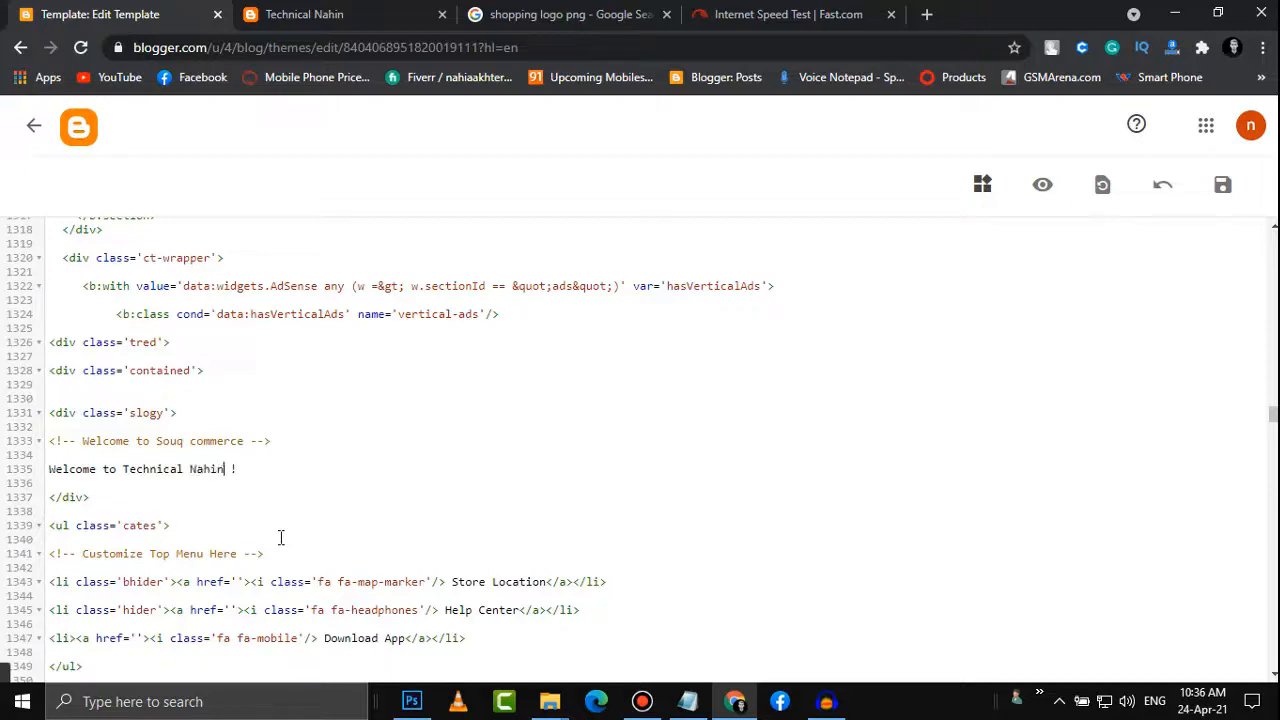
click(1222, 185)
Copy the "My Wishlist" label from the blog's header into the open Notepad note, and copy only "My Wishlist" from there
click(425, 10)
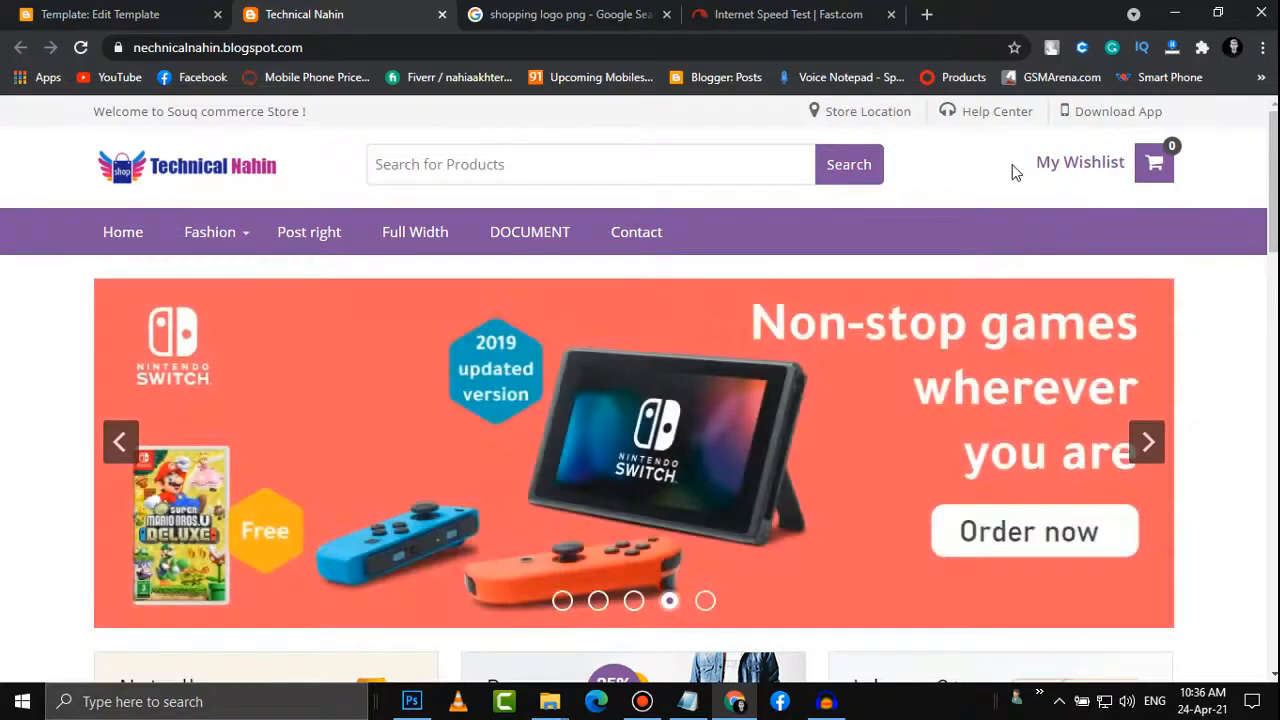
drag(1057, 165, 1113, 163)
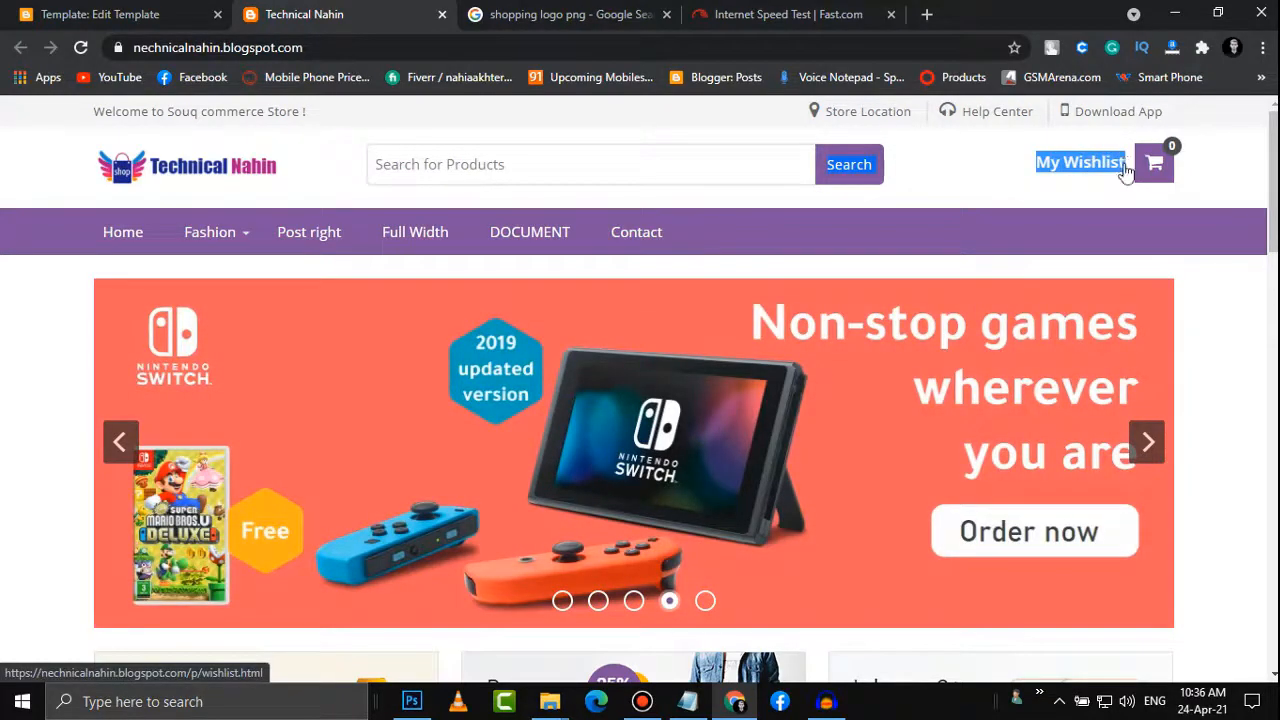
click(687, 701)
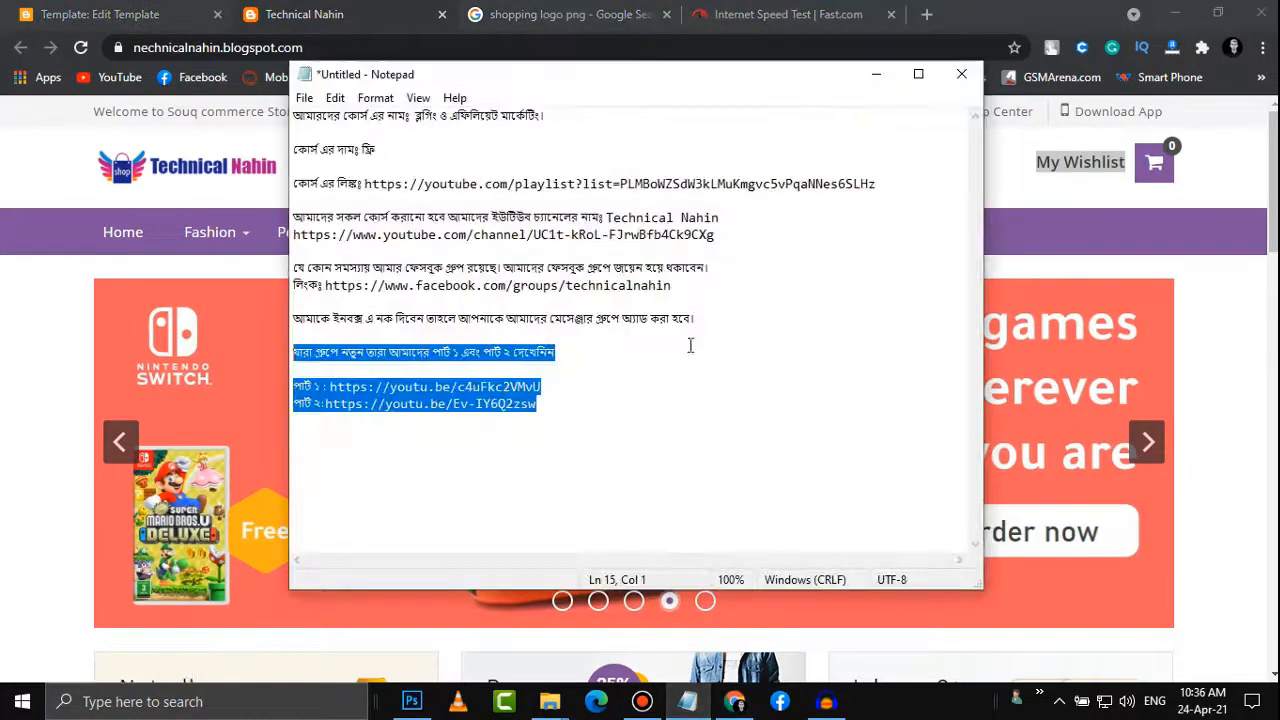
click(694, 425)
text(Search My Wishlist)
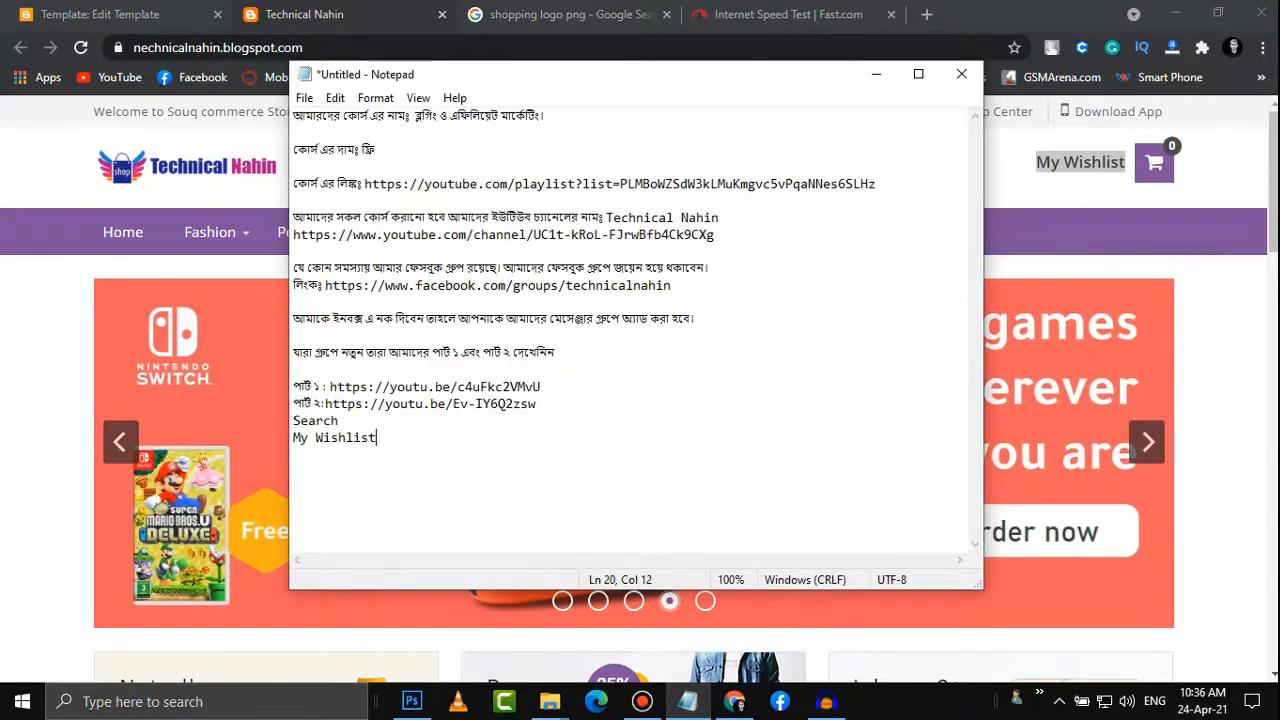
drag(401, 444, 224, 447)
key(ctrl+c)
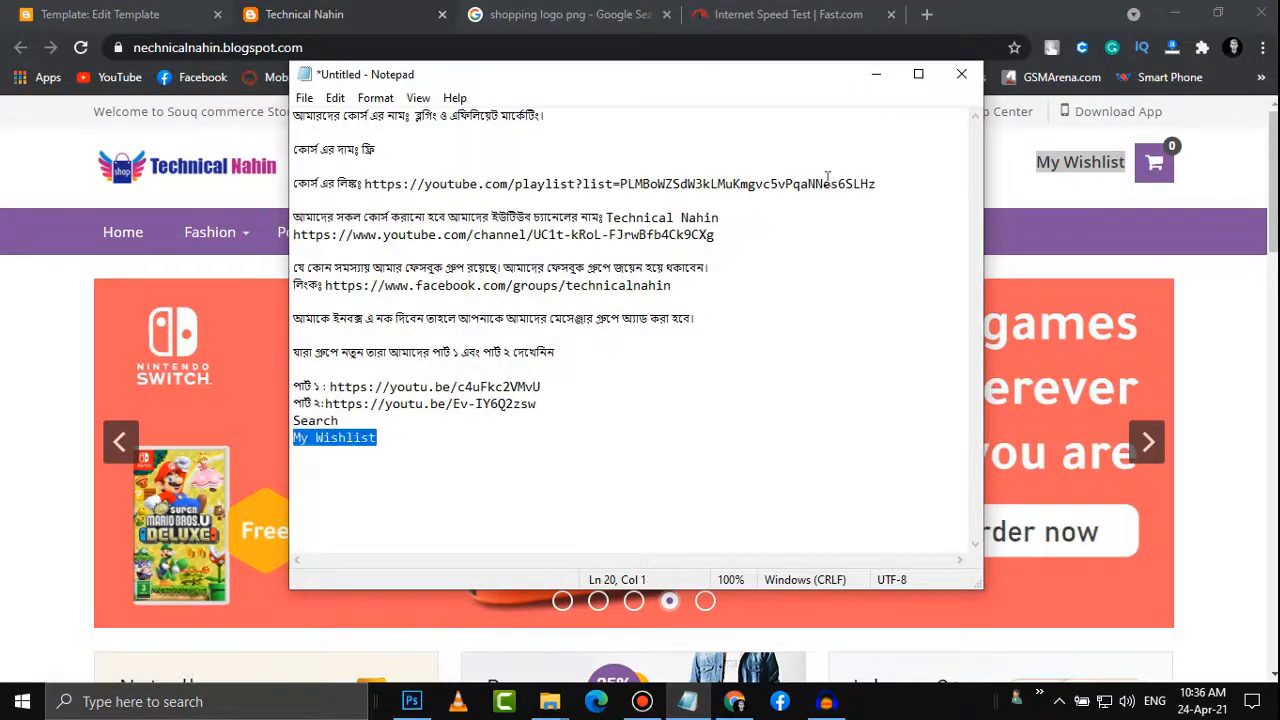
Return to the theme's HTML editor, search the code for "My Wishlist", and close the search at the match
click(876, 74)
click(62, 12)
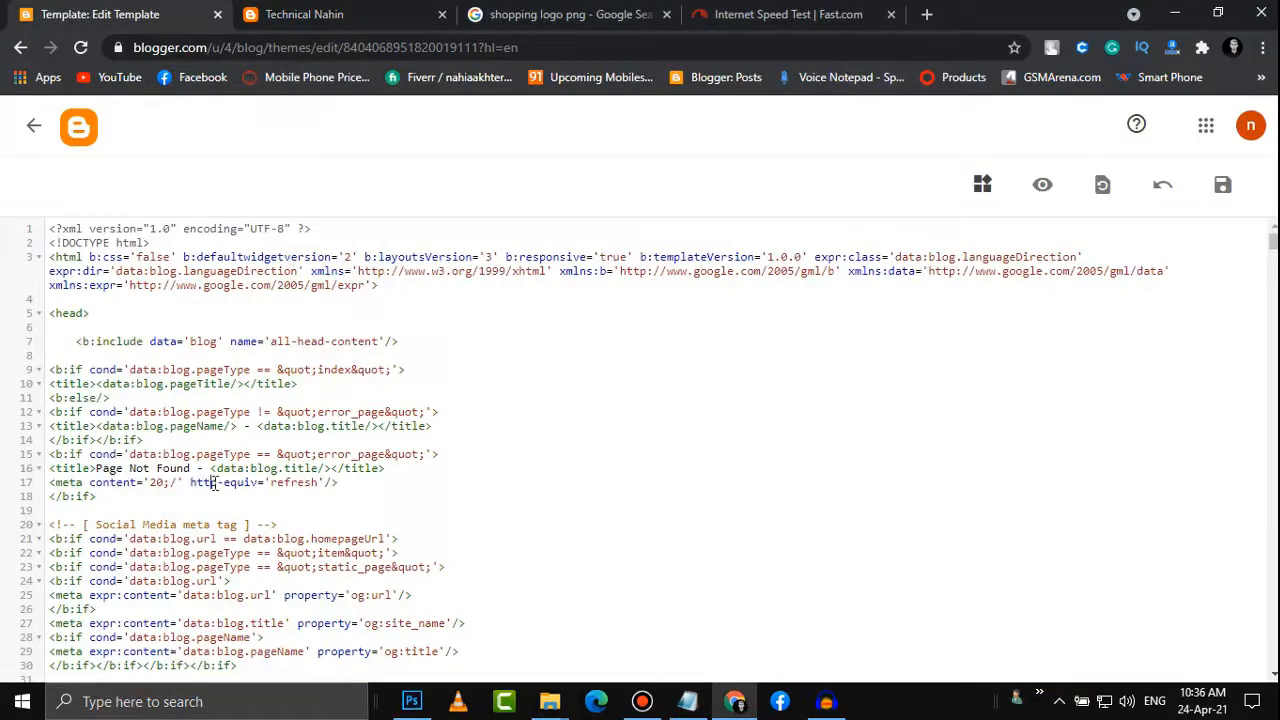
key(ctrl+f)
key(ctrl+v)
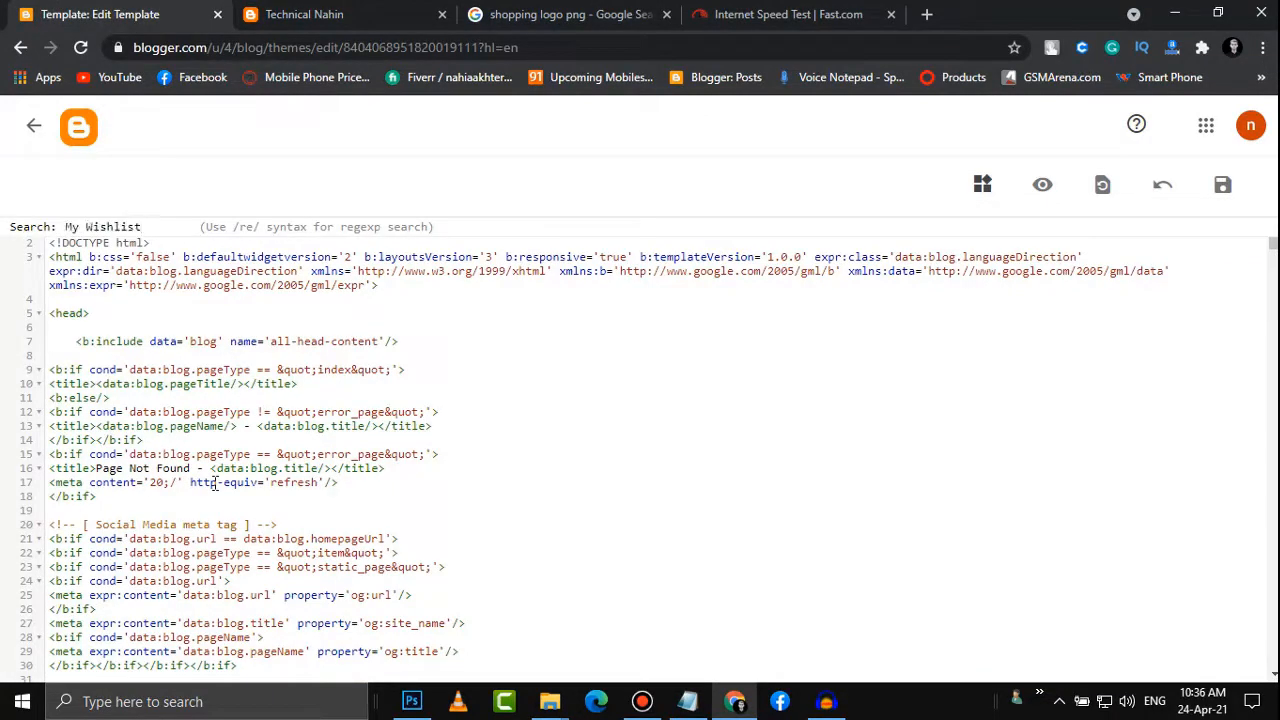
key(Return)
scroll(327, 616, down, 3)
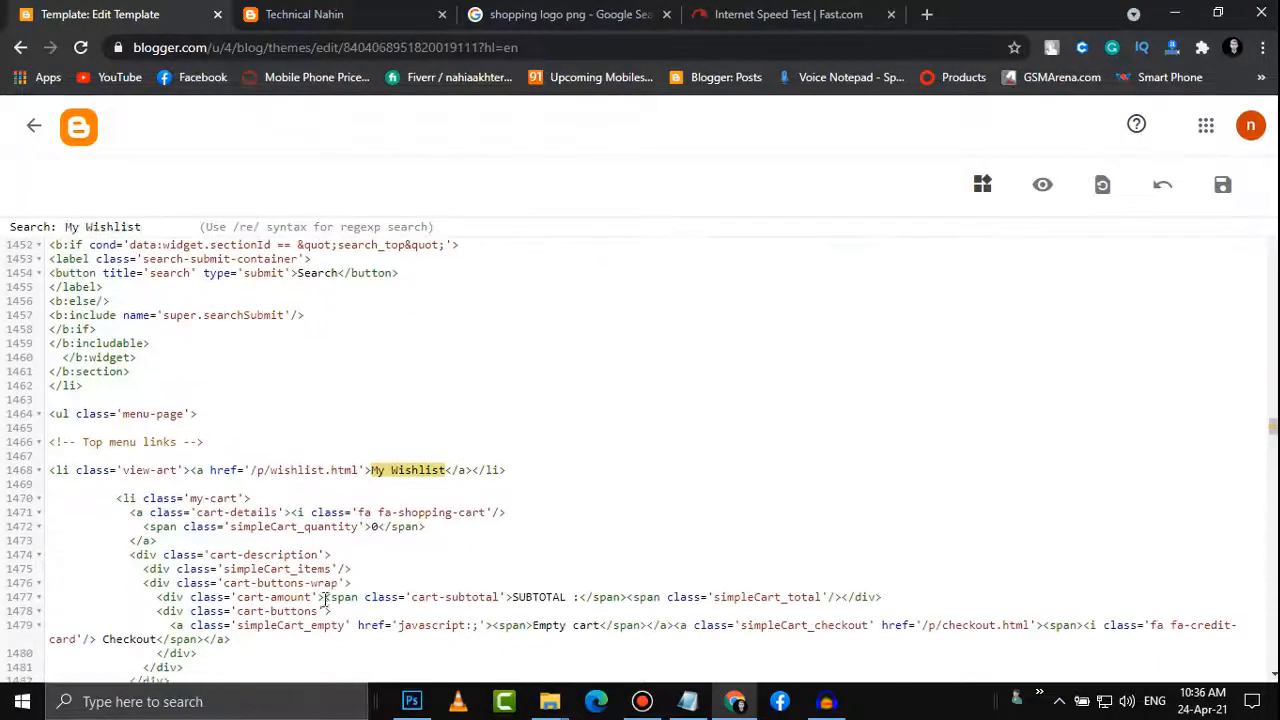
scroll(328, 577, up, 2)
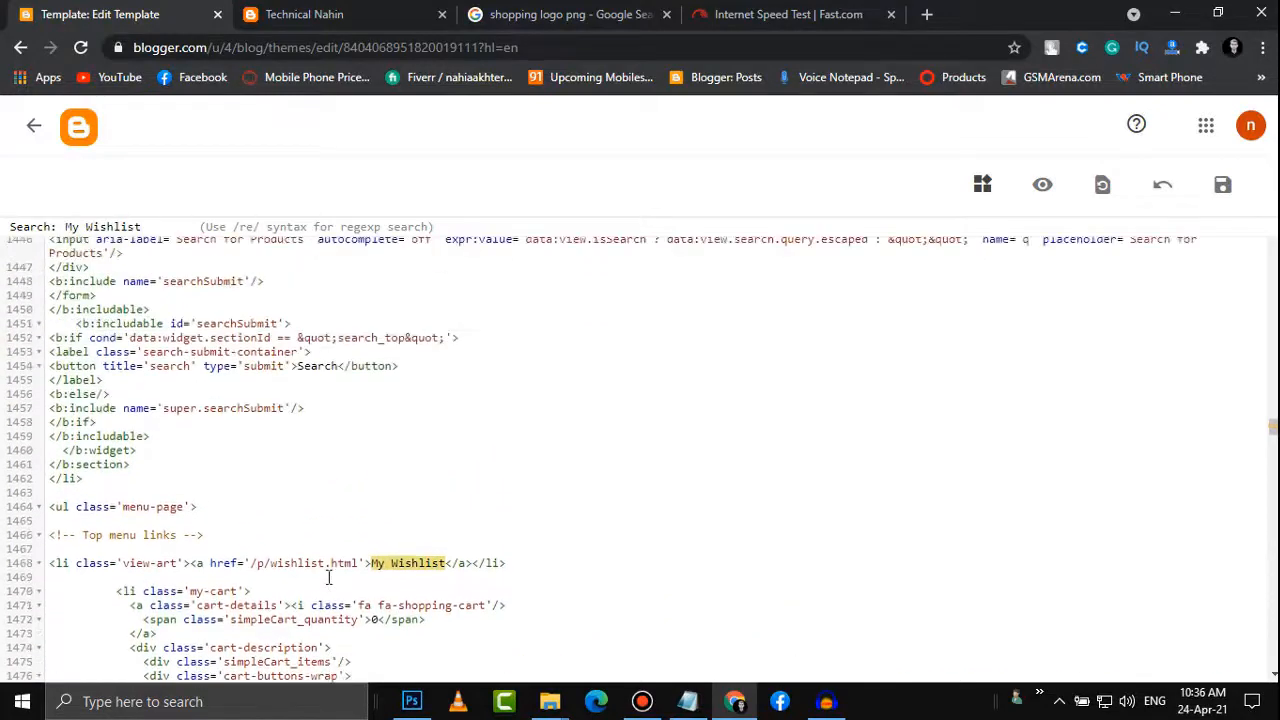
scroll(240, 444, down, 2)
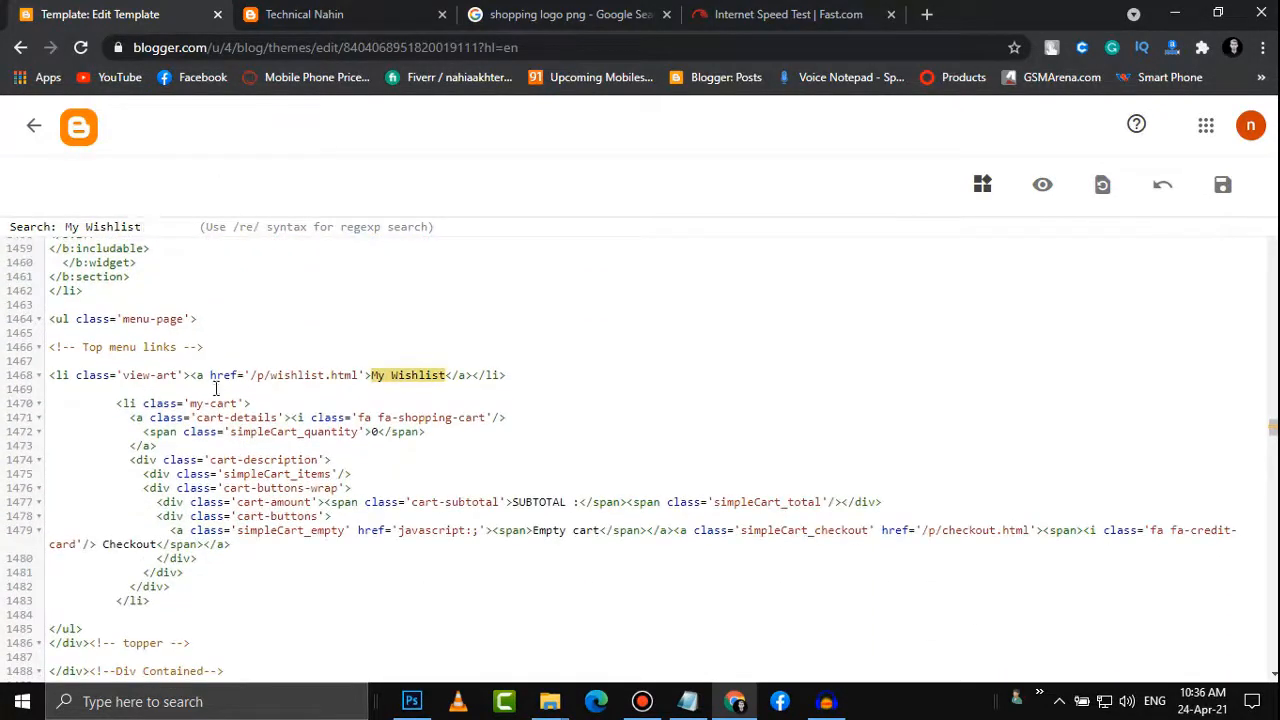
key(Escape)
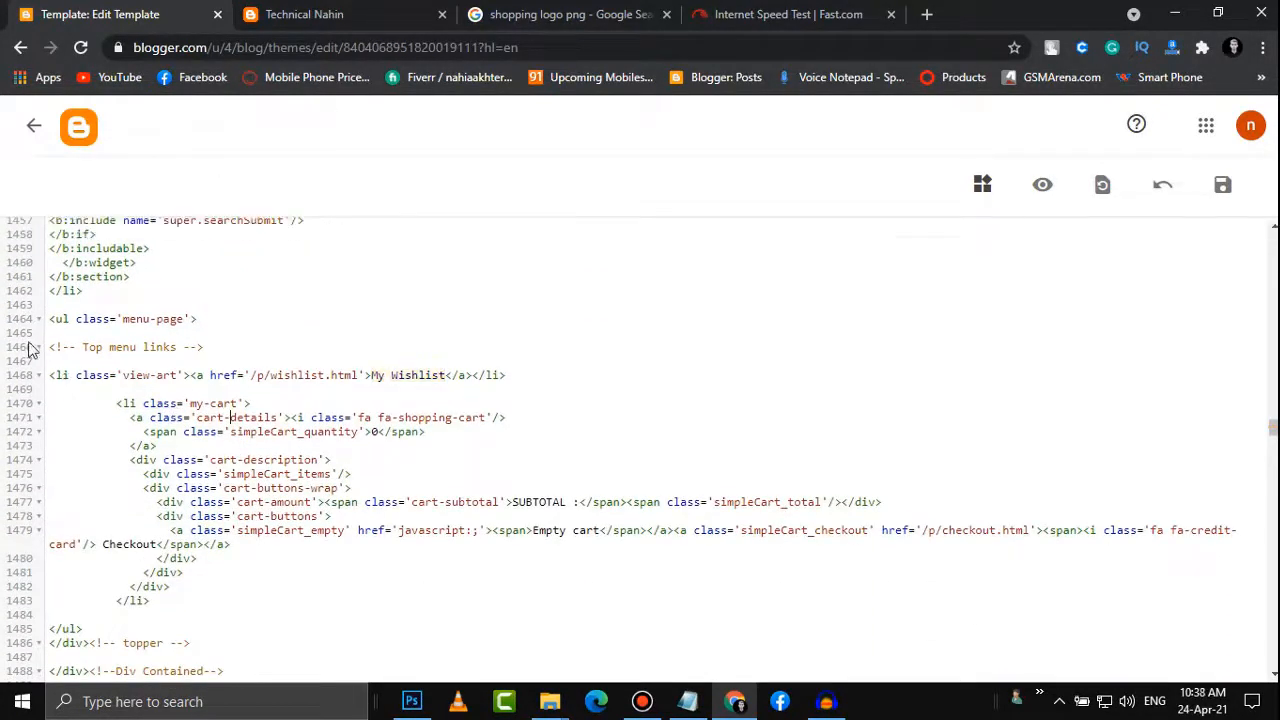
Delete the whole "menu-page" list block containing the wishlist link and cart from the theme code, and save the theme
drag(47, 319, 111, 625)
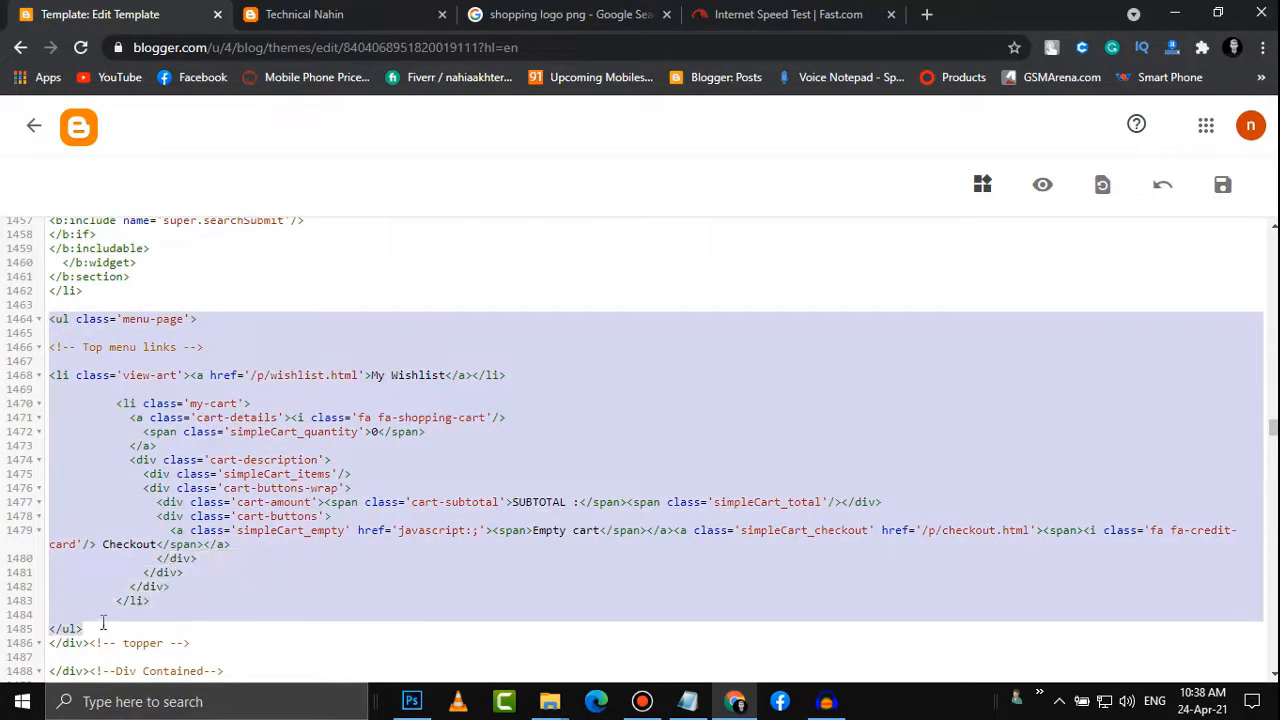
scroll(101, 393, down, 1)
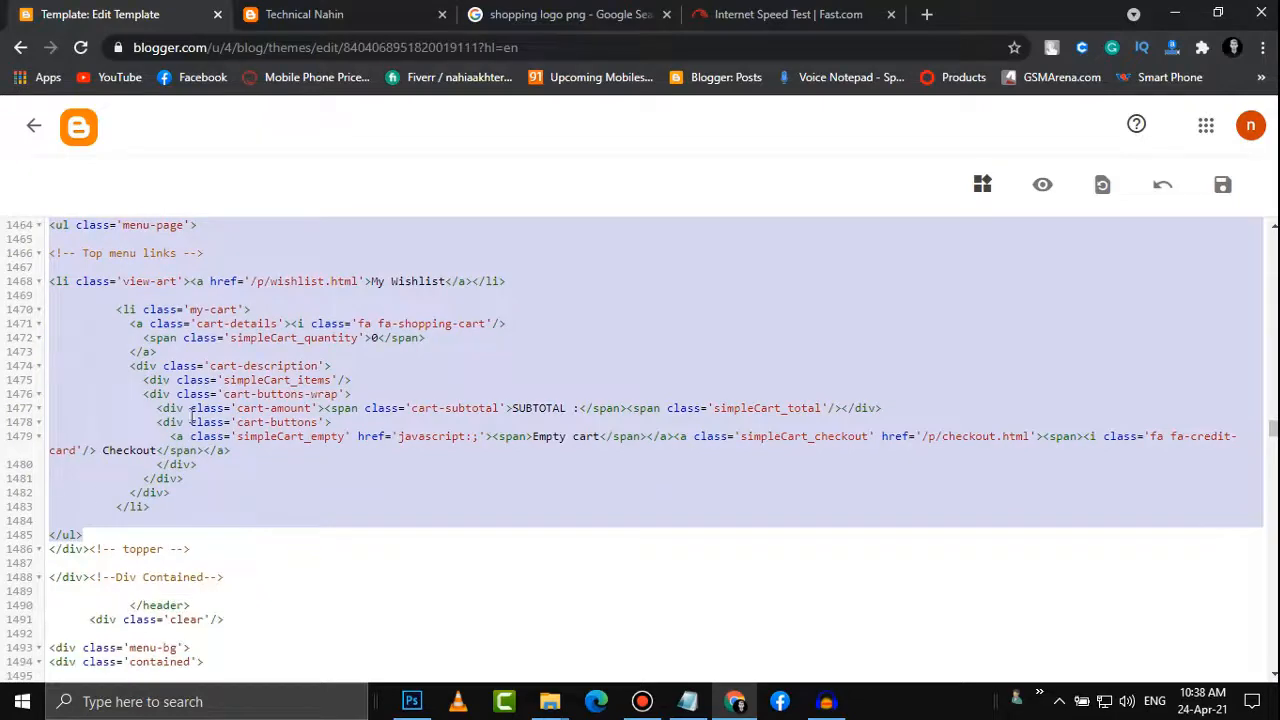
scroll(192, 418, up, 1)
key(Delete)
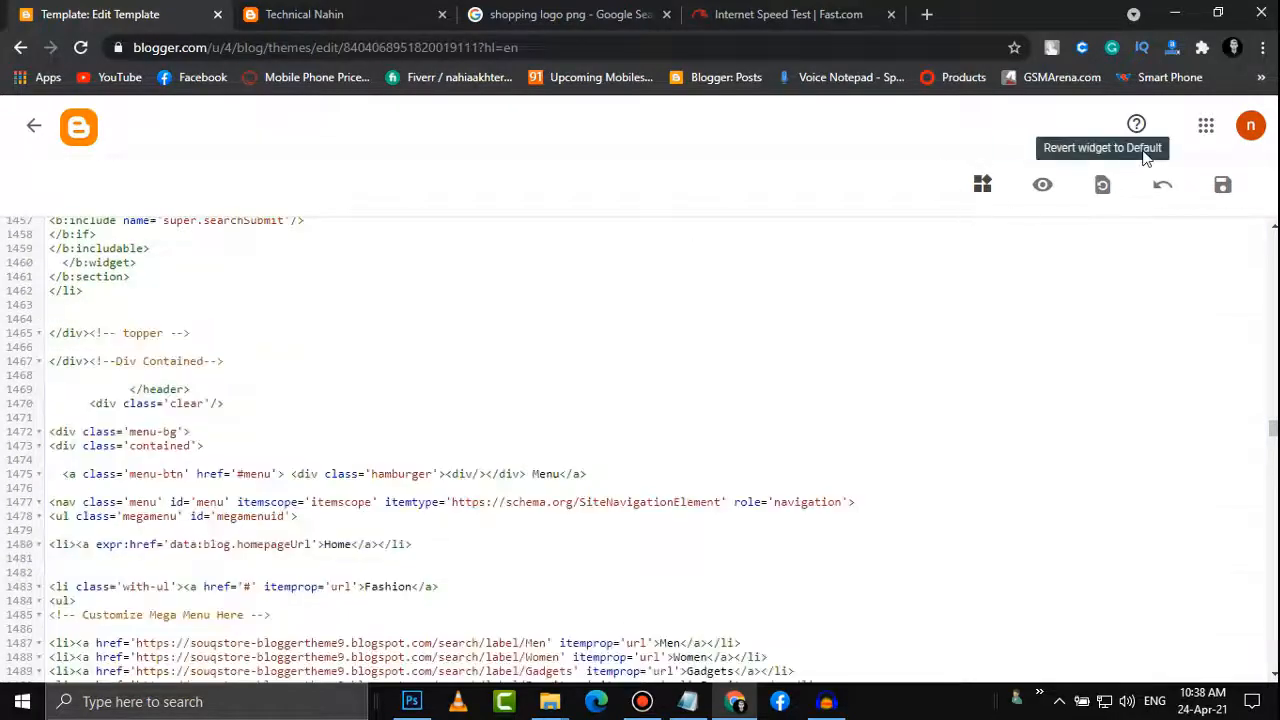
click(1224, 184)
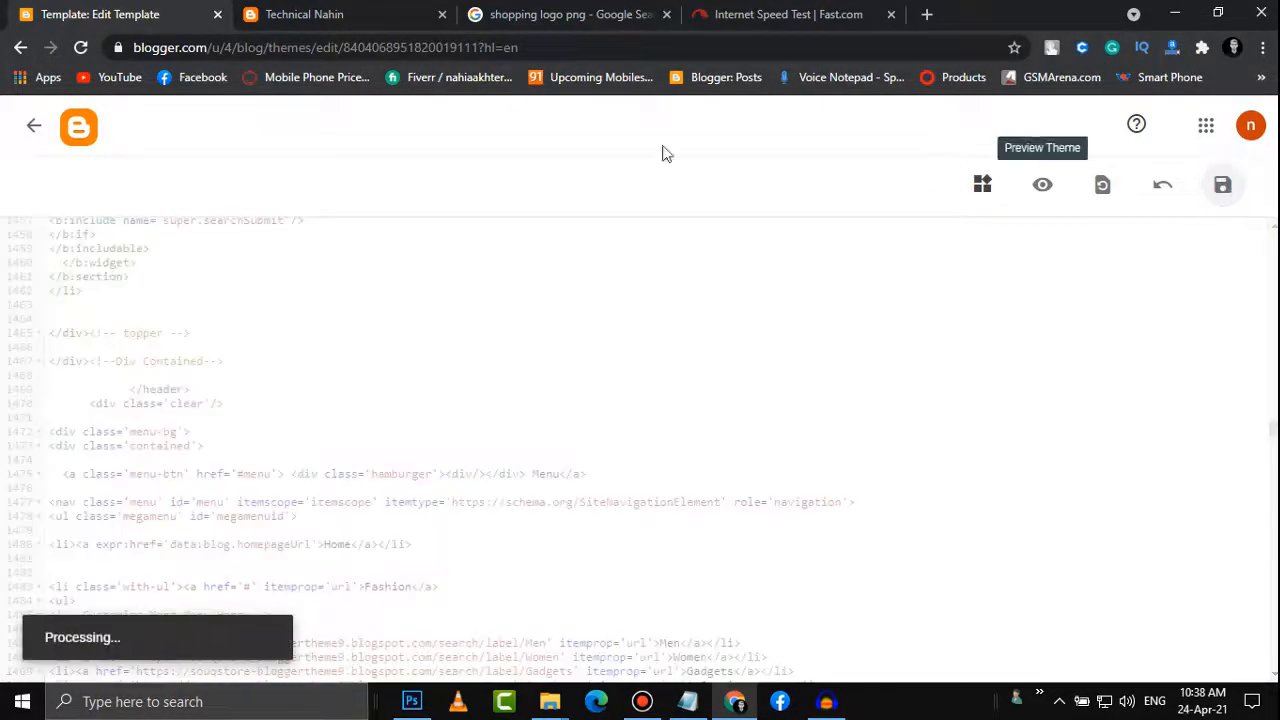
Reload the Technical Nahin blog and check its header, slider and homepage sections
click(415, 14)
click(81, 48)
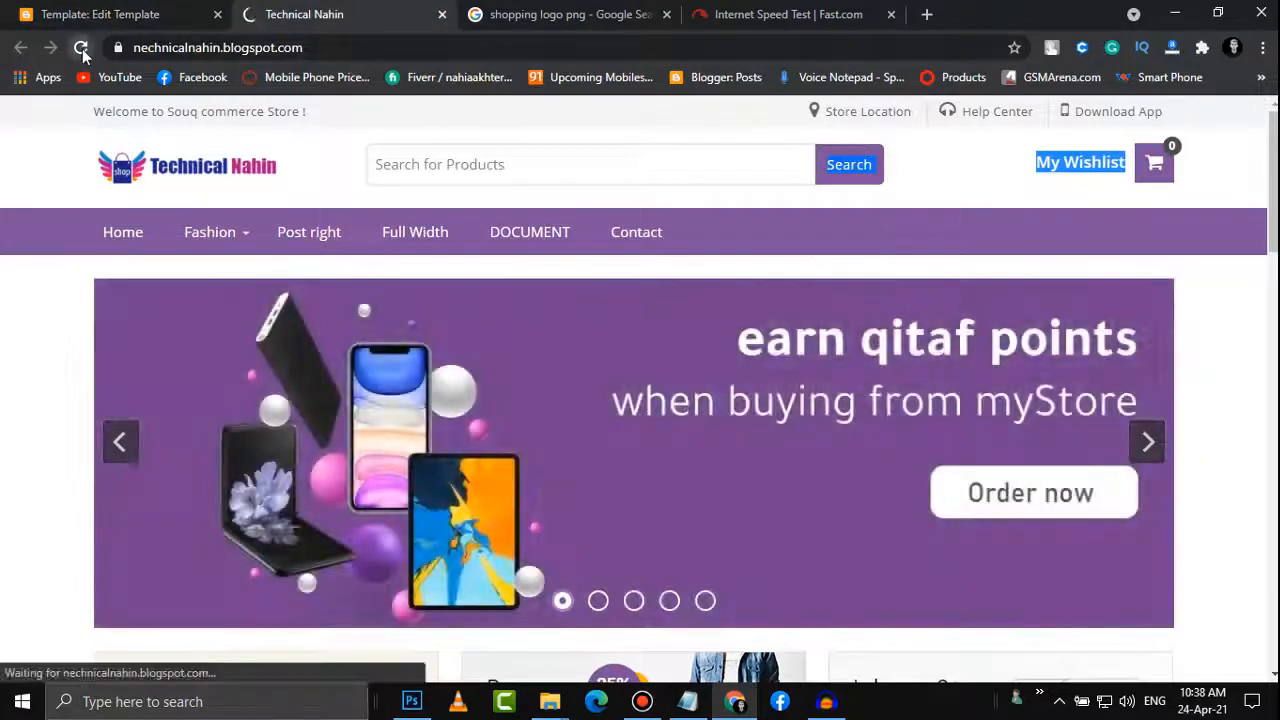
click(100, 14)
click(352, 12)
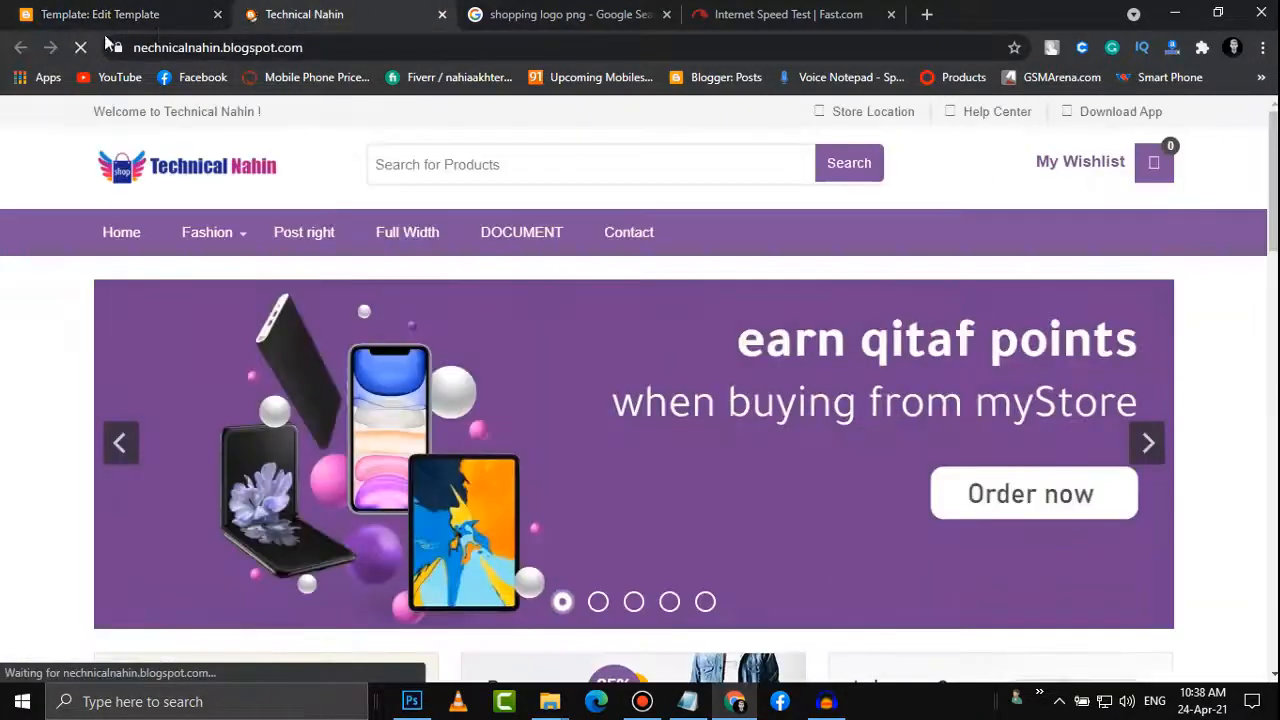
click(81, 48)
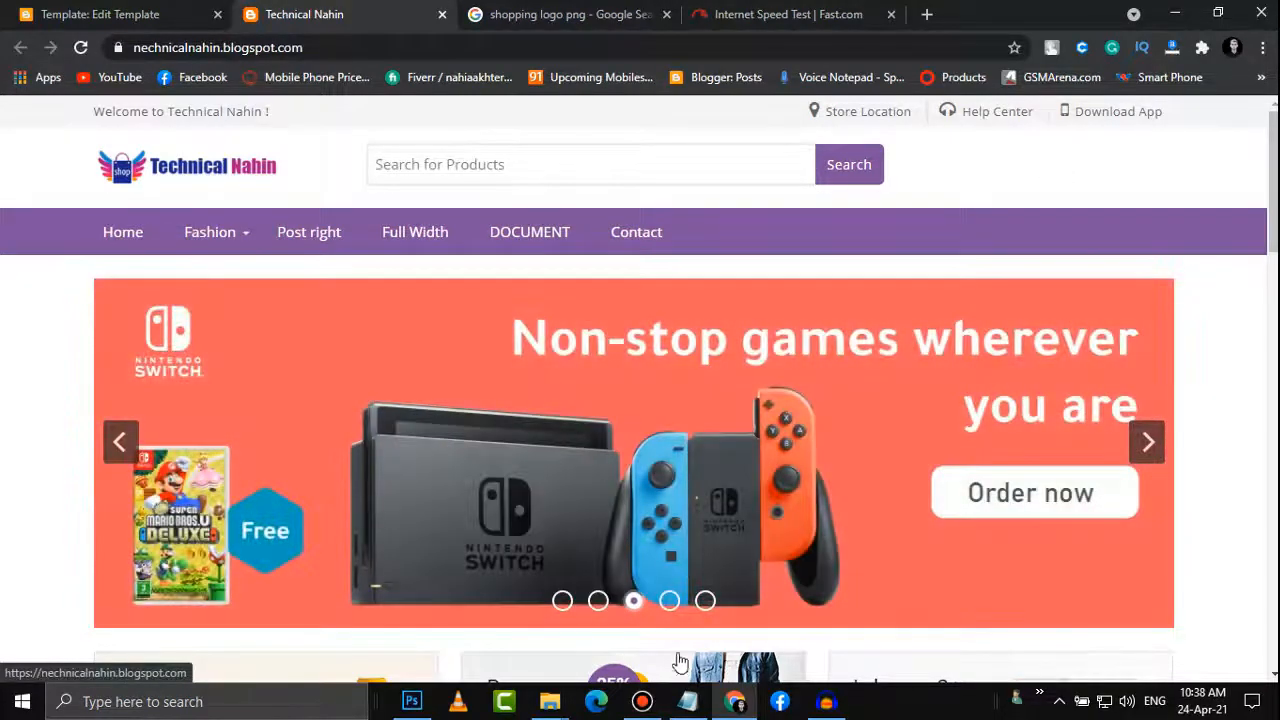
scroll(500, 523, down, 4)
scroll(323, 523, down, 1)
scroll(337, 528, up, 2)
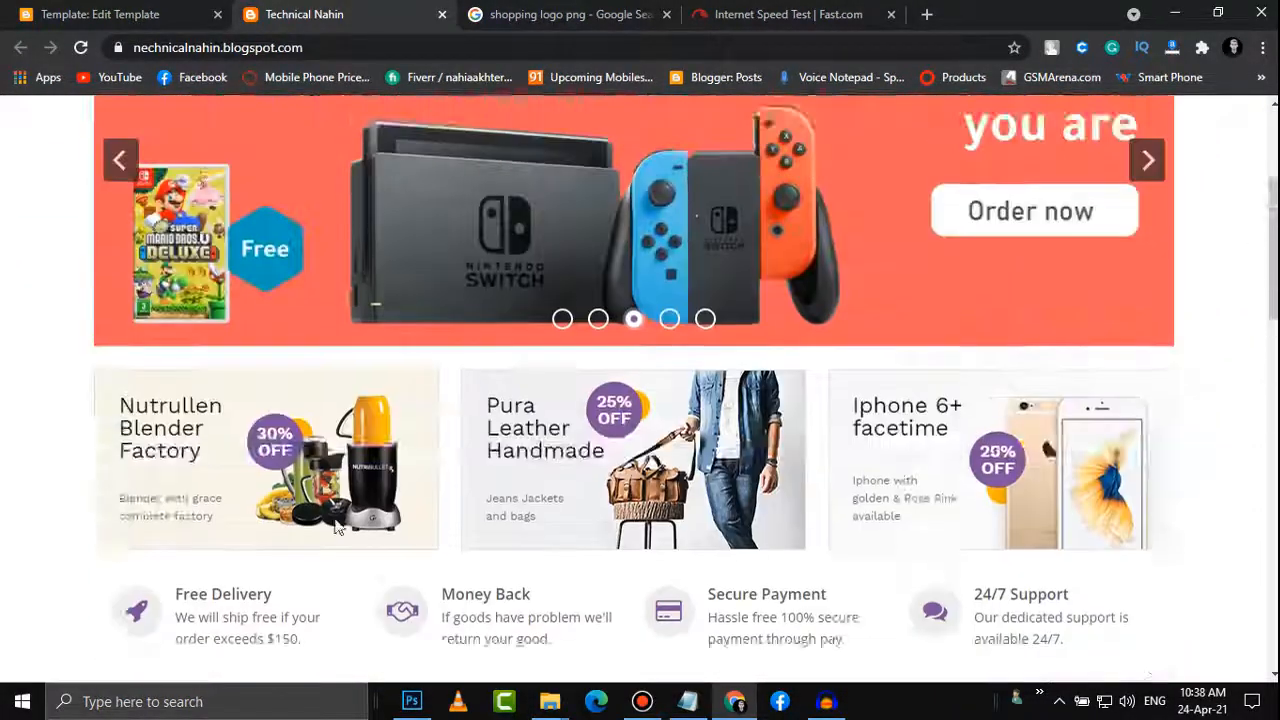
scroll(334, 523, up, 3)
scroll(299, 352, down, 3)
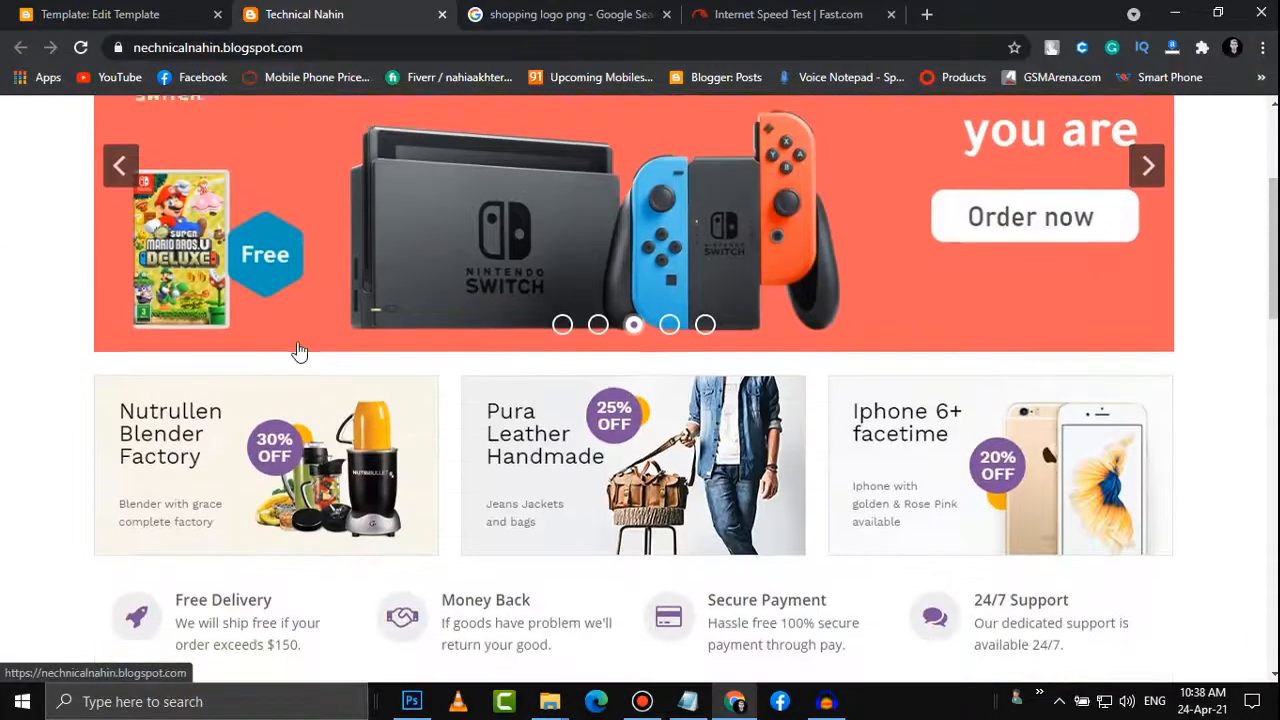
scroll(299, 352, up, 3)
Open the Illo Inventore Veritatis Et Salvia product from the Fashion submenu and select its wishlist, cart and checkout button labels
mouse_move(210, 232)
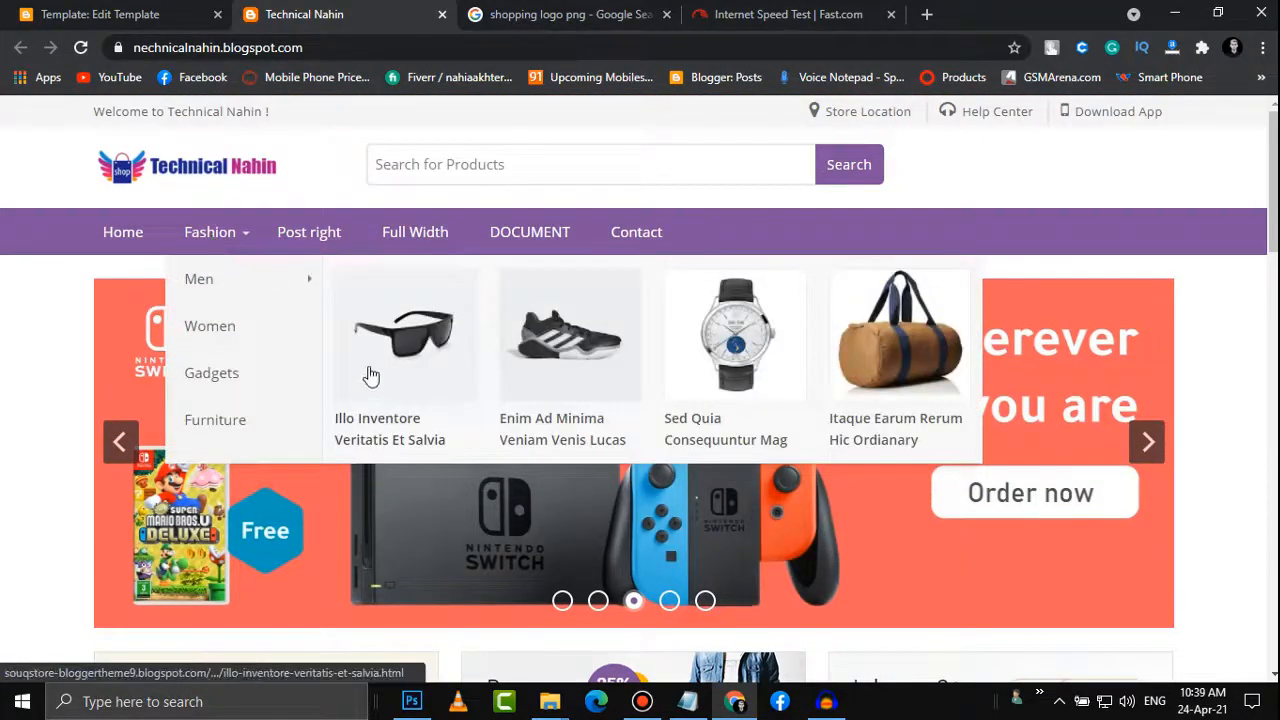
click(398, 364)
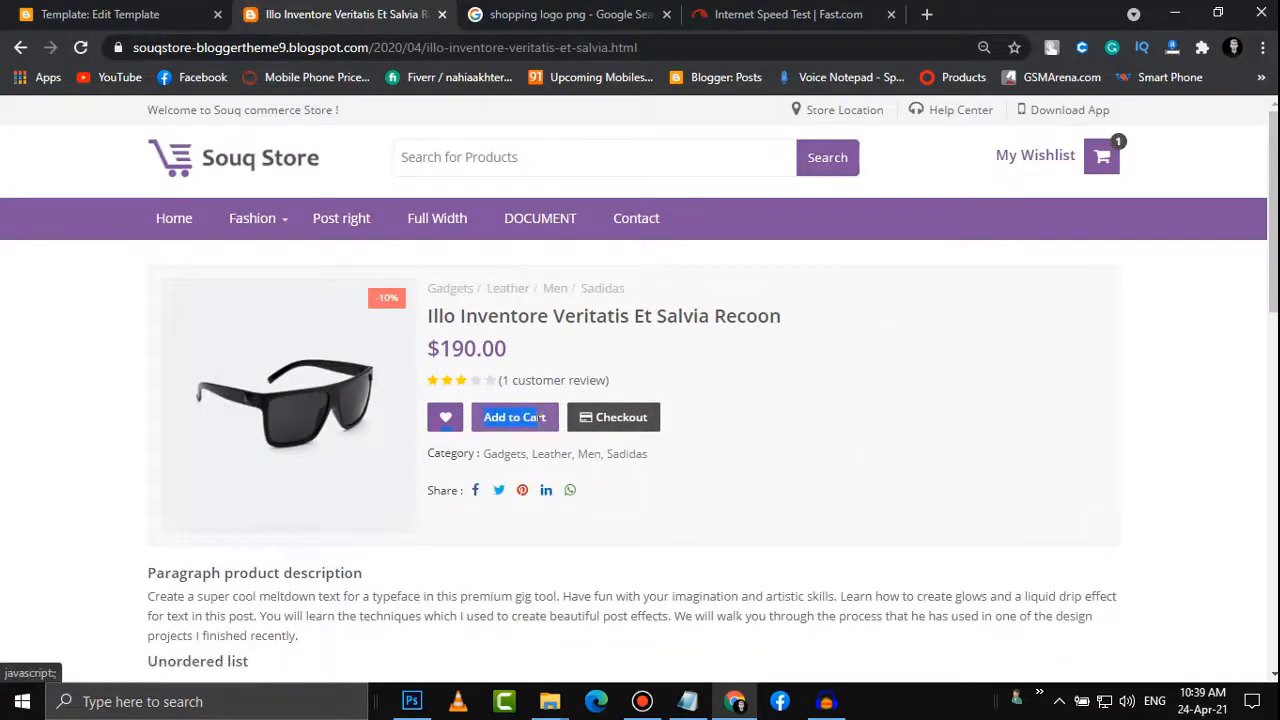
drag(590, 404, 642, 406)
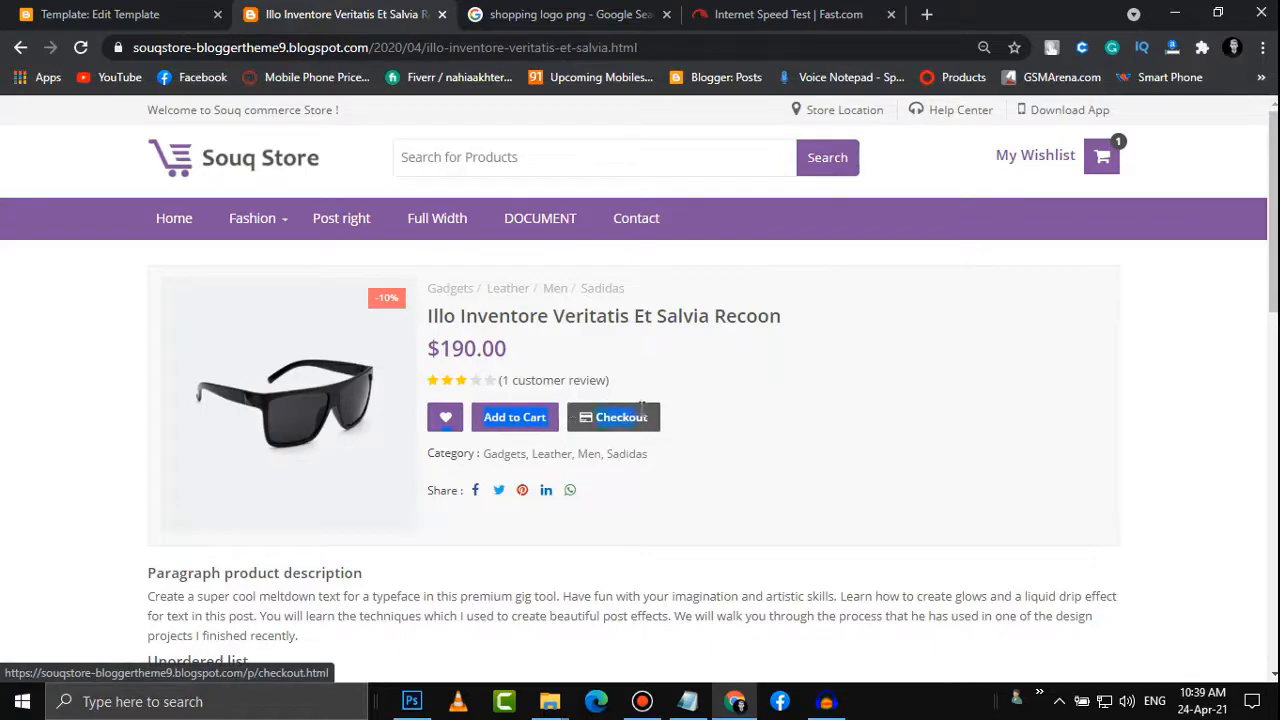
Replace "My Wishlist" in the Notepad note with the product's button labels, and copy the word "Wishlist" from there
click(687, 701)
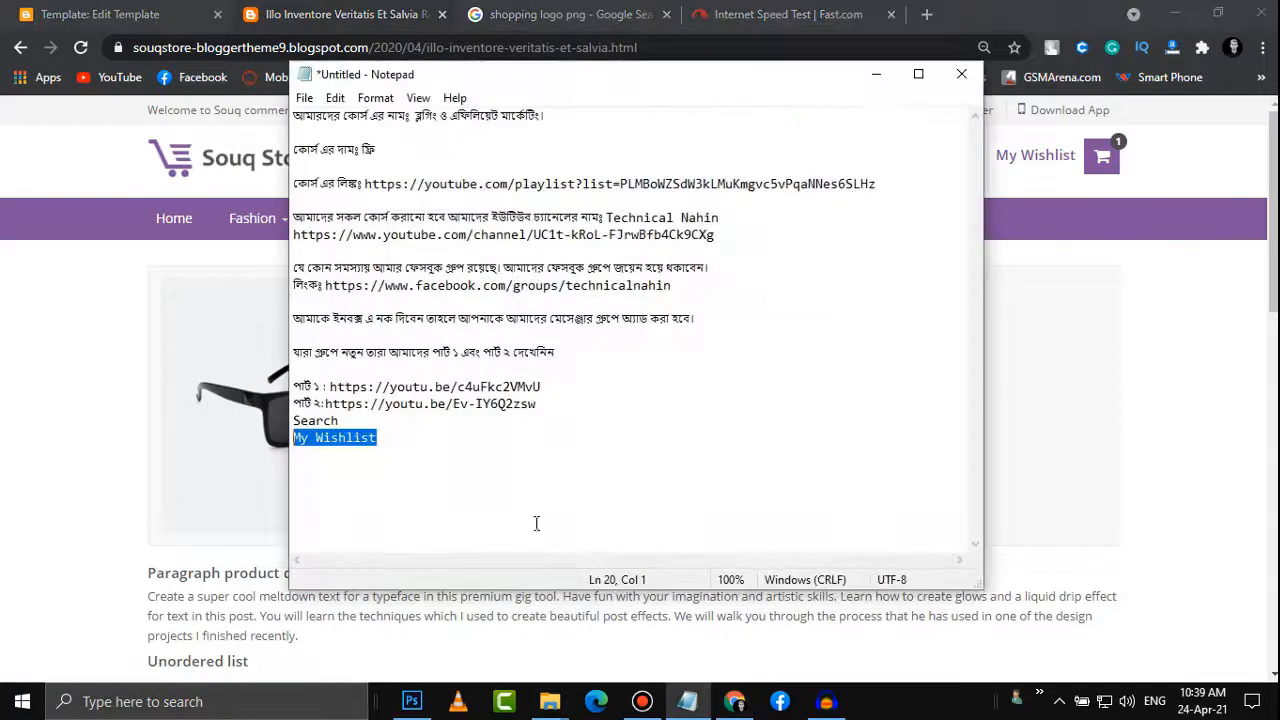
drag(461, 461, 236, 441)
text(Add to WishlistAdd to CartCheckout)
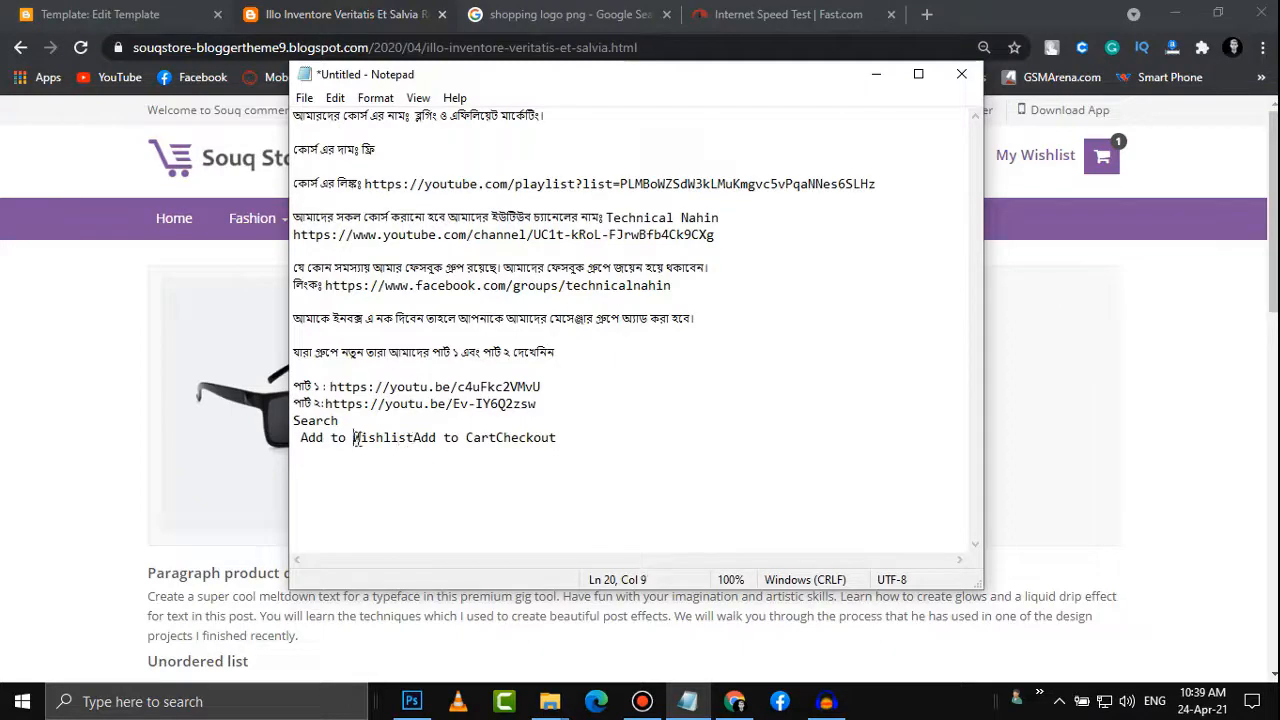
drag(355, 438, 443, 441)
key(ctrl+c)
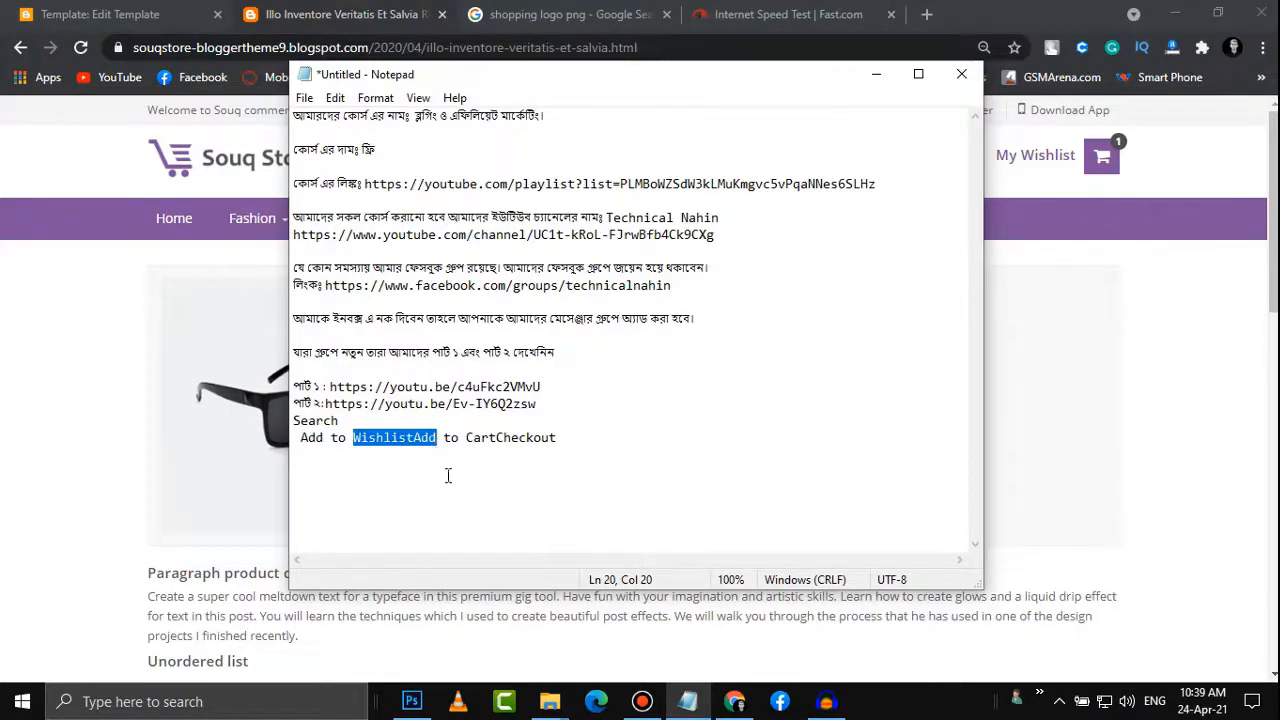
Go back to the theme's HTML editor, search for "Wishlist" to find the product buttons' code, and close the search
click(129, 361)
click(120, 12)
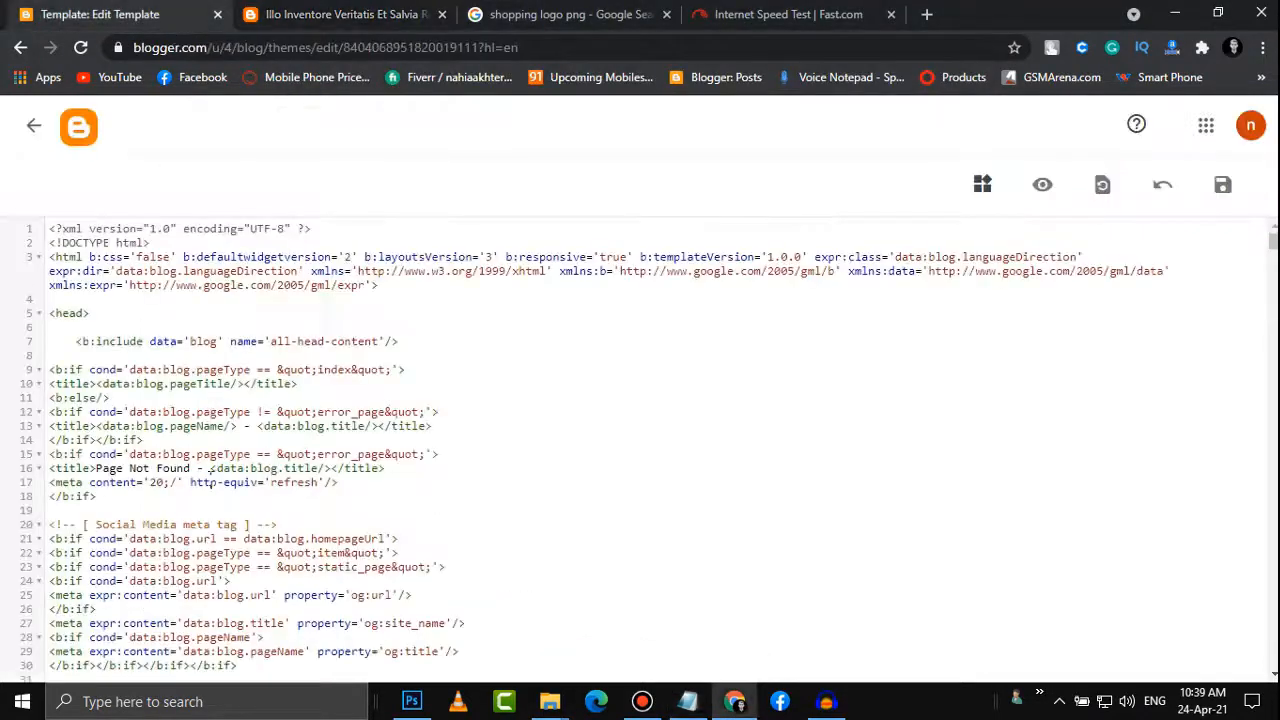
key(ctrl+f)
key(ctrl+v)
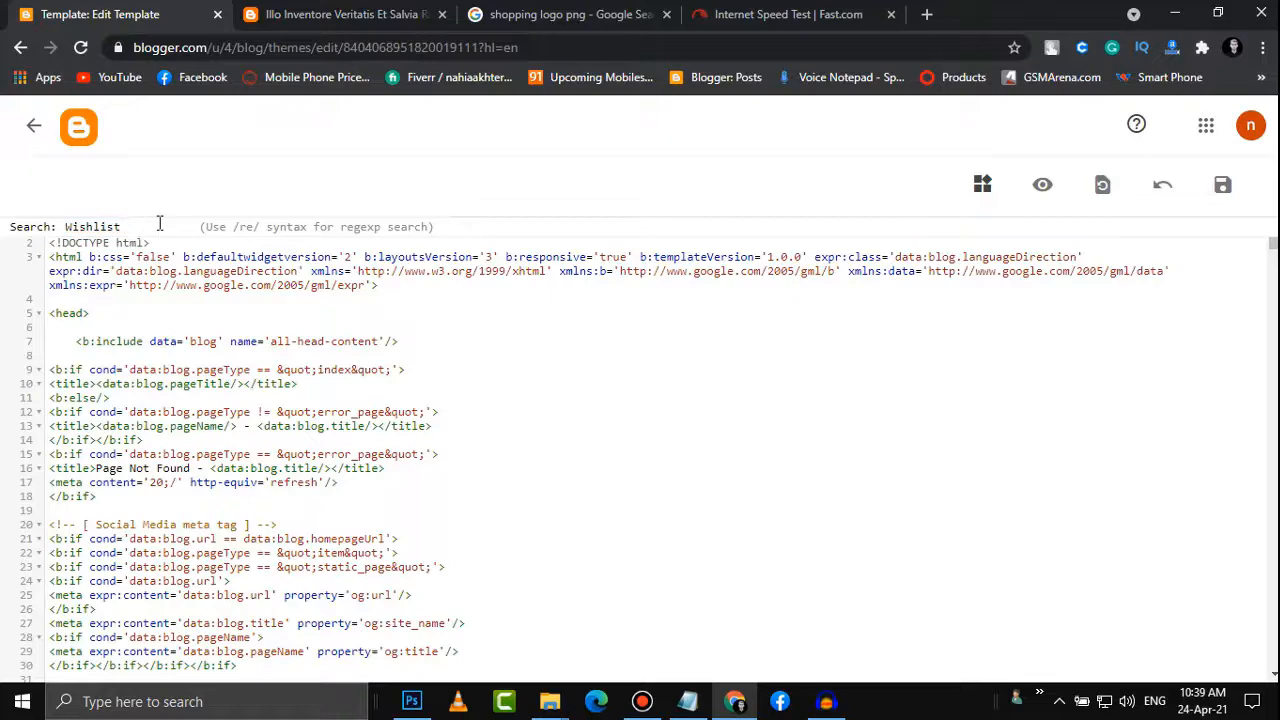
key(Return)
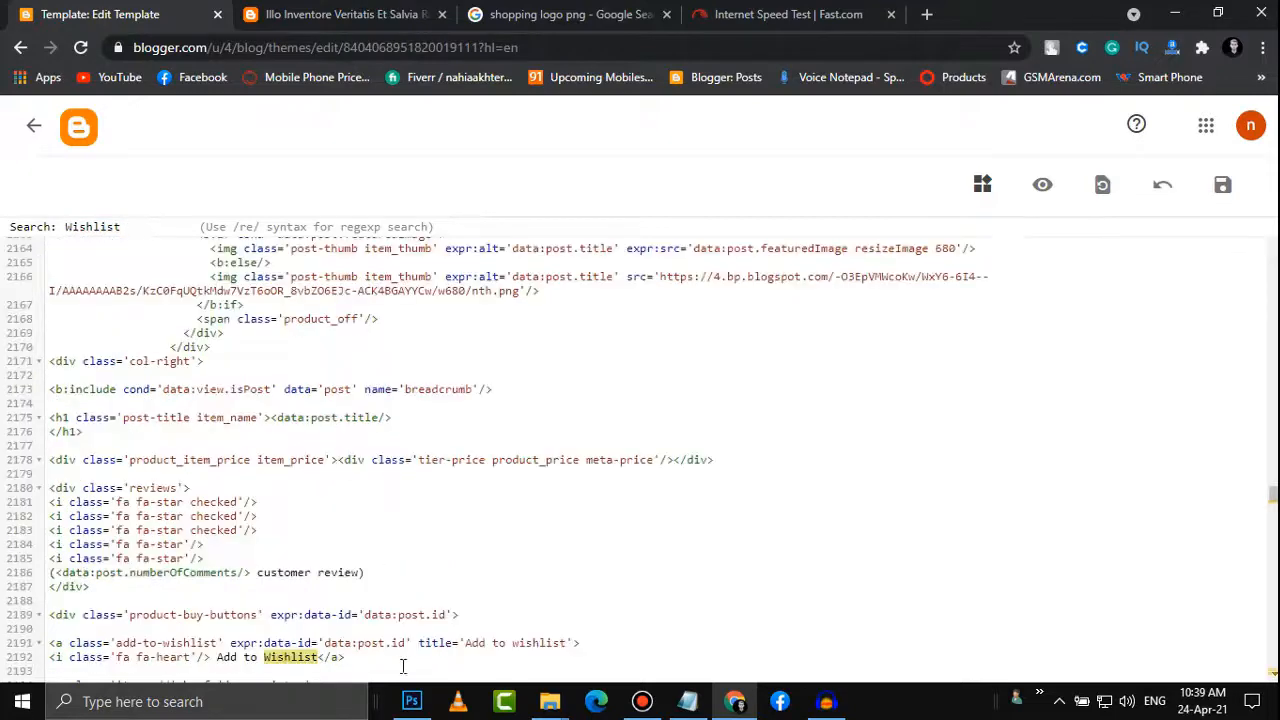
scroll(403, 666, down, 2)
scroll(234, 482, down, 2)
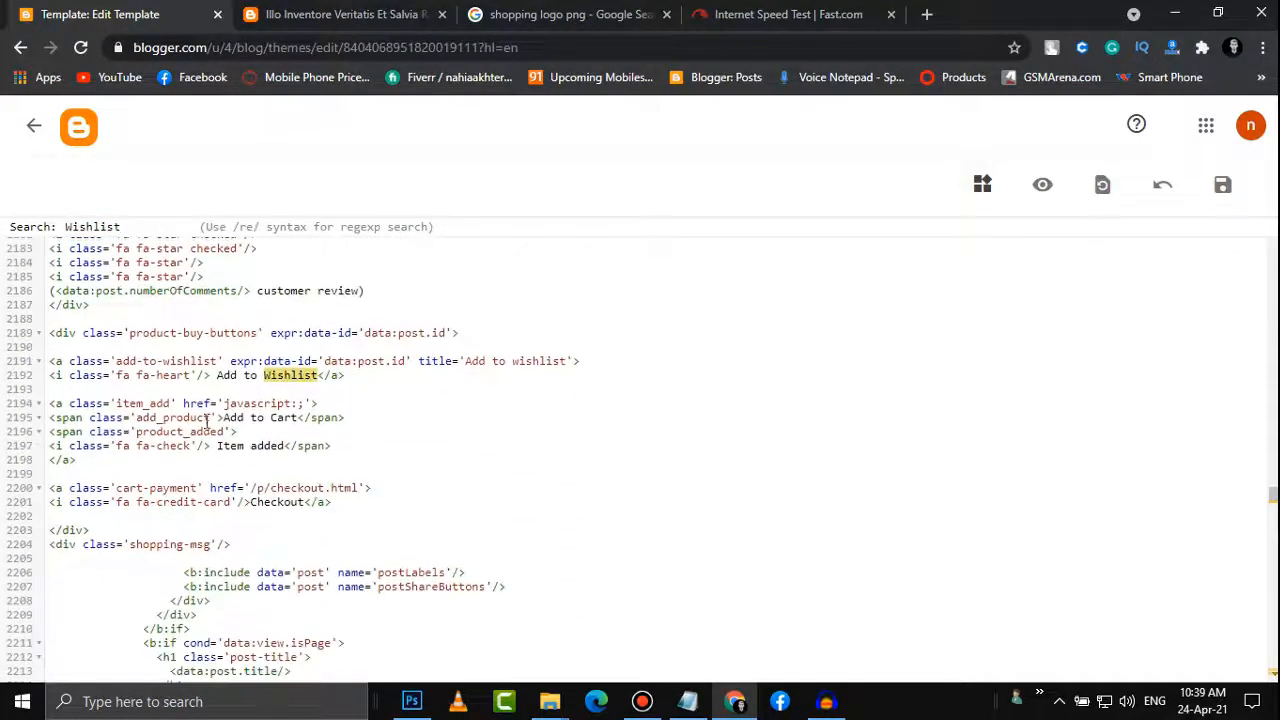
scroll(153, 420, up, 2)
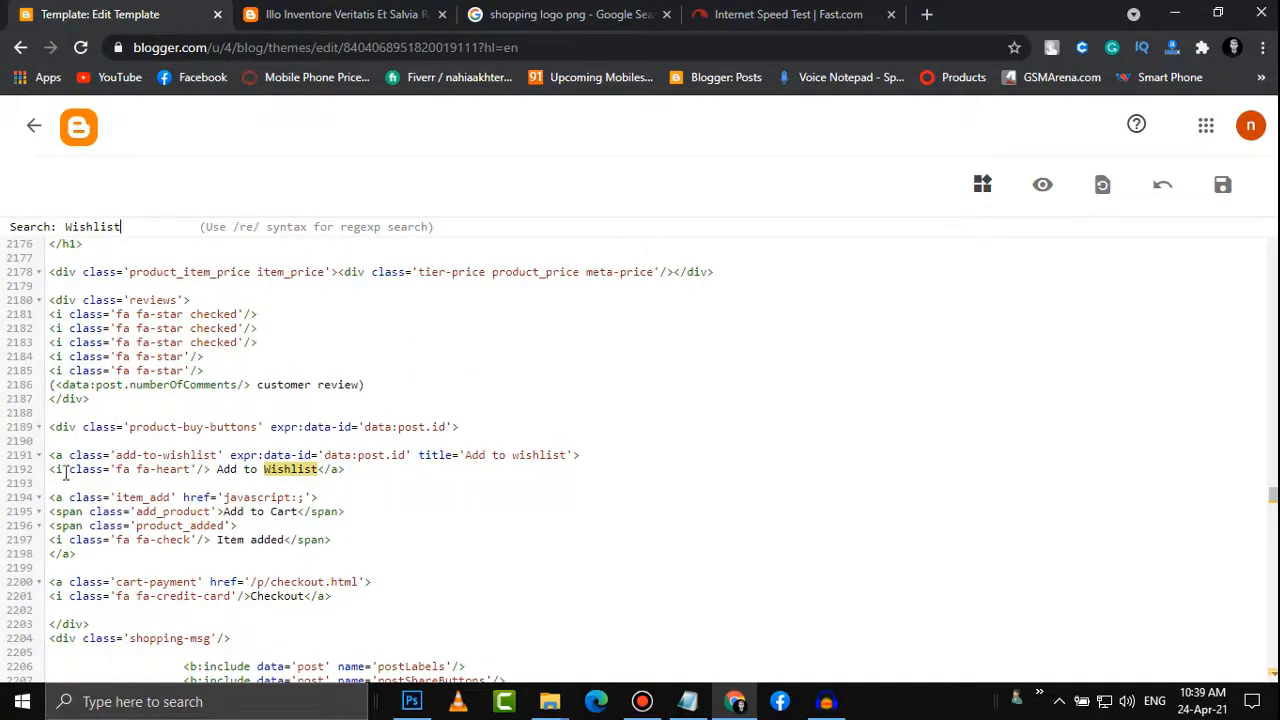
click(52, 455)
Delete the entire "product-buy-buttons" div with its wishlist, cart and checkout links, and save the theme
scroll(58, 400, down, 2)
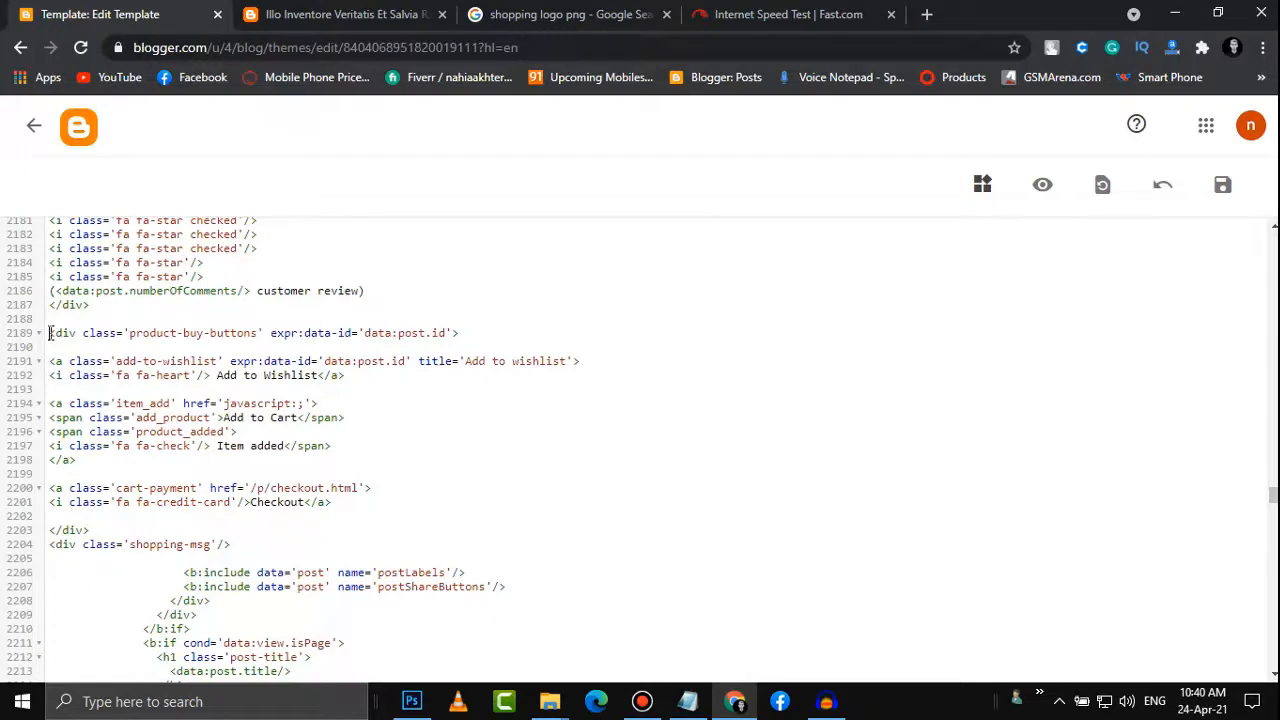
drag(50, 333, 123, 525)
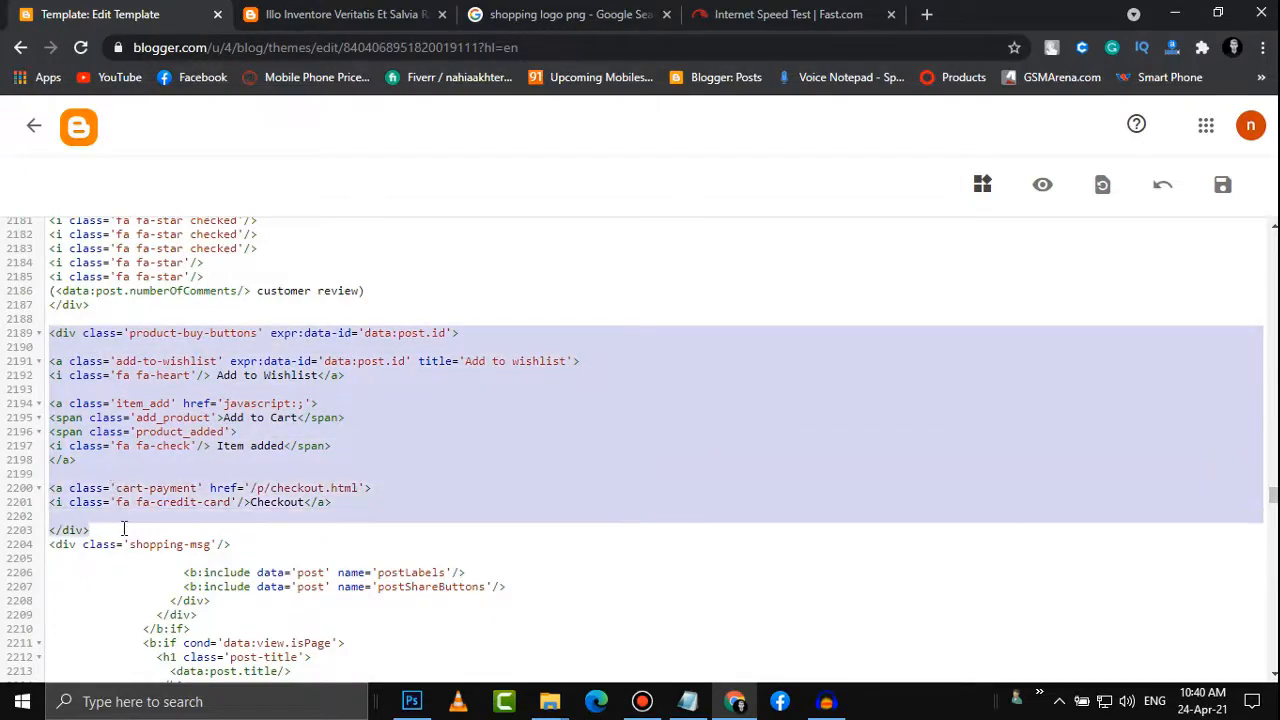
key(BackSpace)
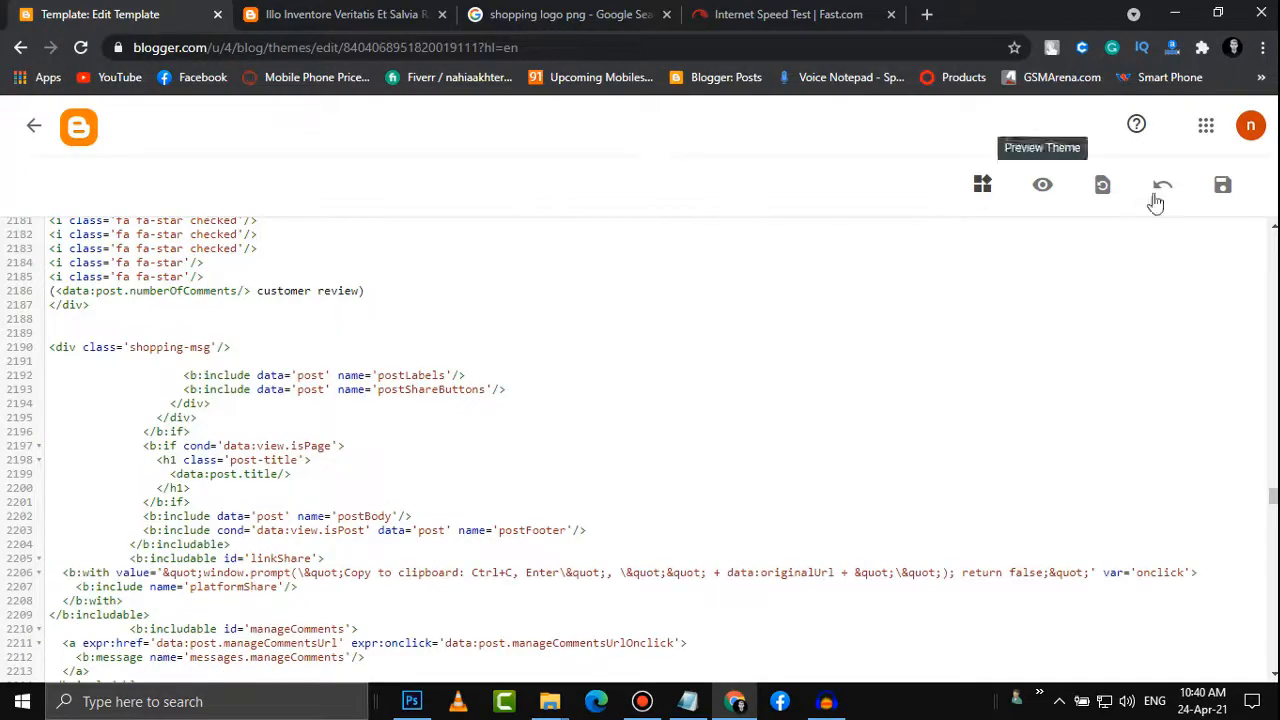
click(1224, 190)
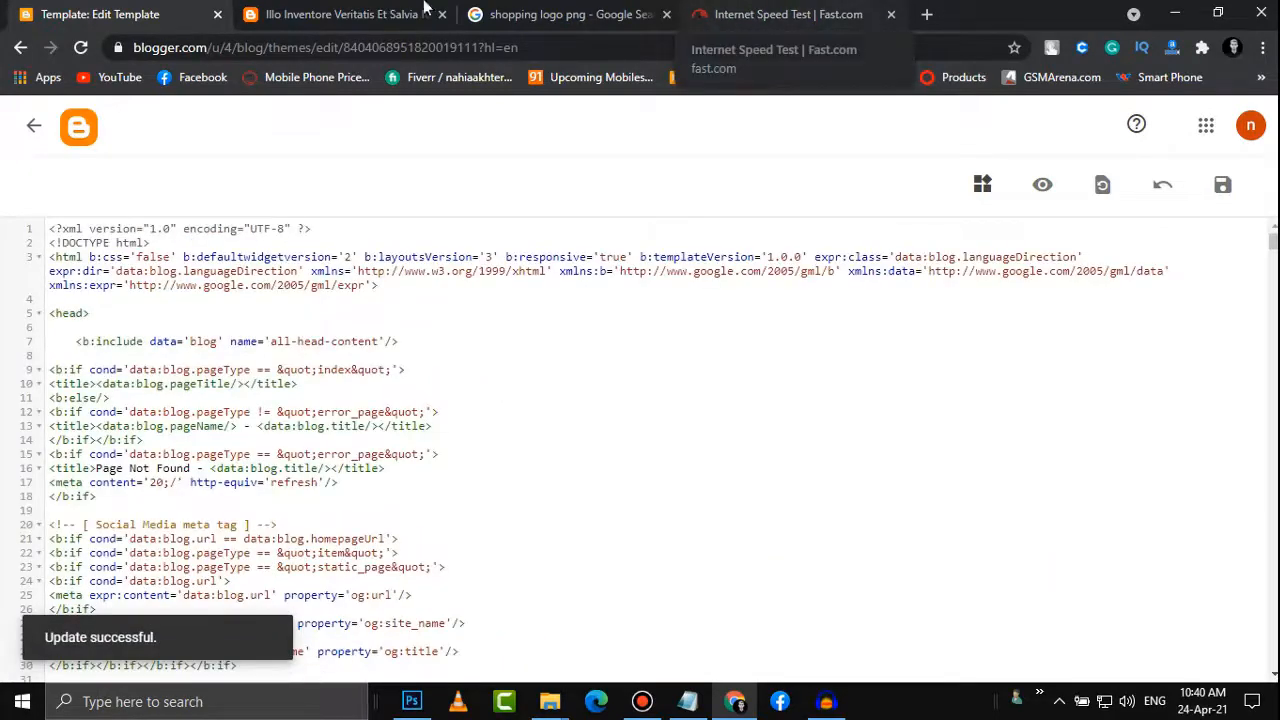
Leave the theme's HTML editor and start a new blog post for Technical Nahin
click(340, 14)
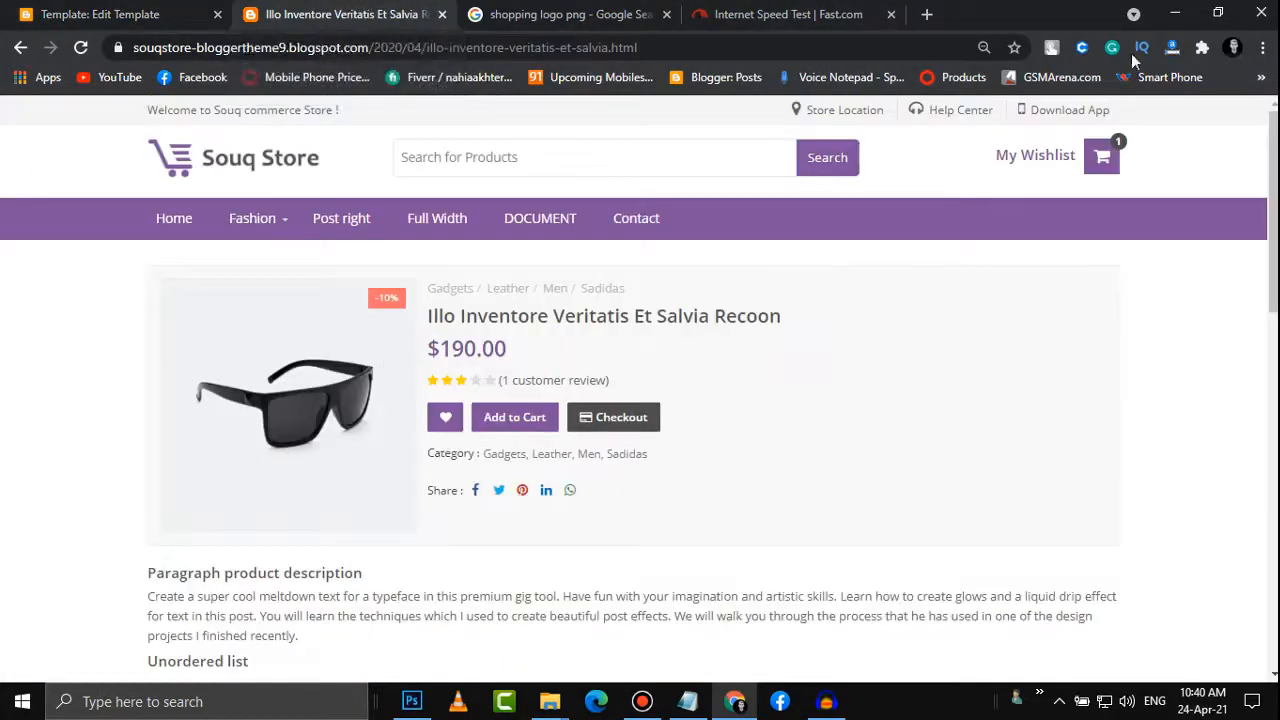
click(140, 10)
click(34, 126)
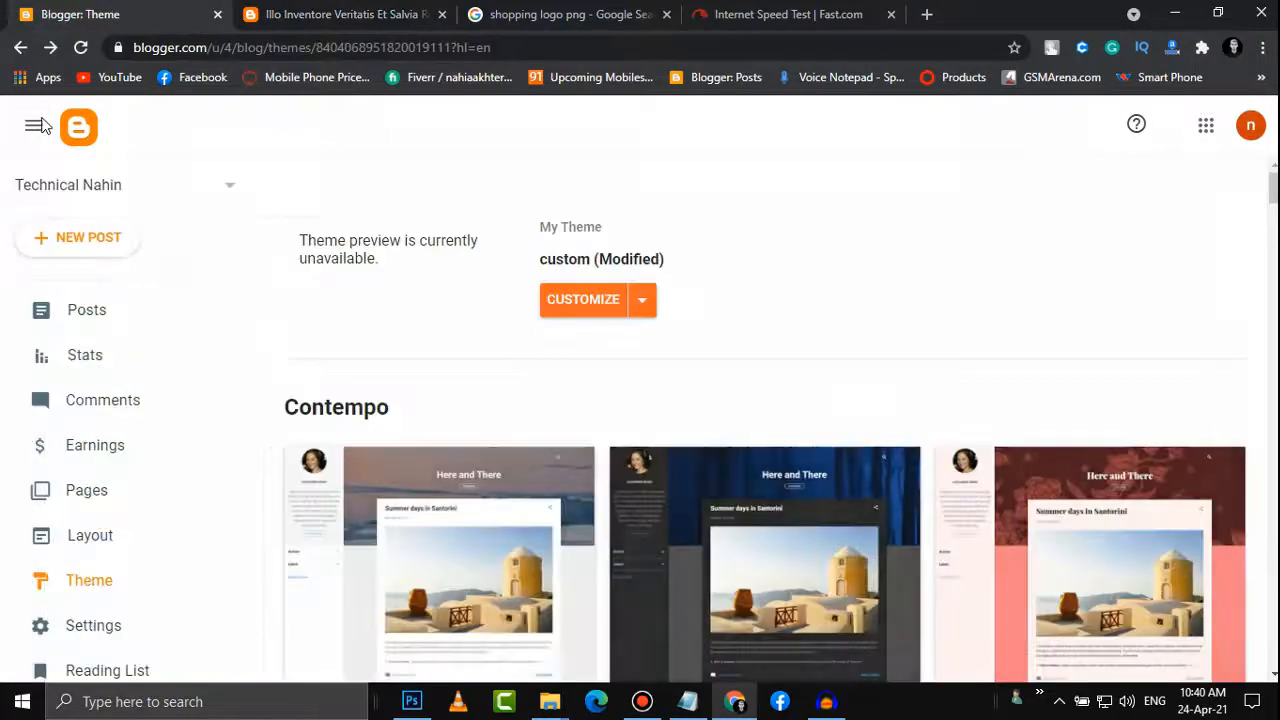
click(92, 252)
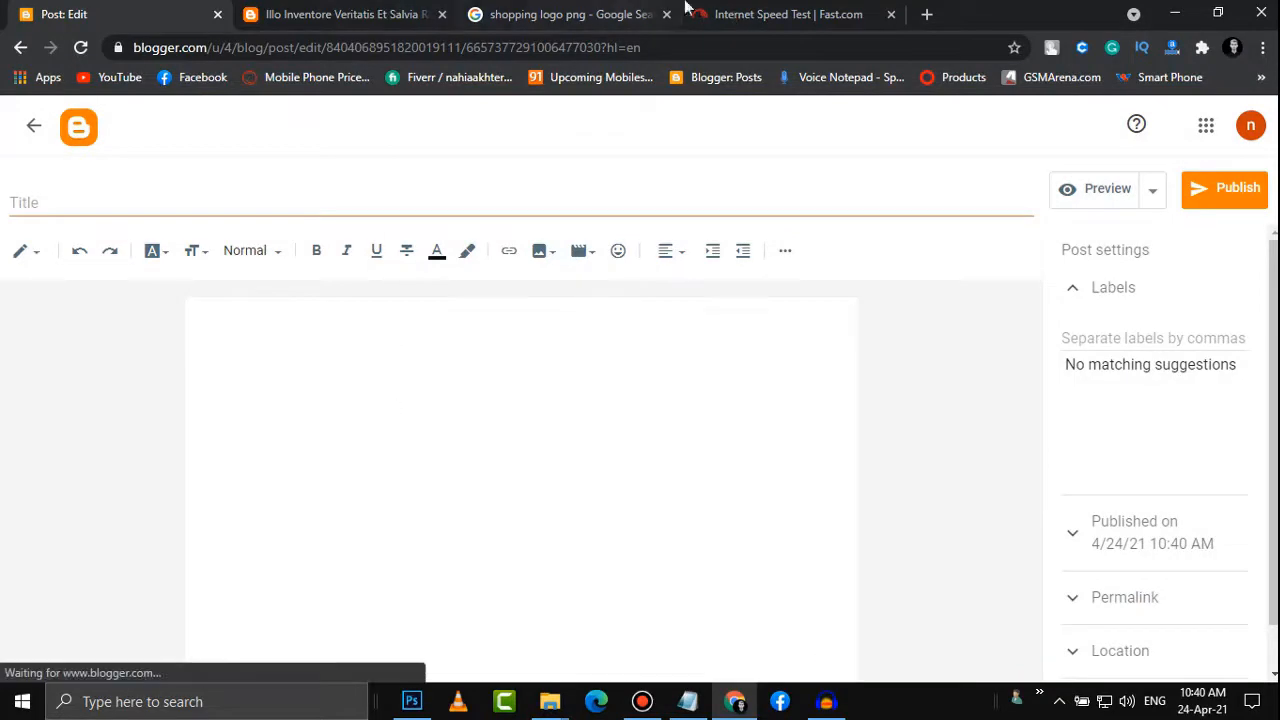
Examine the demo sunglasses product page, including its description, lists and related products
click(325, 8)
scroll(220, 543, down, 3)
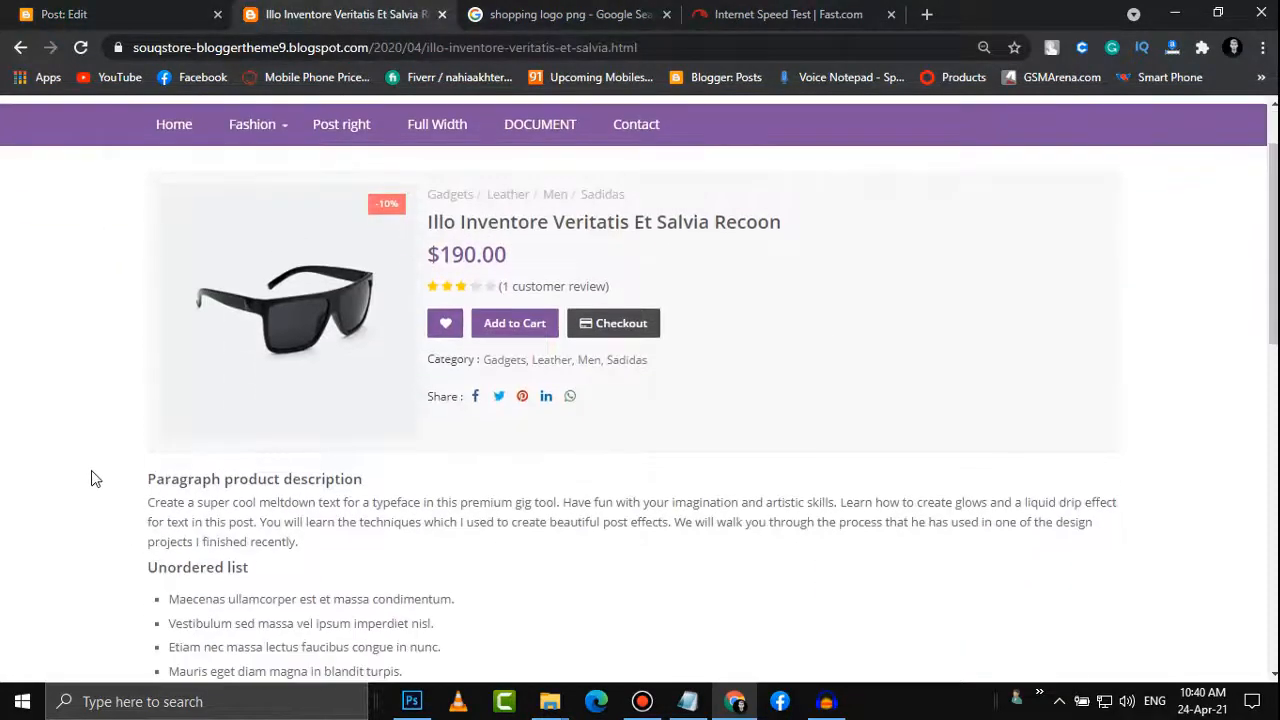
scroll(582, 630, down, 5)
drag(600, 548, 200, 152)
click(63, 267)
scroll(63, 267, up, 5)
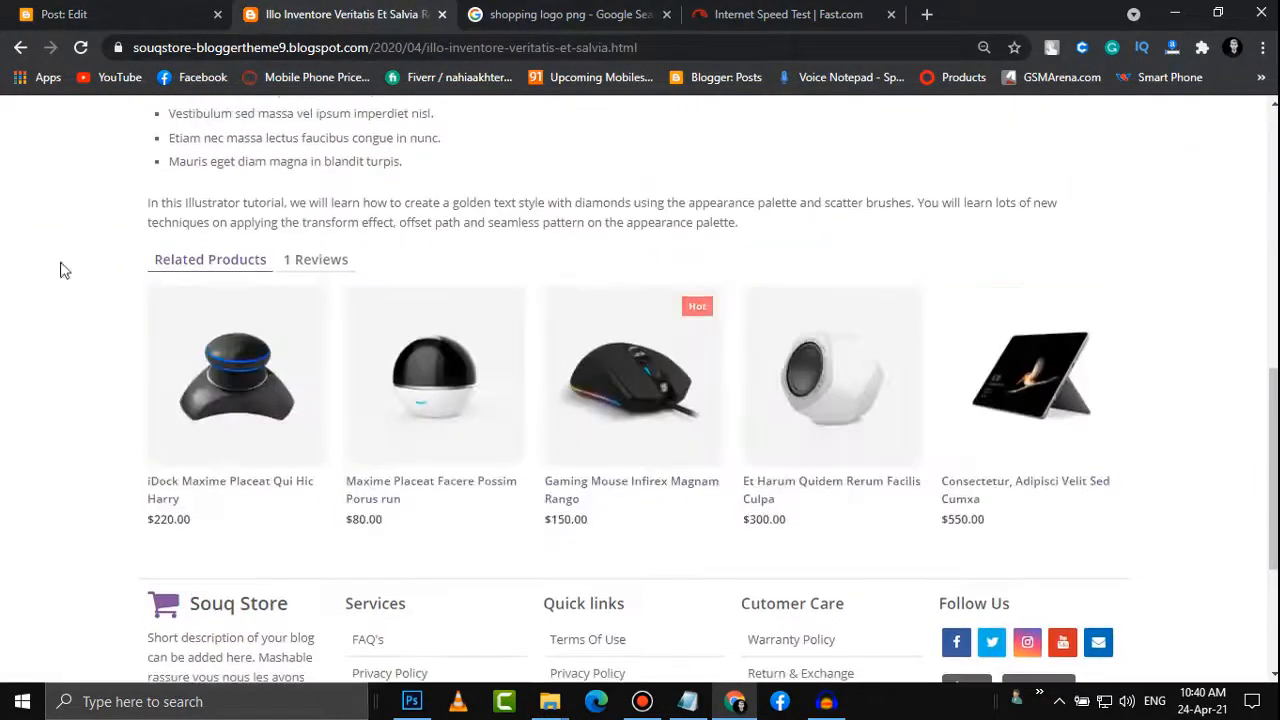
Copy the demo product page's description and lists down to the related products into the body of the new post
drag(118, 305, 151, 287)
click(63, 14)
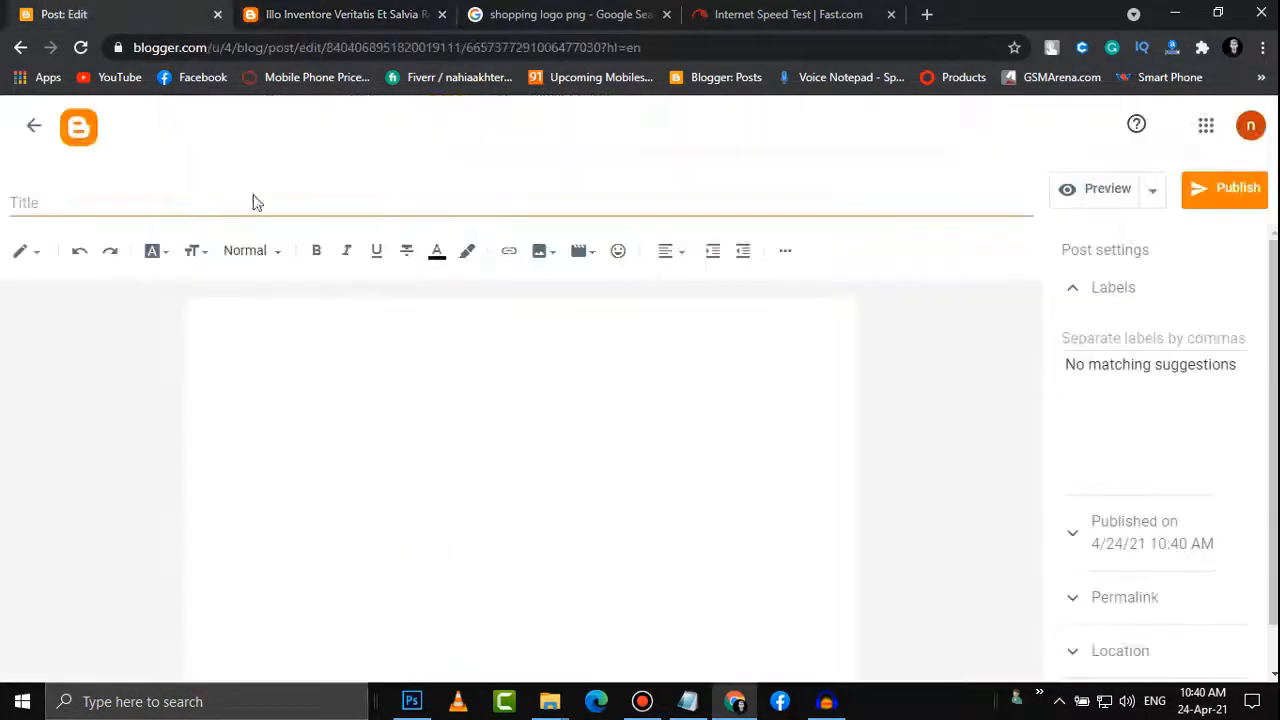
click(300, 346)
key(ctrl+v)
scroll(343, 450, up, 8)
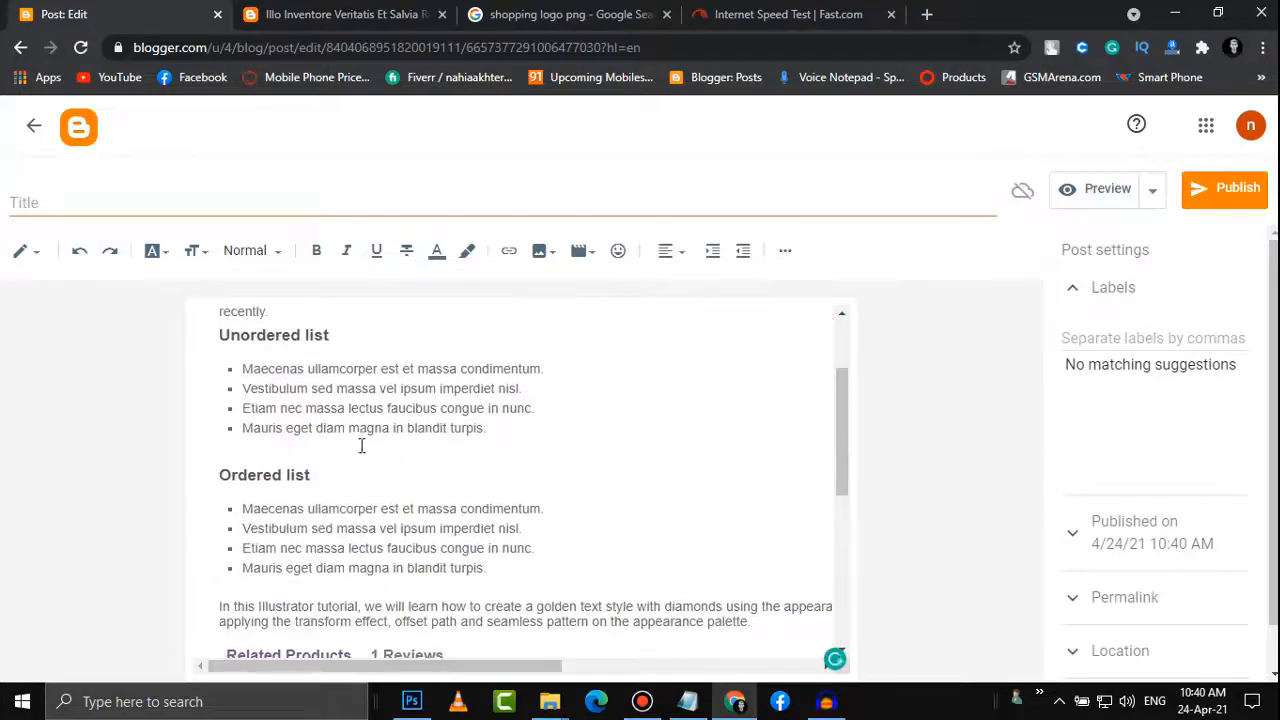
Copy the "Unordered list" heading from the post body and use it as the post title
drag(348, 460, 222, 457)
key(ctrl+c)
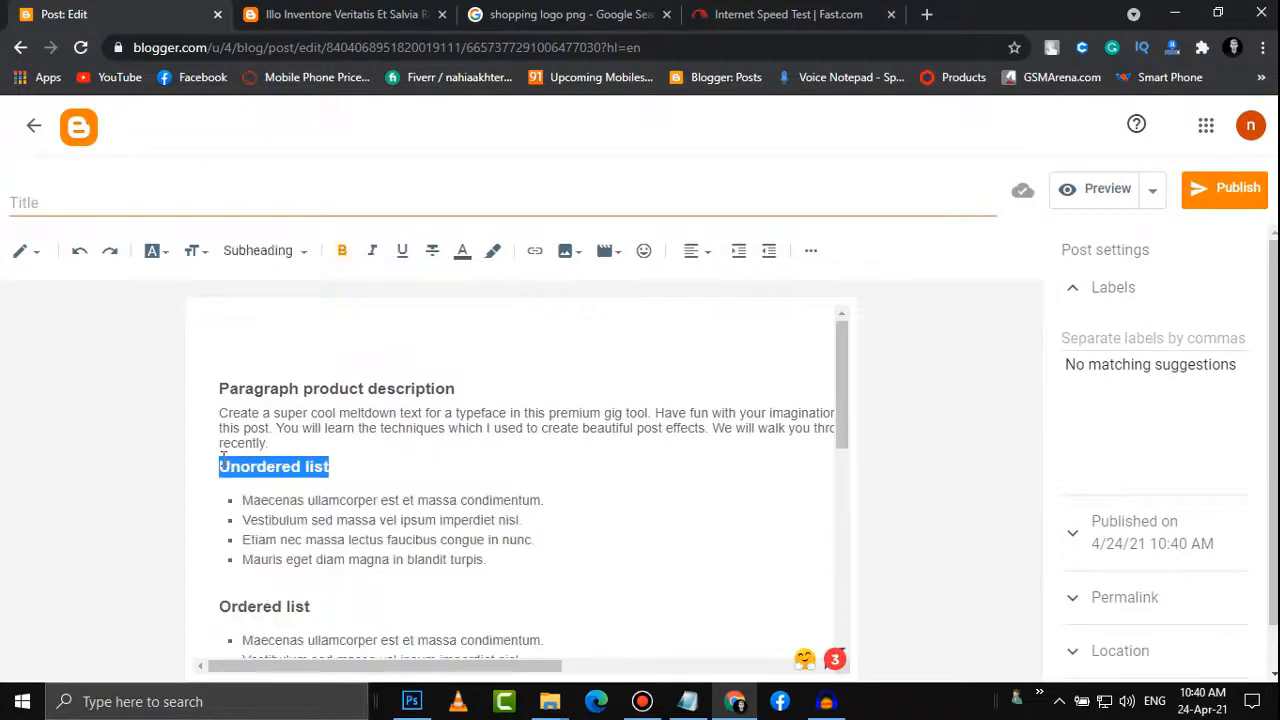
click(153, 203)
key(ctrl+v)
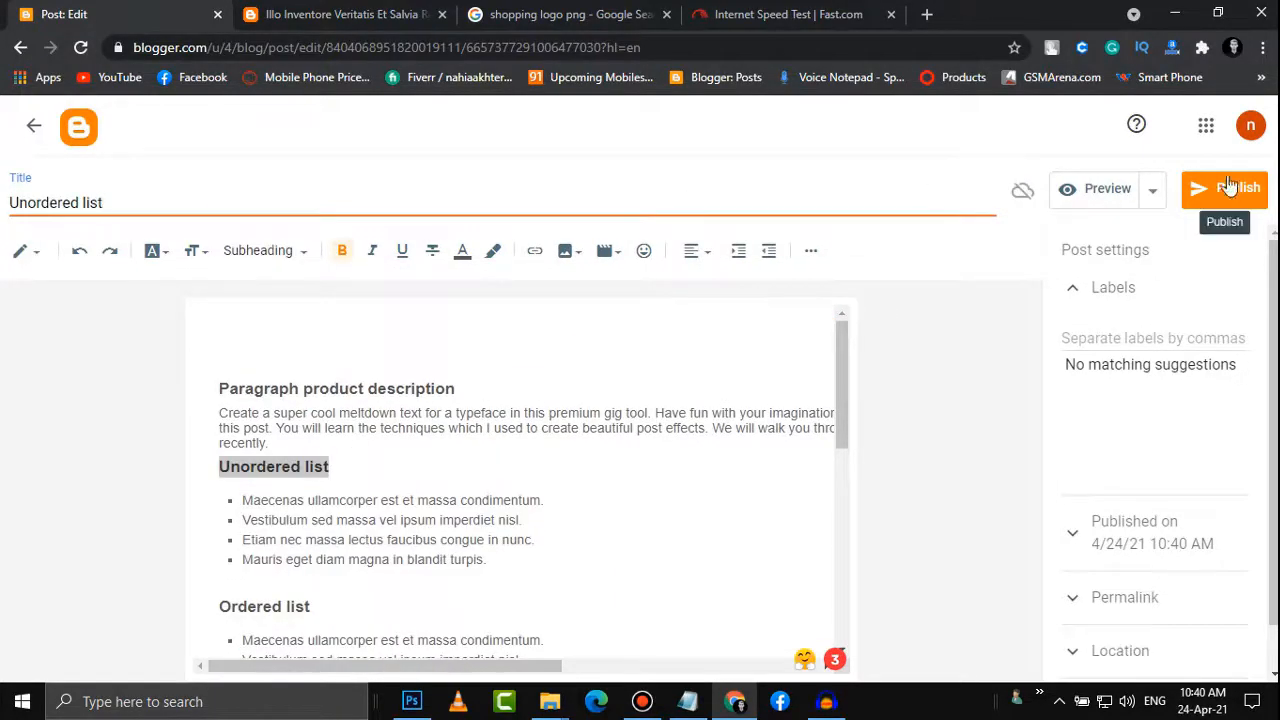
Preview the post, check its header, product block and description, and close the preview
click(1088, 195)
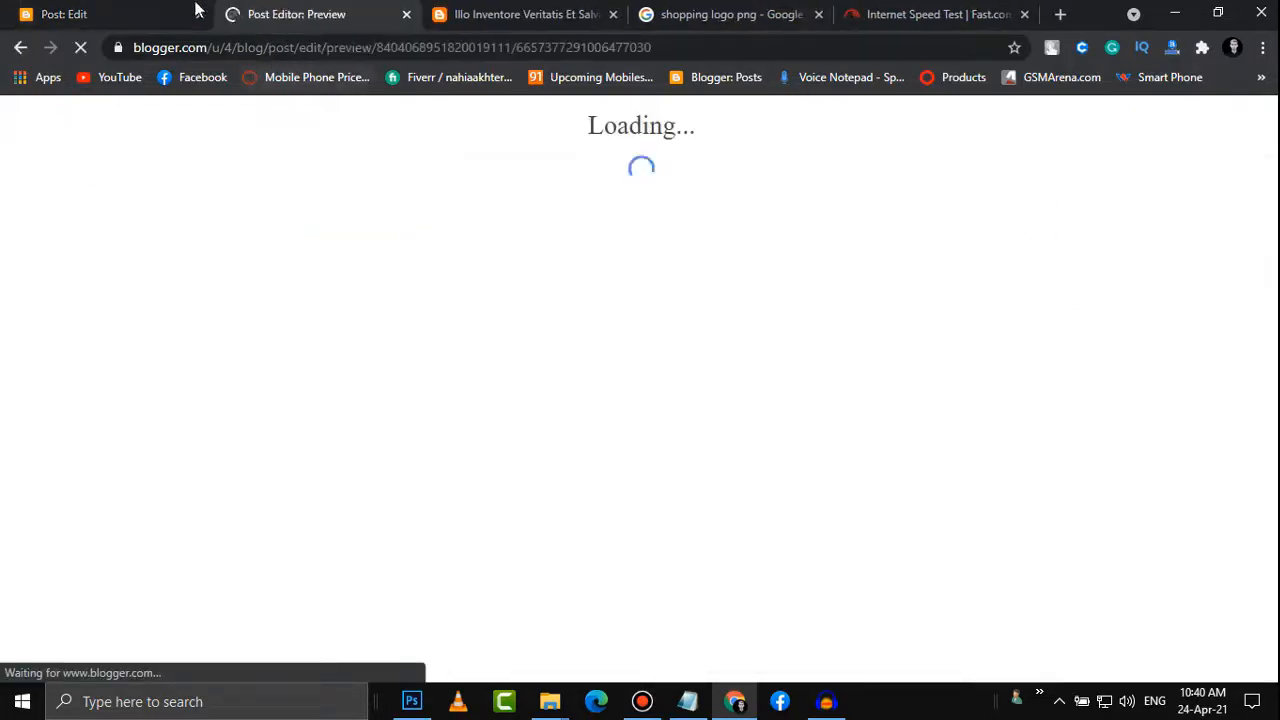
scroll(469, 297, down, 2)
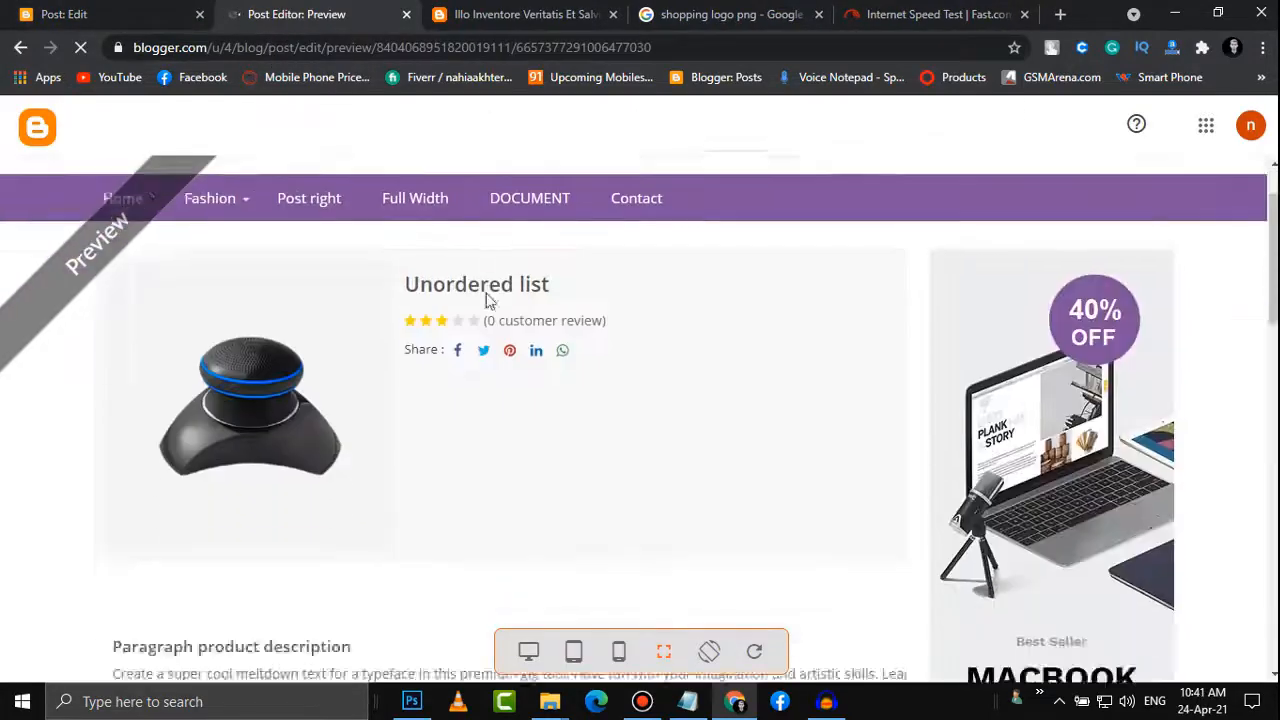
scroll(481, 291, up, 2)
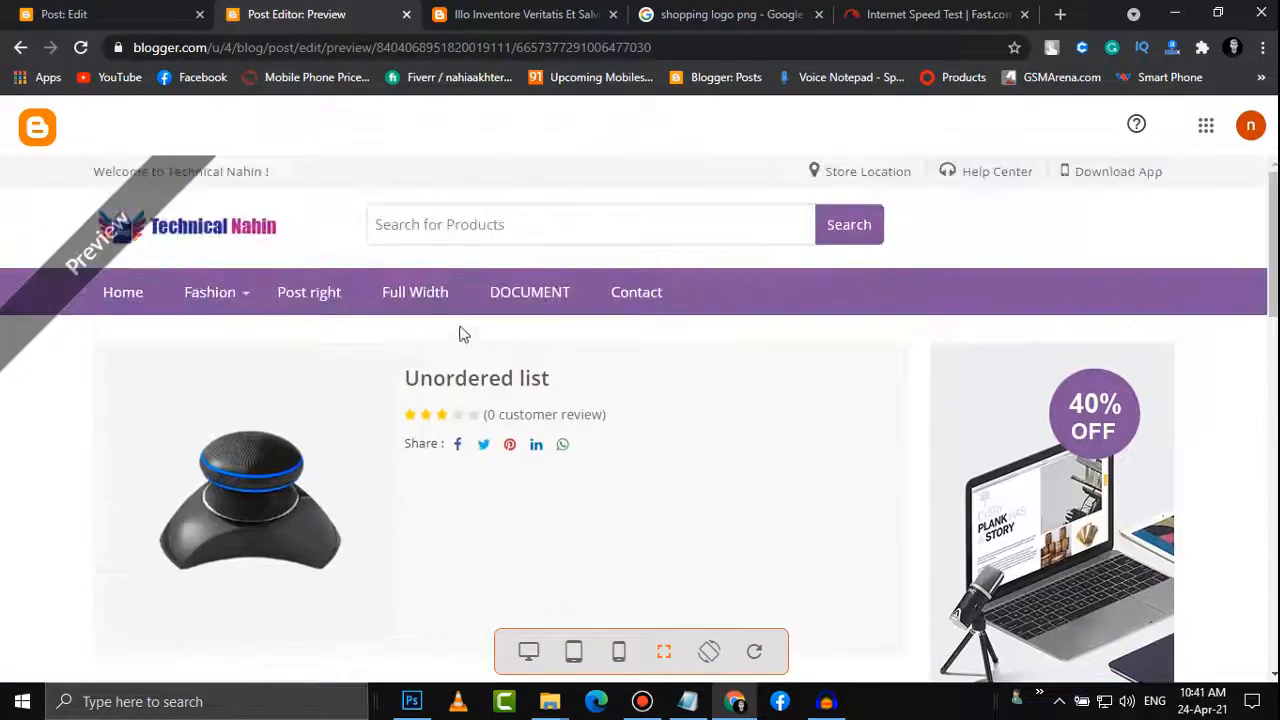
scroll(508, 518, down, 1)
scroll(506, 517, down, 4)
scroll(506, 517, up, 5)
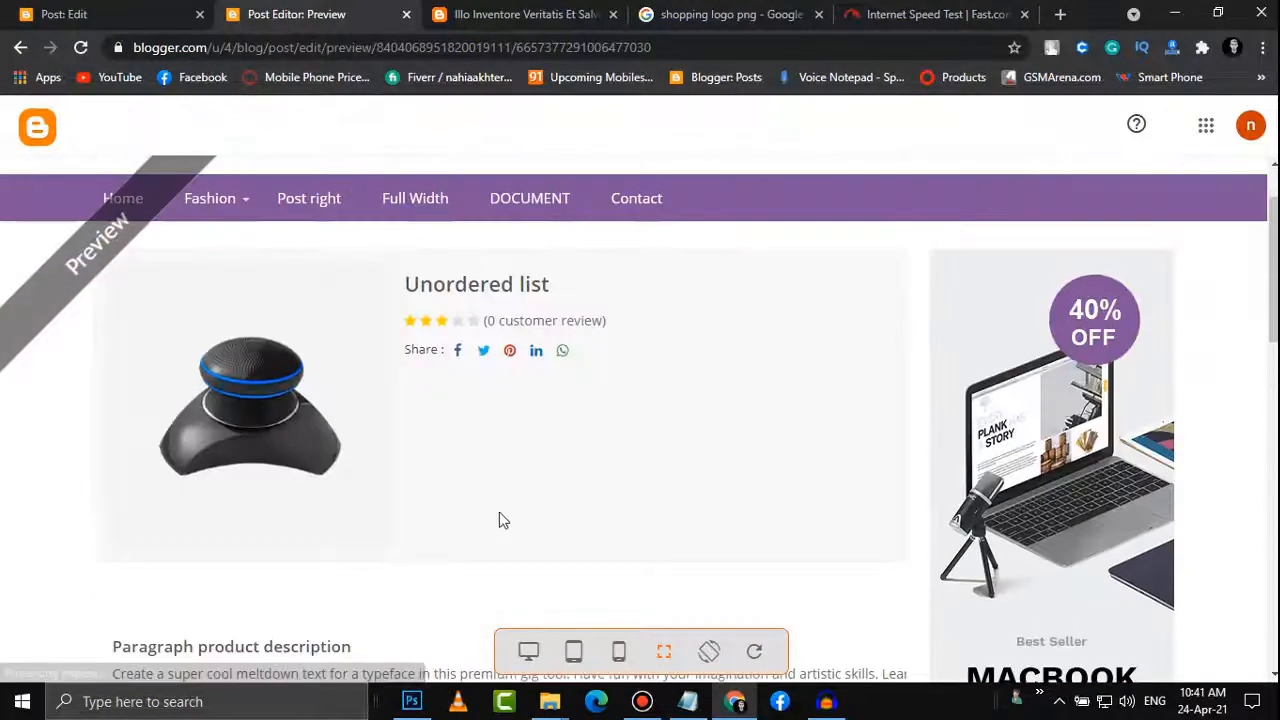
click(406, 14)
Select the short blog description under Souq Store in the demo product page's footer for copying
click(300, 14)
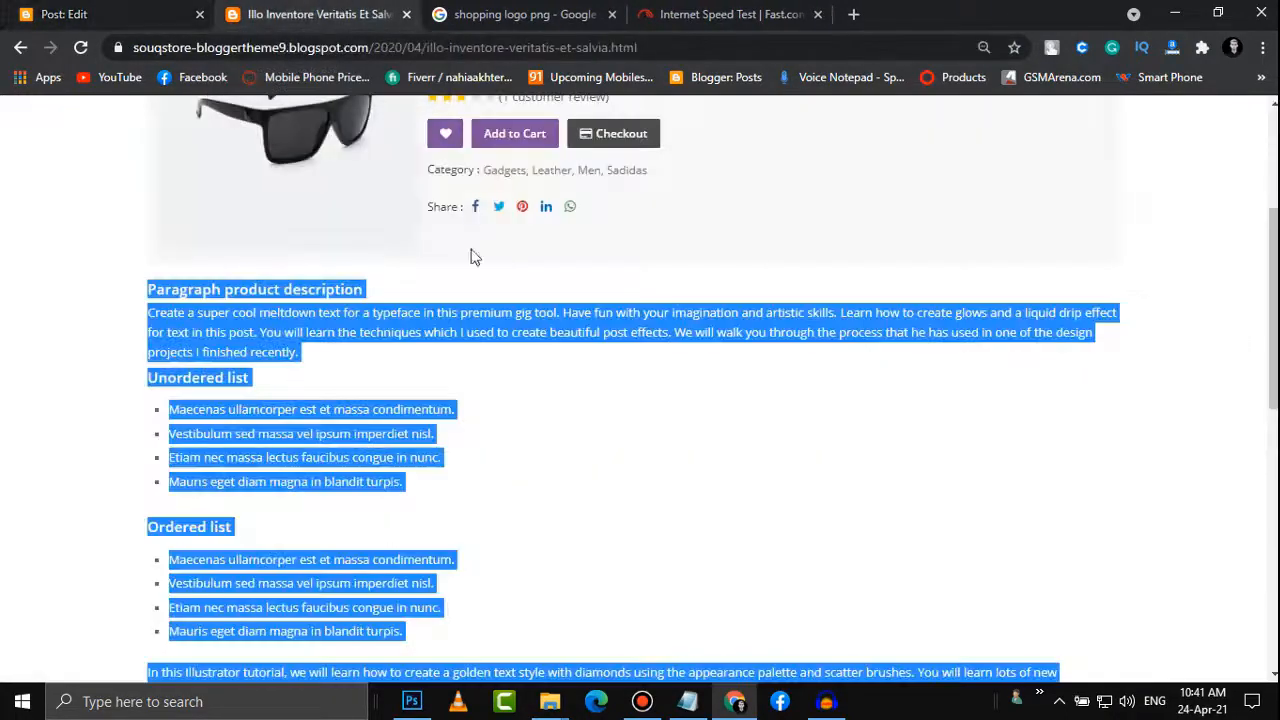
click(670, 370)
scroll(670, 370, down, 1)
scroll(670, 370, down, 10)
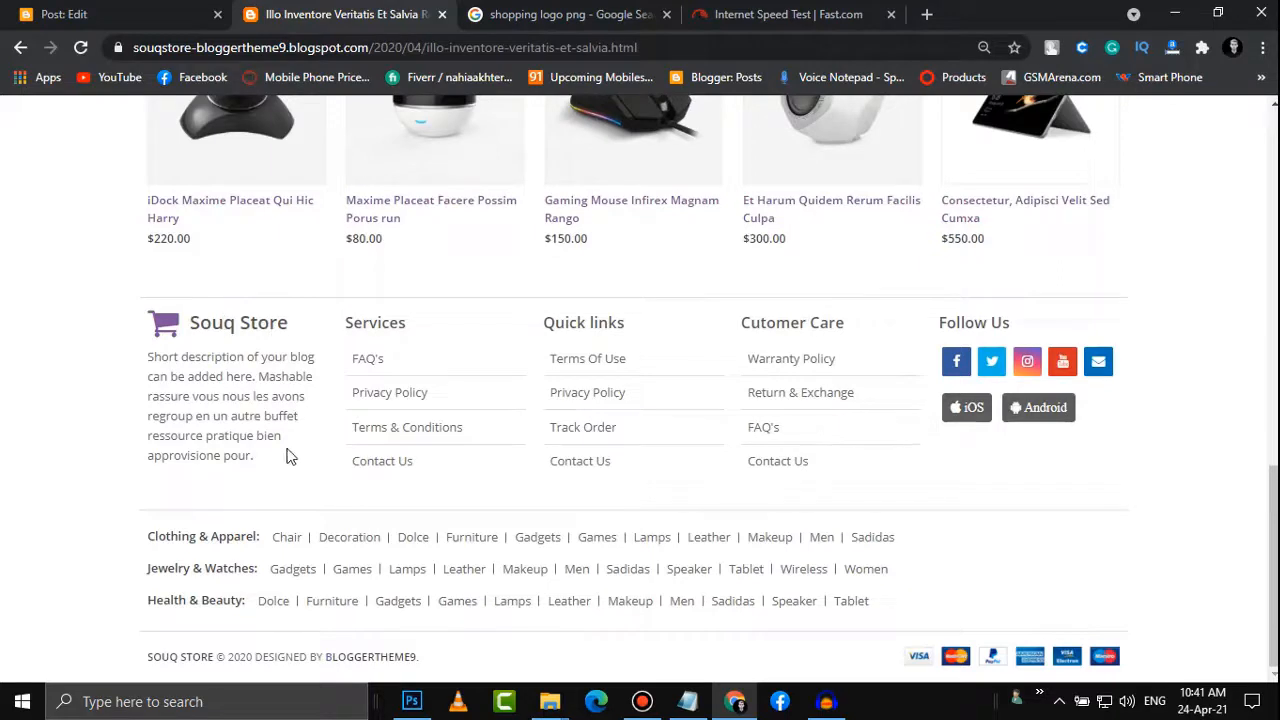
drag(272, 467, 146, 367)
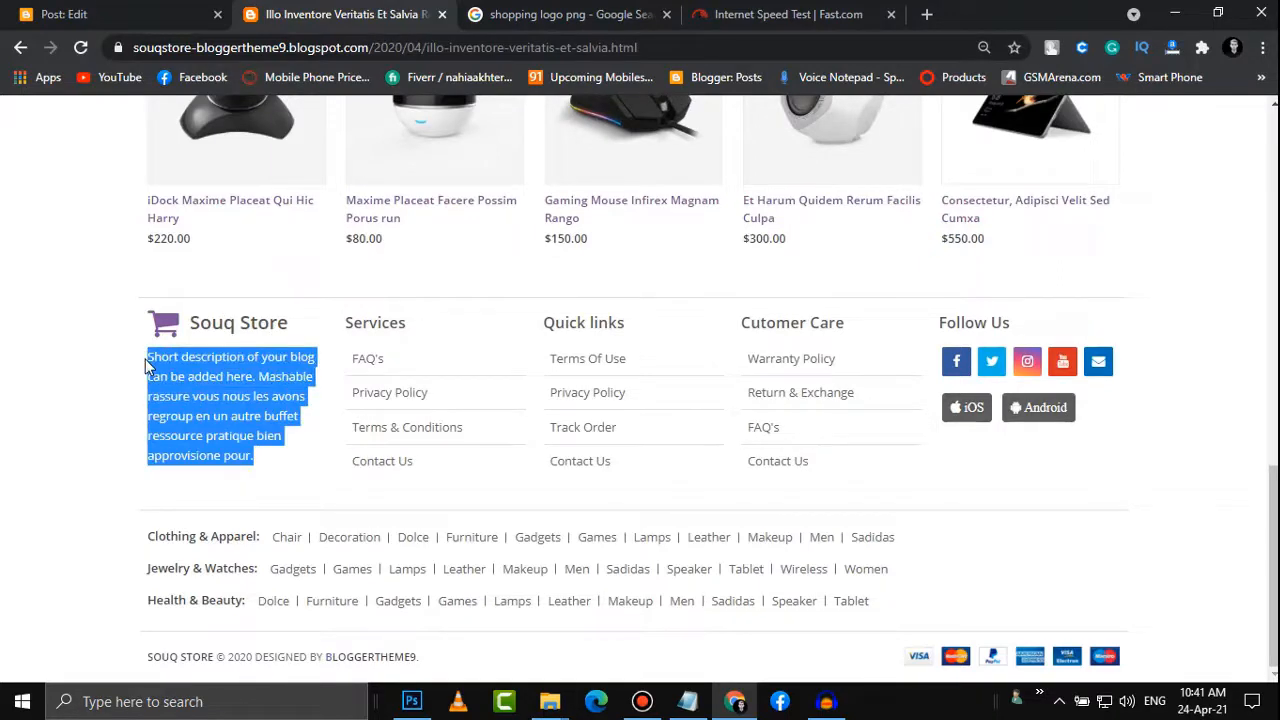
Leave the post editor and open the Technical Nahin theme's HTML for editing
click(110, 12)
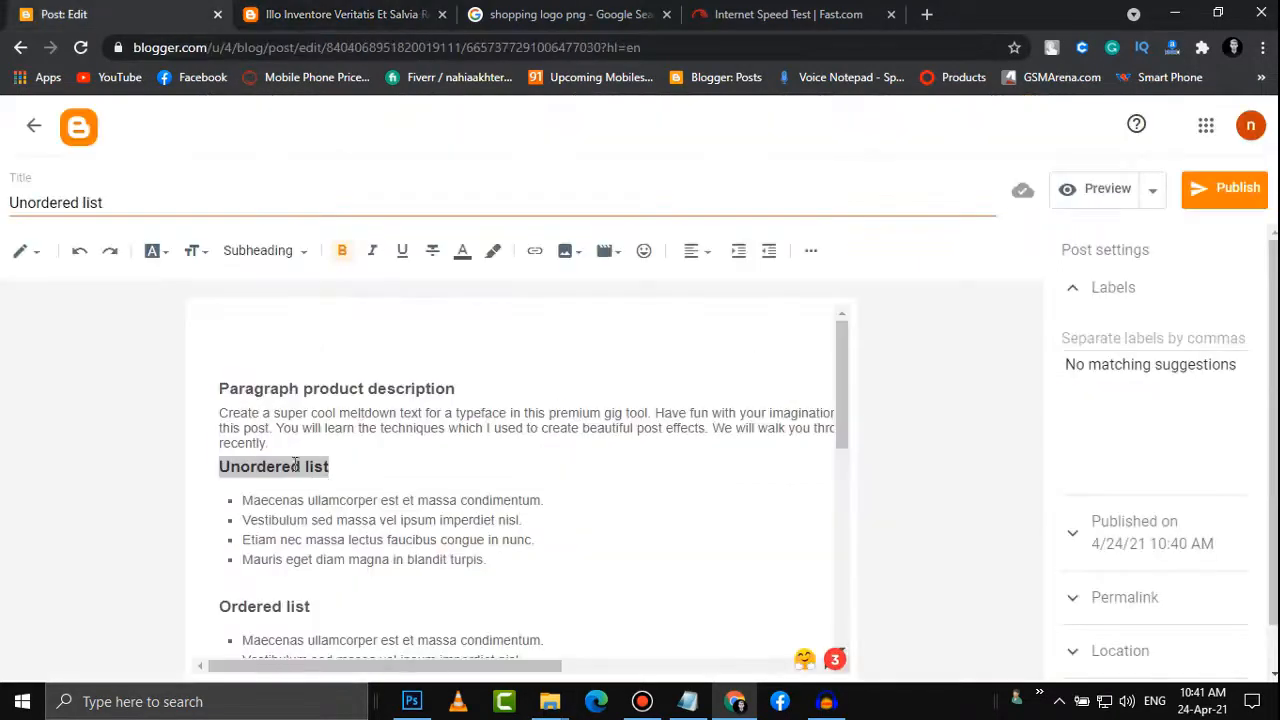
click(20, 47)
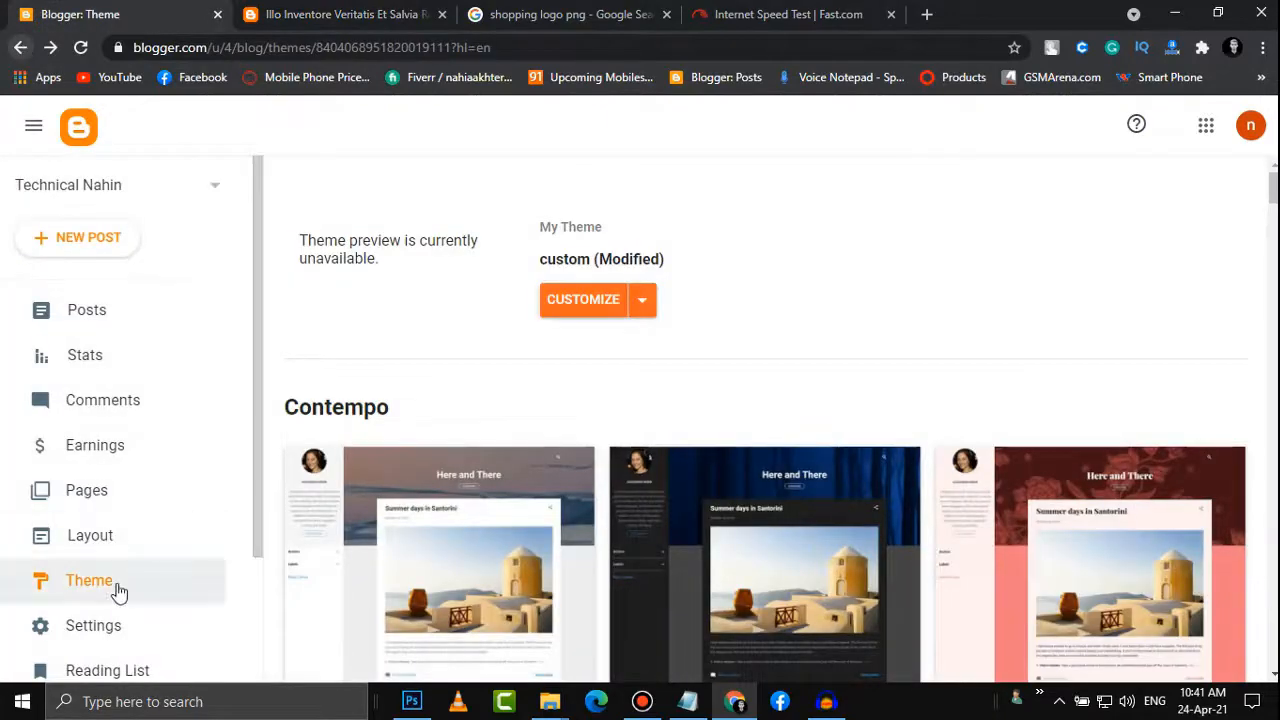
scroll(110, 610, down, 2)
click(110, 424)
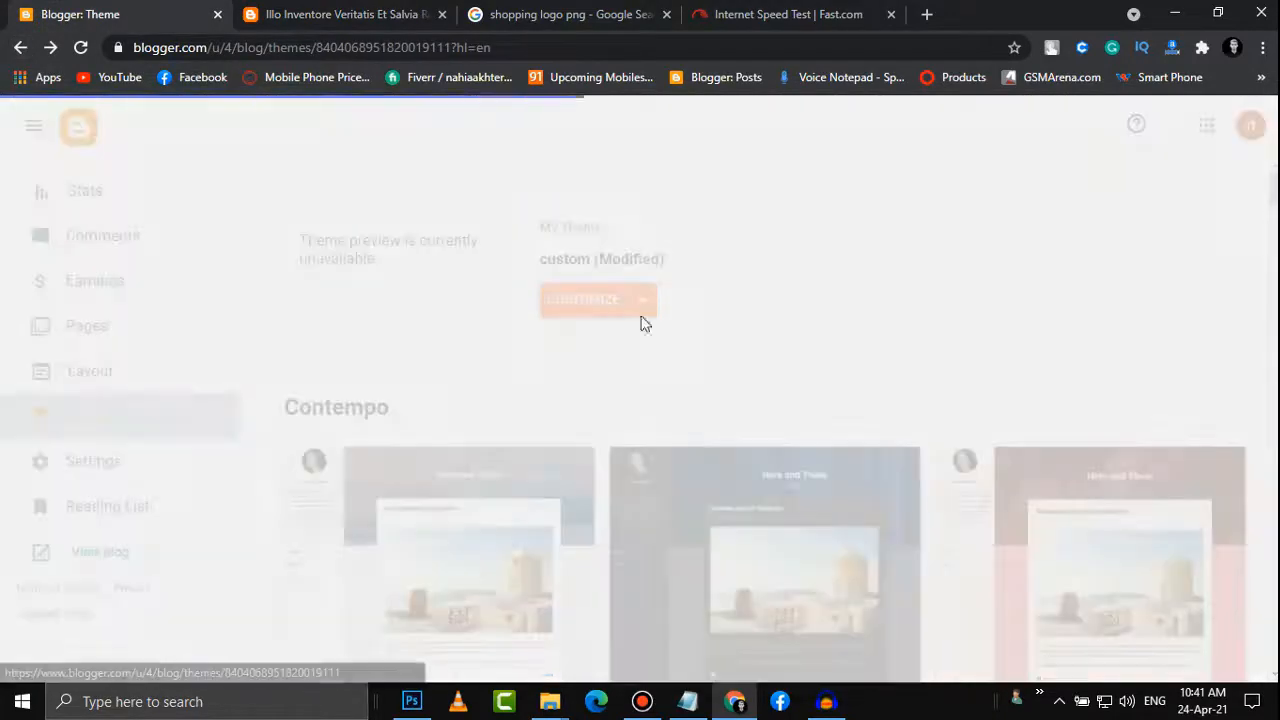
click(642, 299)
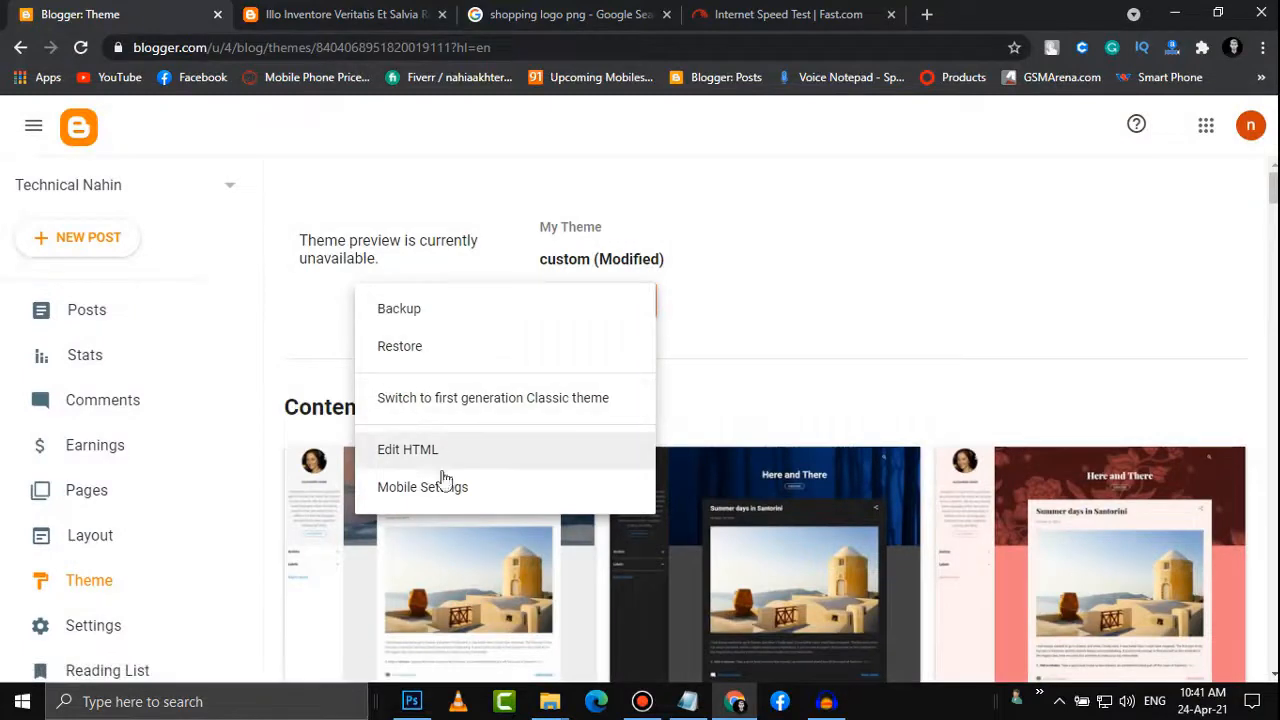
click(420, 460)
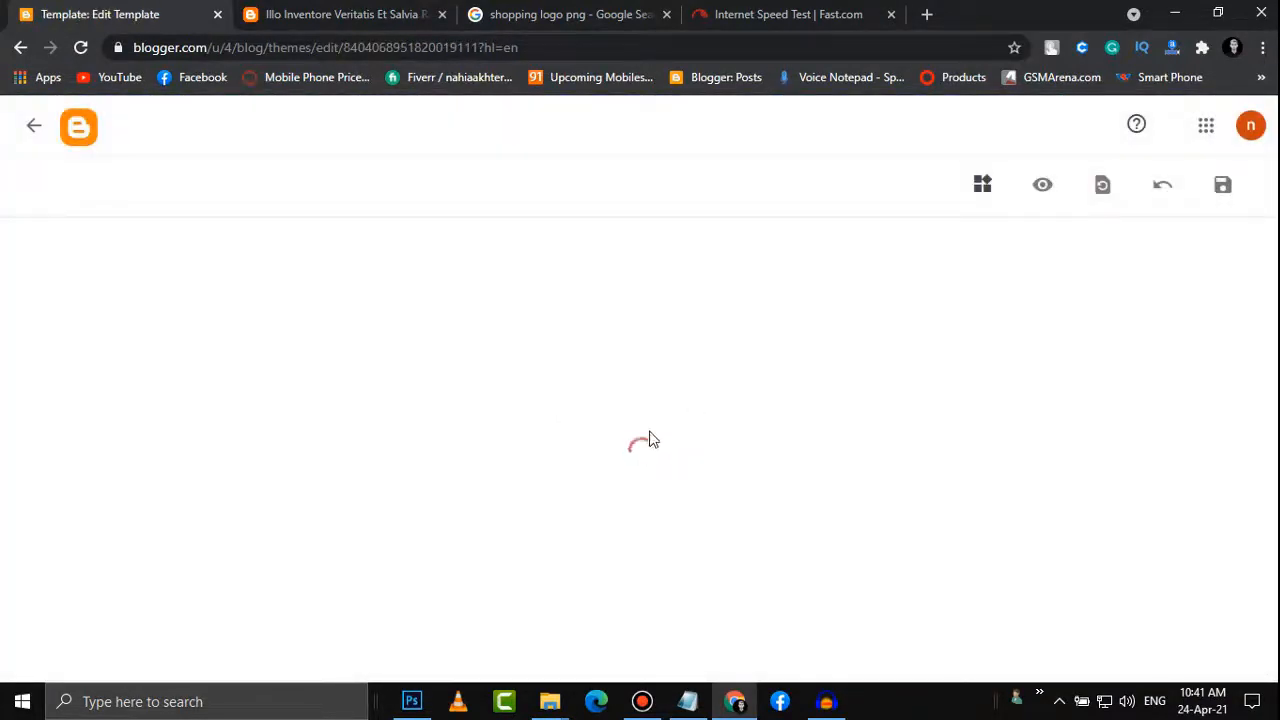
Search the theme's HTML for the copied footer description ending in "approvisione pour."
click(582, 429)
key(ctrl+f)
text(approvisione pour.)
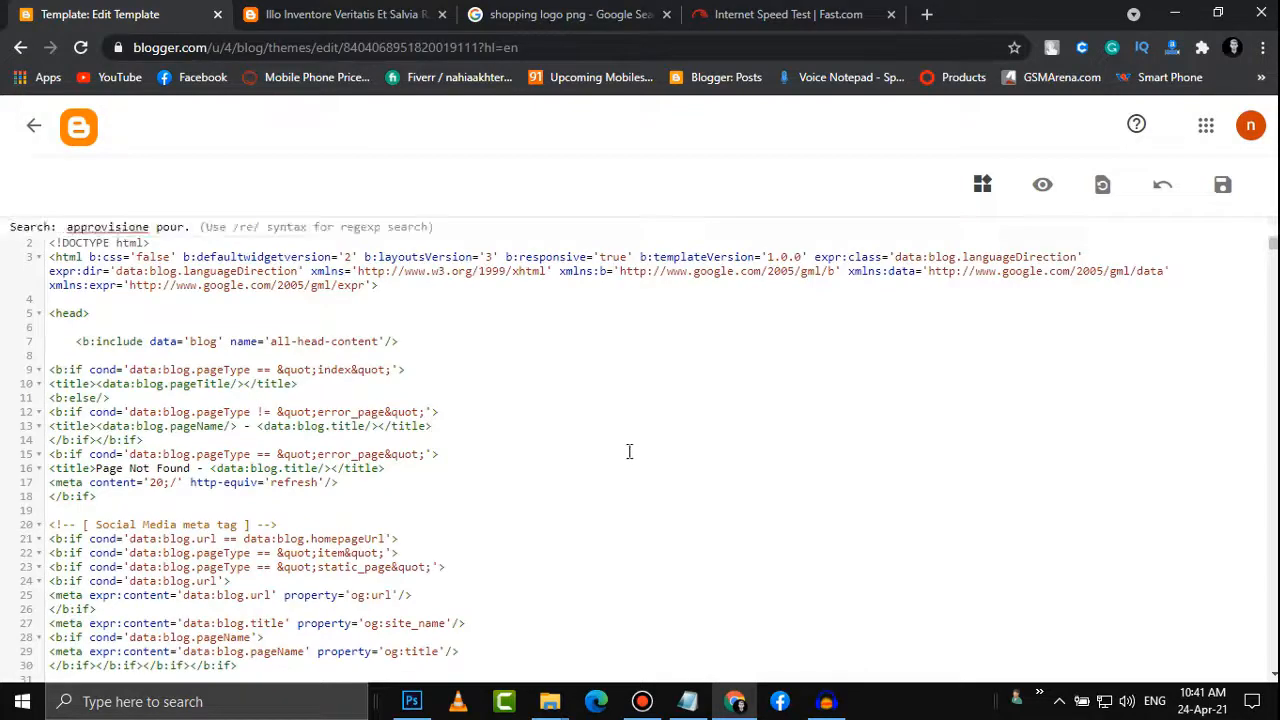
key(Return)
scroll(628, 451, down, 3)
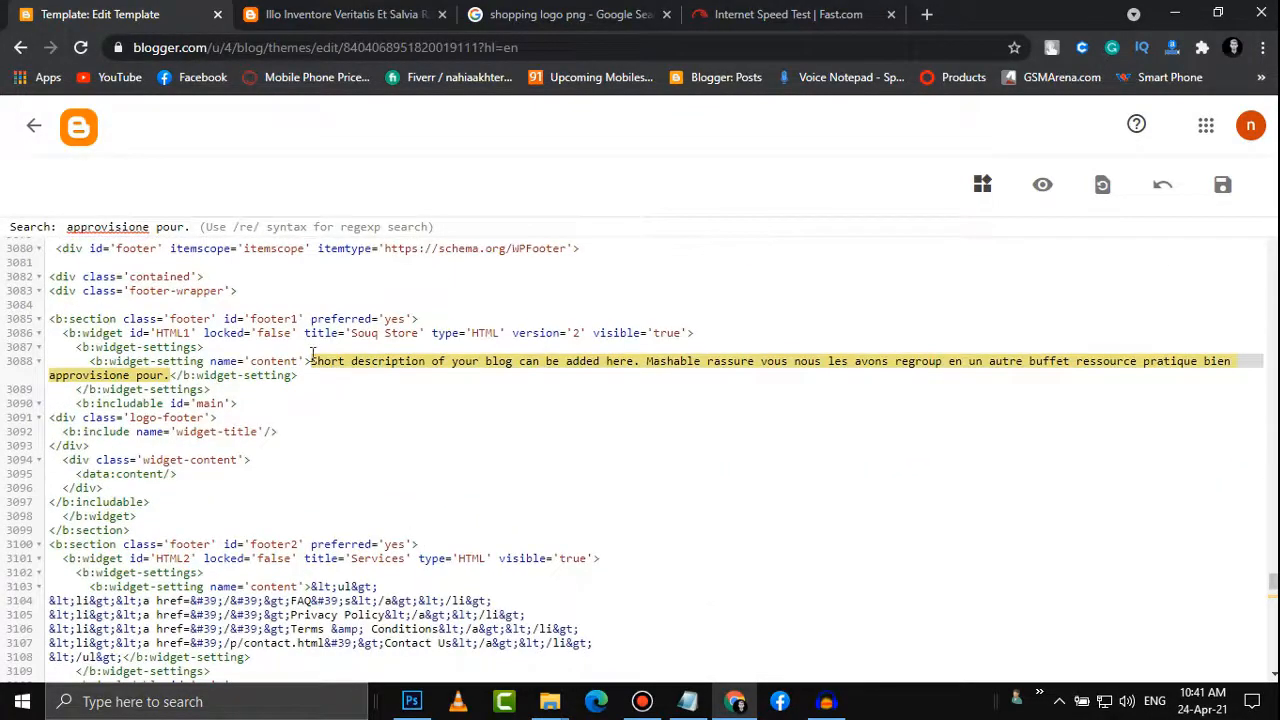
Delete the placeholder description from the Souq Store footer widget's content setting, keeping its final period
click(312, 358)
drag(312, 358, 153, 372)
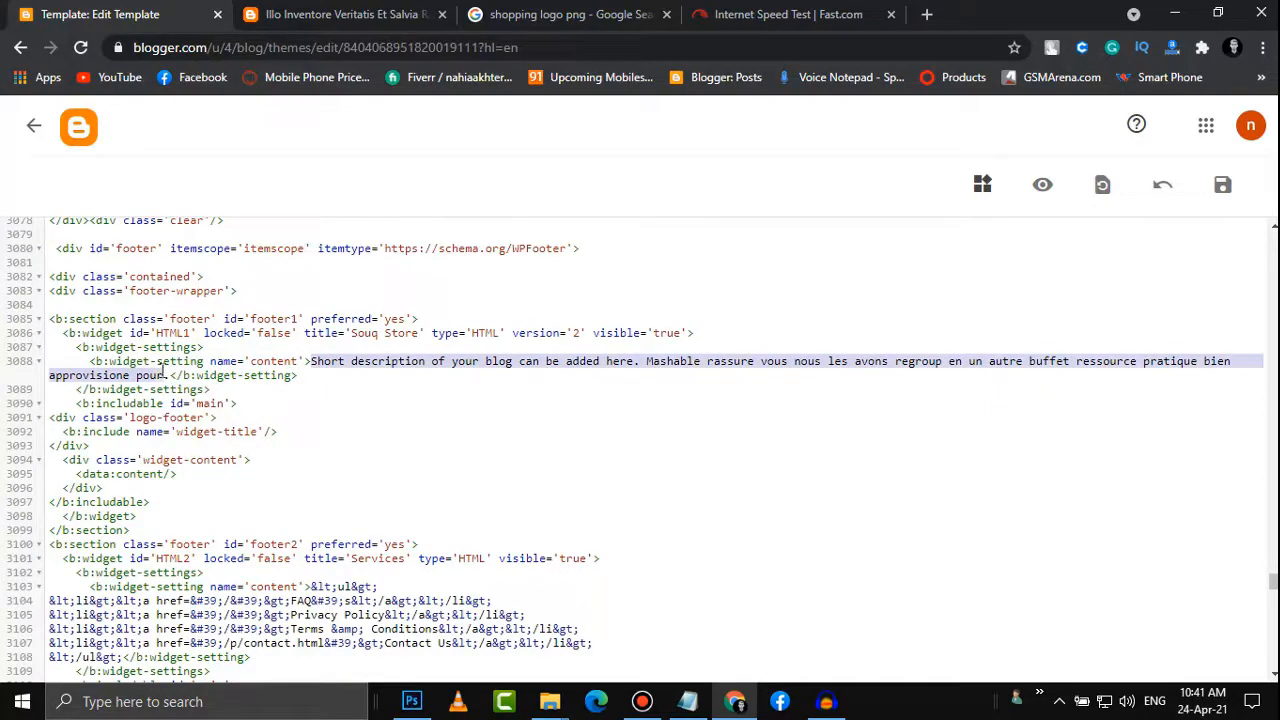
key(BackSpace)
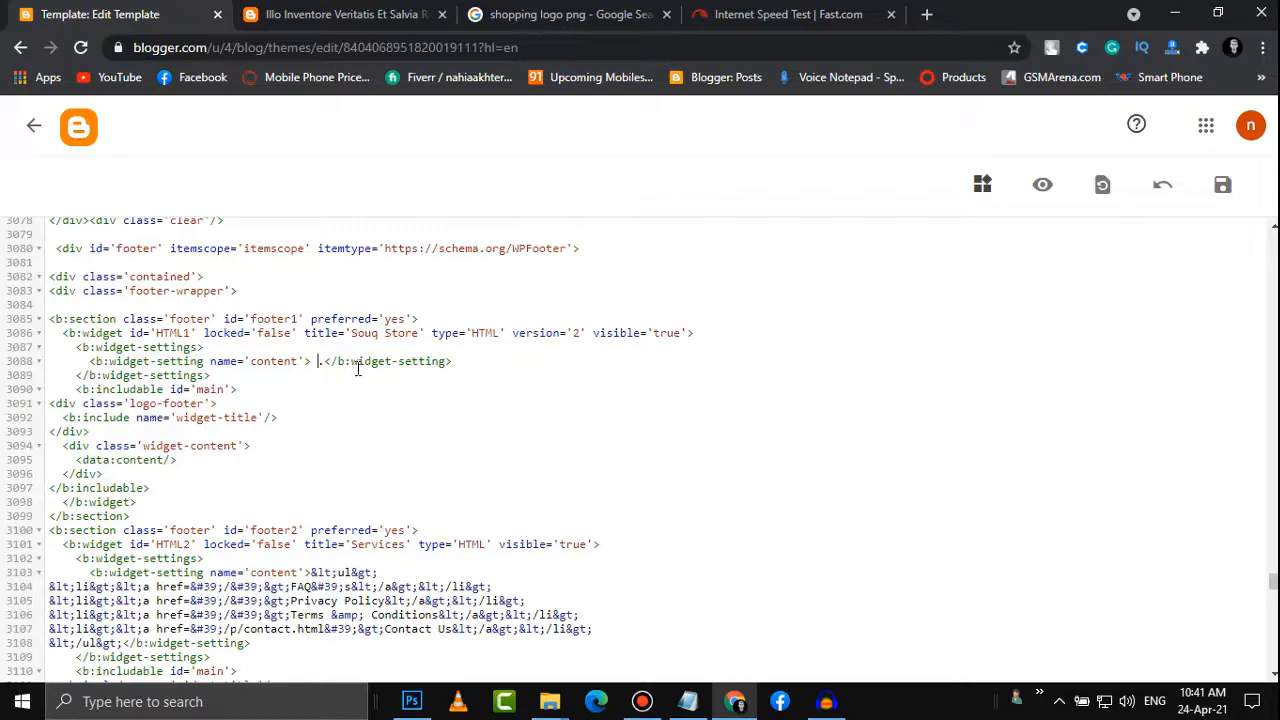
Open gomobilereview.blogspot.com in a new browser tab
click(928, 14)
text(go)
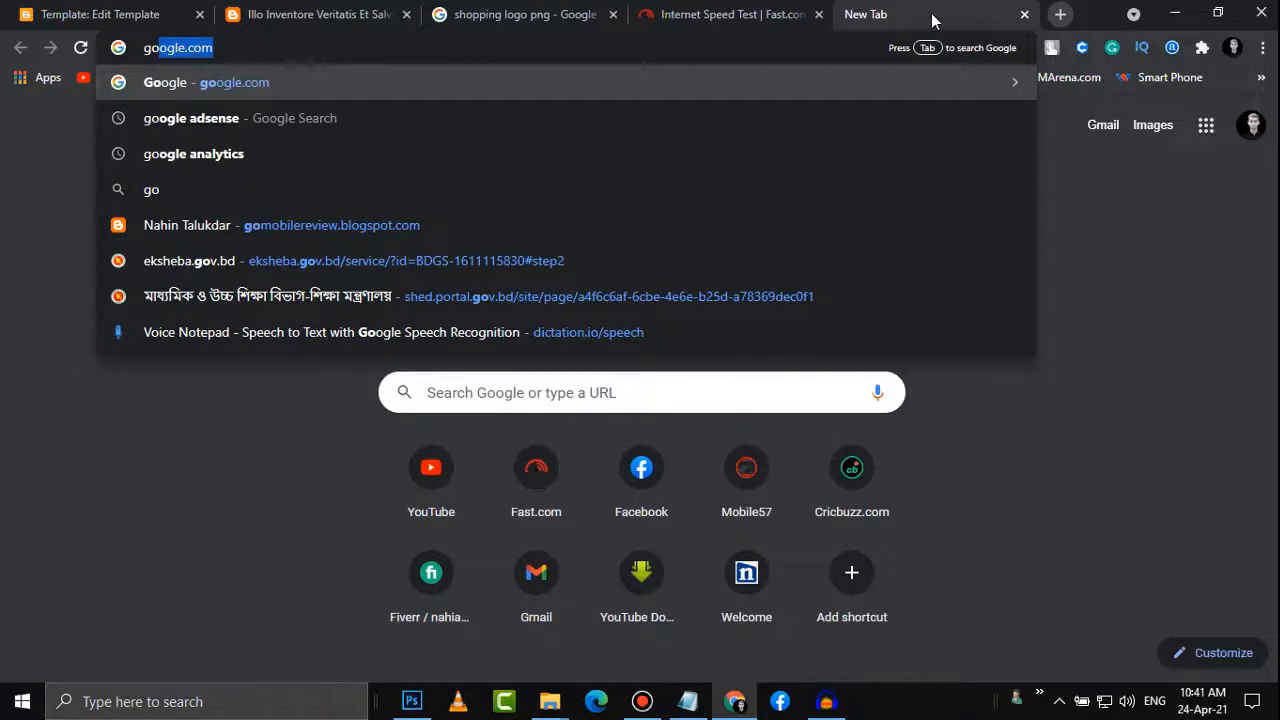
text(g)
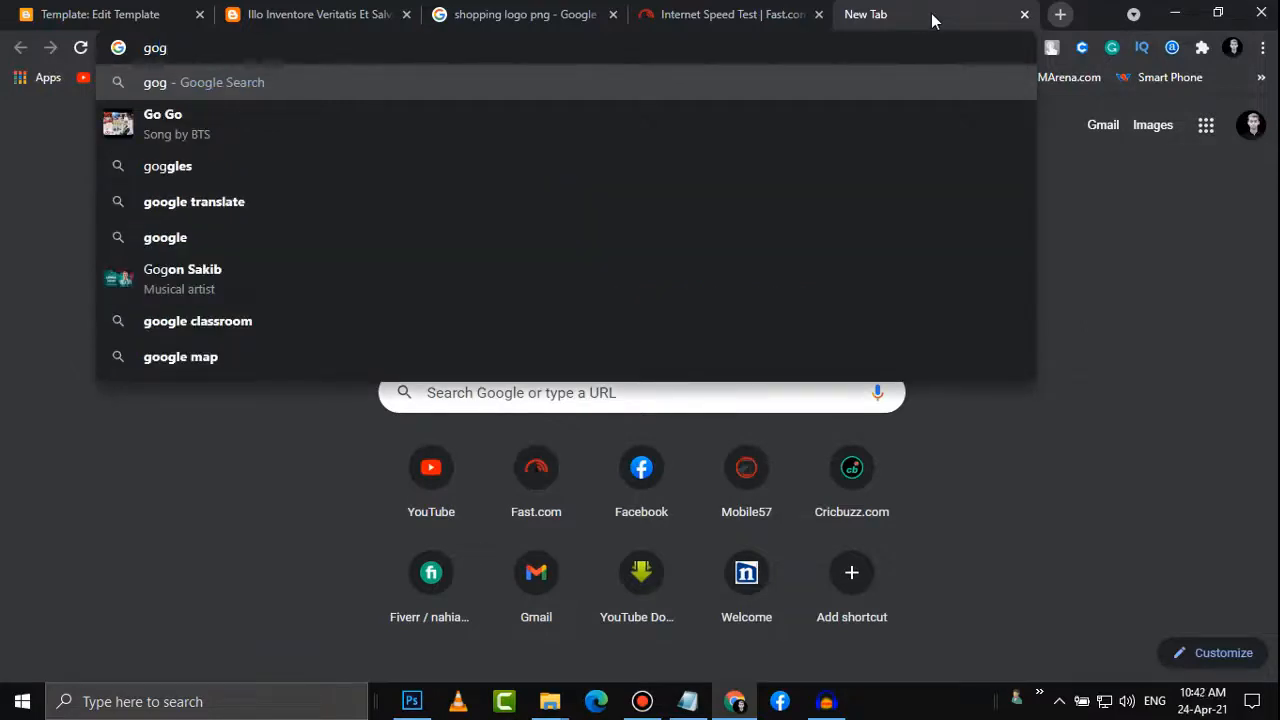
key(BackSpace)
text(m)
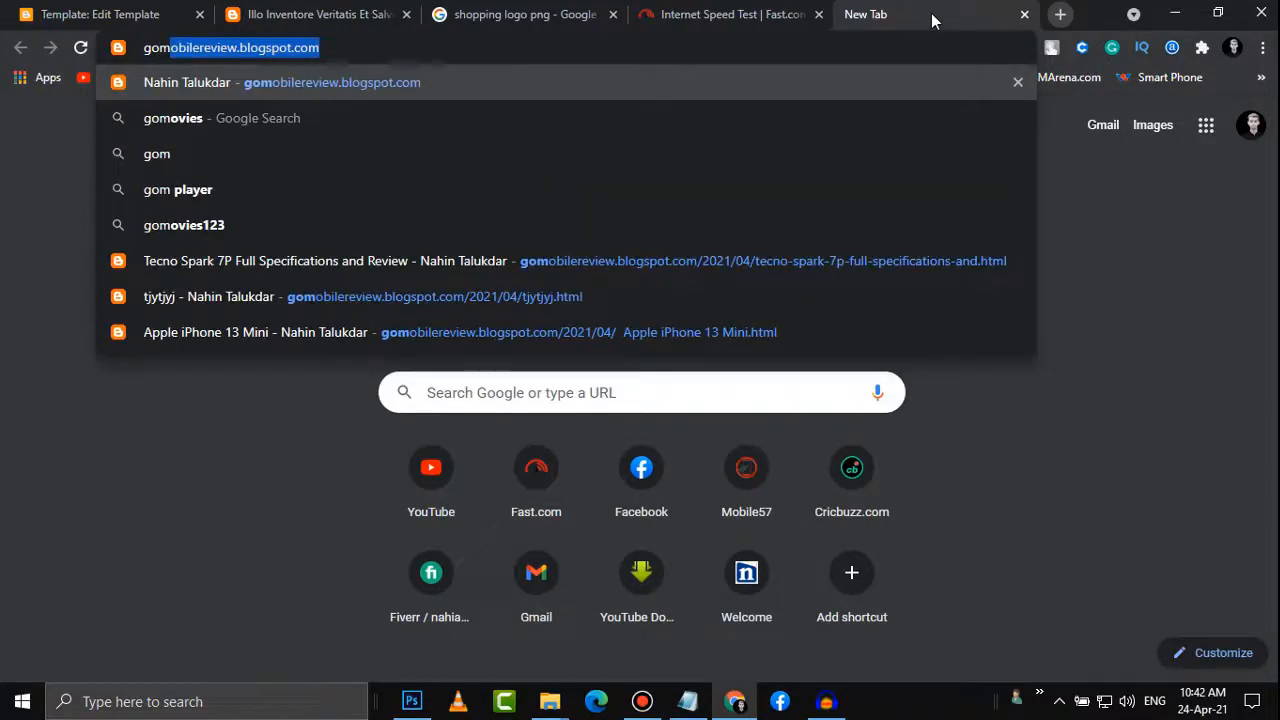
key(Return)
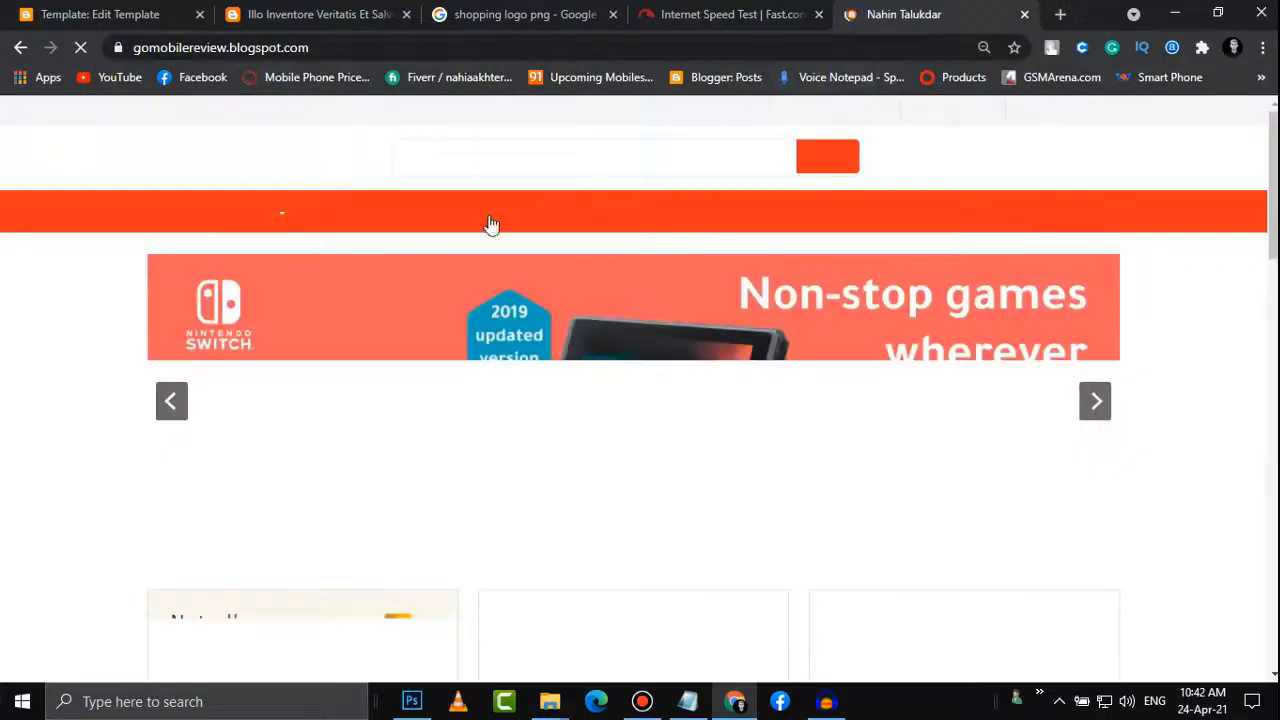
Copy the smartphone price and details description under Go Mobile Review in the site's footer
scroll(423, 286, down, 5)
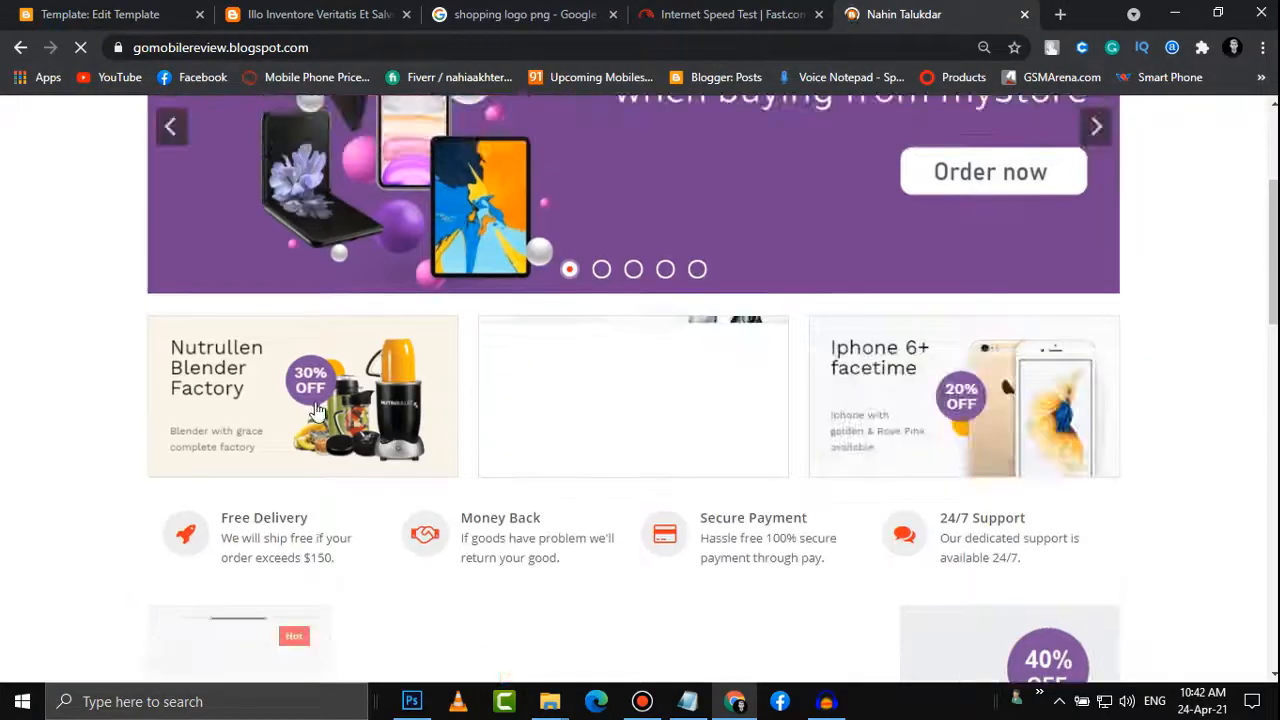
scroll(350, 400, down, 4)
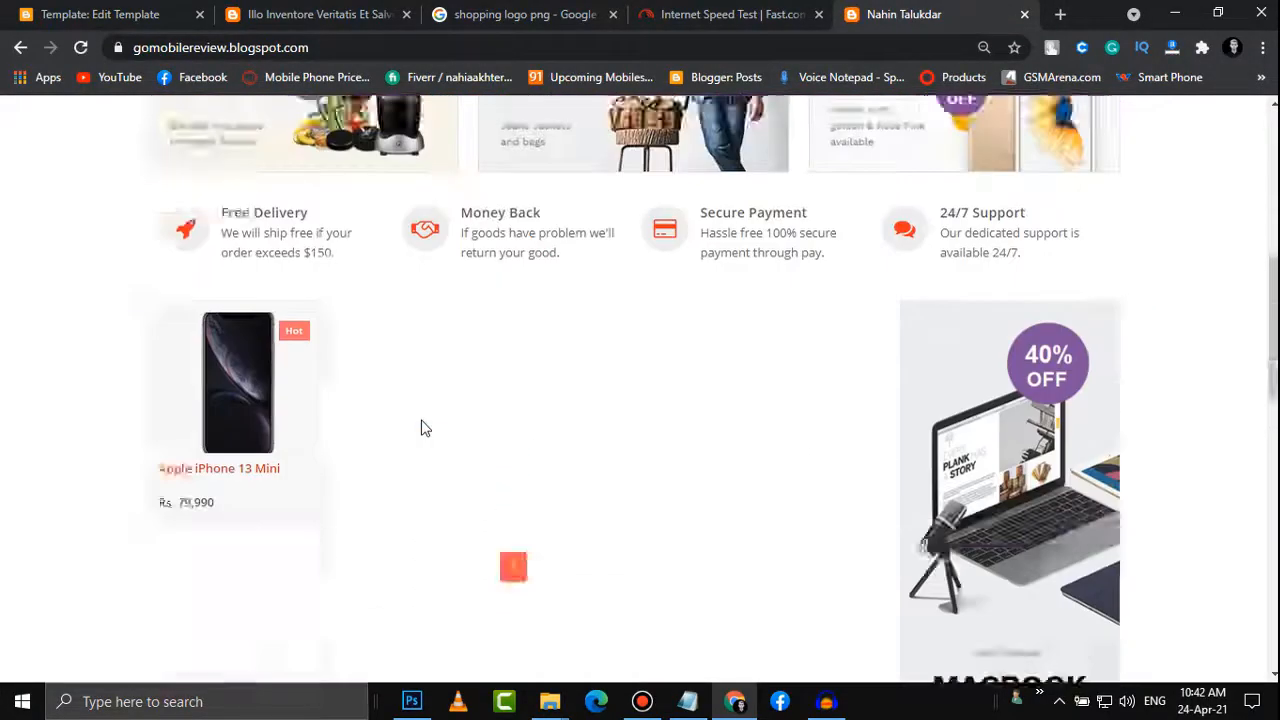
scroll(423, 429, down, 10)
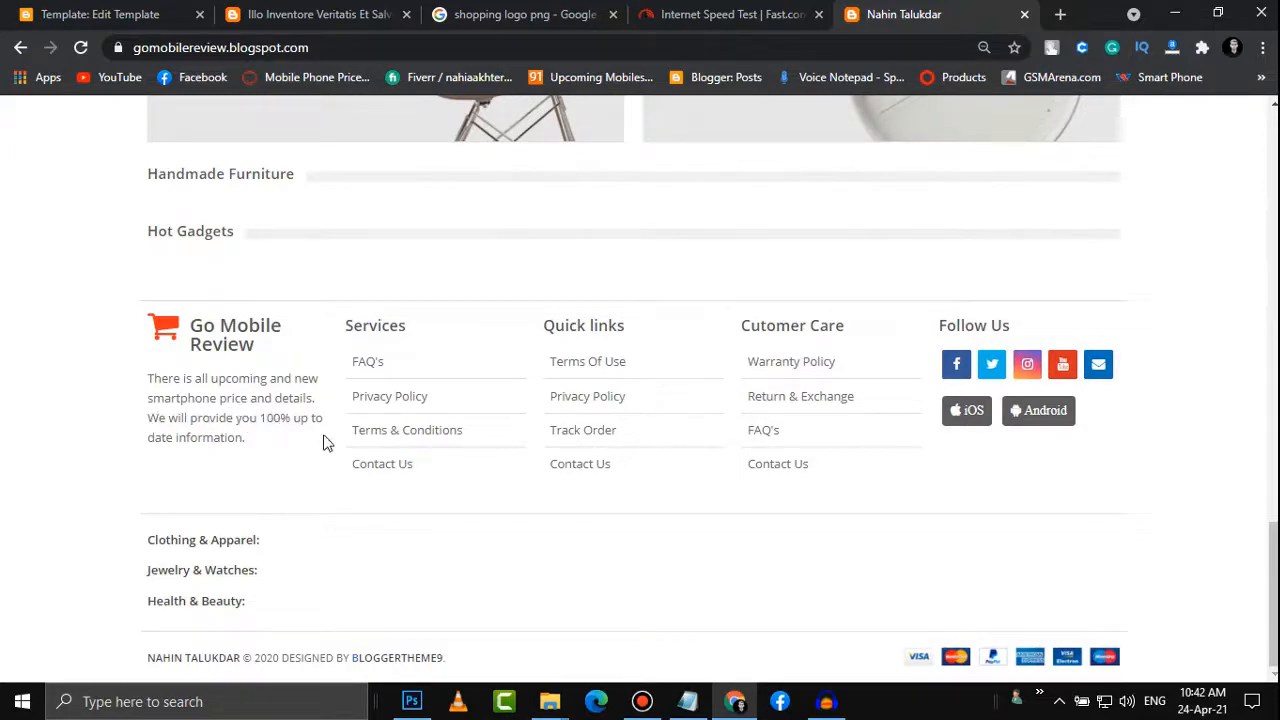
drag(277, 449, 148, 378)
key(ctrl+c)
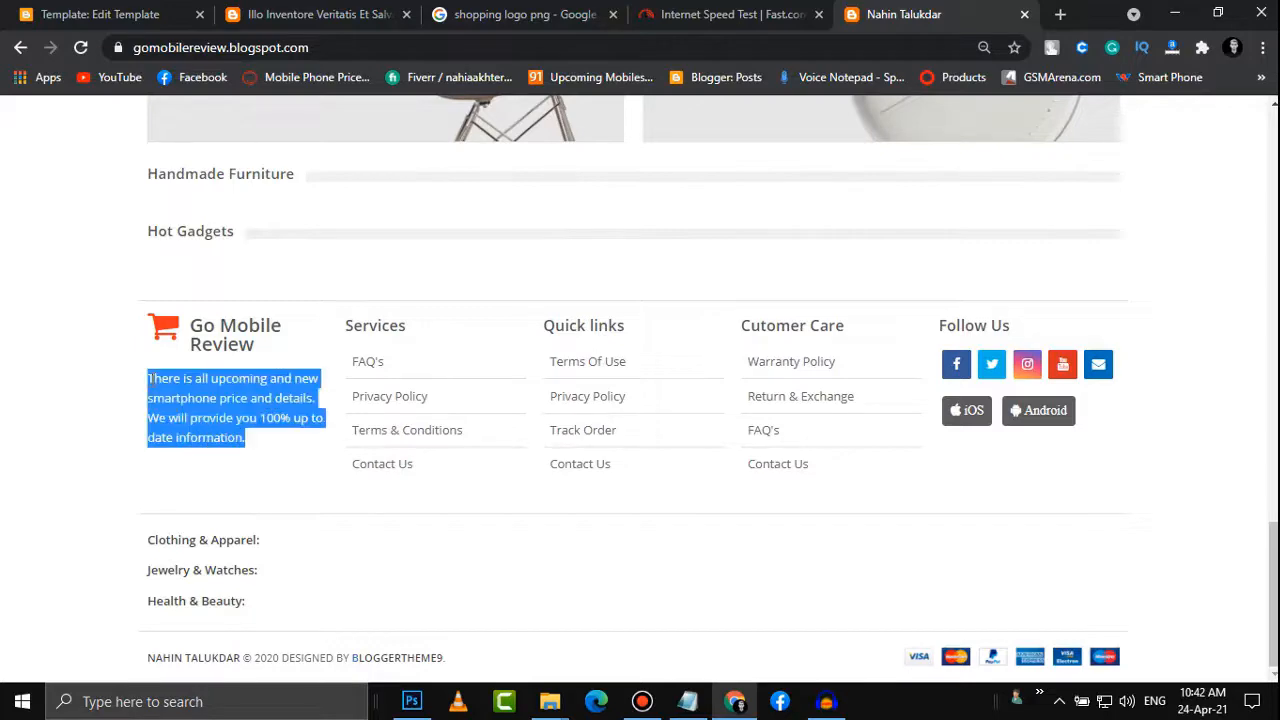
Insert "There is all upcoming and new smartphone price and details. We will provide you 100% up to date information." as the footer description and save the theme
click(85, 14)
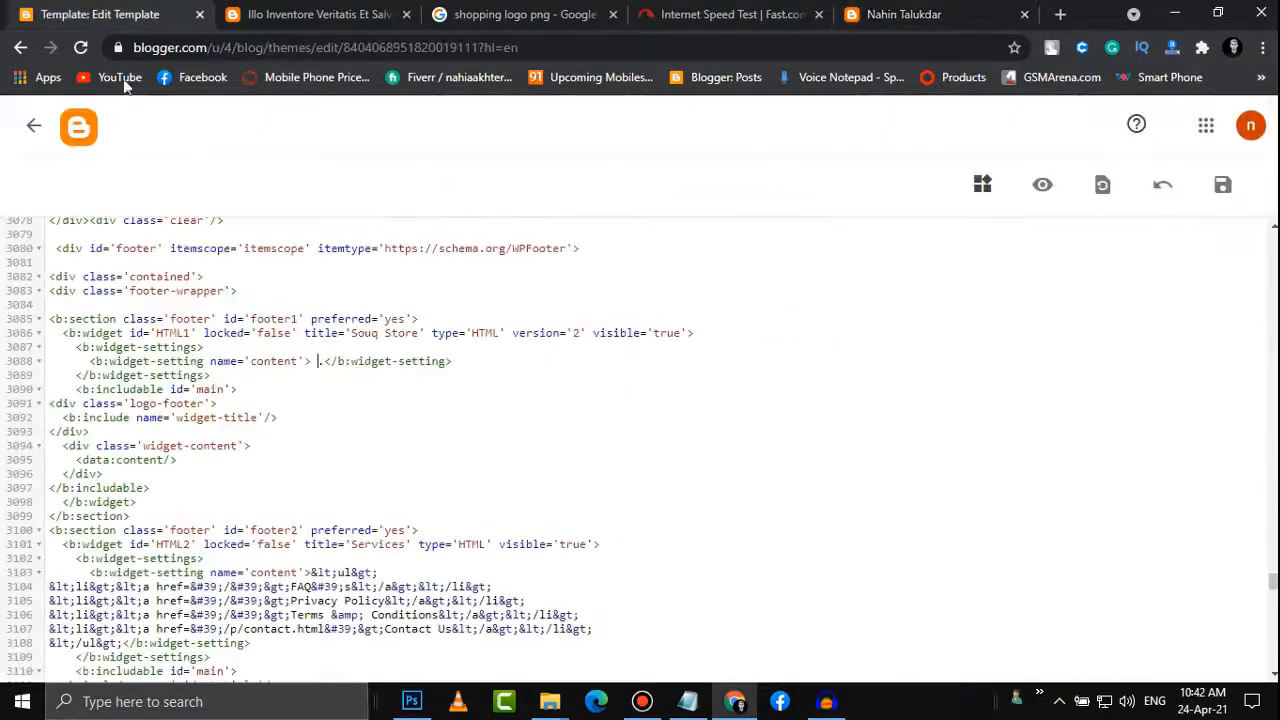
click(337, 10)
click(100, 14)
scroll(343, 497, down, 2)
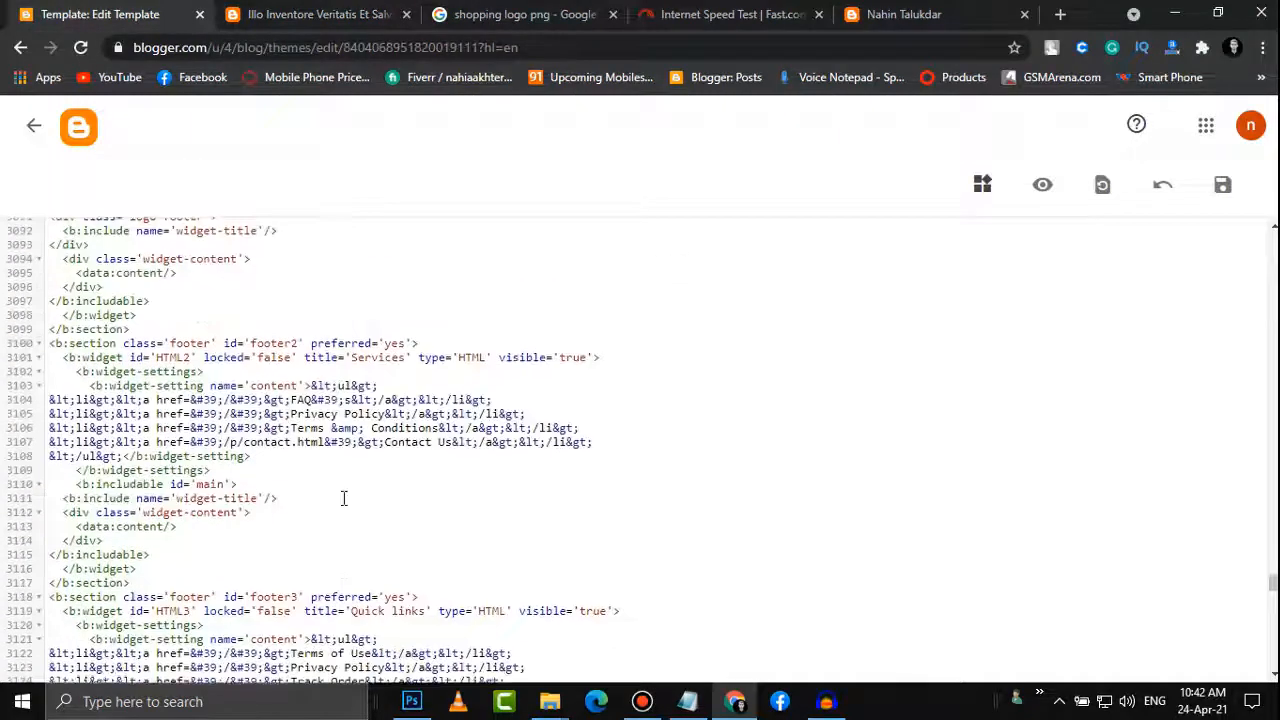
scroll(345, 470, up, 2)
key(ctrl+v)
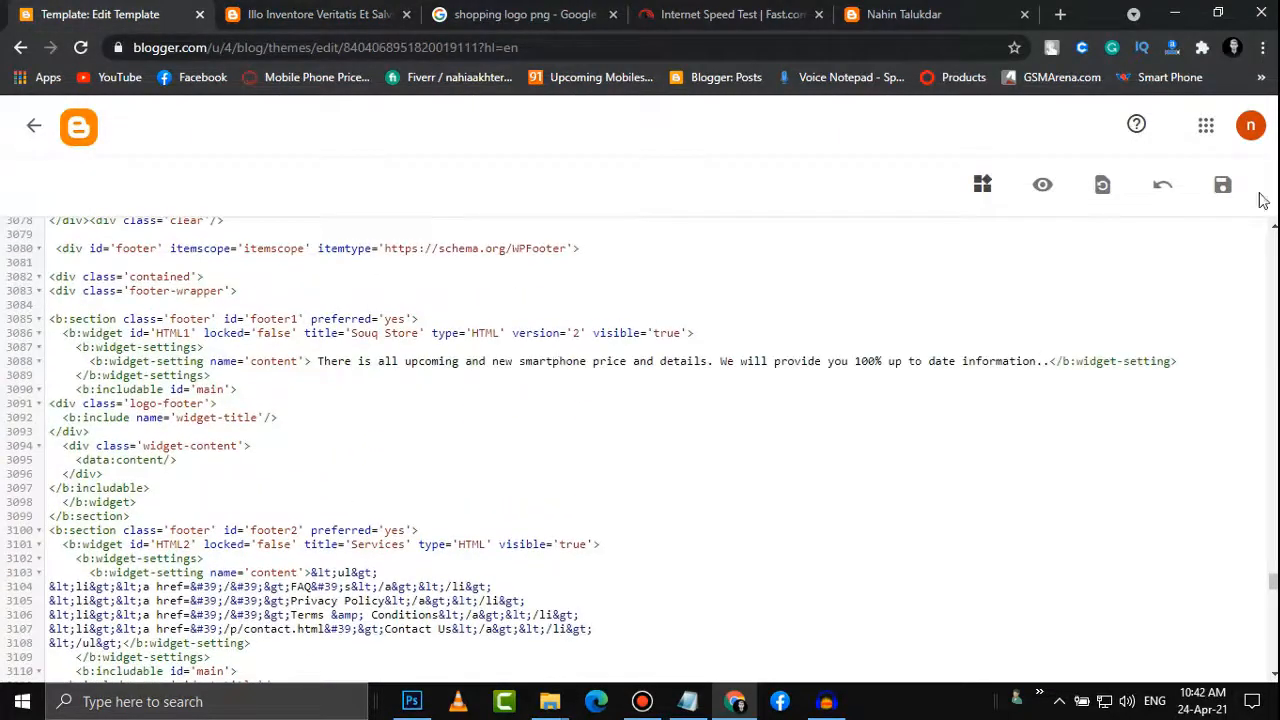
click(1222, 184)
Reload the demo product page and check its footer description and page header
click(320, 14)
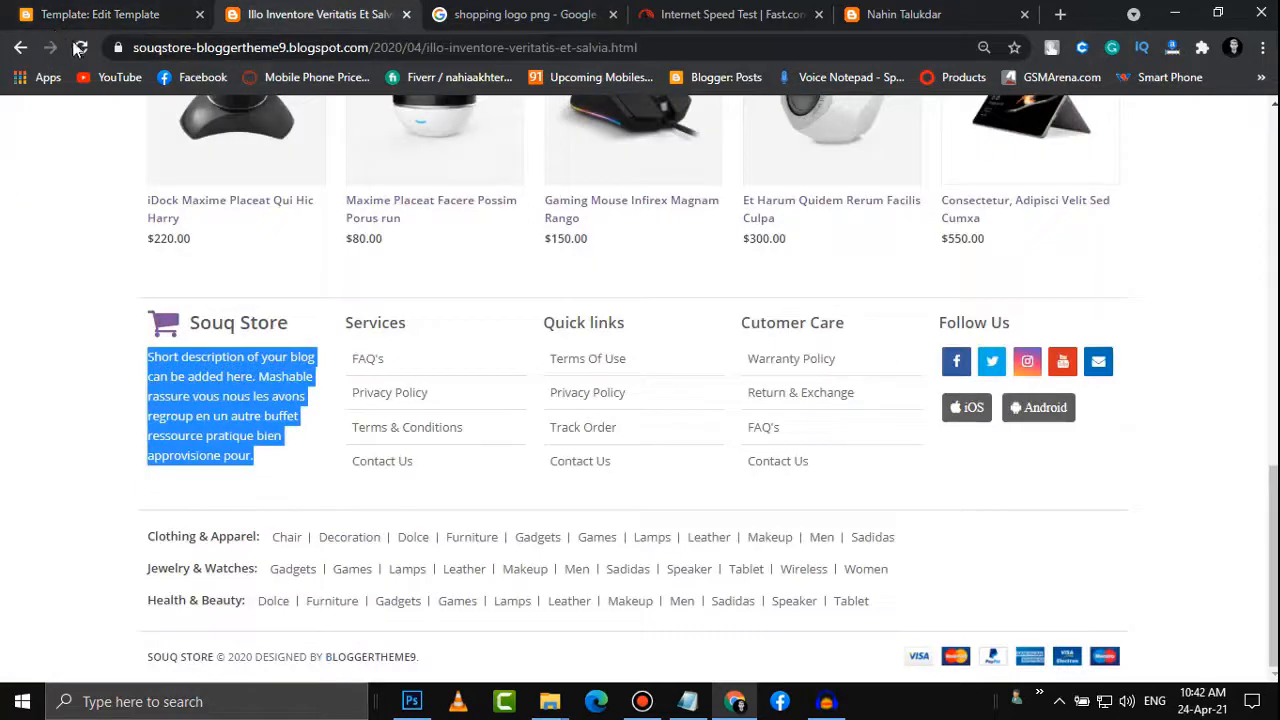
click(81, 48)
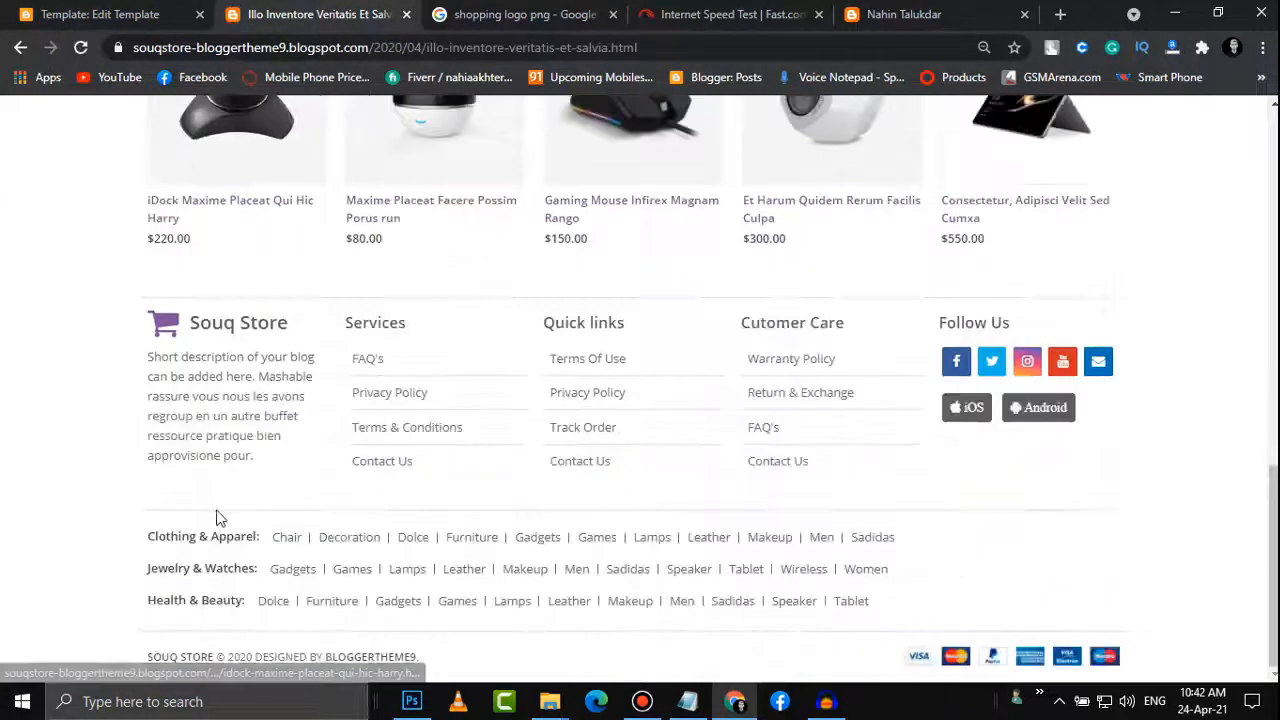
click(81, 48)
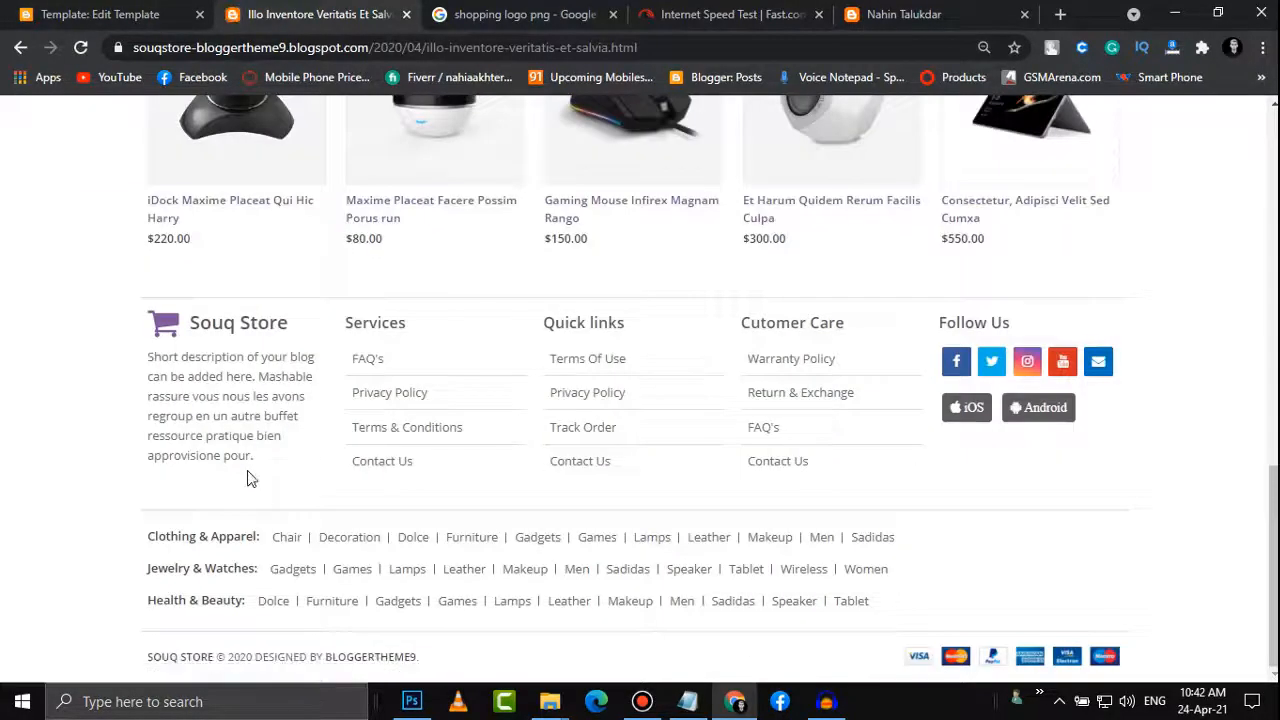
scroll(265, 474, up, 13)
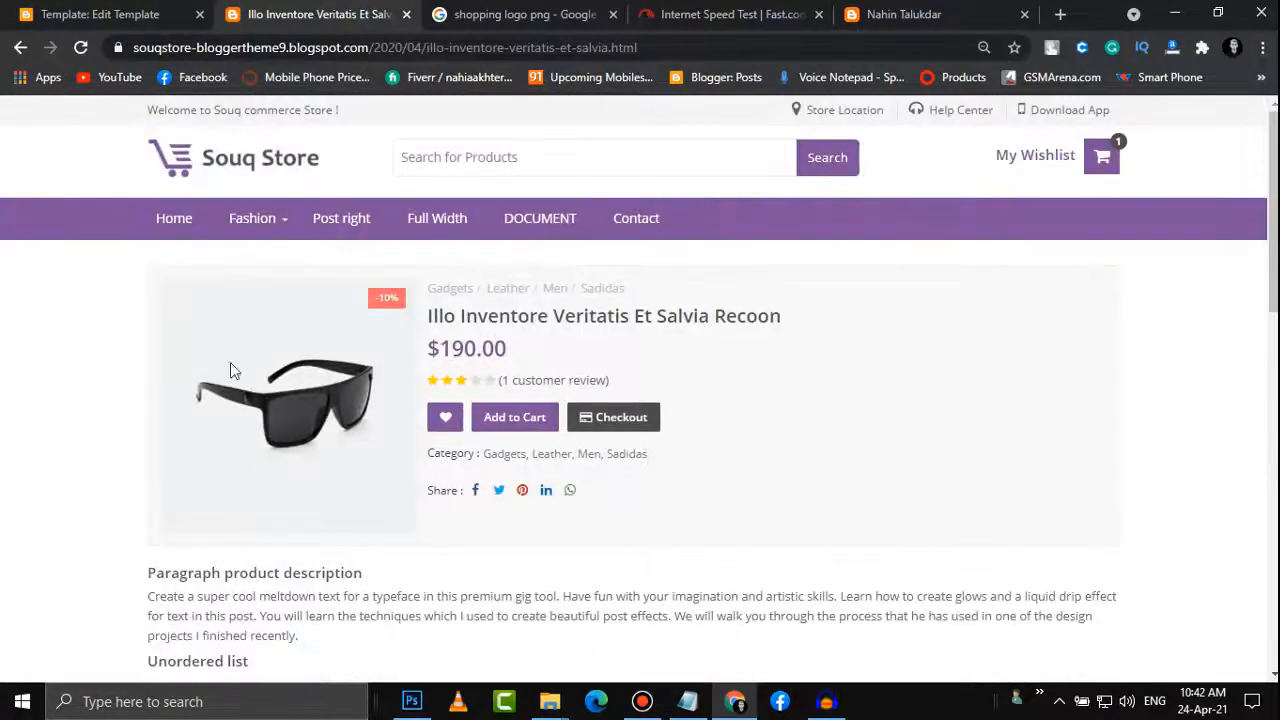
Close the demo product page and preview the edited theme down to its footer
click(168, 13)
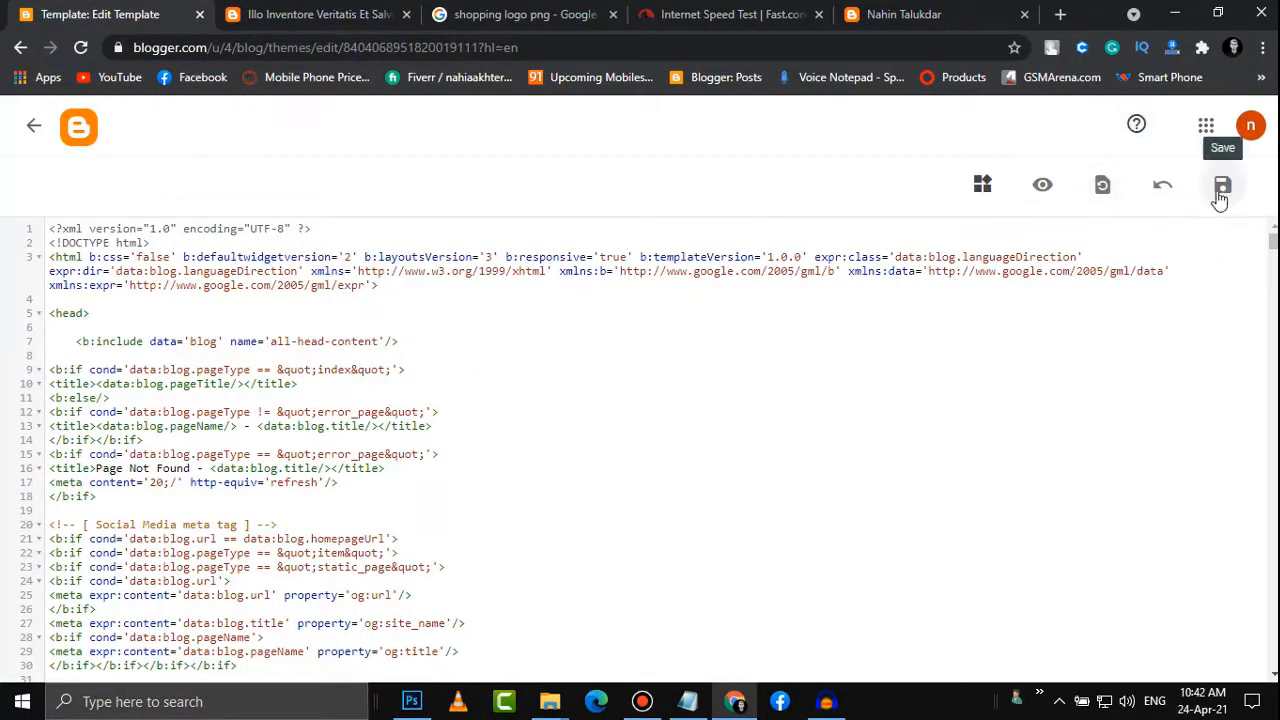
click(1042, 186)
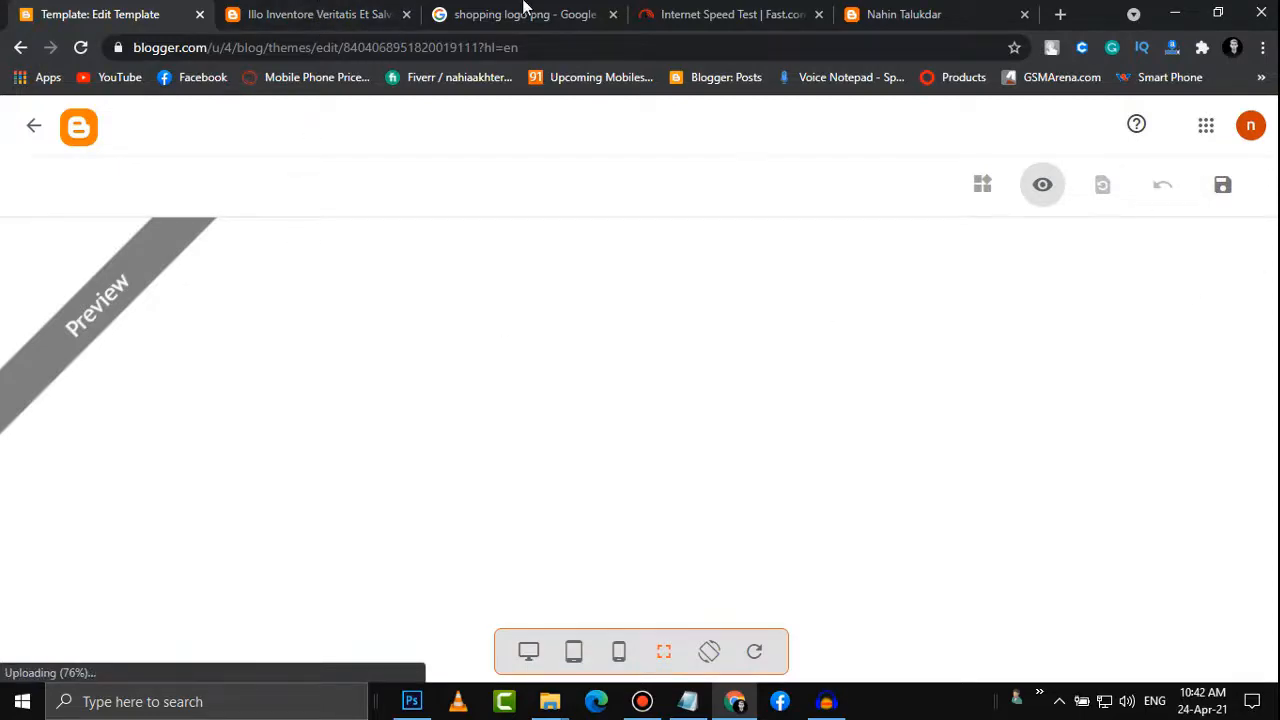
click(406, 14)
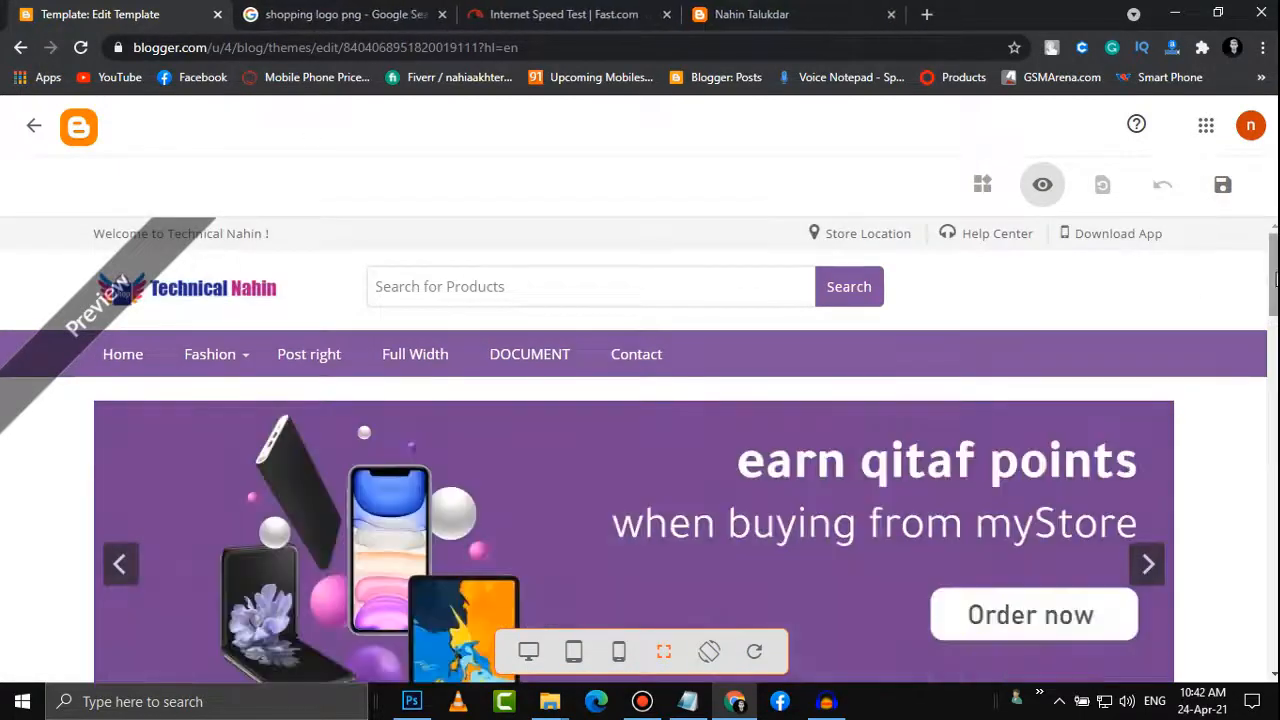
drag(1275, 283, 1275, 635)
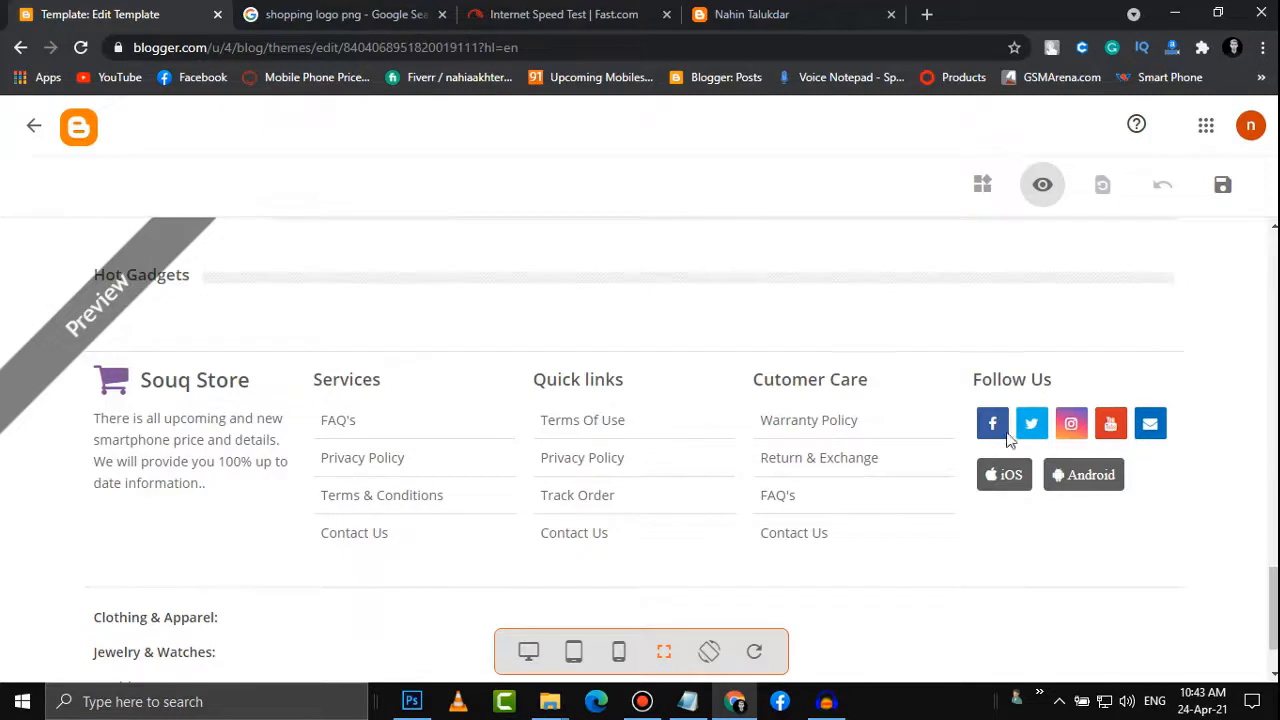
scroll(980, 468, down, 1)
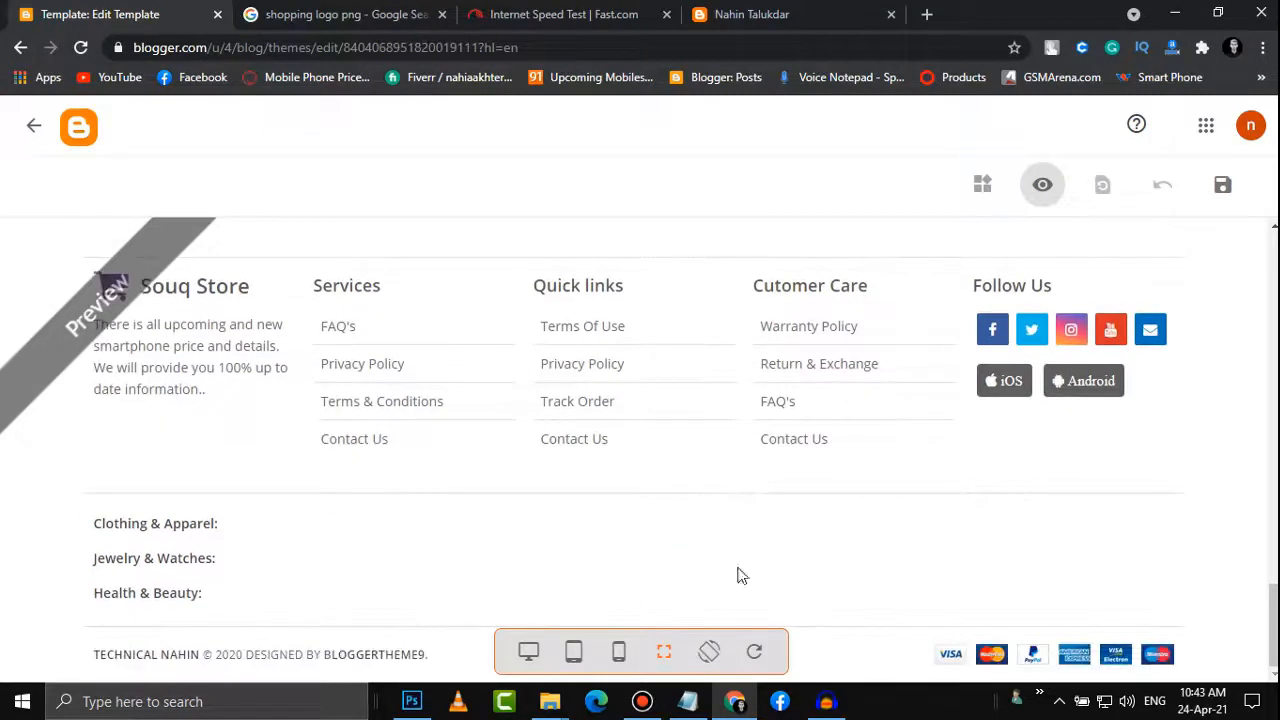
scroll(900, 550, up, 1)
scroll(990, 545, down, 1)
right_click(1047, 660)
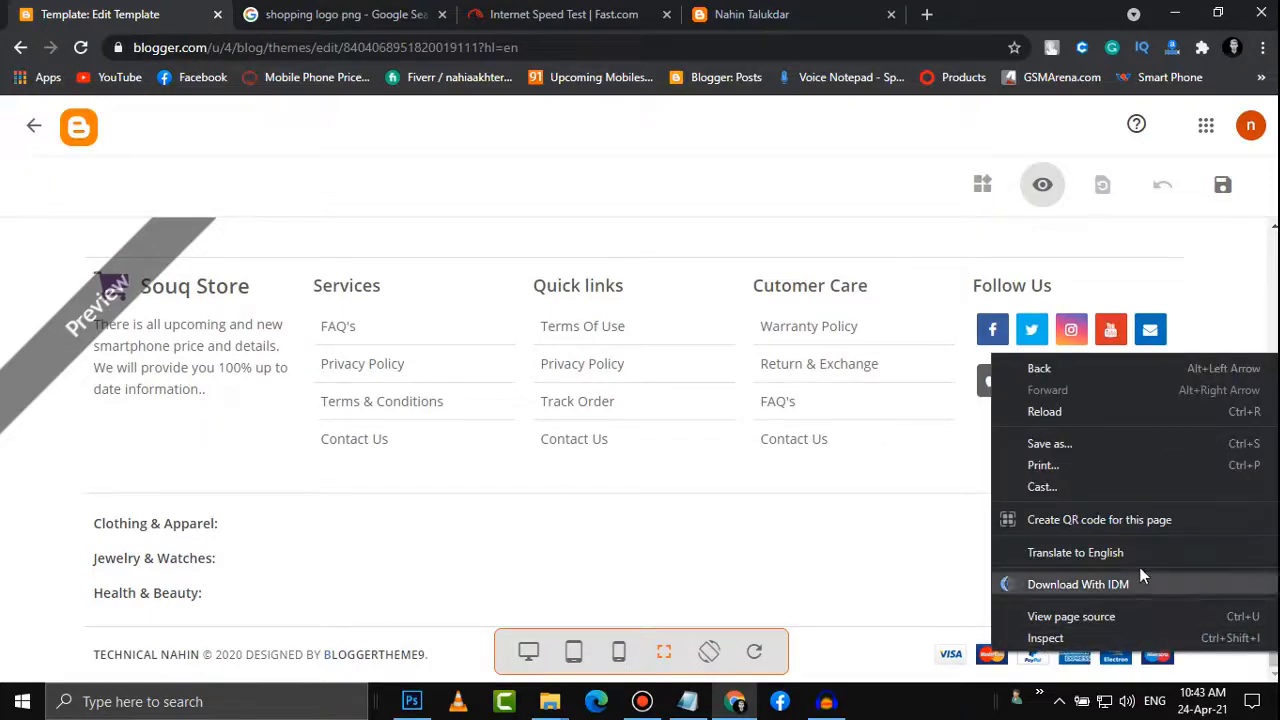
click(988, 664)
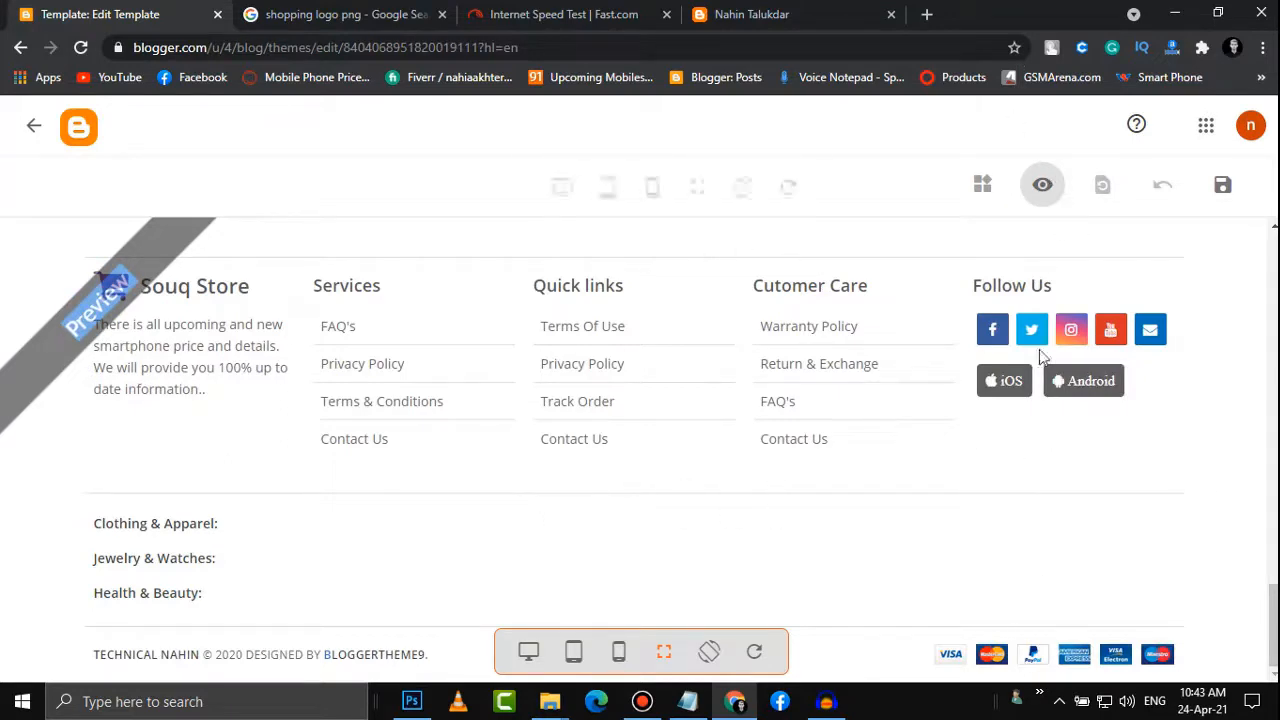
drag(1045, 447, 1026, 6)
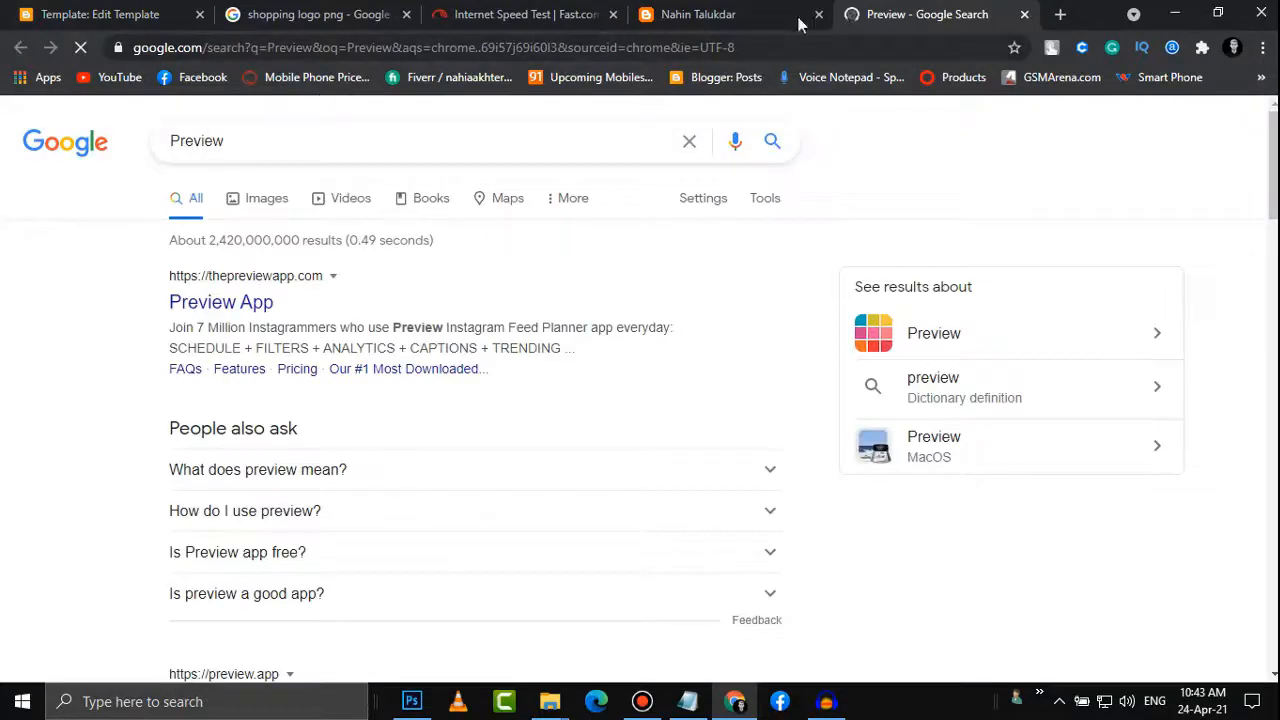
click(1026, 16)
click(354, 6)
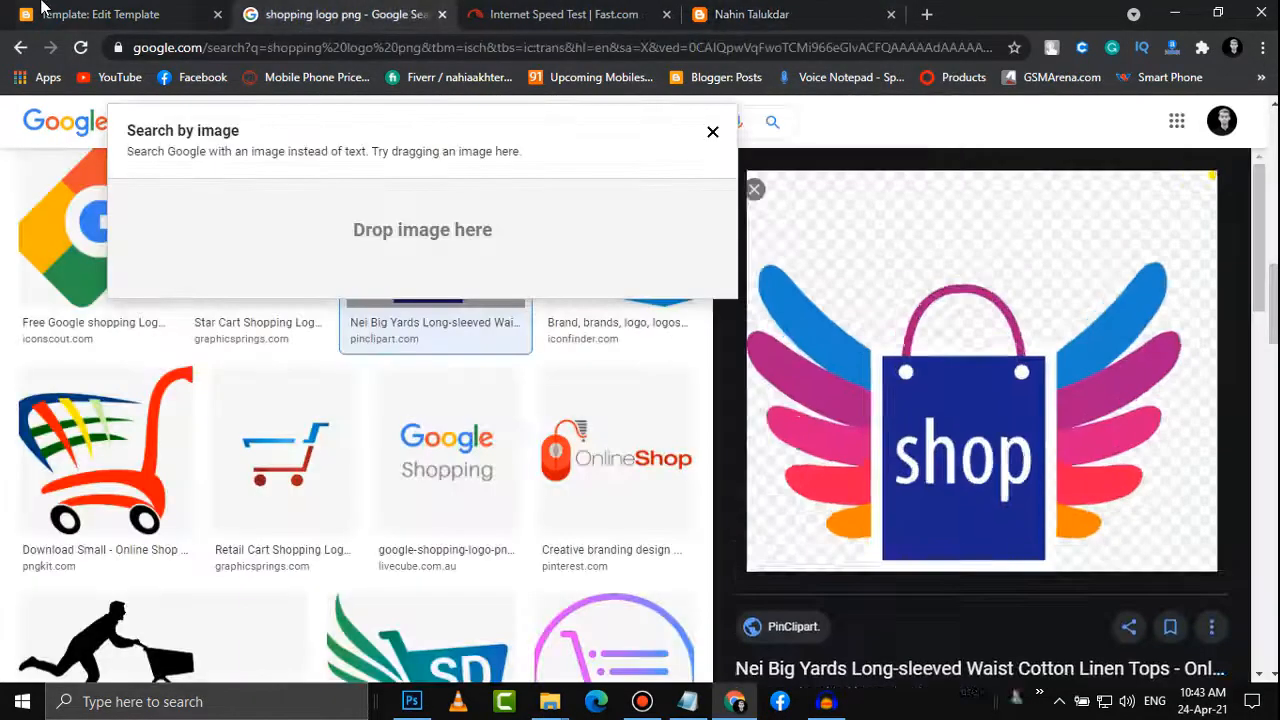
click(44, 6)
Leave the theme preview and open the live blog nechnicalnahin.blogspot.com in a new browser tab
click(1040, 185)
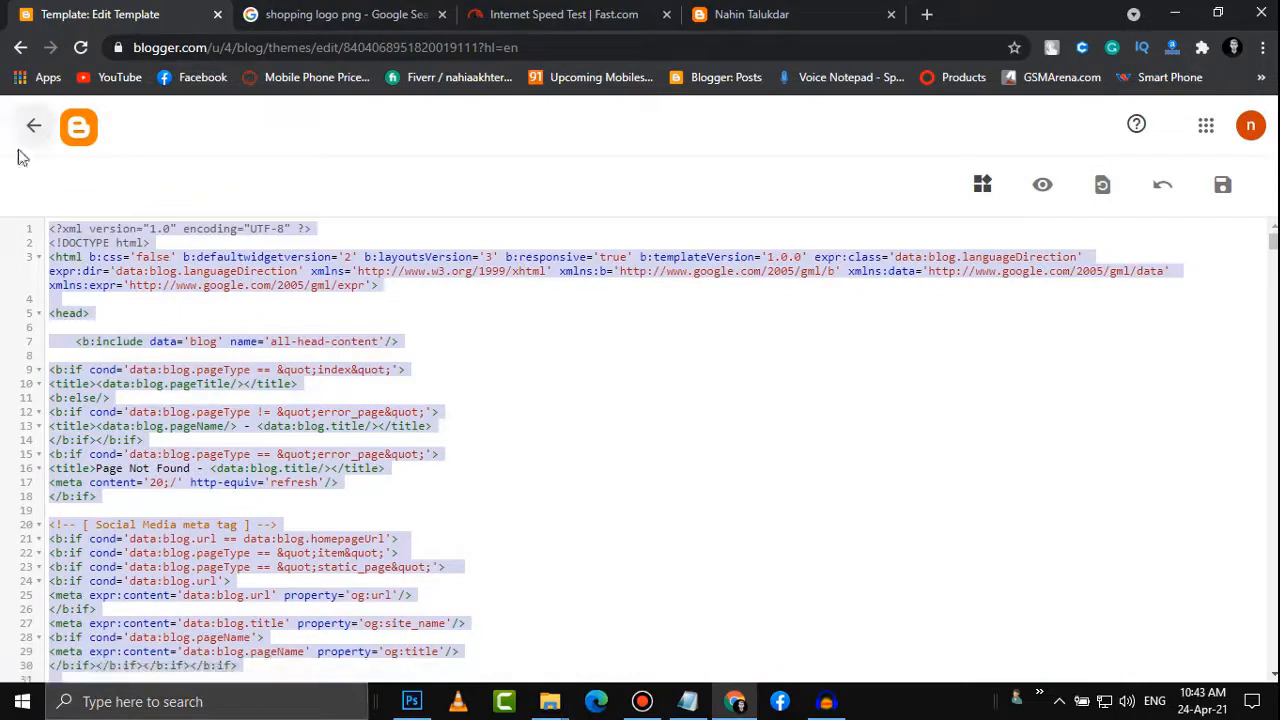
click(927, 15)
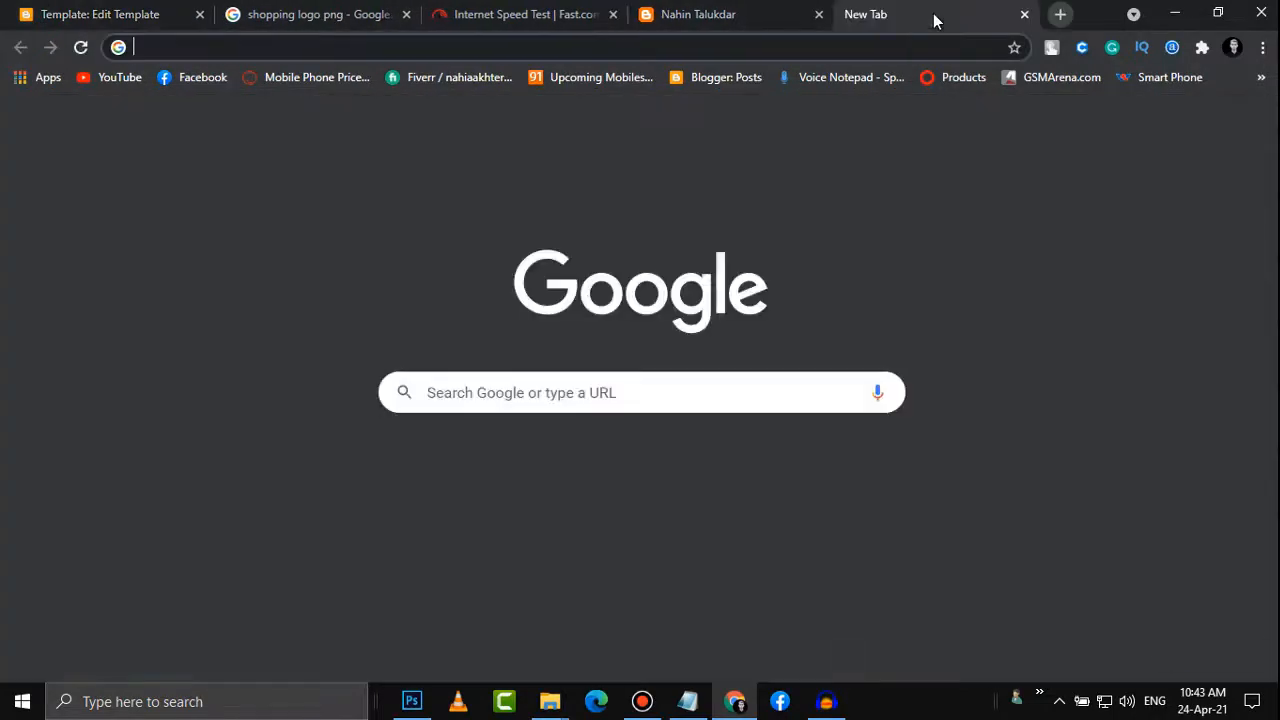
text(t)
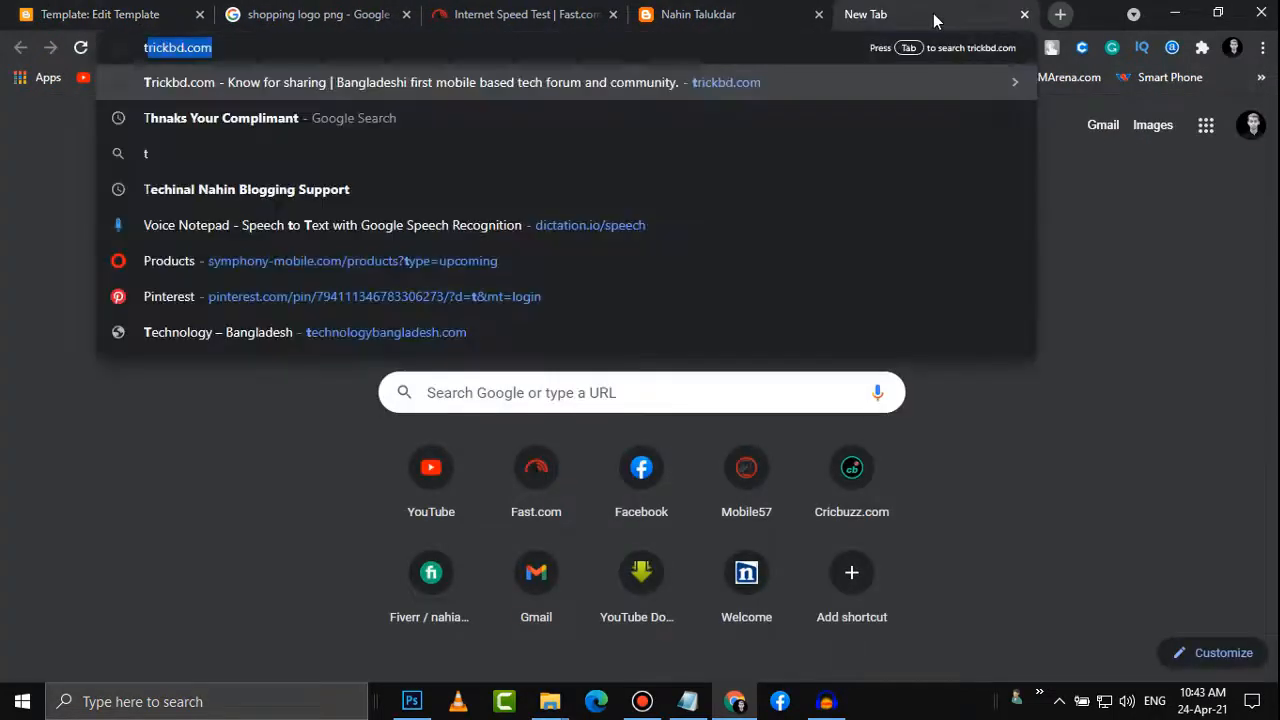
text(echnicalnahin.blogspot.com)
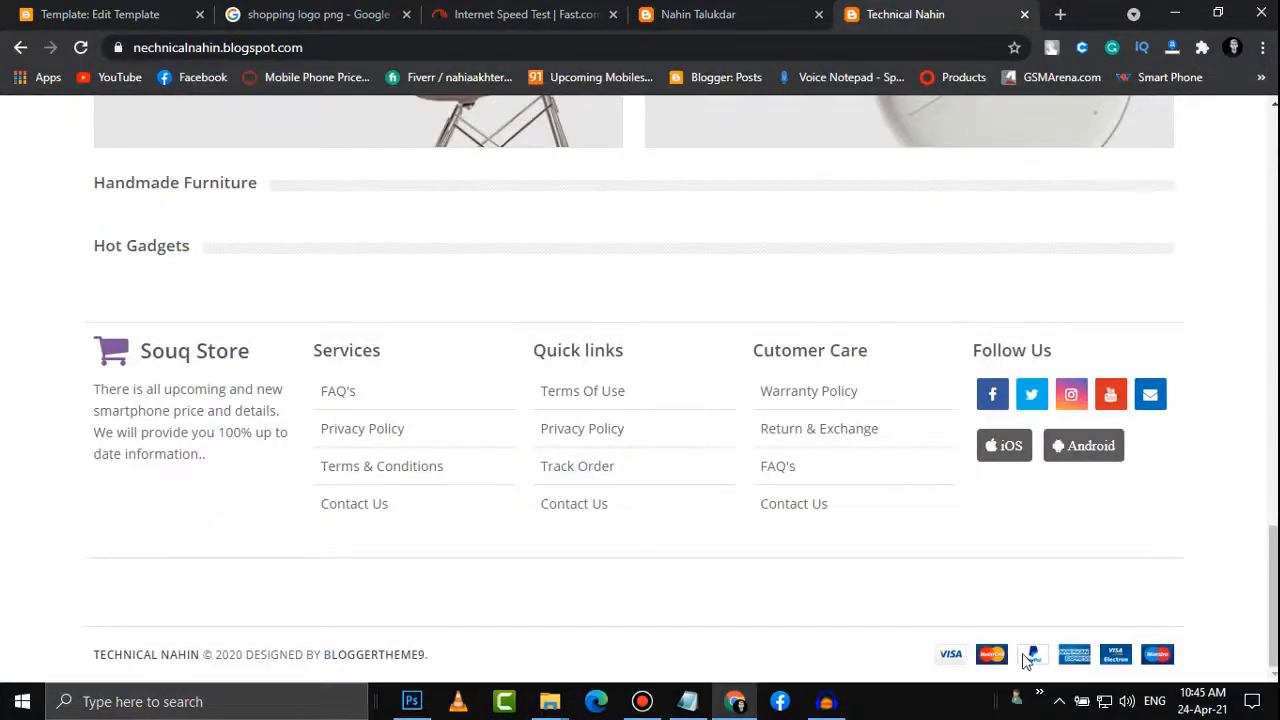
Copy the image address of the payment icons in the blog's footer and test it in a separate tab
right_click(1063, 655)
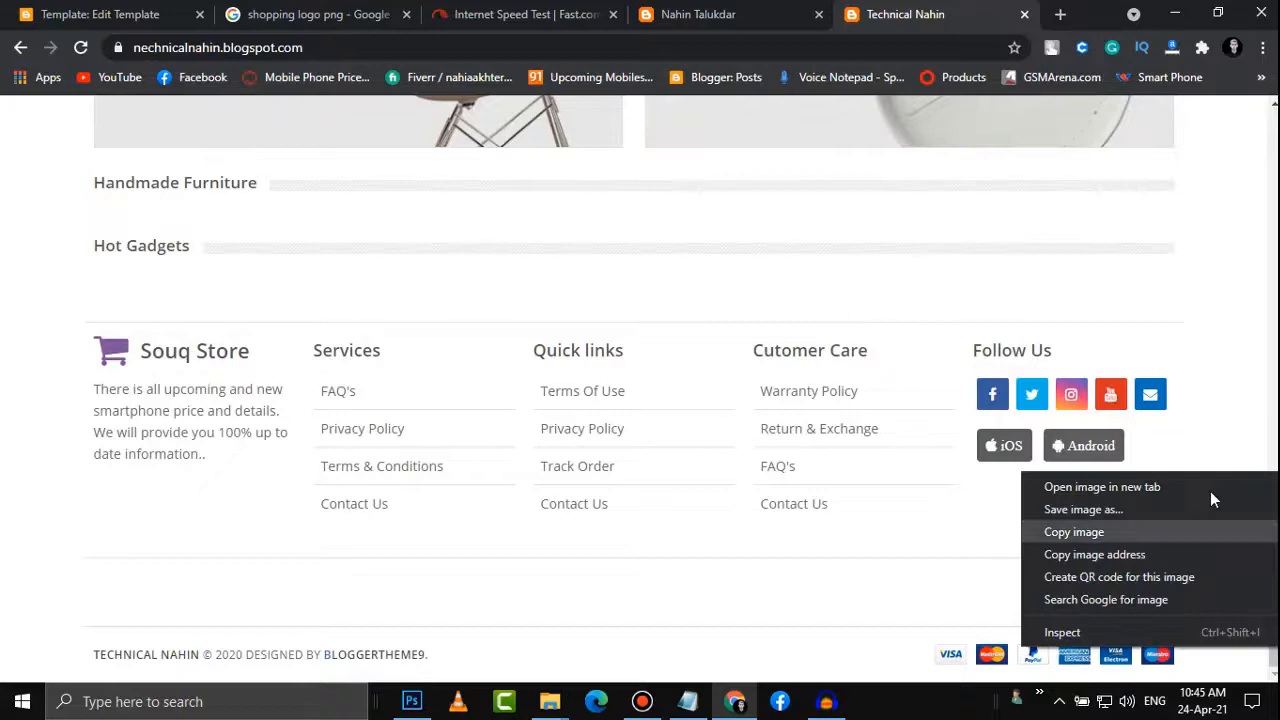
click(1094, 555)
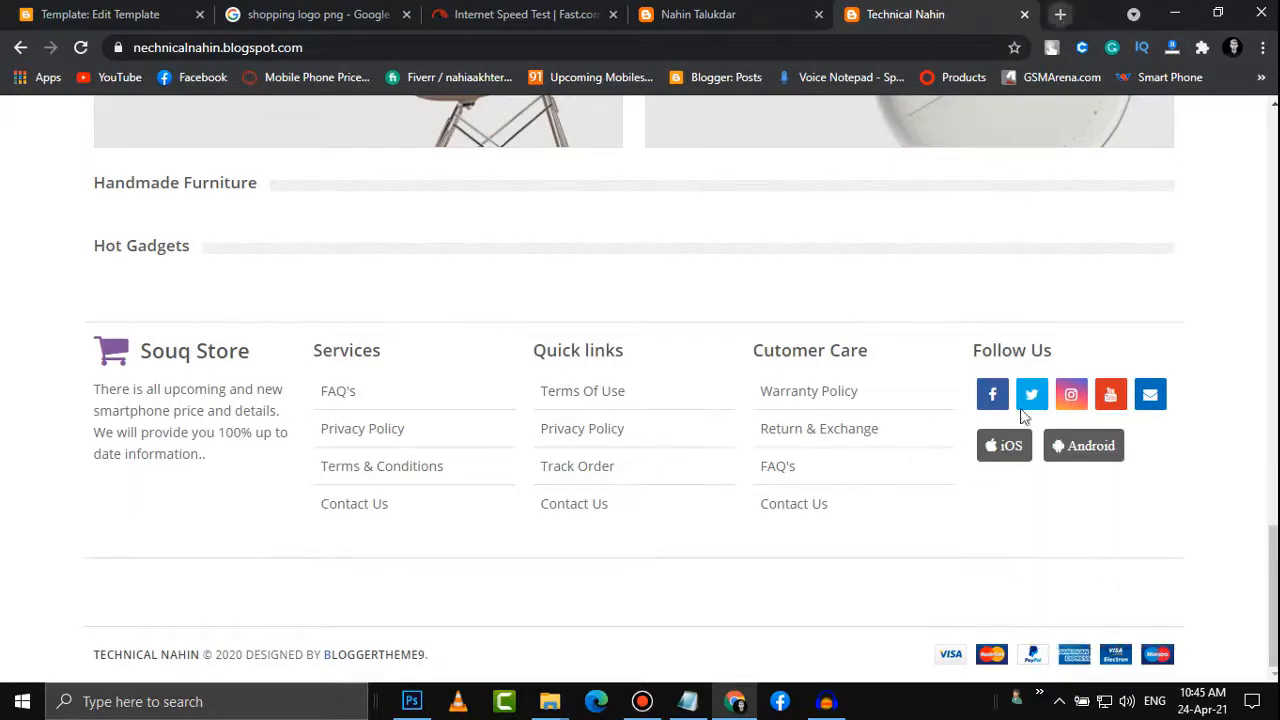
click(1060, 14)
key(ctrl+v)
key(Return)
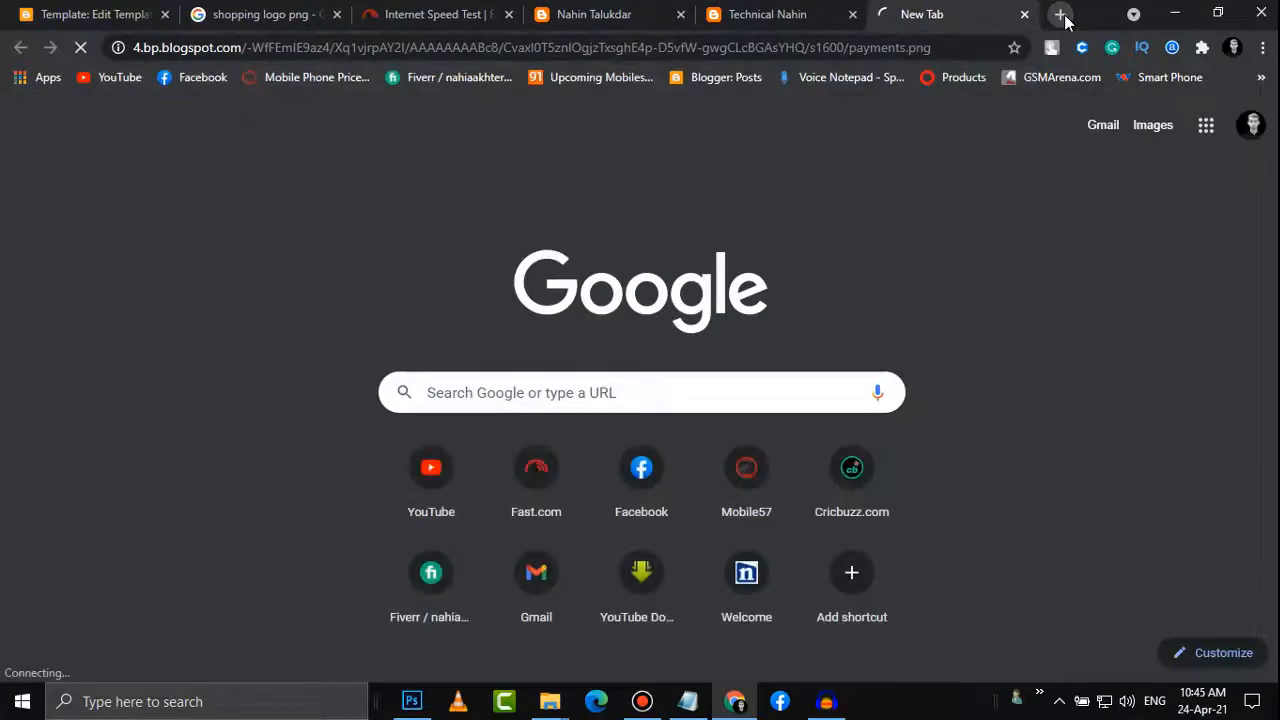
click(1024, 14)
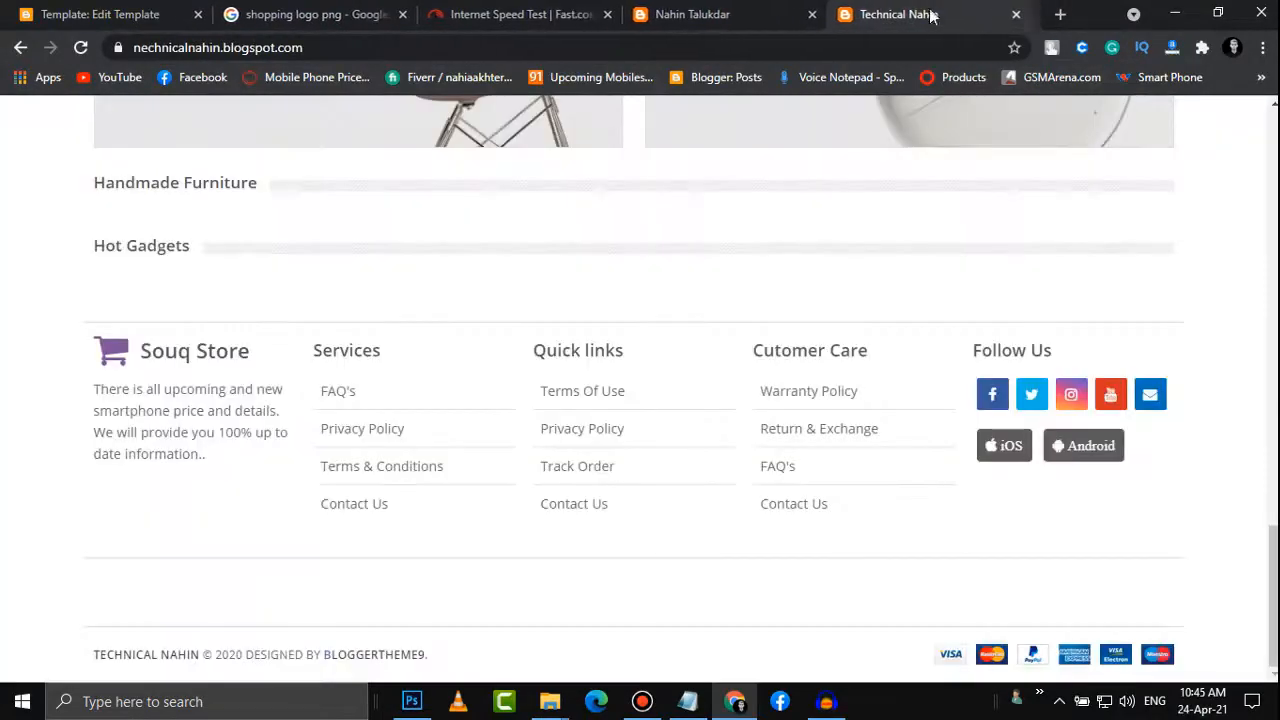
Search the theme's HTML code for the copied payments.png image address
click(134, 14)
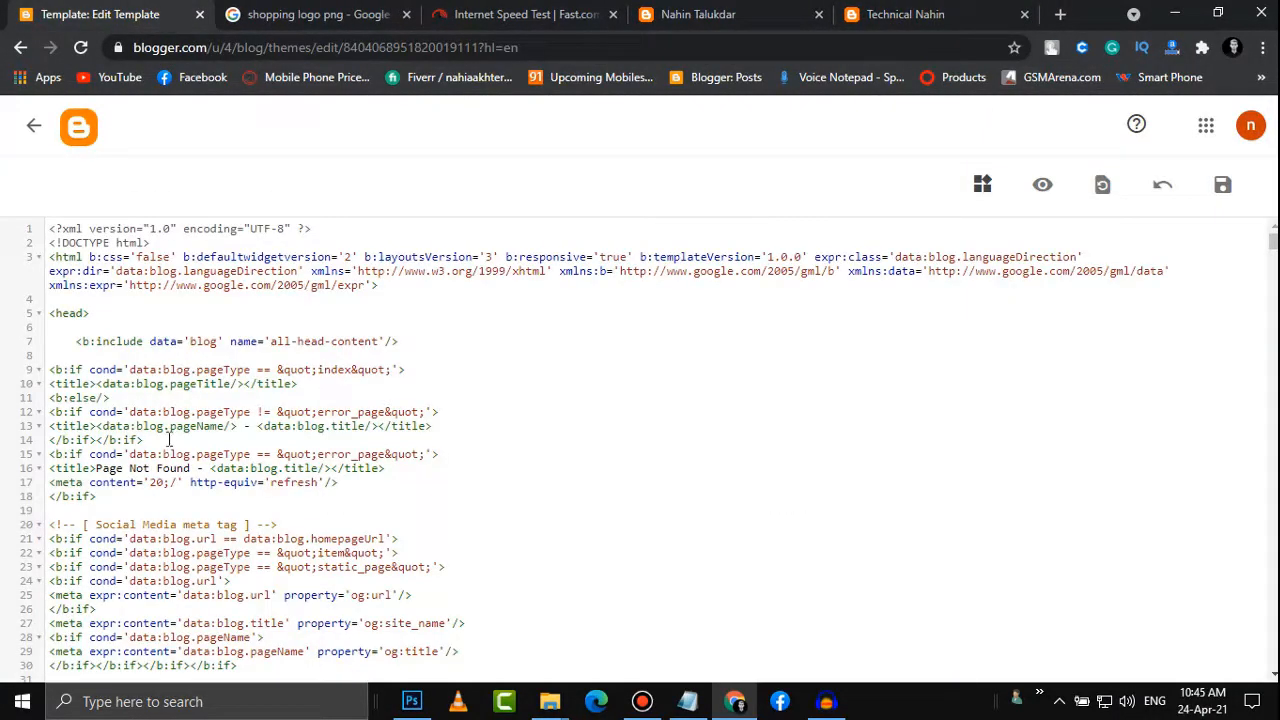
key(ctrl+f)
key(ctrl+v)
key(Return)
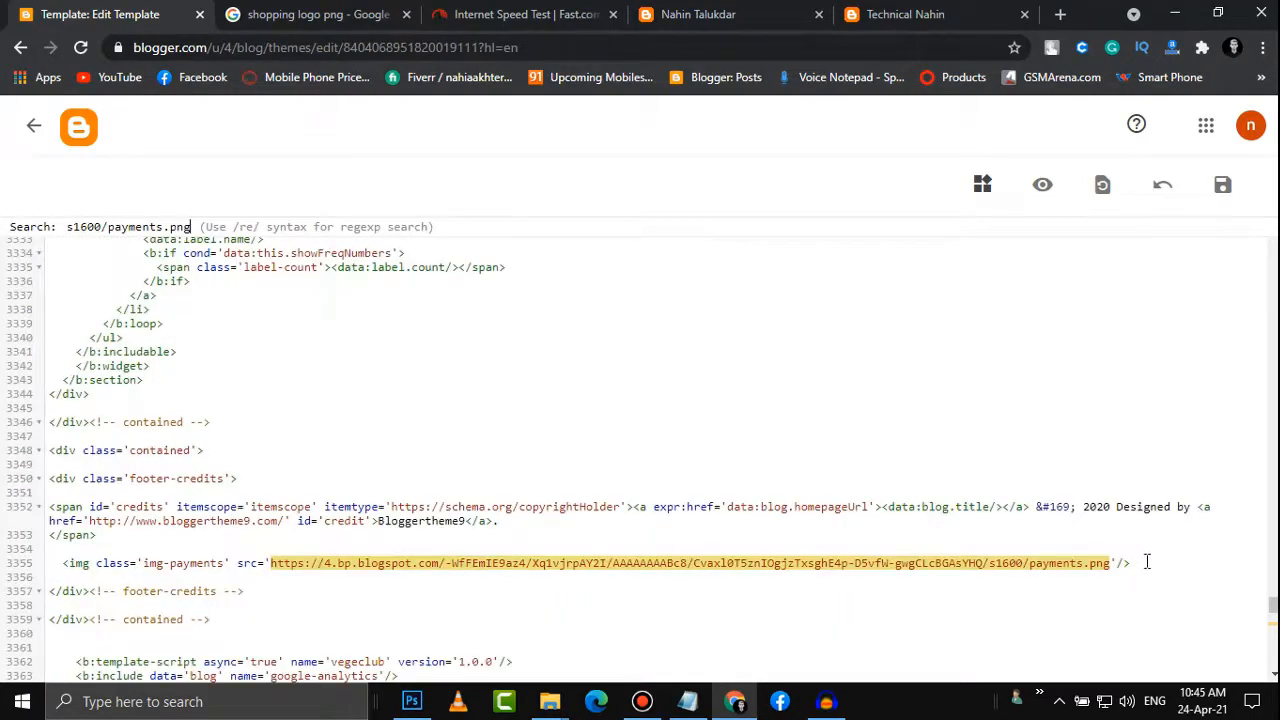
Delete the img-payments image tag from the footer credits, save the theme and reload the live blog
drag(1147, 562, 69, 560)
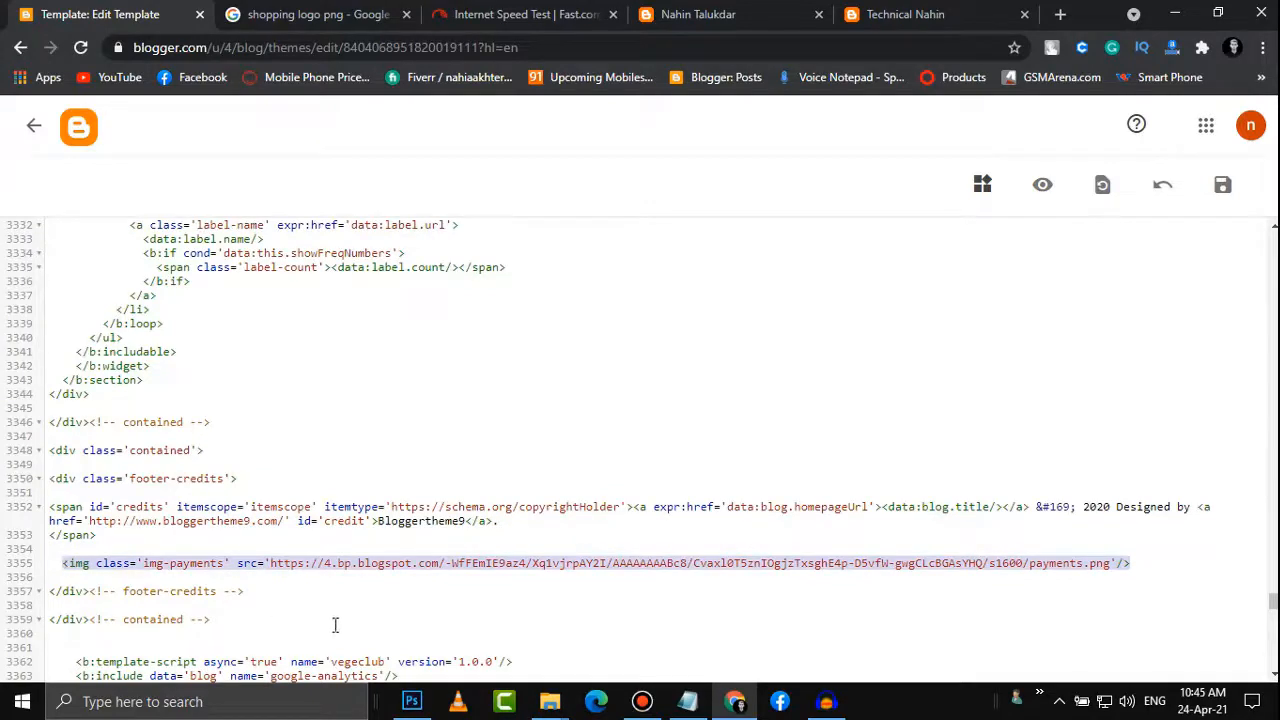
key(BackSpace)
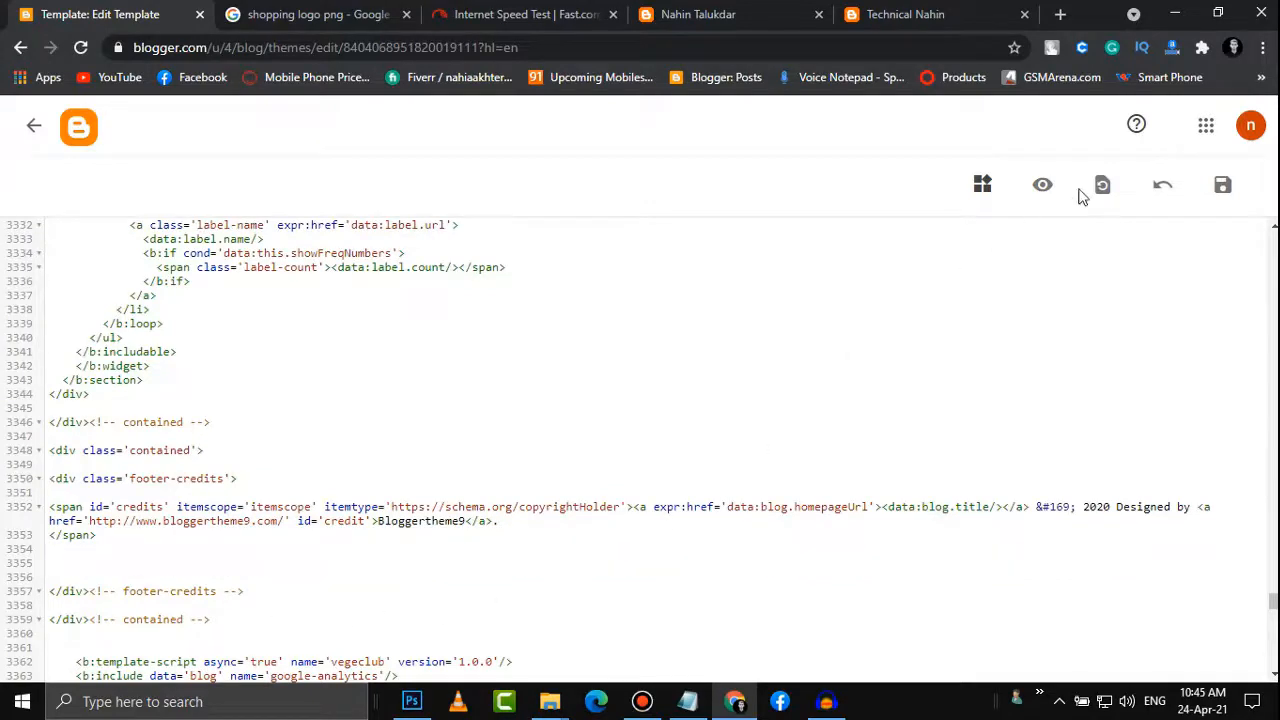
click(1222, 185)
click(890, 20)
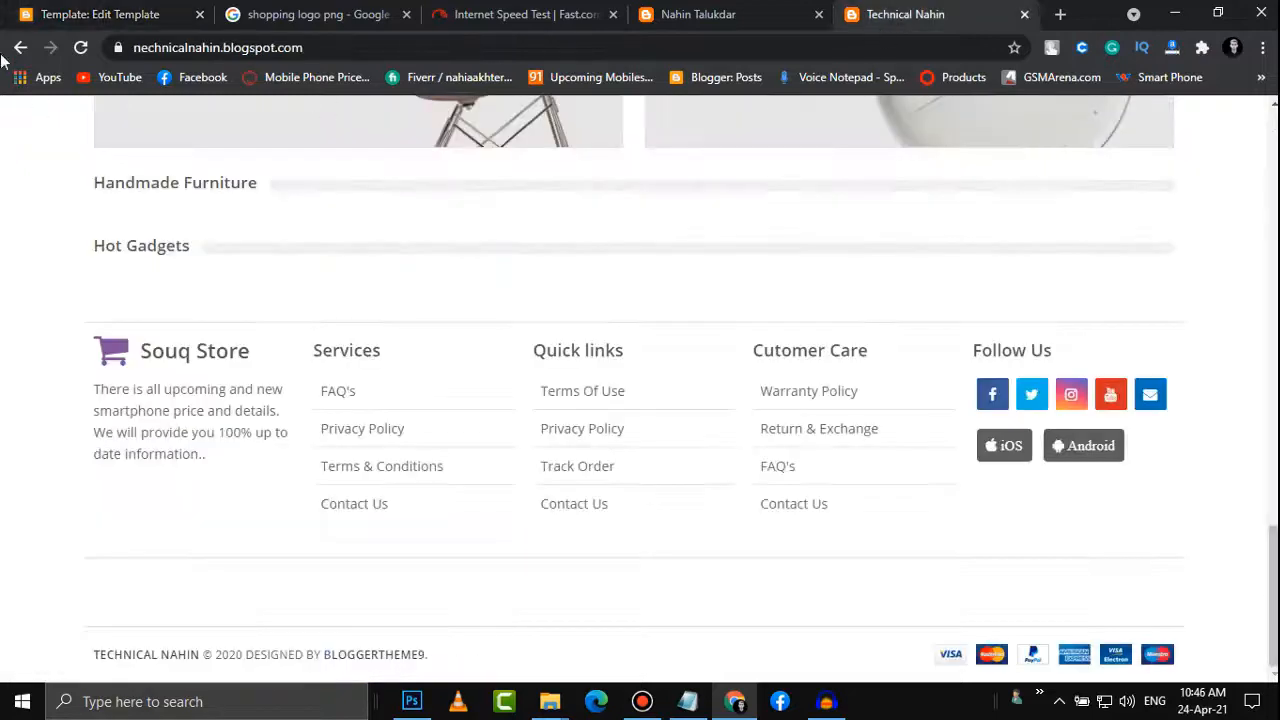
click(82, 48)
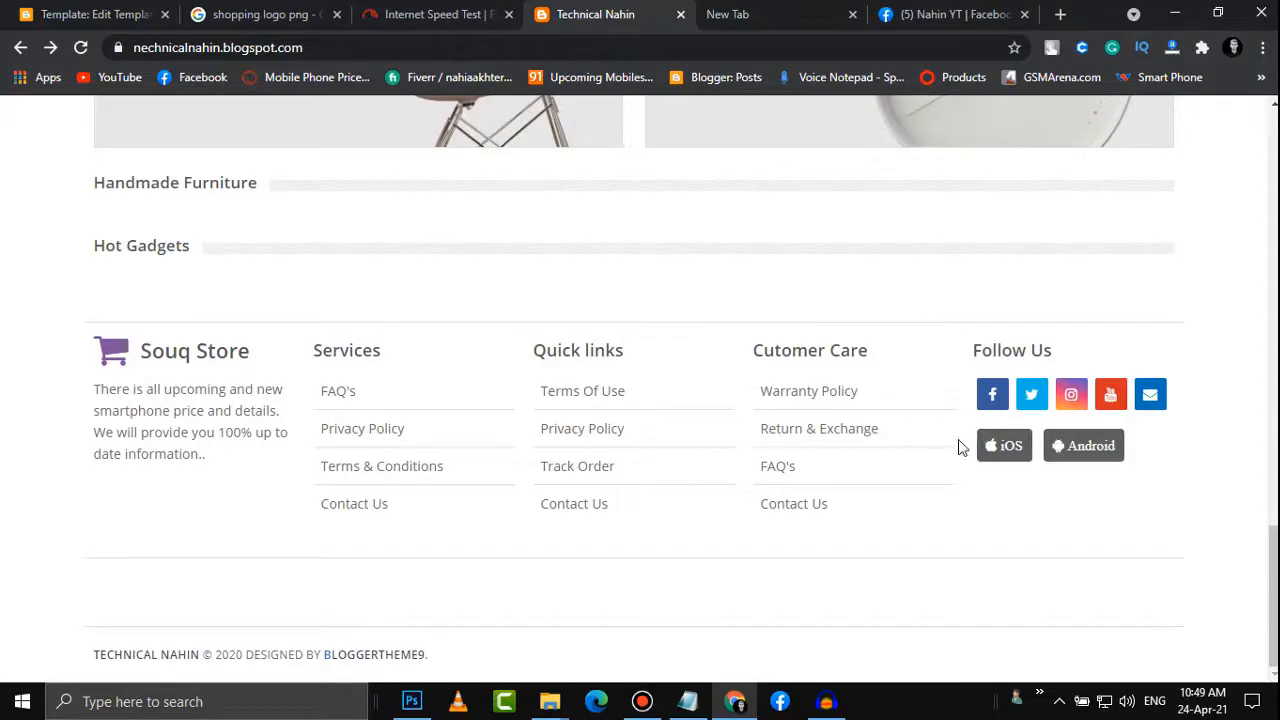
Copy the "Follow Us" heading from the live blog's footer and search the theme code for it
click(88, 14)
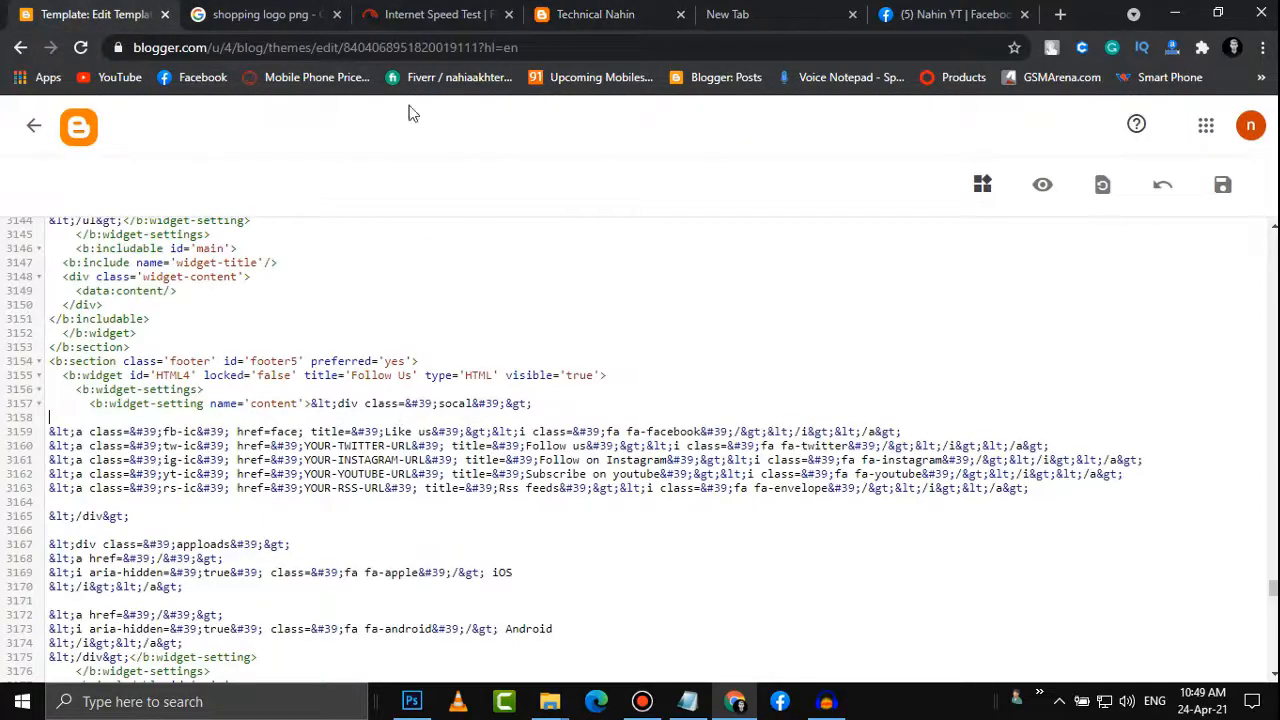
click(302, 10)
click(64, 10)
click(580, 10)
drag(1062, 352, 975, 358)
key(ctrl+c)
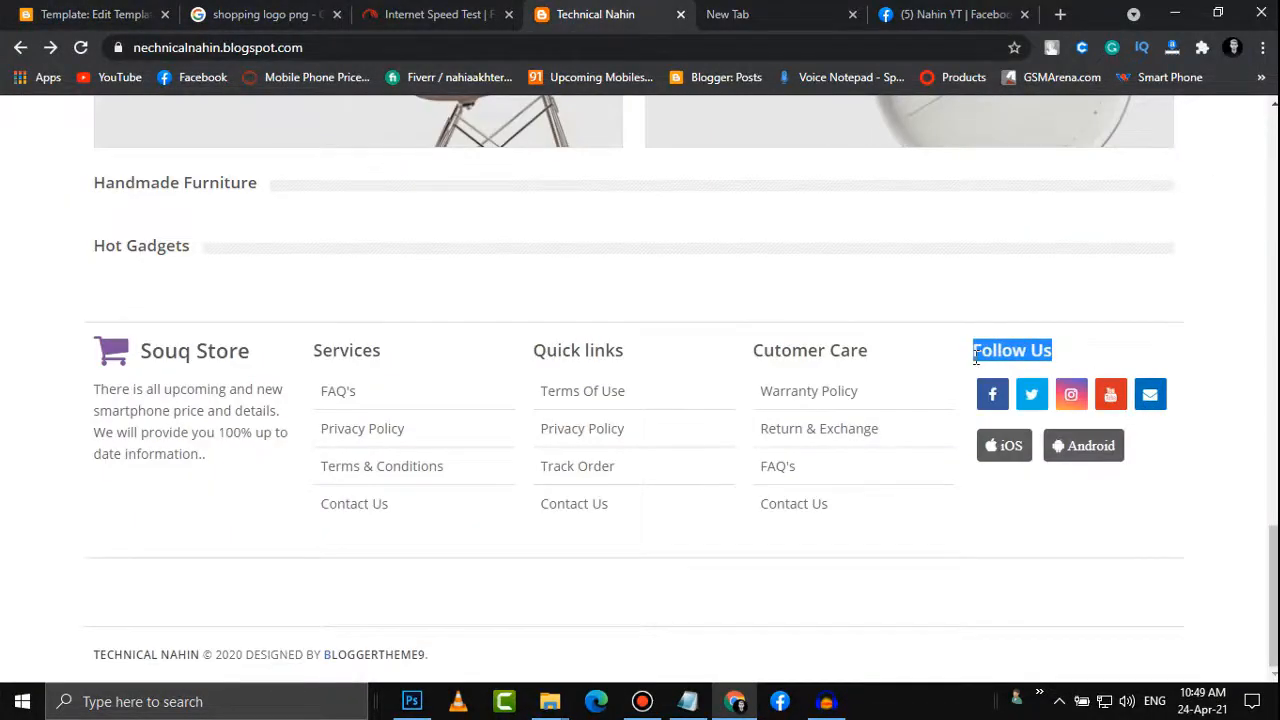
click(64, 10)
key(ctrl+f)
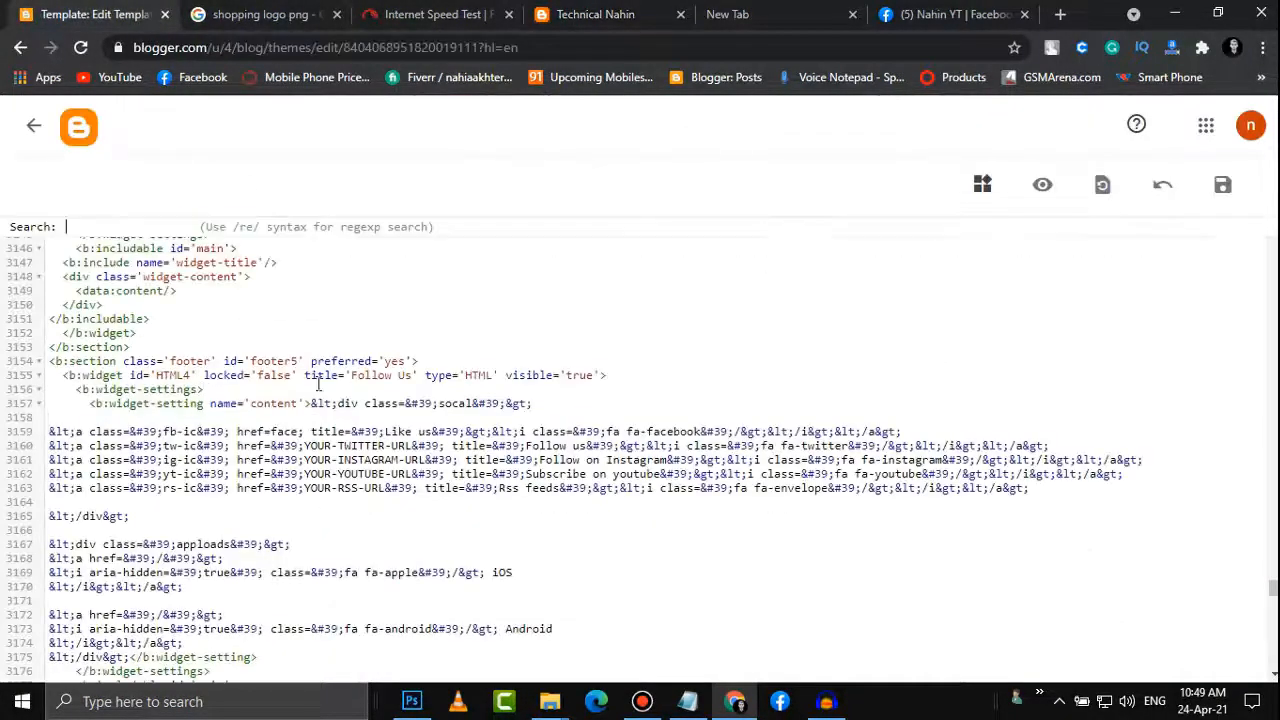
key(ctrl+v)
key(Return)
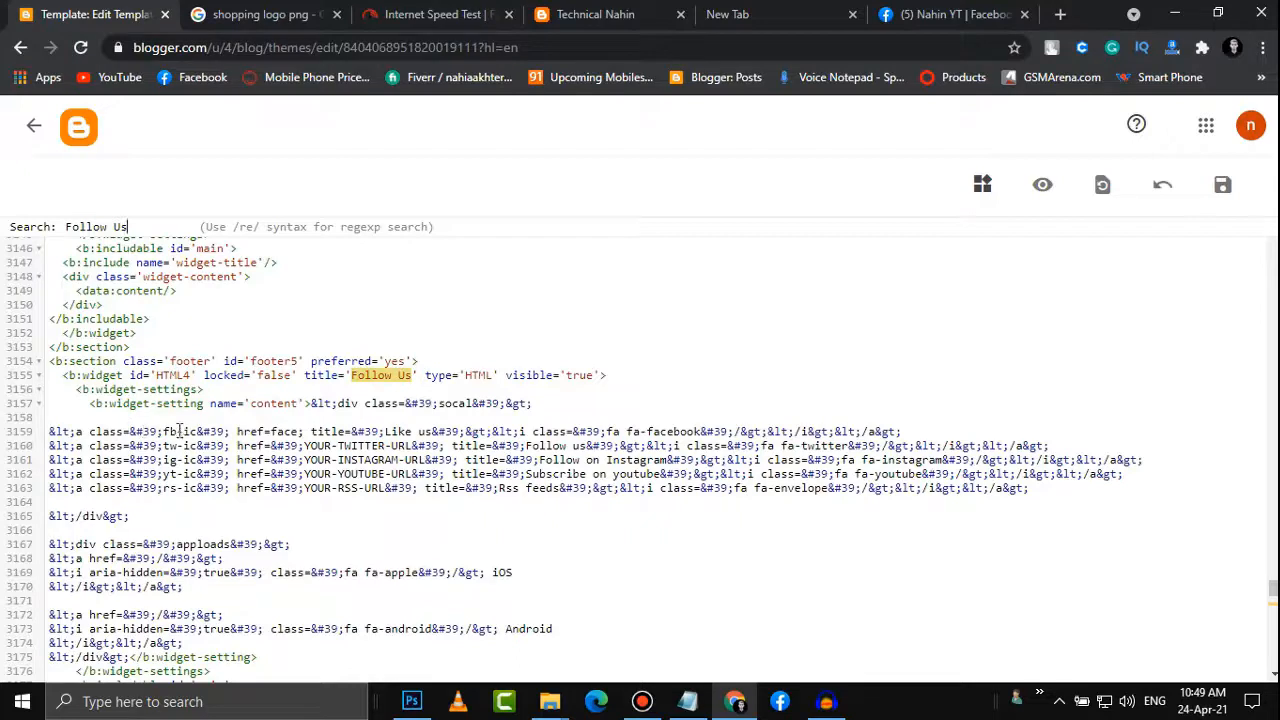
Undo the last change to the Facebook link and delete its YOUR-FACEBOOK-URL placeholder with the surrounding quote codes
click(90, 431)
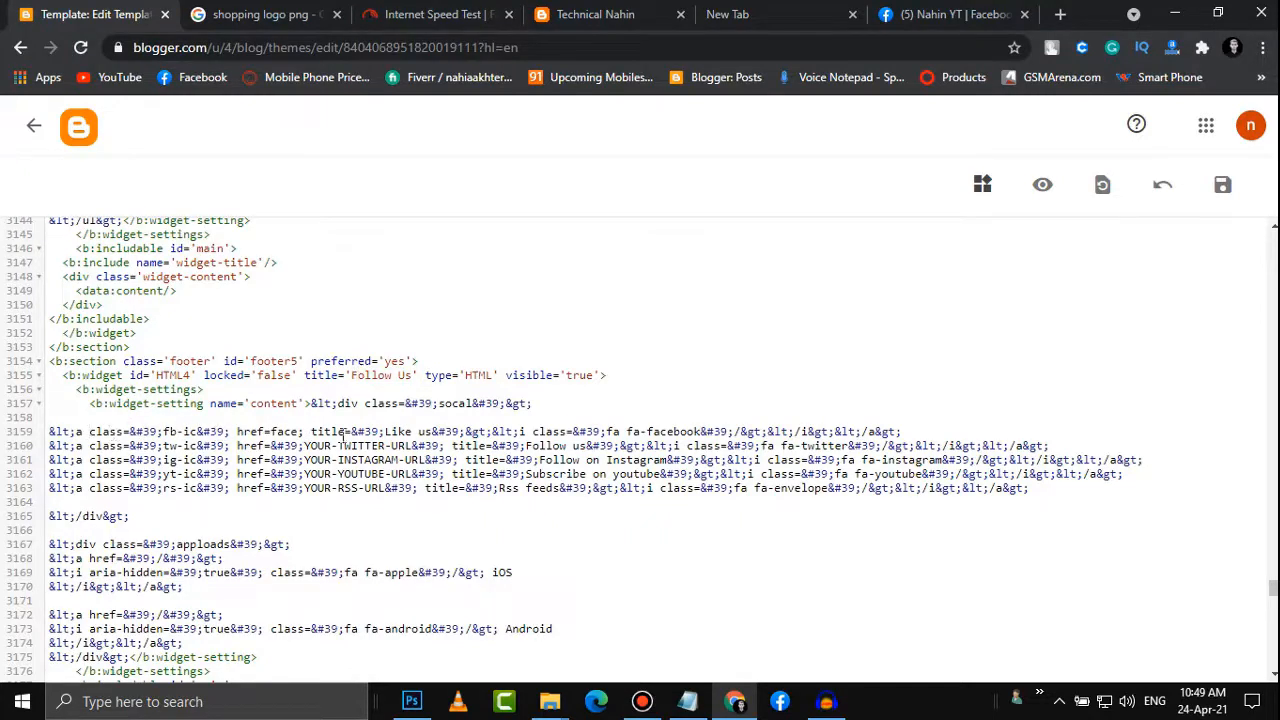
key(ctrl+z)
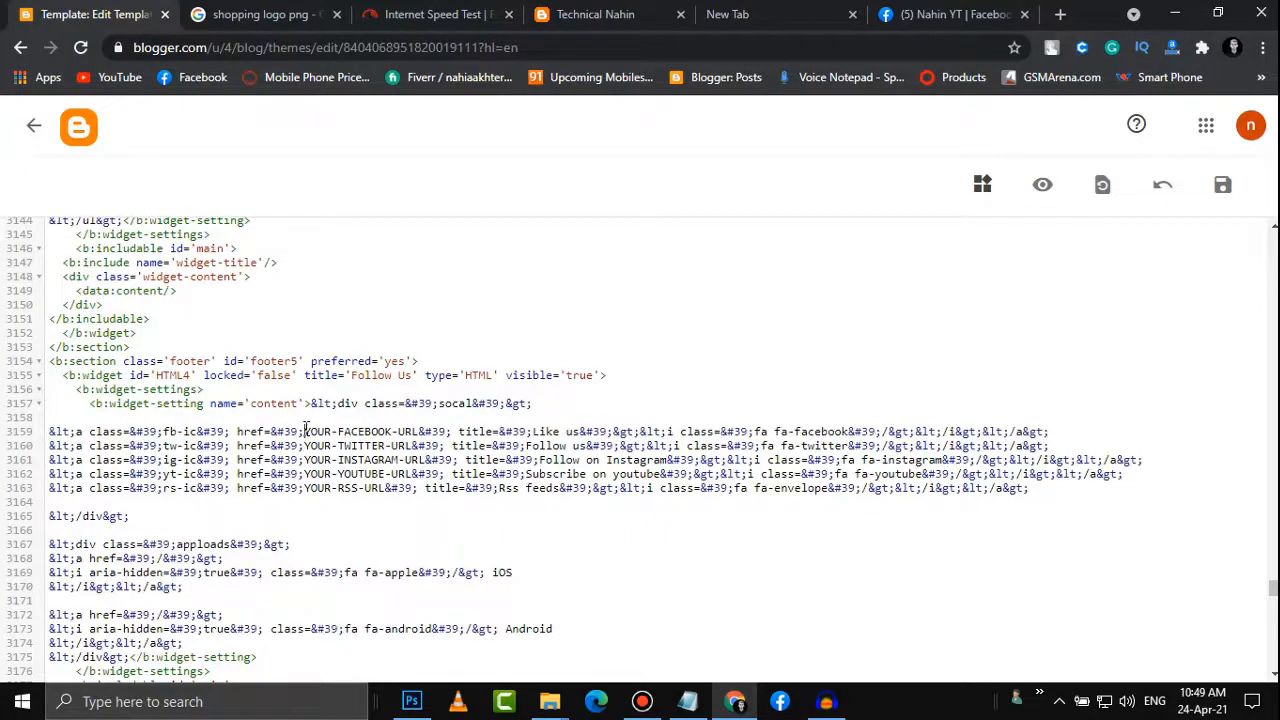
drag(305, 431, 395, 431)
drag(276, 430, 447, 432)
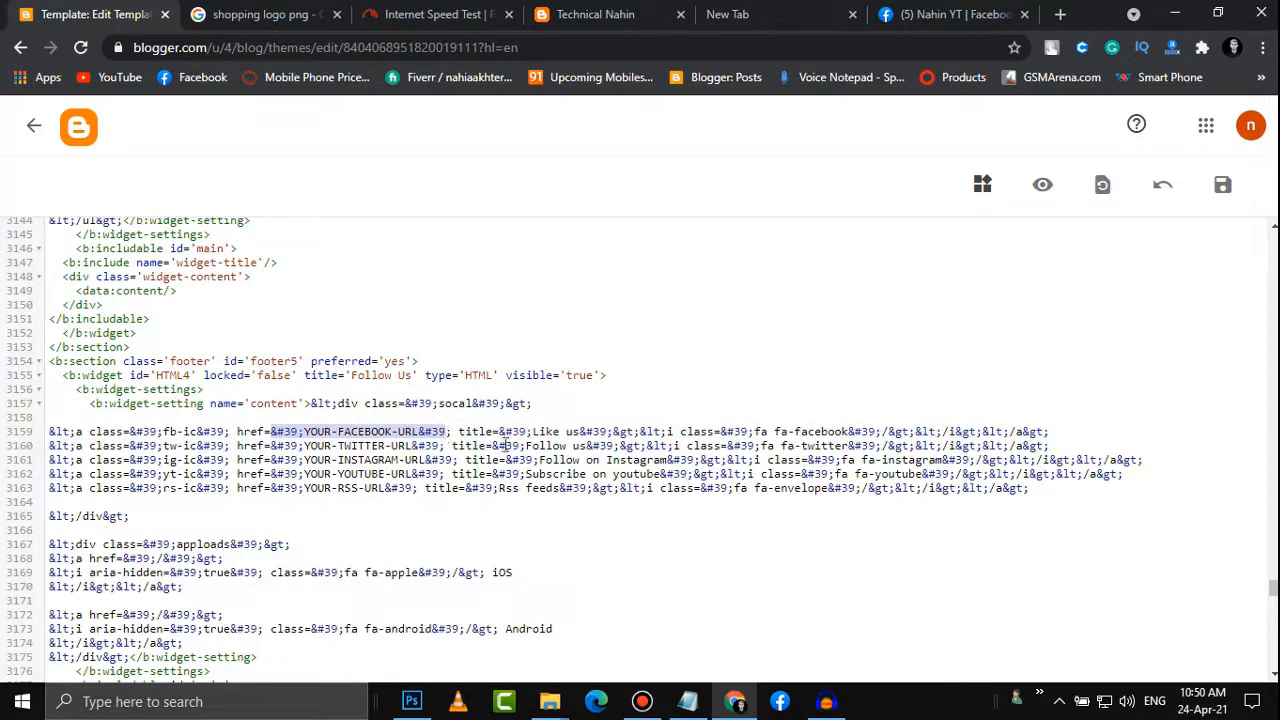
key(BackSpace)
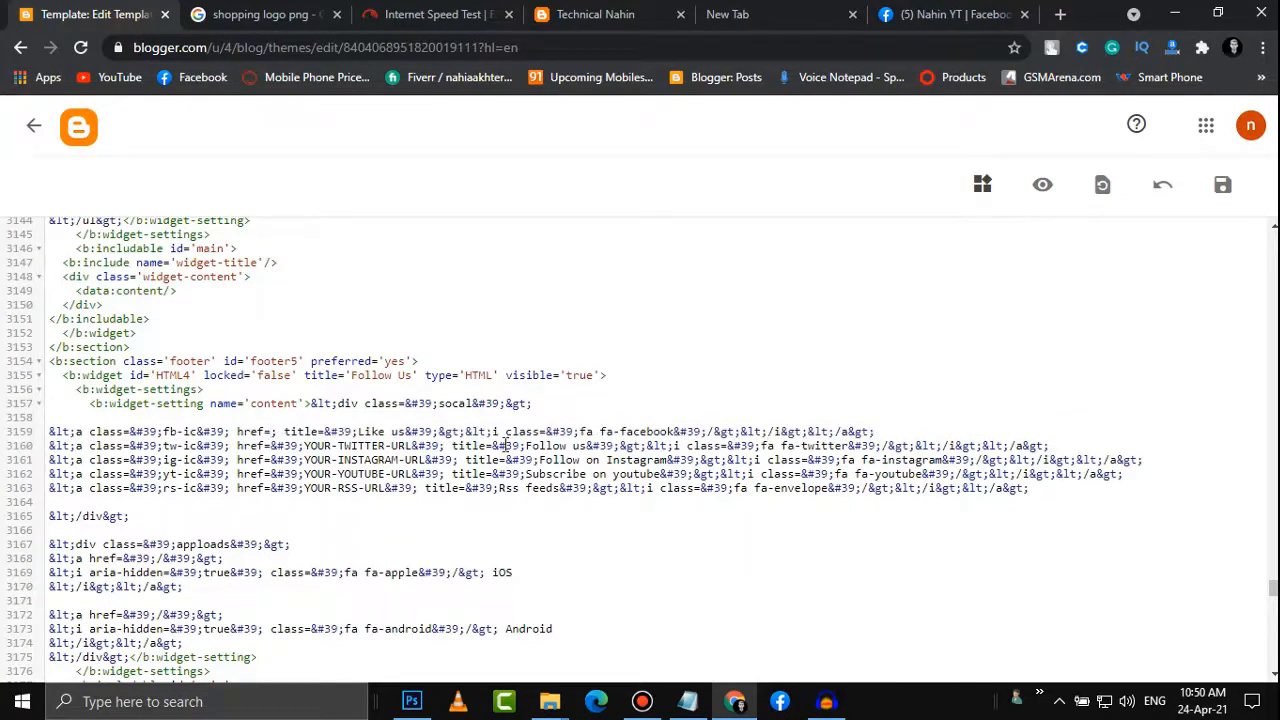
Copy the Facebook profile's web address and insert it as the href of the Follow Us widget's Facebook link
click(950, 14)
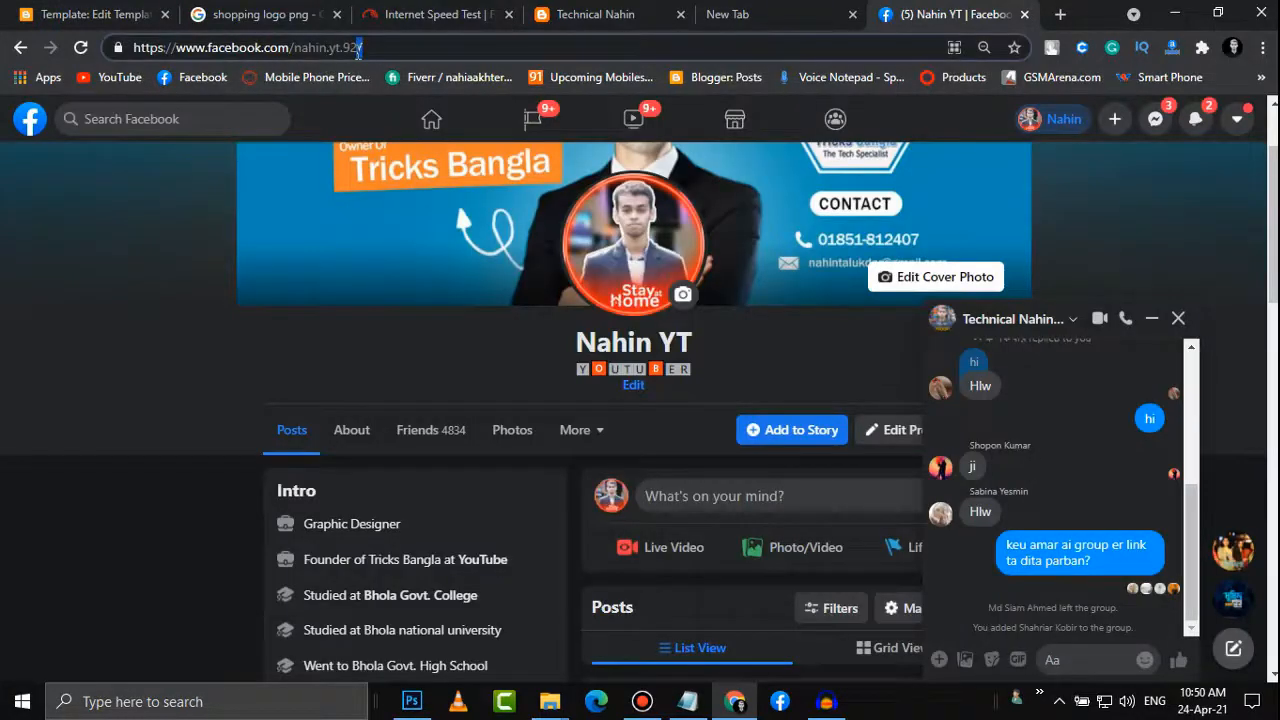
click(358, 47)
key(ctrl+c)
click(136, 10)
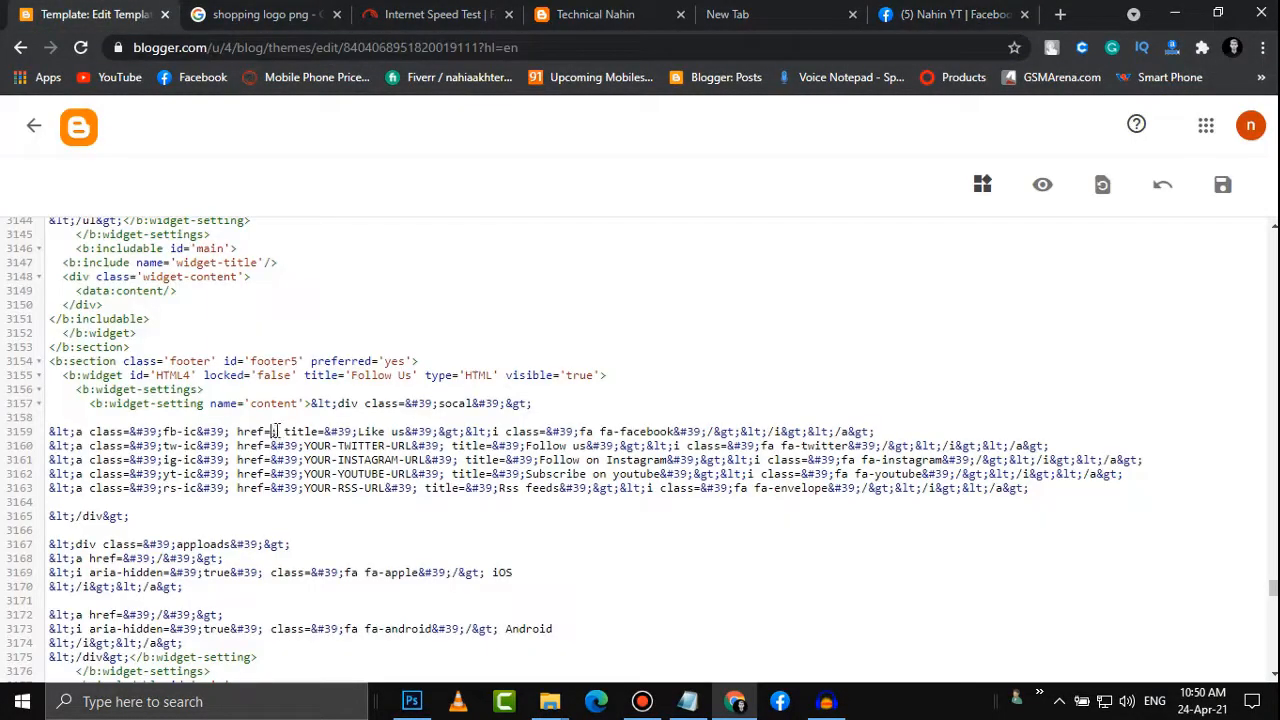
key(ctrl+v)
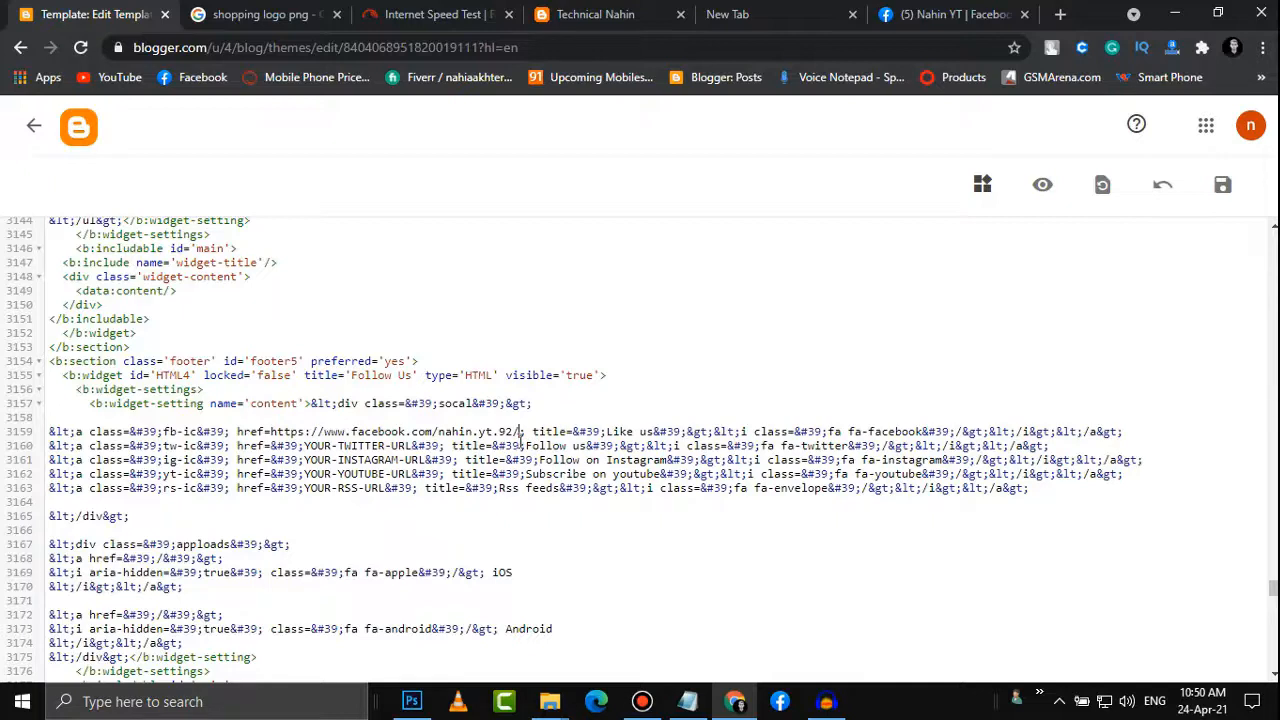
drag(516, 440, 278, 450)
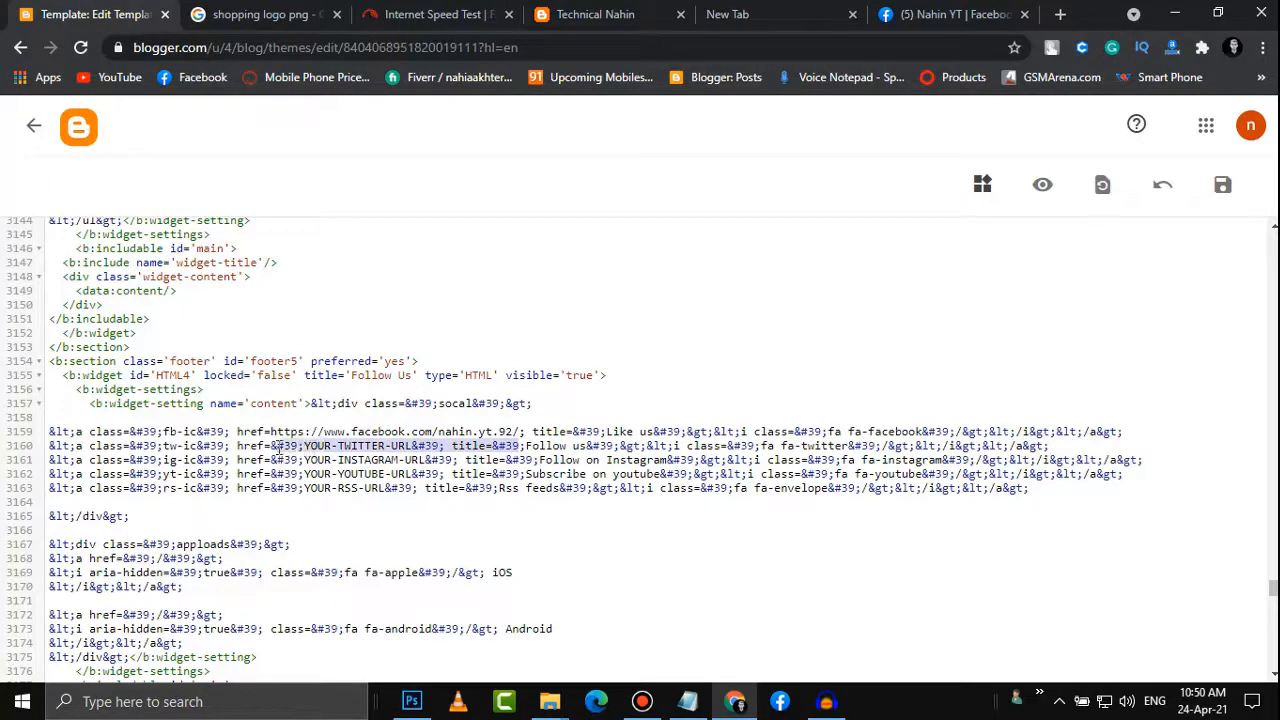
key(BackSpace)
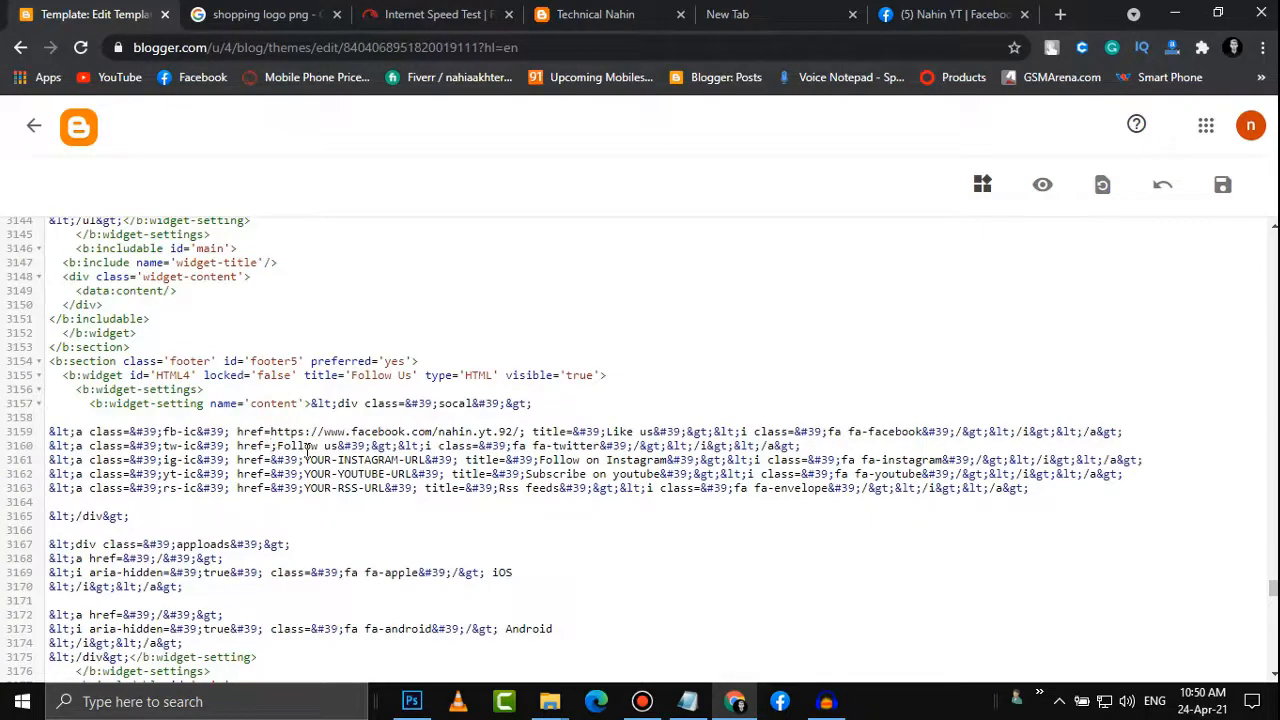
key(ctrl+z)
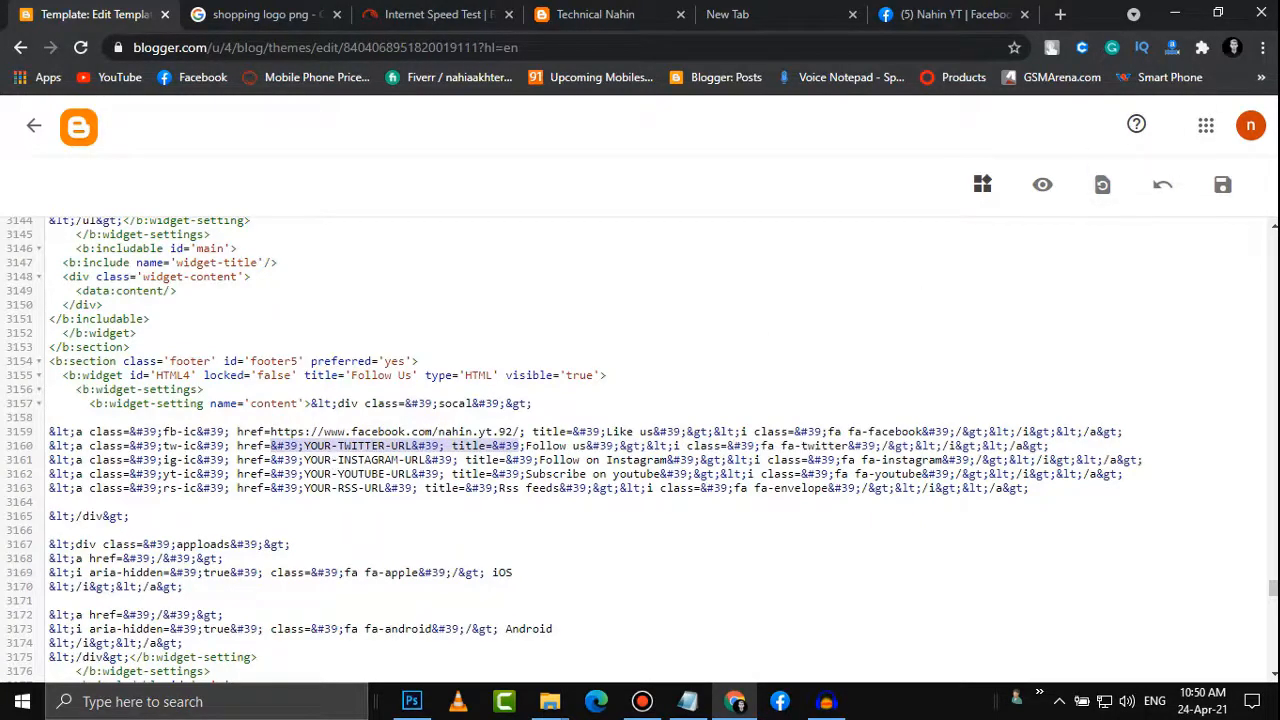
Save the theme with the new Facebook link and reload the live blog
click(1227, 194)
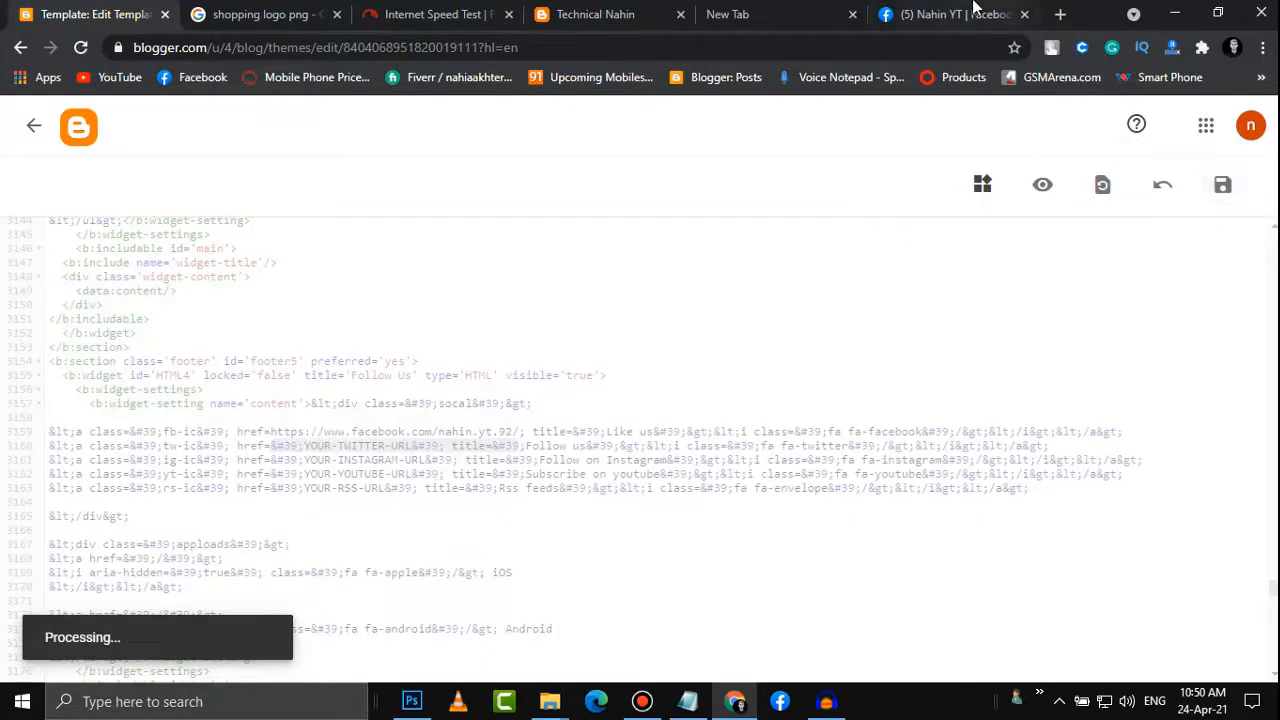
click(595, 14)
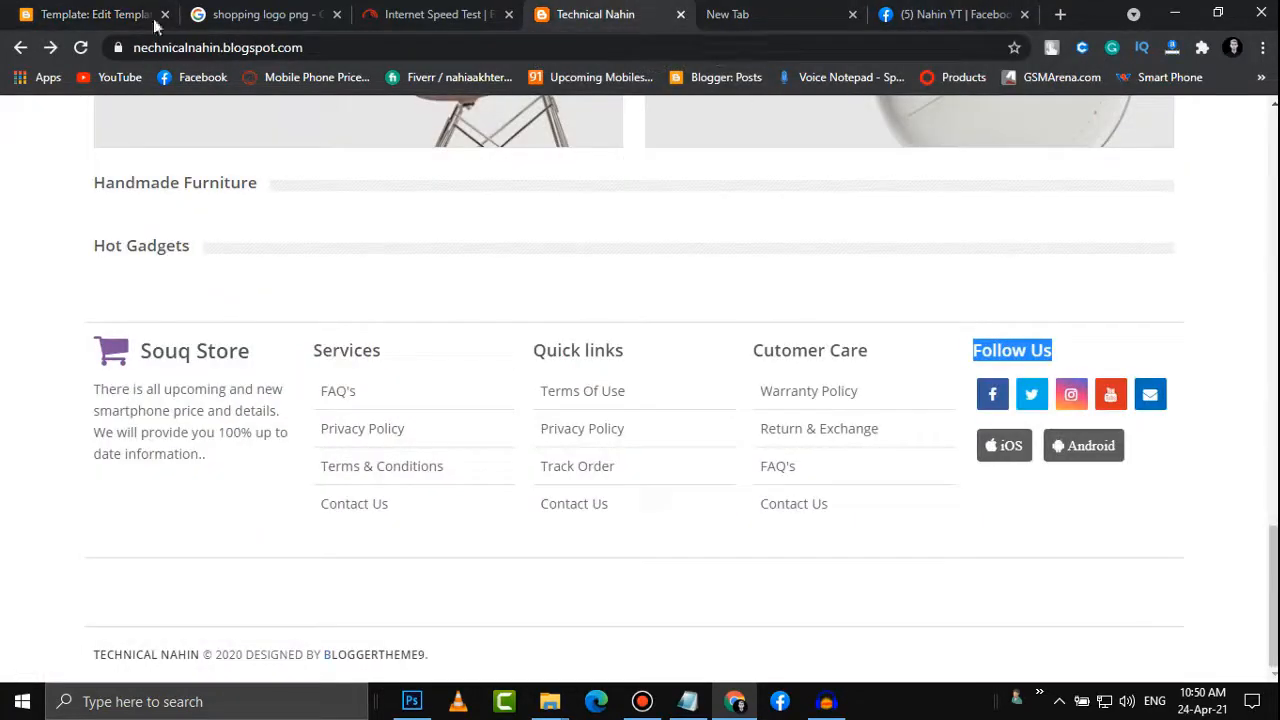
click(80, 48)
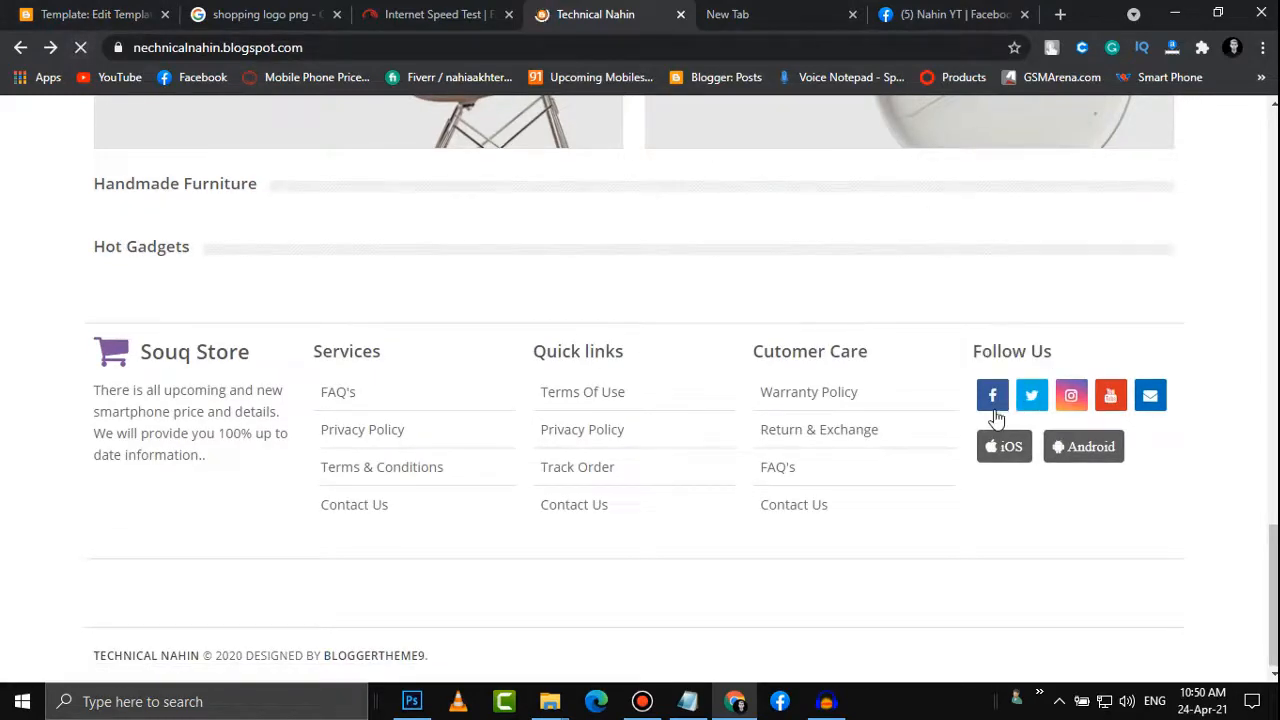
Test the Facebook link in the blog's footer, inspect the address it opens, and go to the own Facebook profile
click(994, 408)
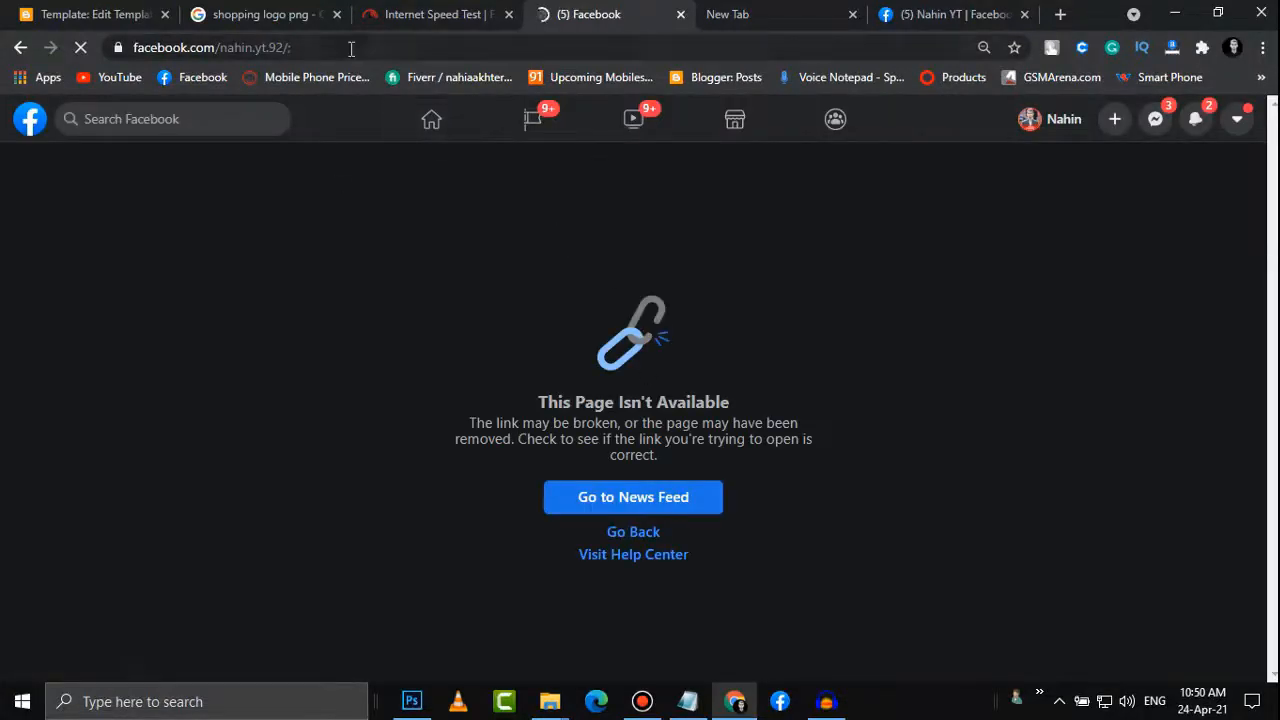
click(463, 50)
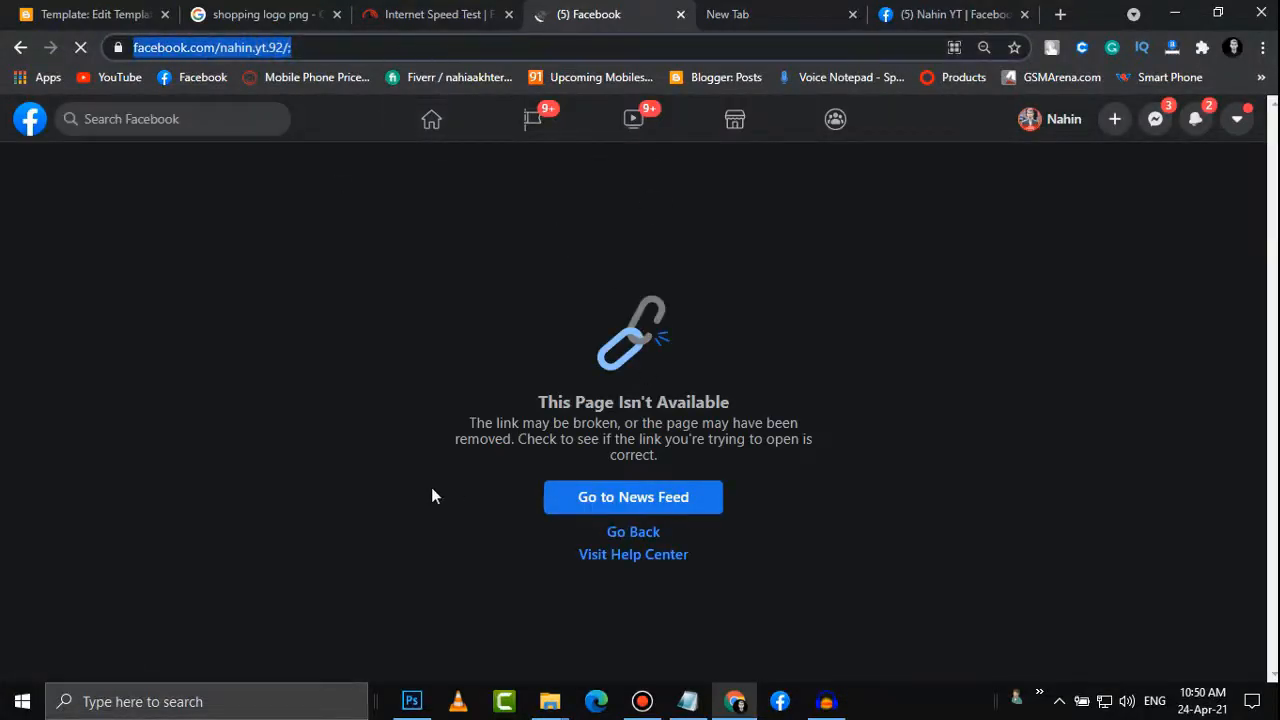
click(350, 462)
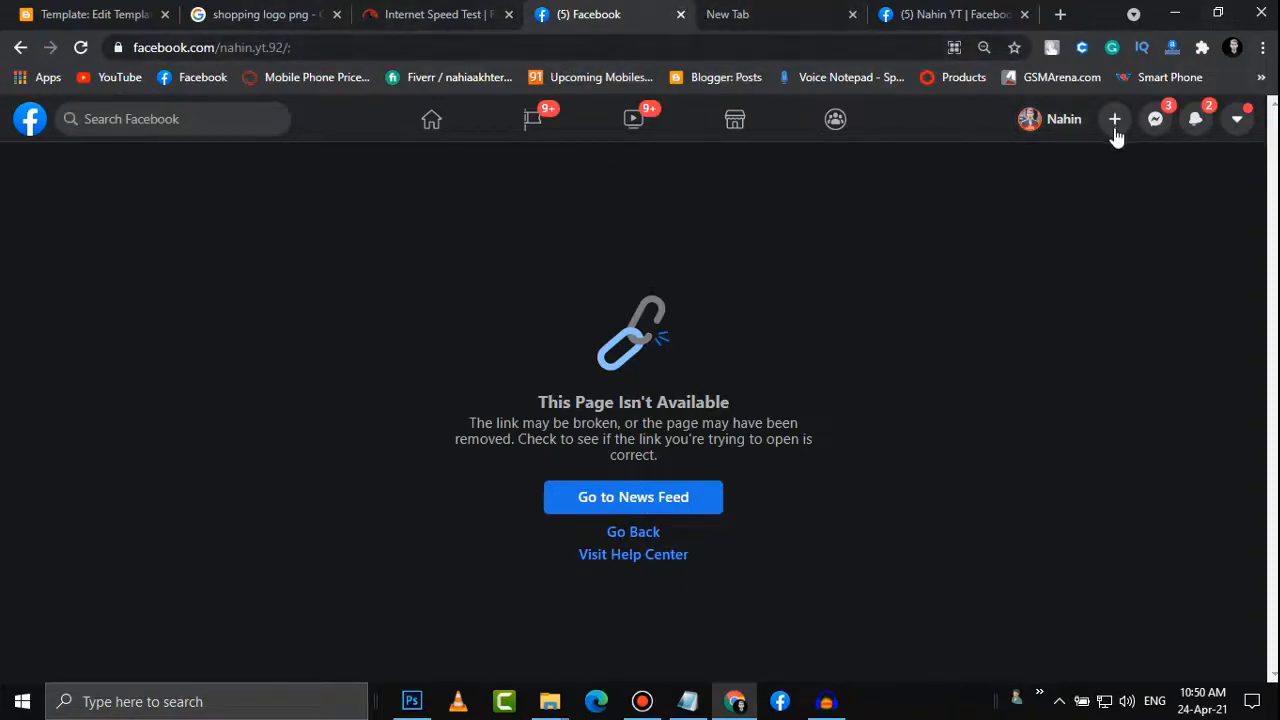
click(1056, 122)
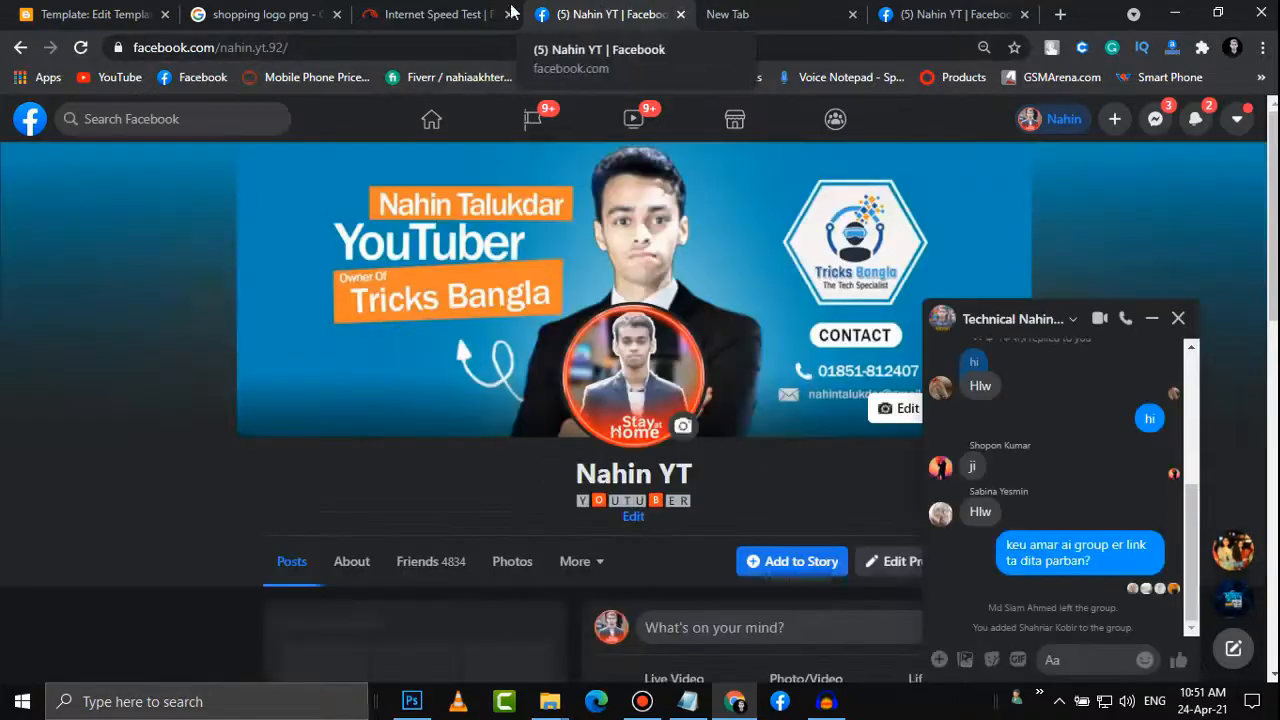
click(440, 14)
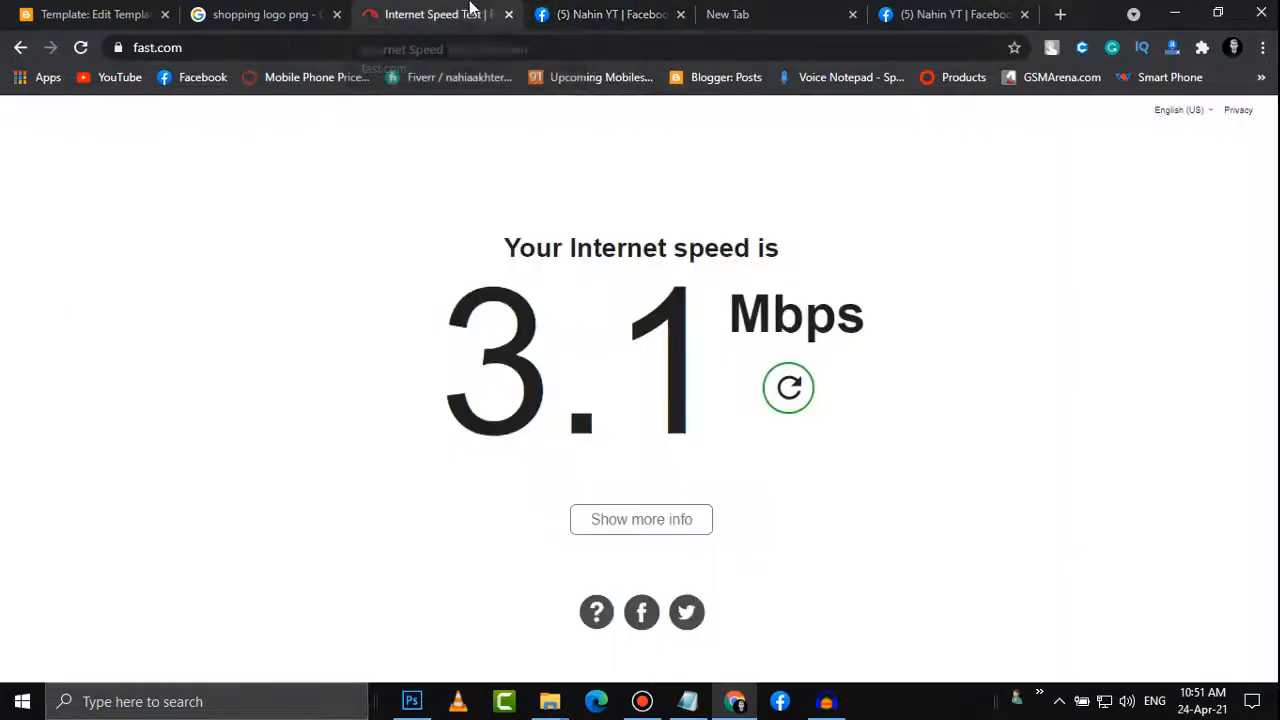
click(262, 14)
click(100, 10)
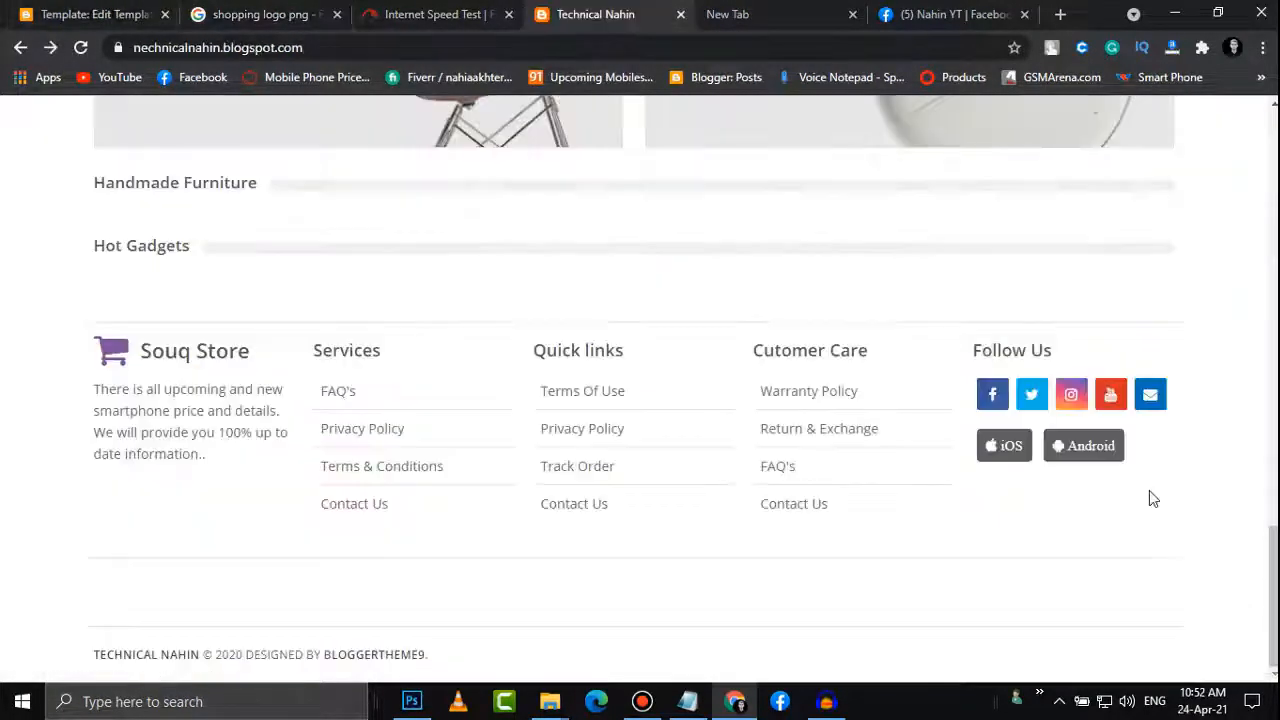
Browse the live blog's homepage slider forward to the iPhone XS MAX slide
scroll(1149, 490, up, 20)
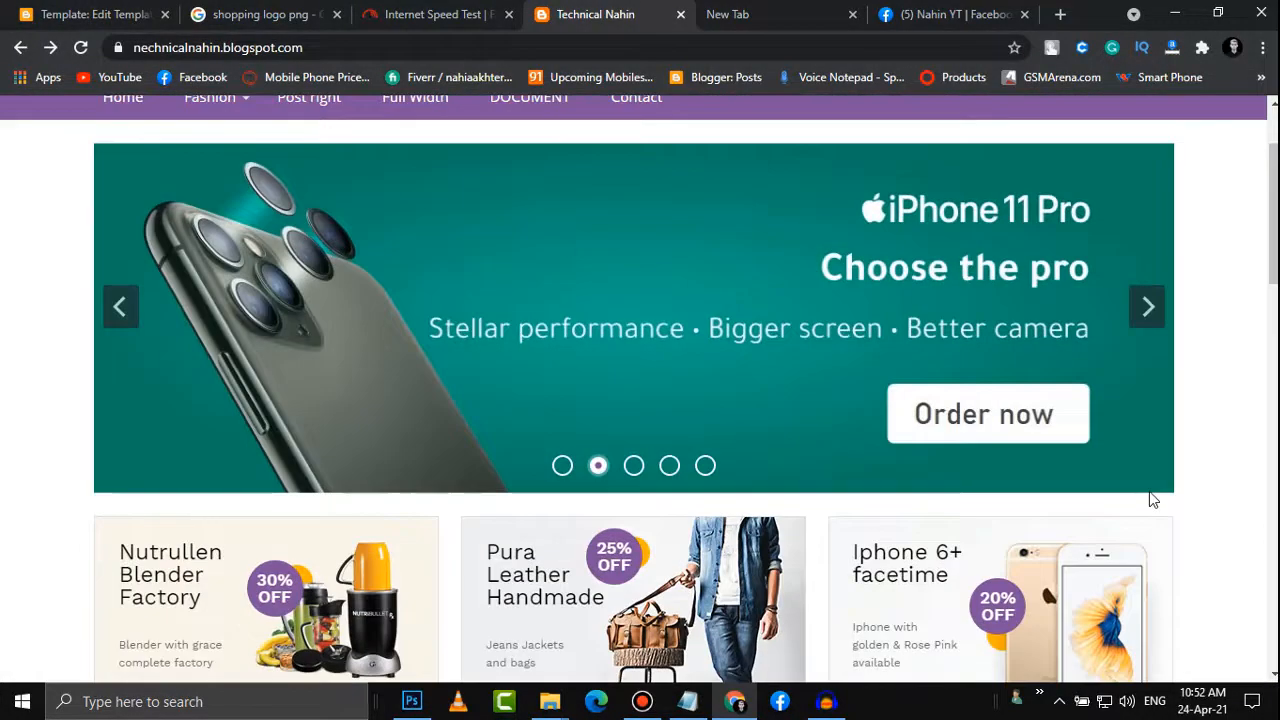
click(1150, 310)
click(1150, 310)
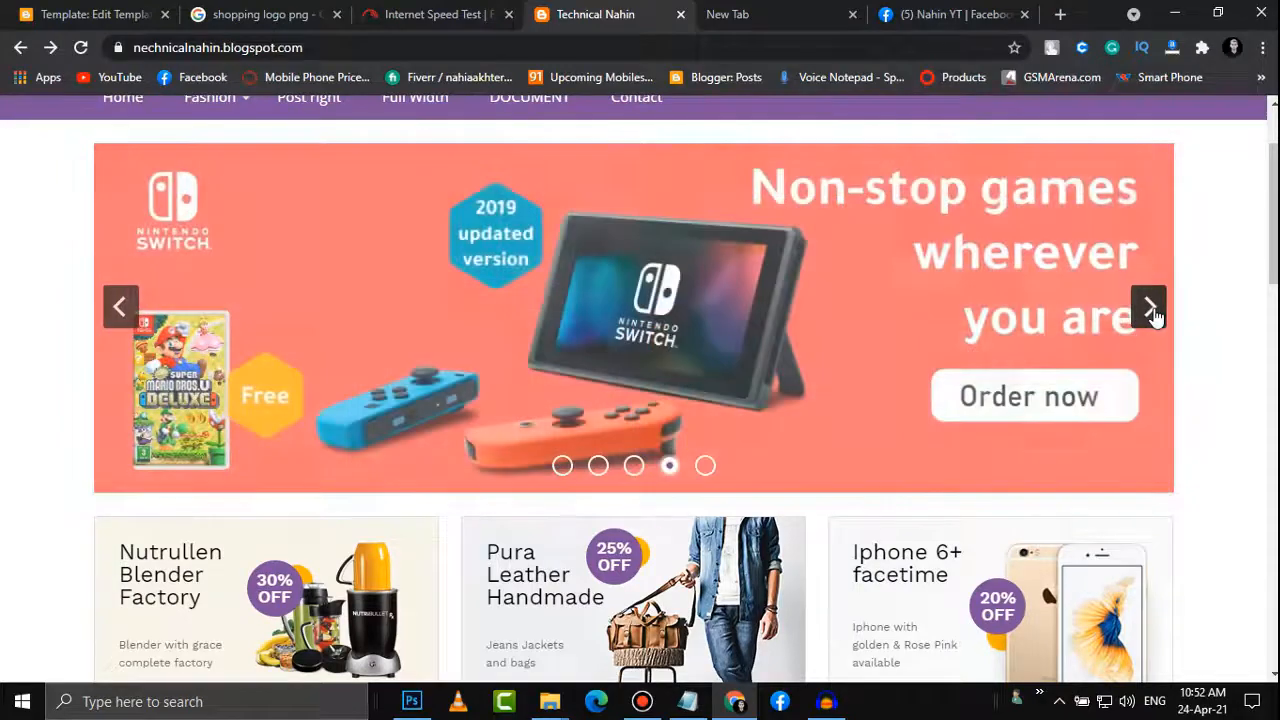
click(1150, 310)
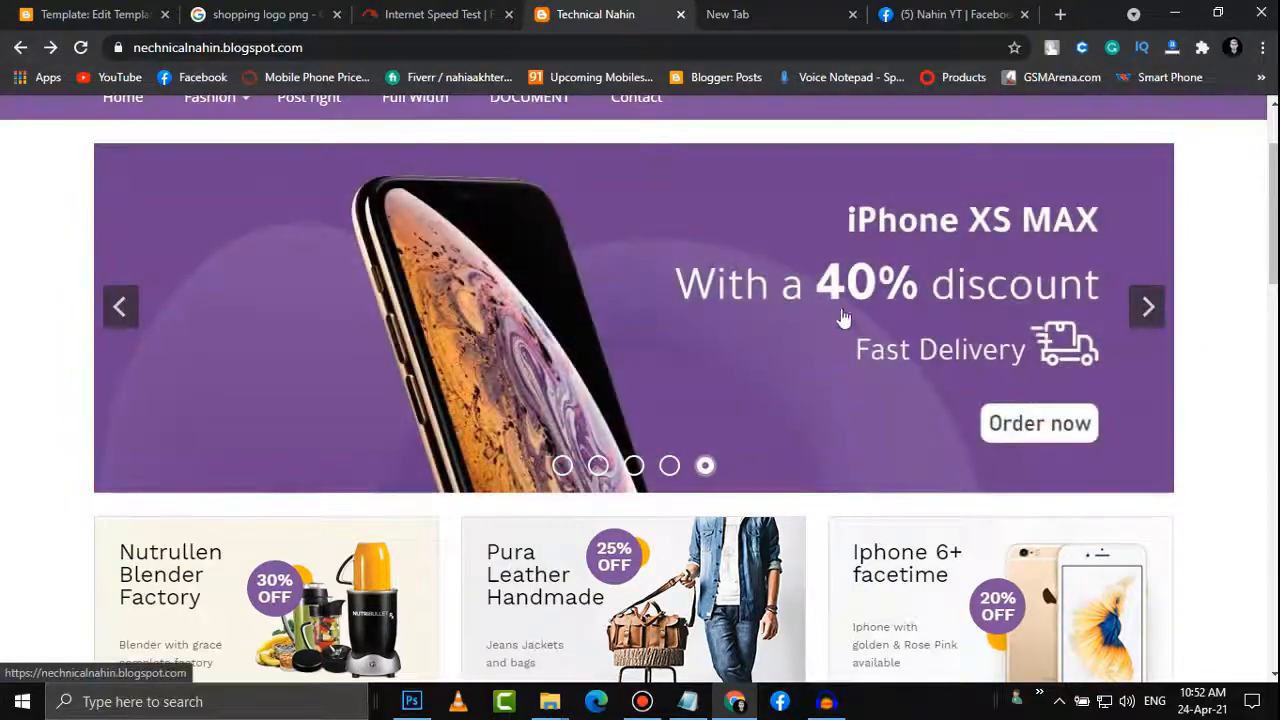
Copy the iPhone XS MAX slide image, open a new browser tab and return to the live blog
right_click(836, 312)
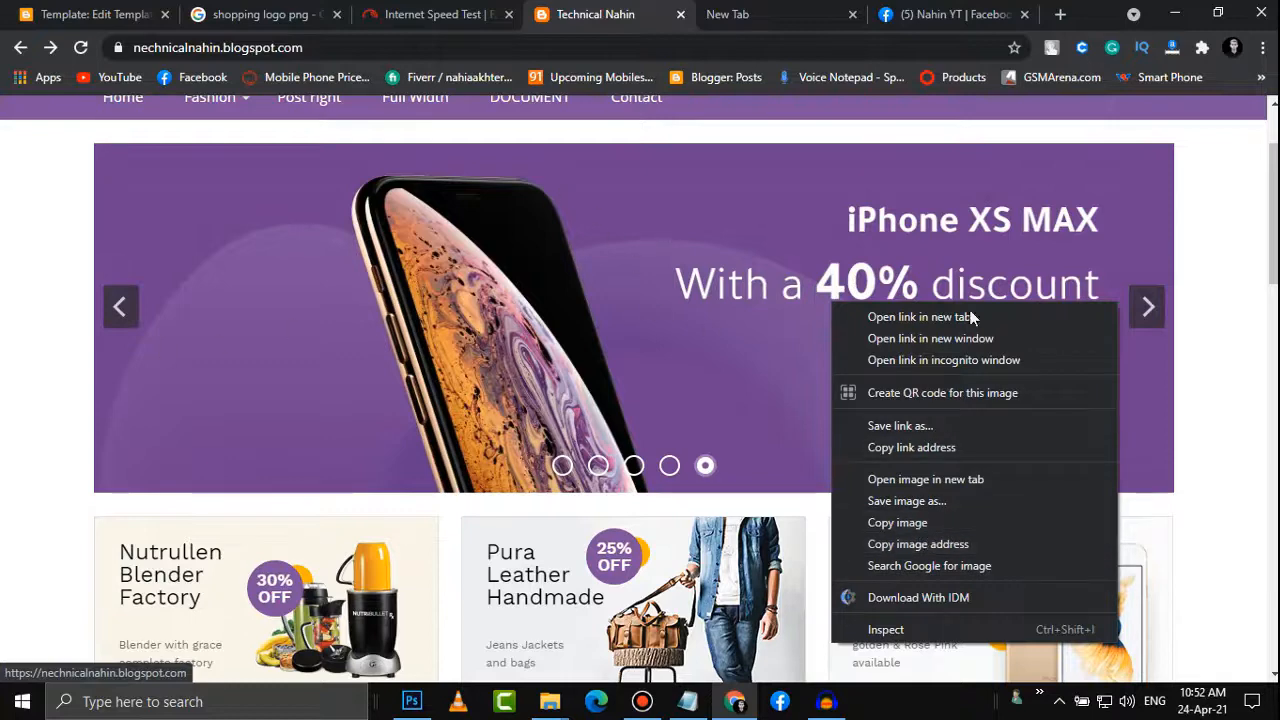
click(896, 526)
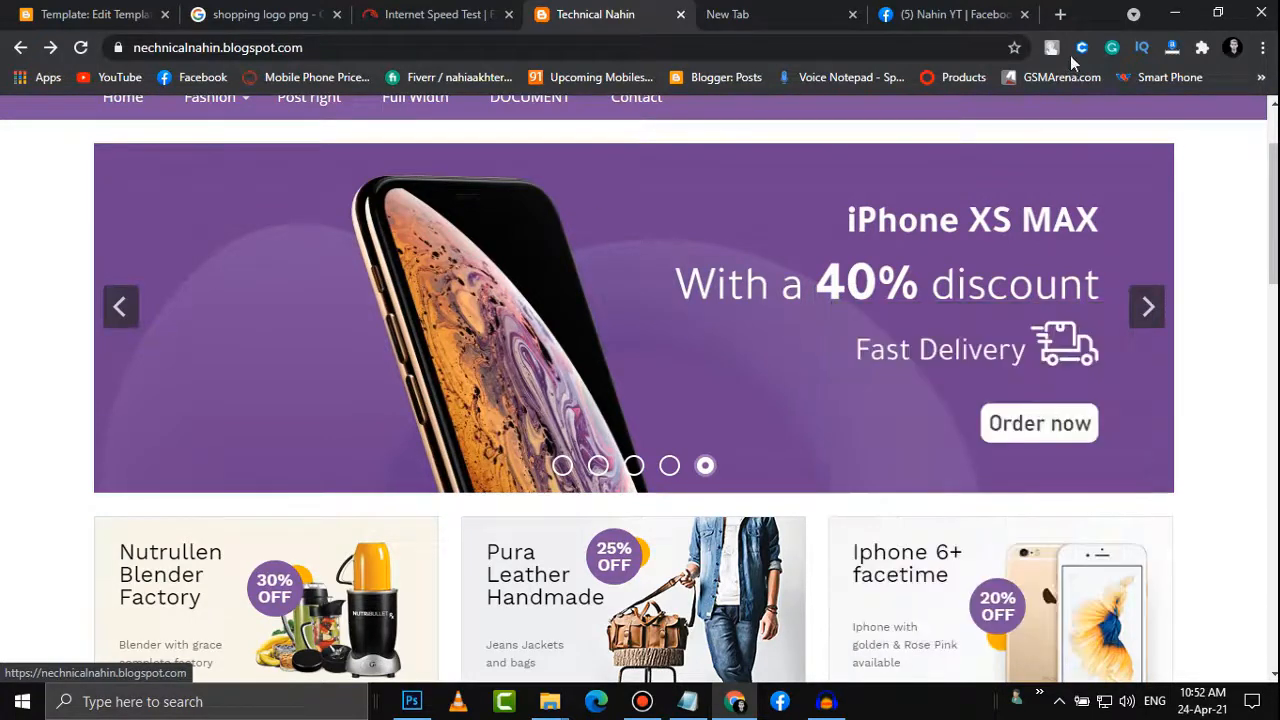
click(1060, 16)
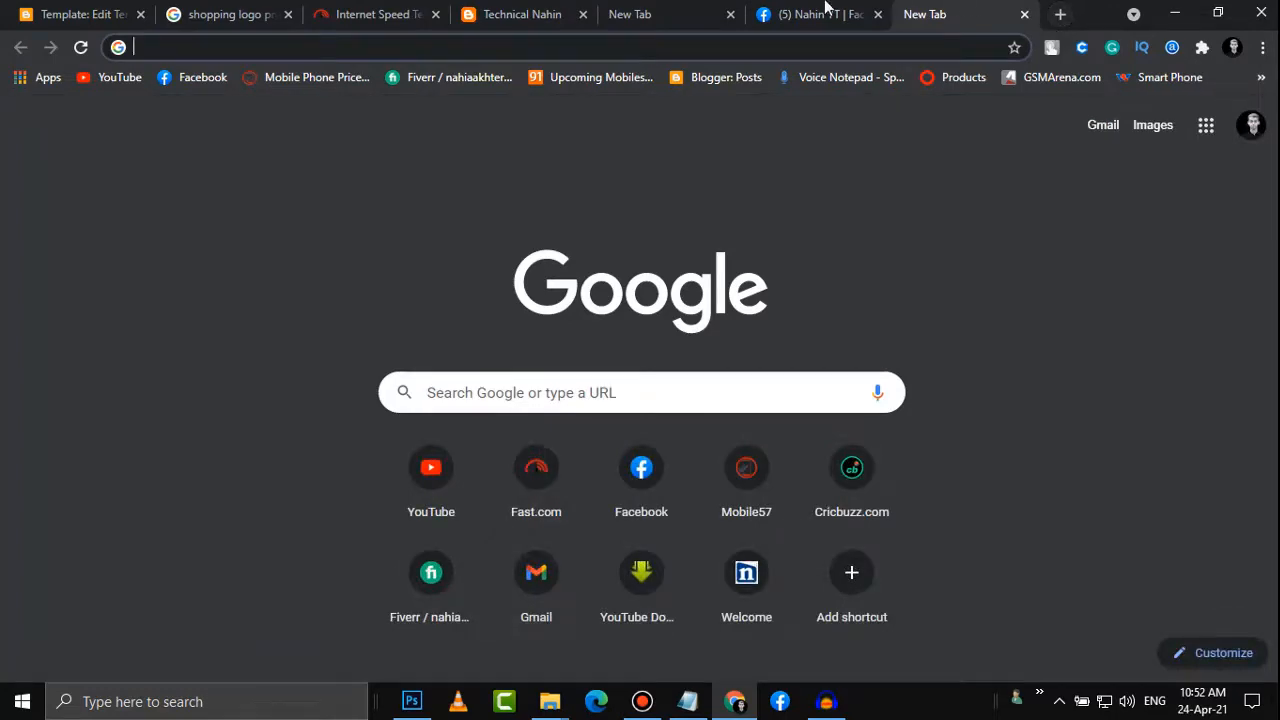
click(525, 14)
Copy the image address of the "earn qitaf points" slide and open it in the new browser tab
right_click(623, 314)
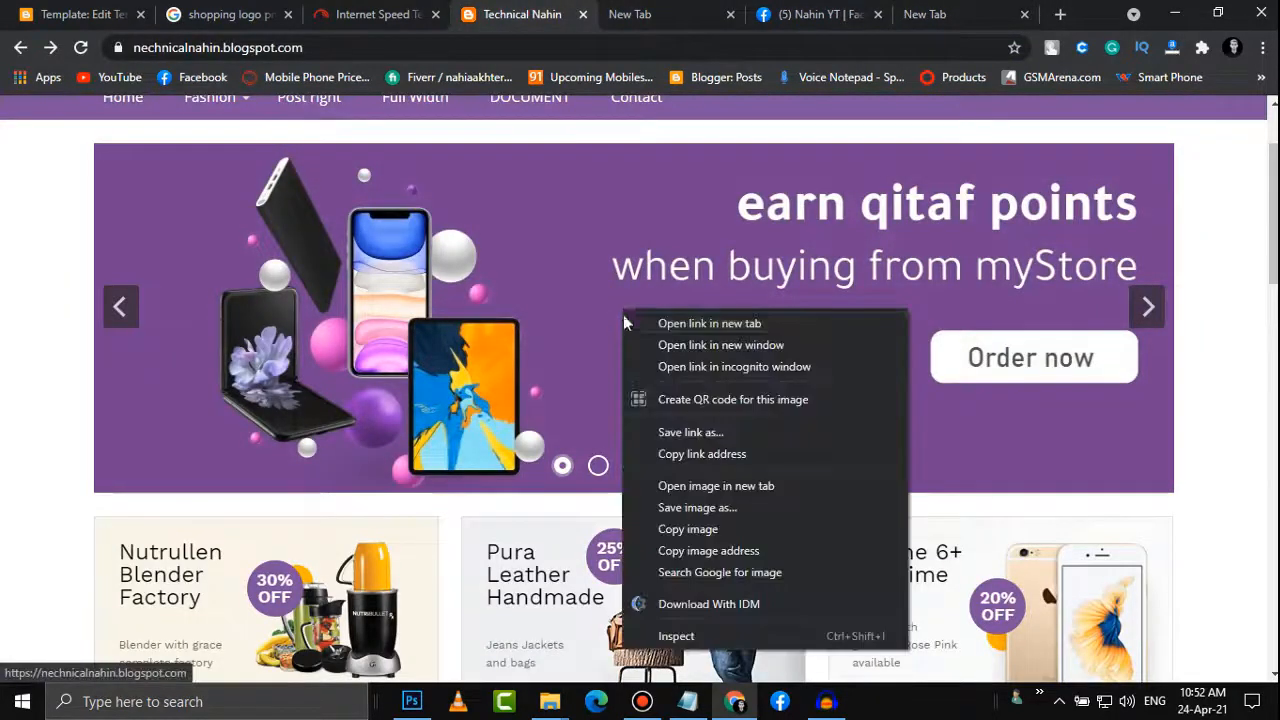
click(688, 530)
right_click(754, 250)
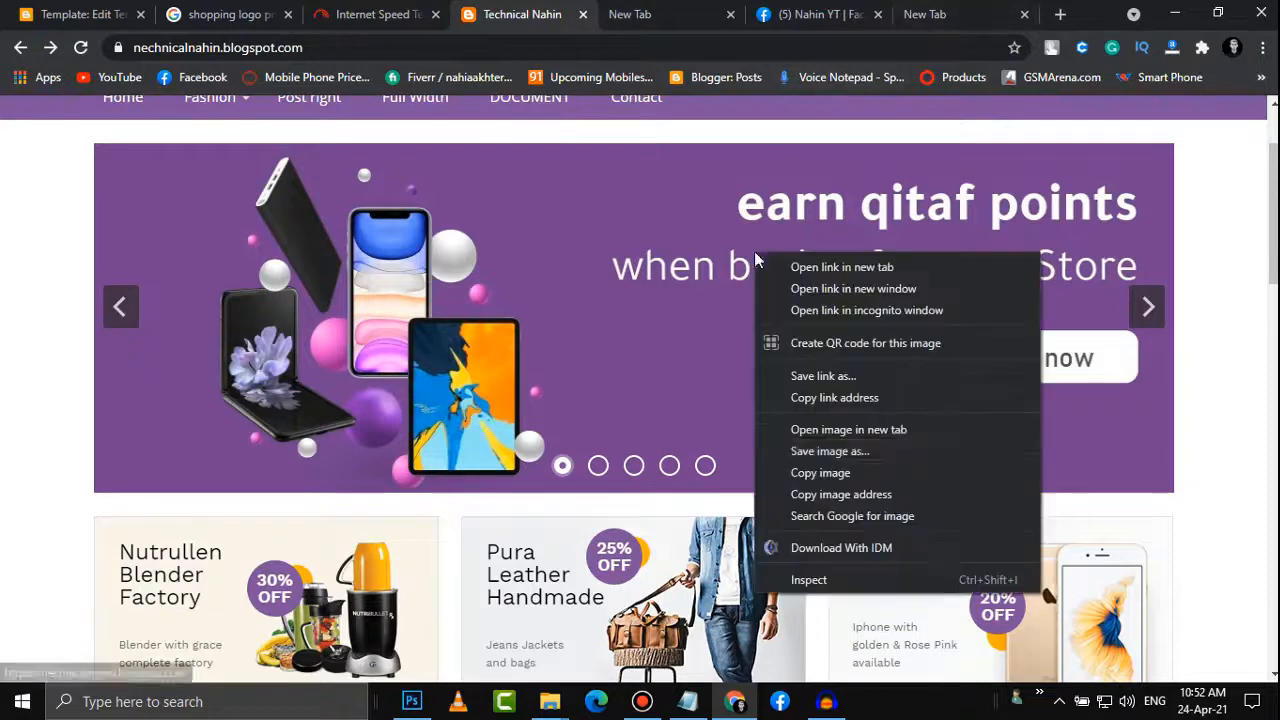
click(808, 500)
click(928, 12)
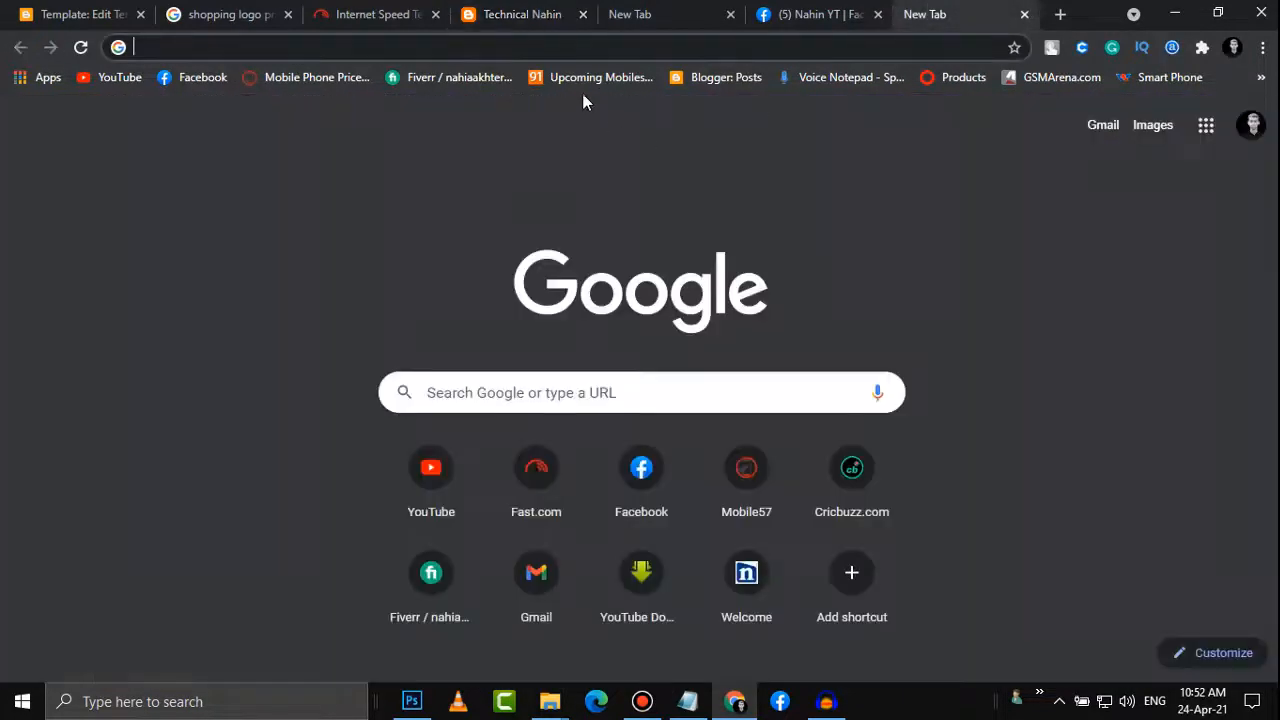
key(ctrl+v)
key(Return)
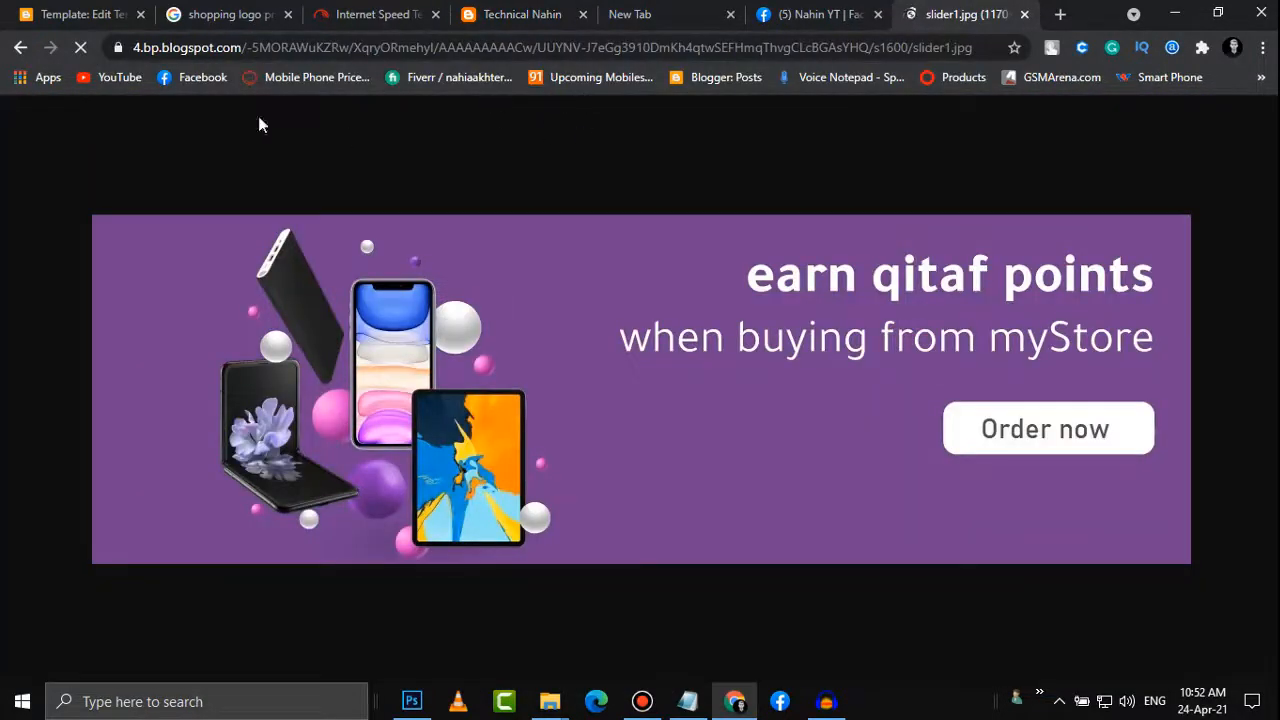
Search the theme code for the copied slider1.jpg address and locate the slider's image lines
click(45, 12)
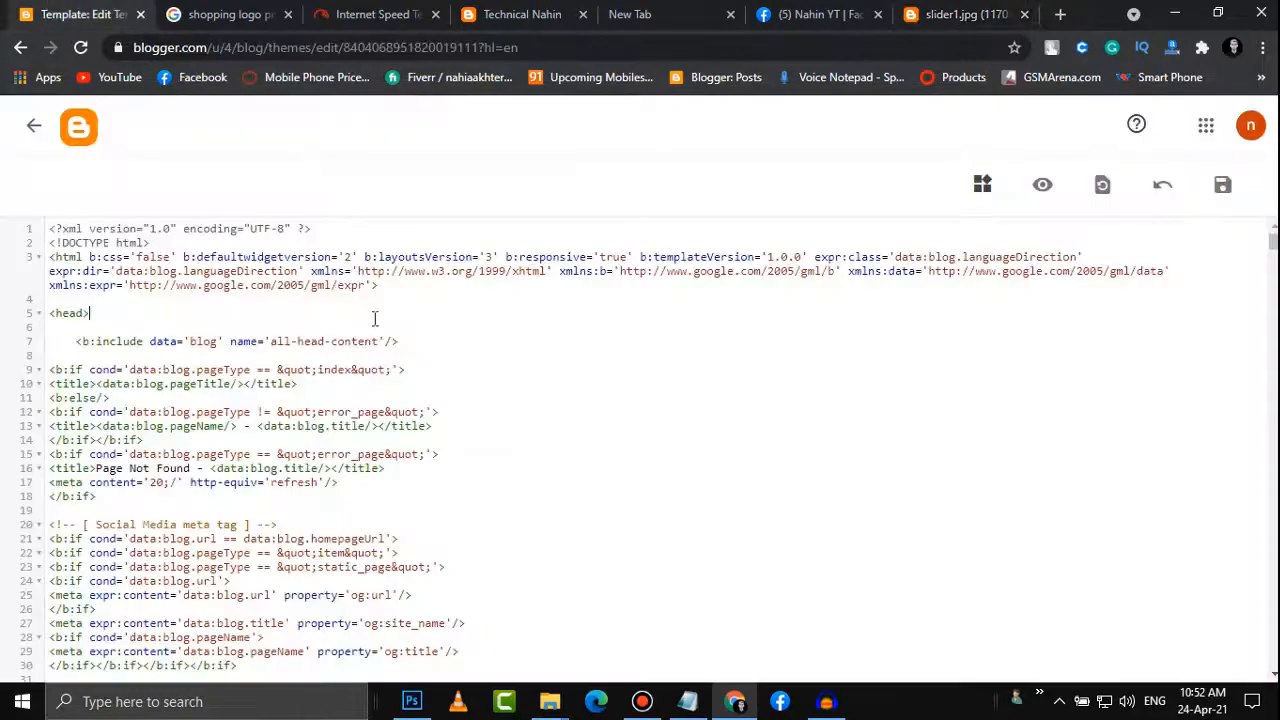
key(ctrl+f)
key(ctrl+v)
key(Return)
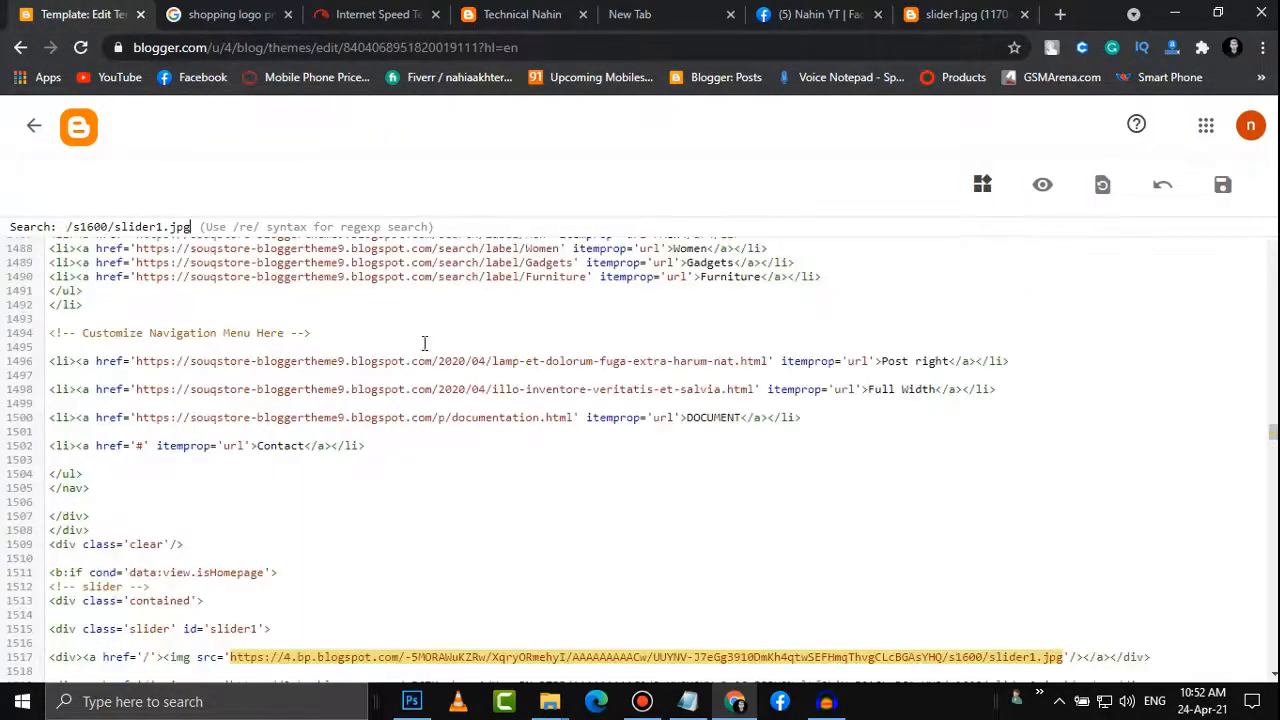
scroll(486, 463, down, 3)
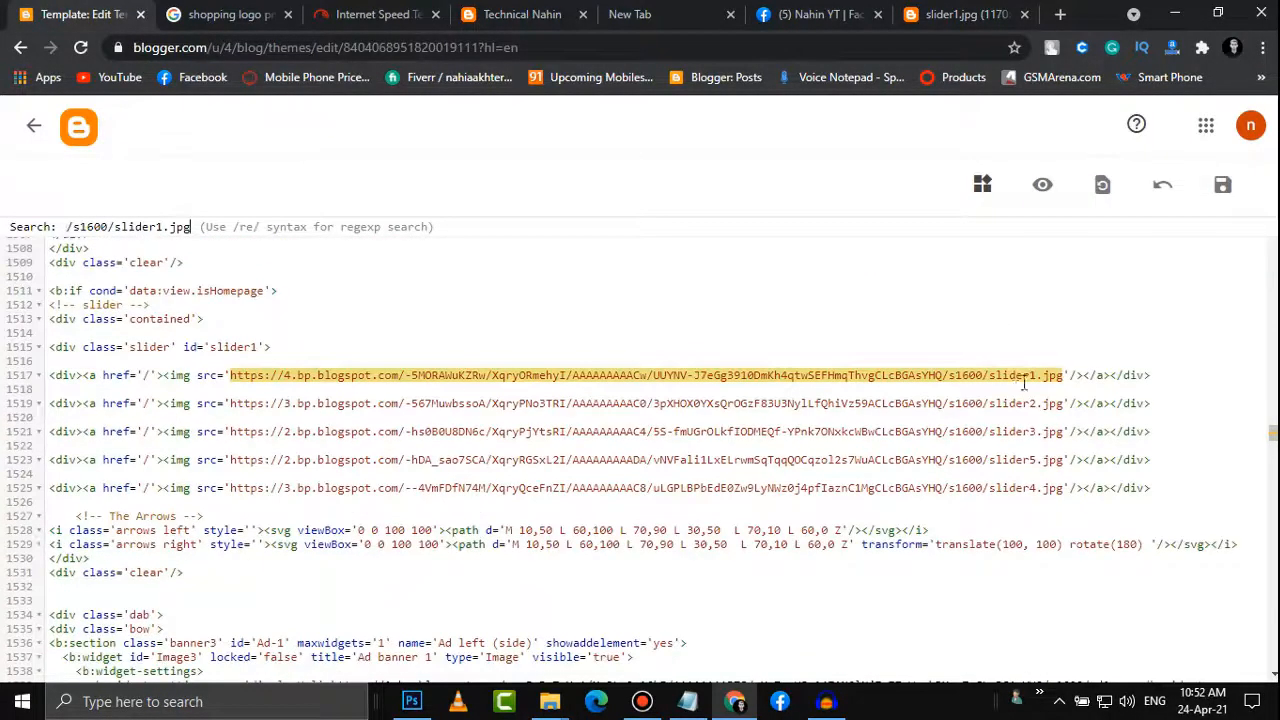
click(1062, 447)
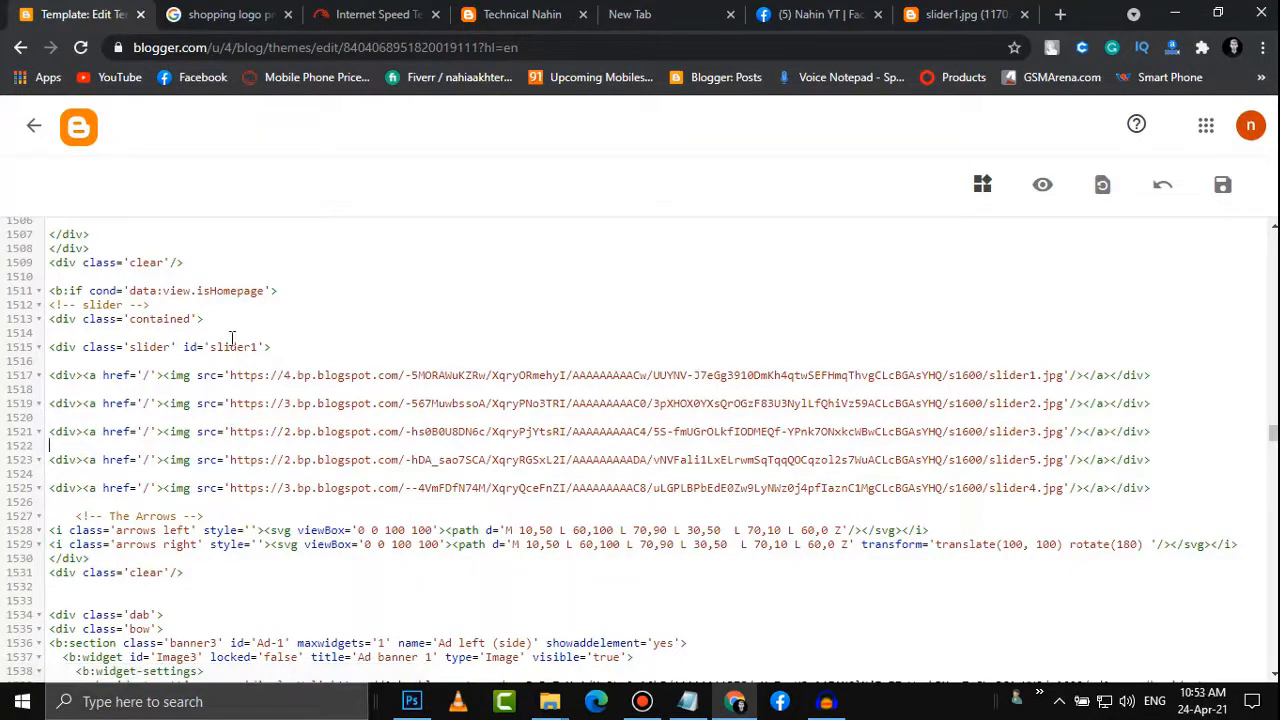
Open the Blogger dashboard in a separate browser tab from the theme editor
click(232, 14)
click(70, 14)
click(78, 126)
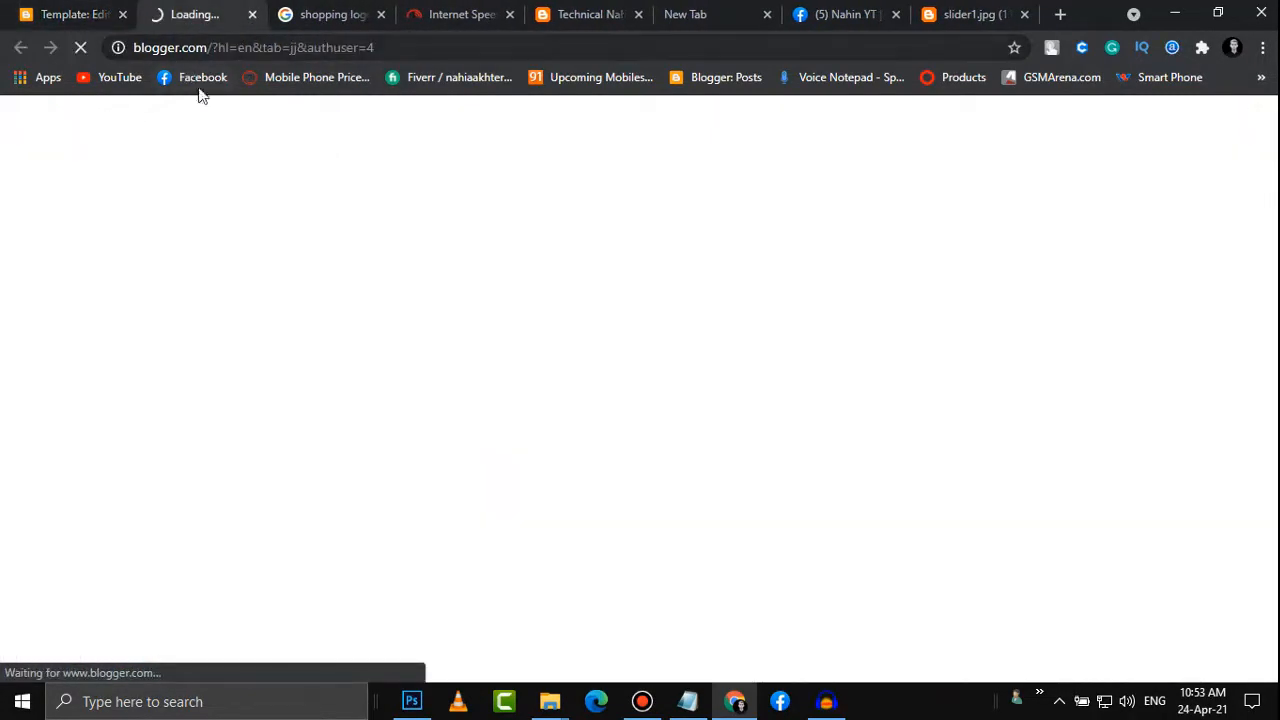
Save the "earn qitaf points" slide image to the desktop as slider1.jpg
click(985, 12)
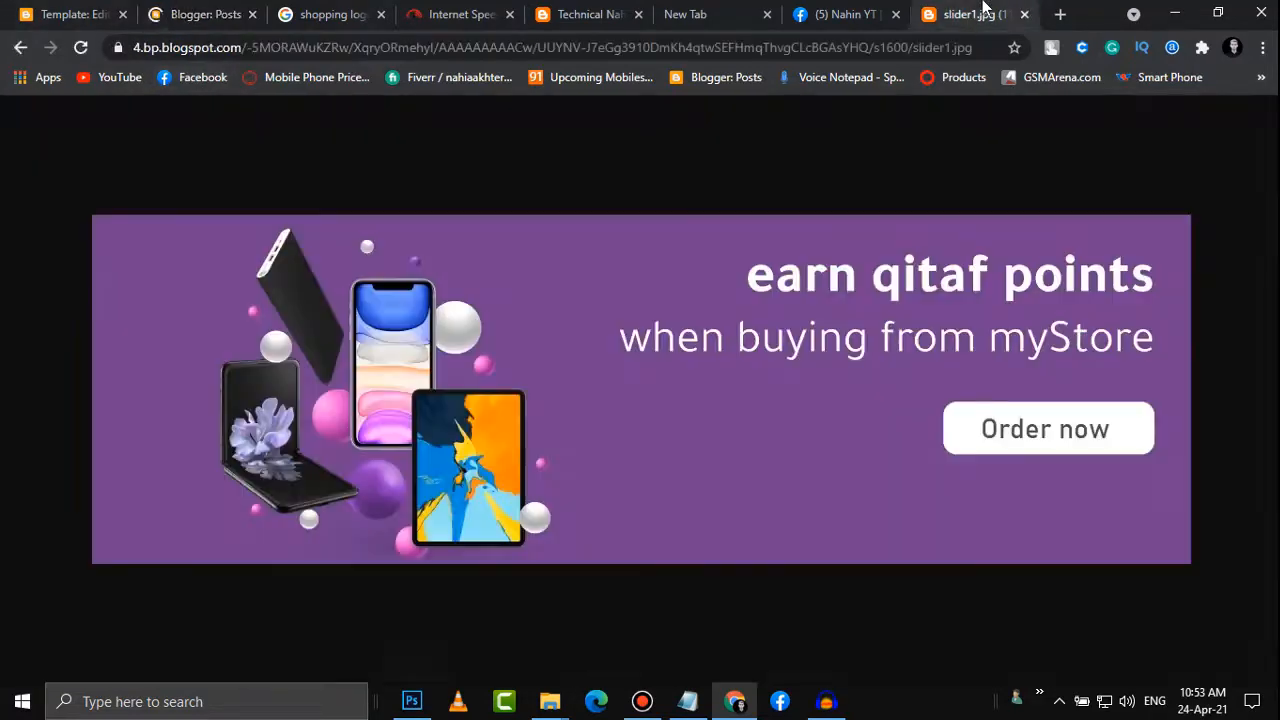
right_click(726, 342)
click(790, 376)
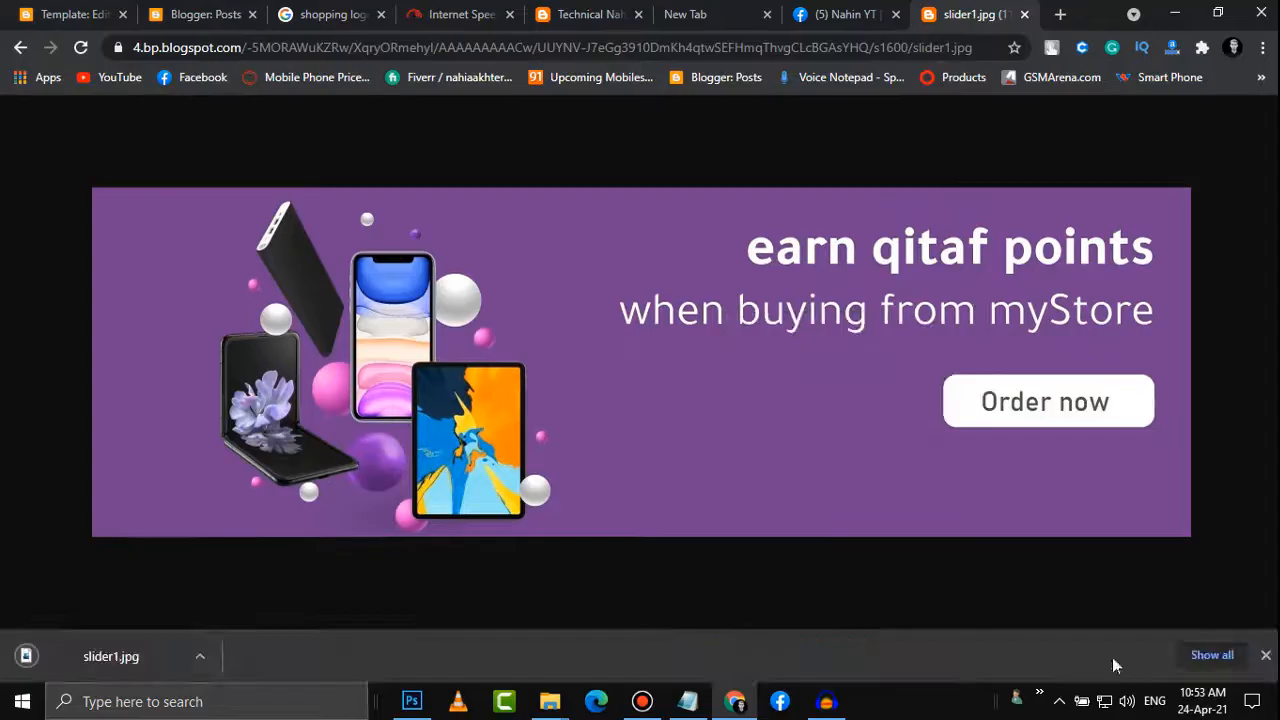
key(super+d)
drag(316, 378, 523, 402)
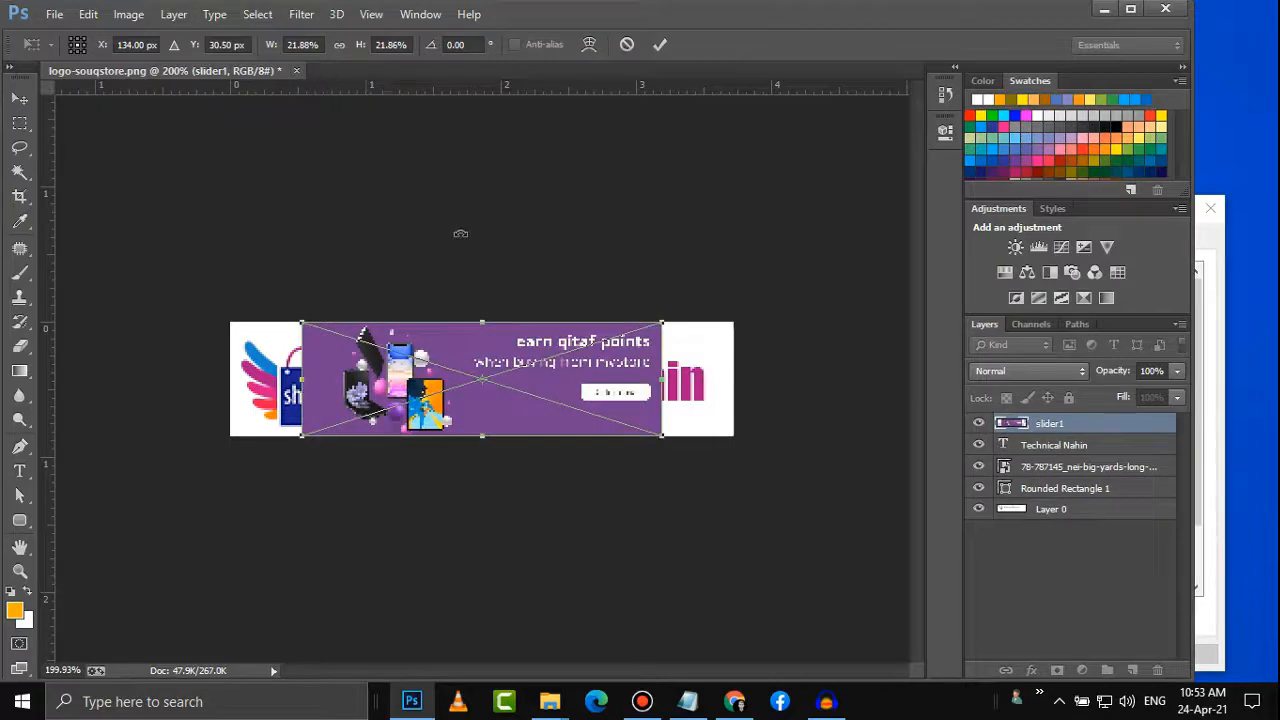
click(627, 44)
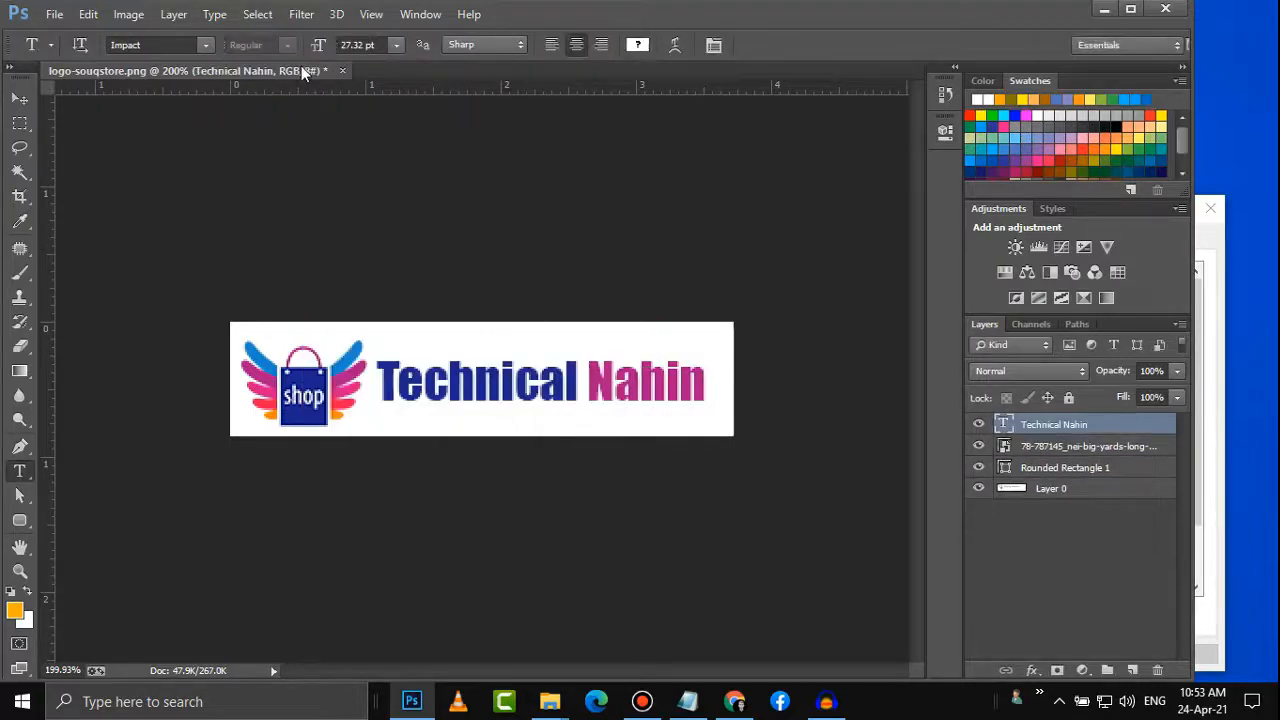
Open the slider1 image from the desktop in Photoshop as its own document beside the logo file
click(1278, 712)
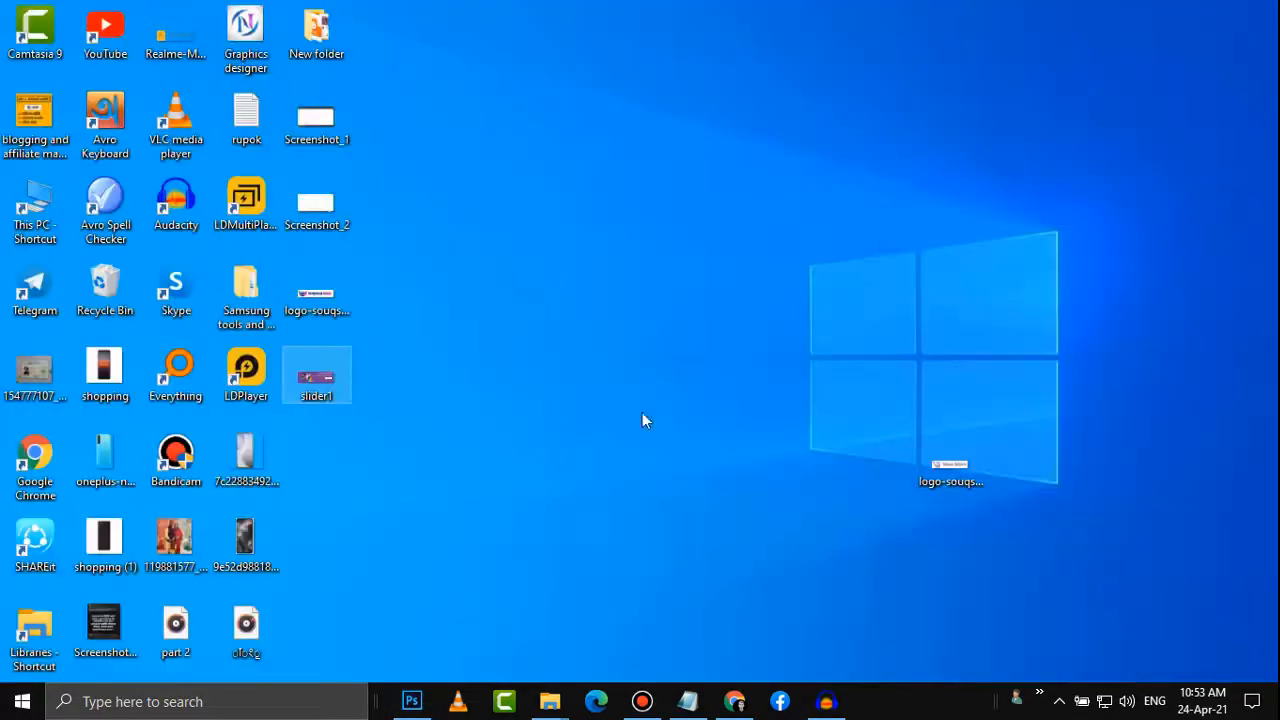
drag(316, 376, 437, 70)
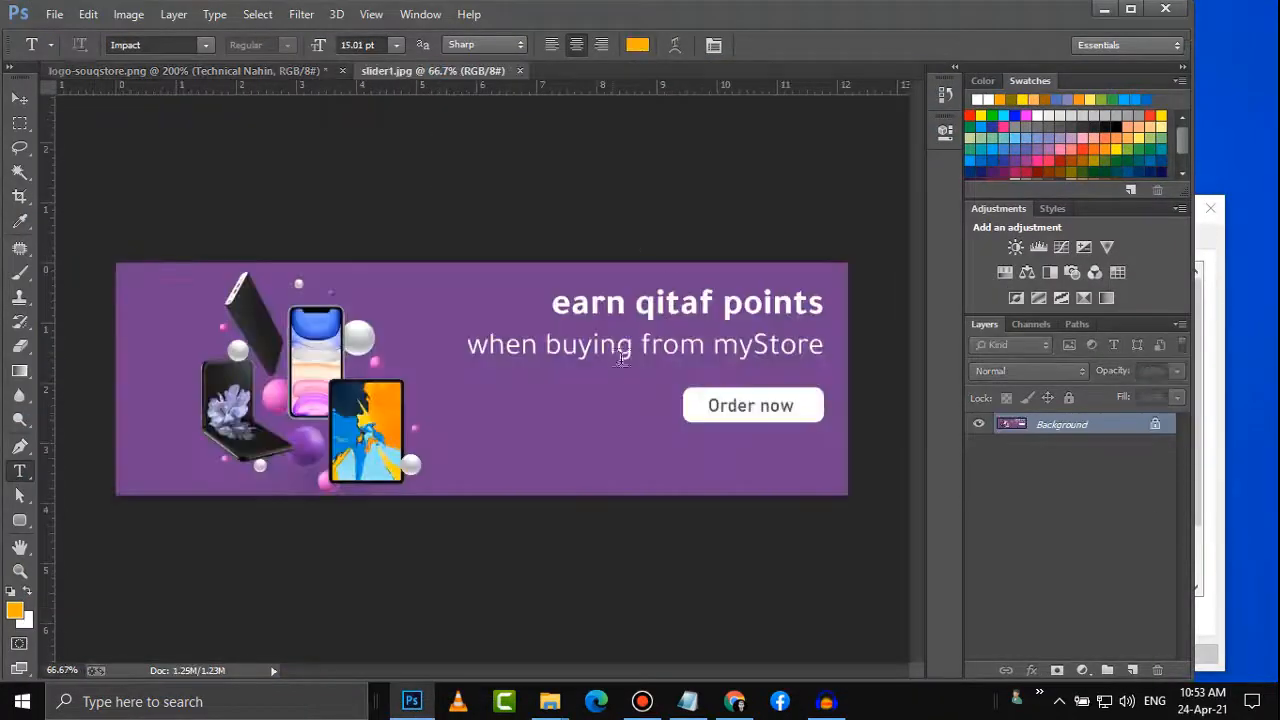
scroll(535, 391, up, 2)
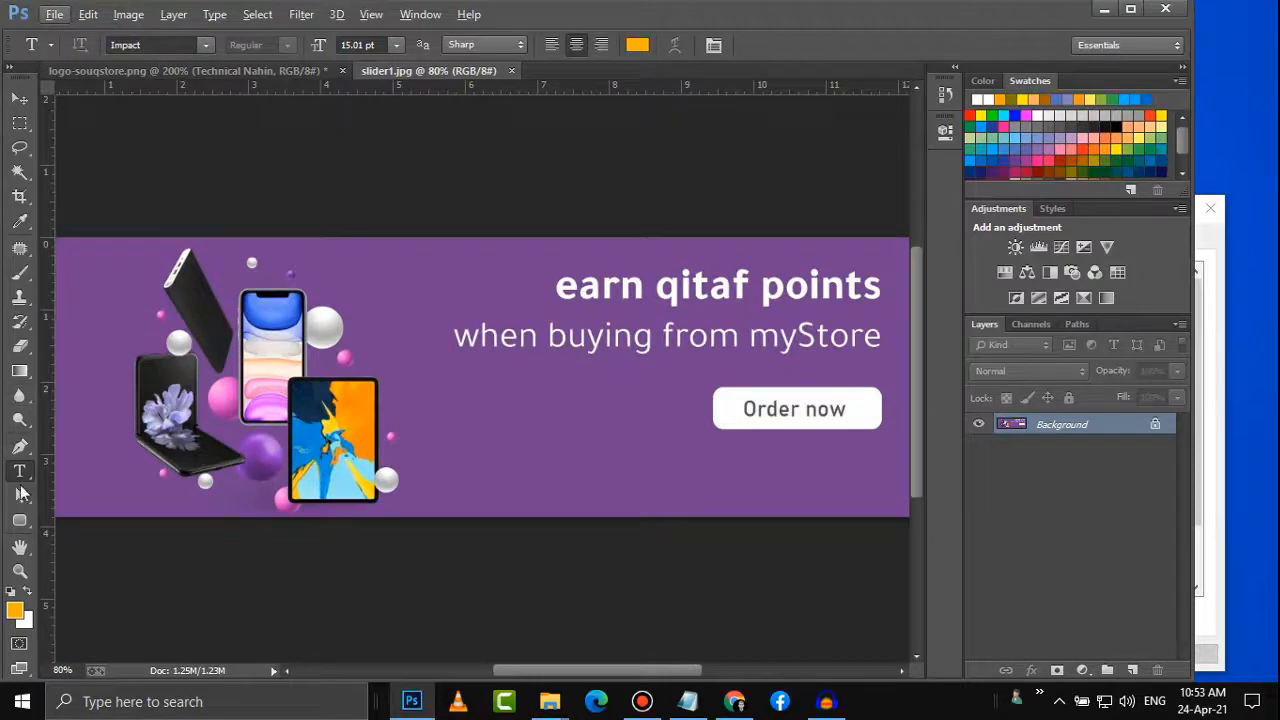
Cover the banner's device pictures with a rectangle of about 428 × 442 px, filled with the banner's purple sampled from the background
click(19, 520)
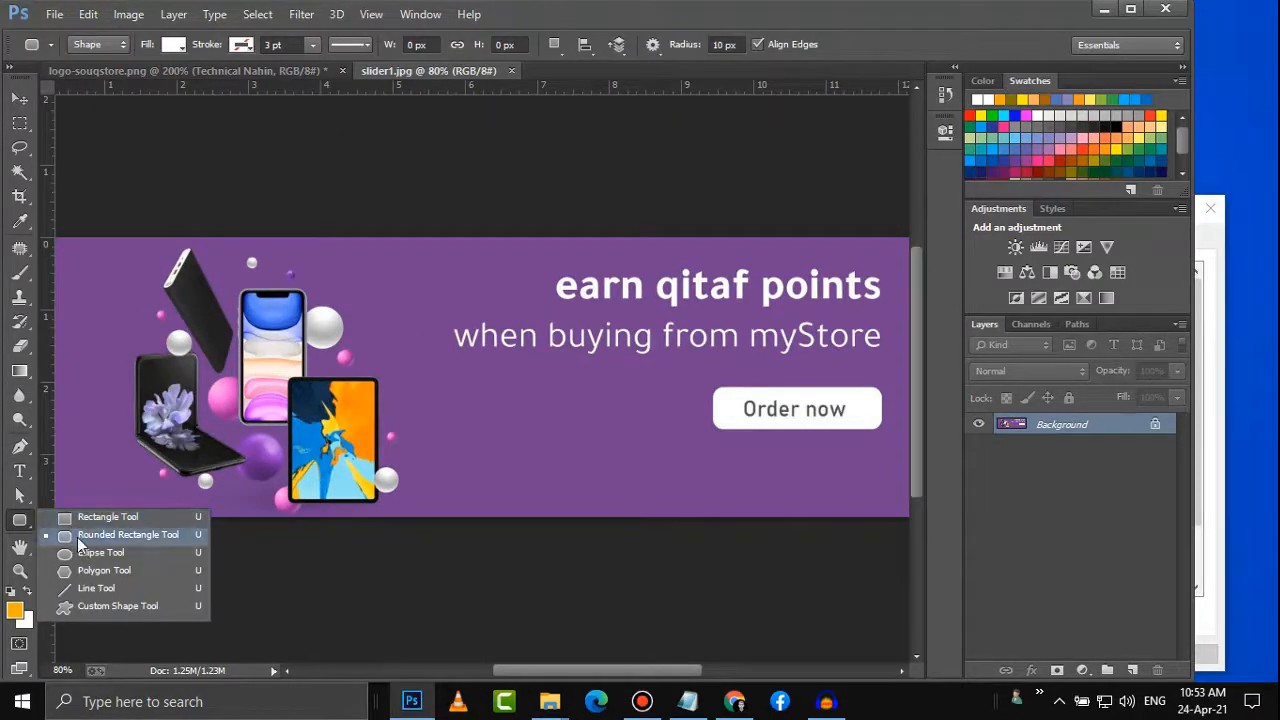
click(77, 518)
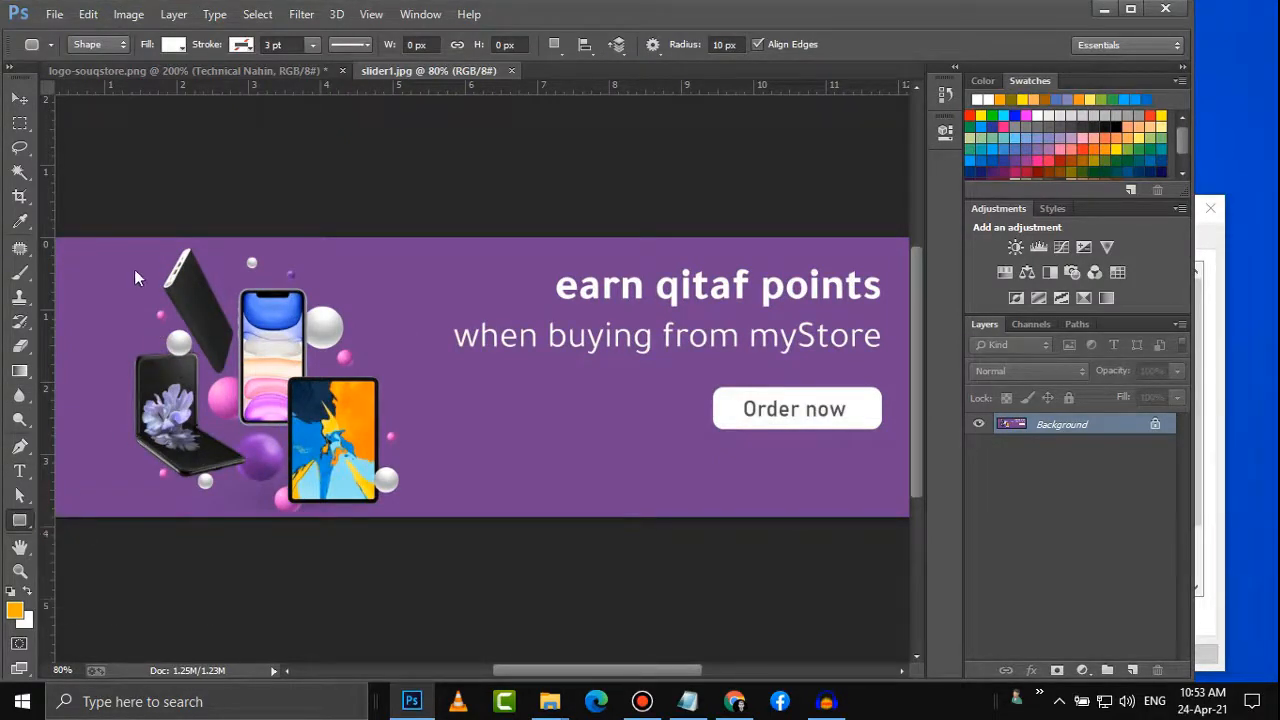
drag(113, 227, 434, 558)
click(174, 44)
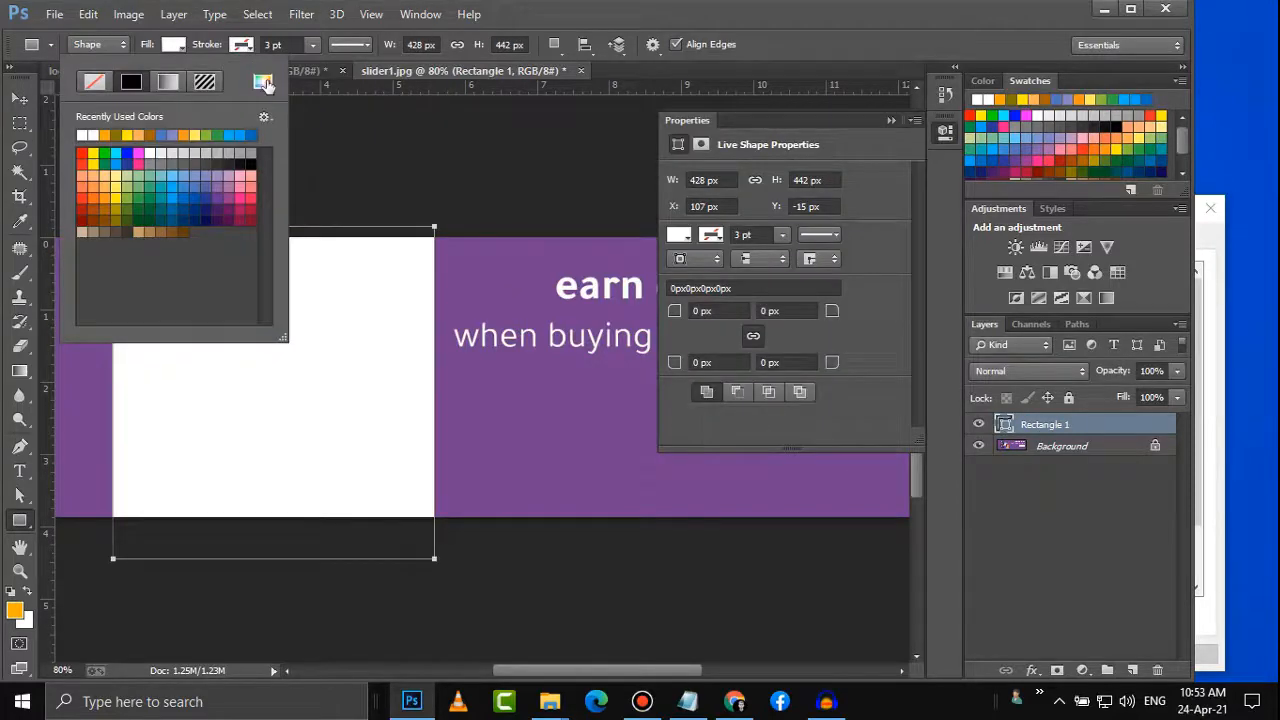
click(263, 82)
click(551, 409)
click(1134, 380)
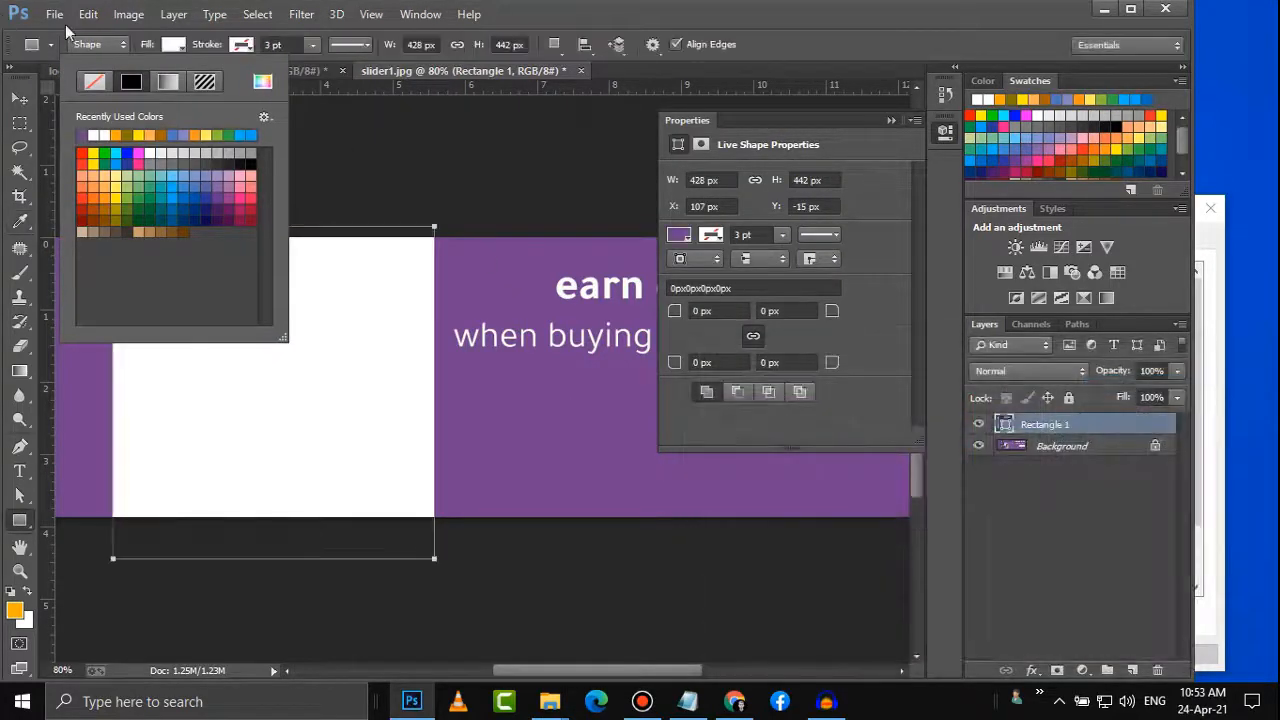
Place the "Never Settle" phone image from the desktop on the banner's purple patch at about X 1.84 in, Y 0 in
click(19, 99)
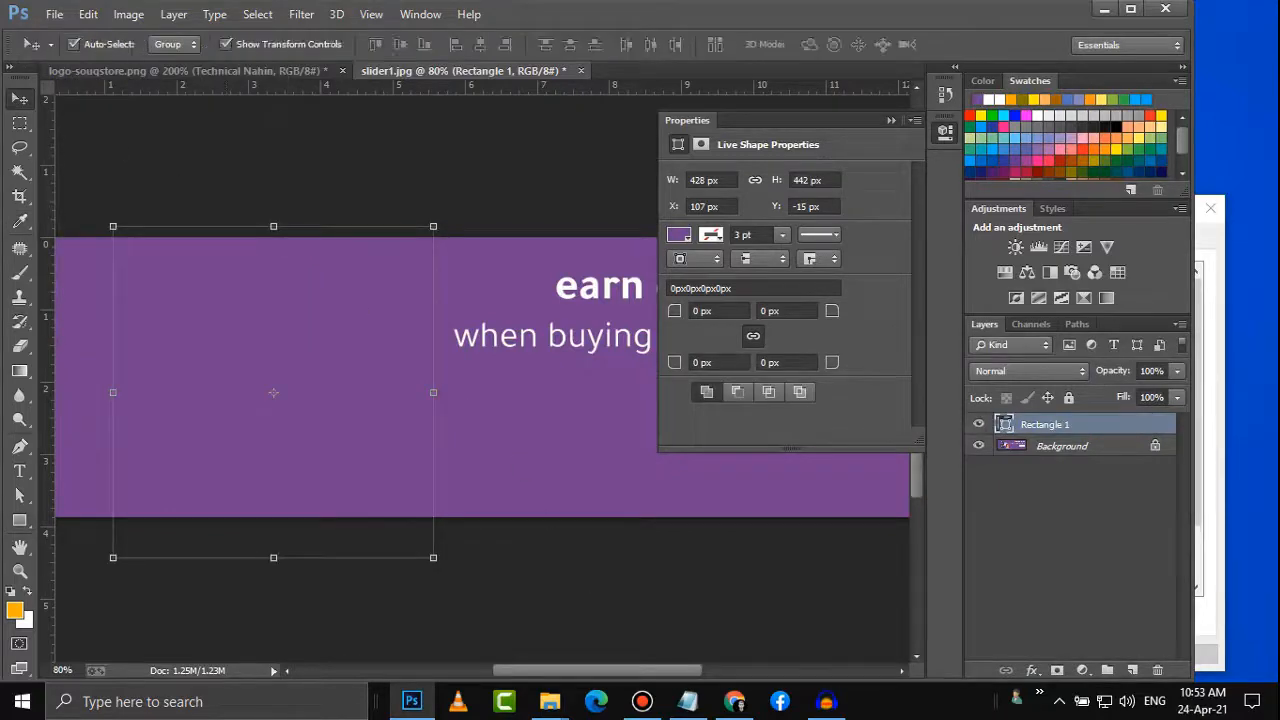
click(1277, 702)
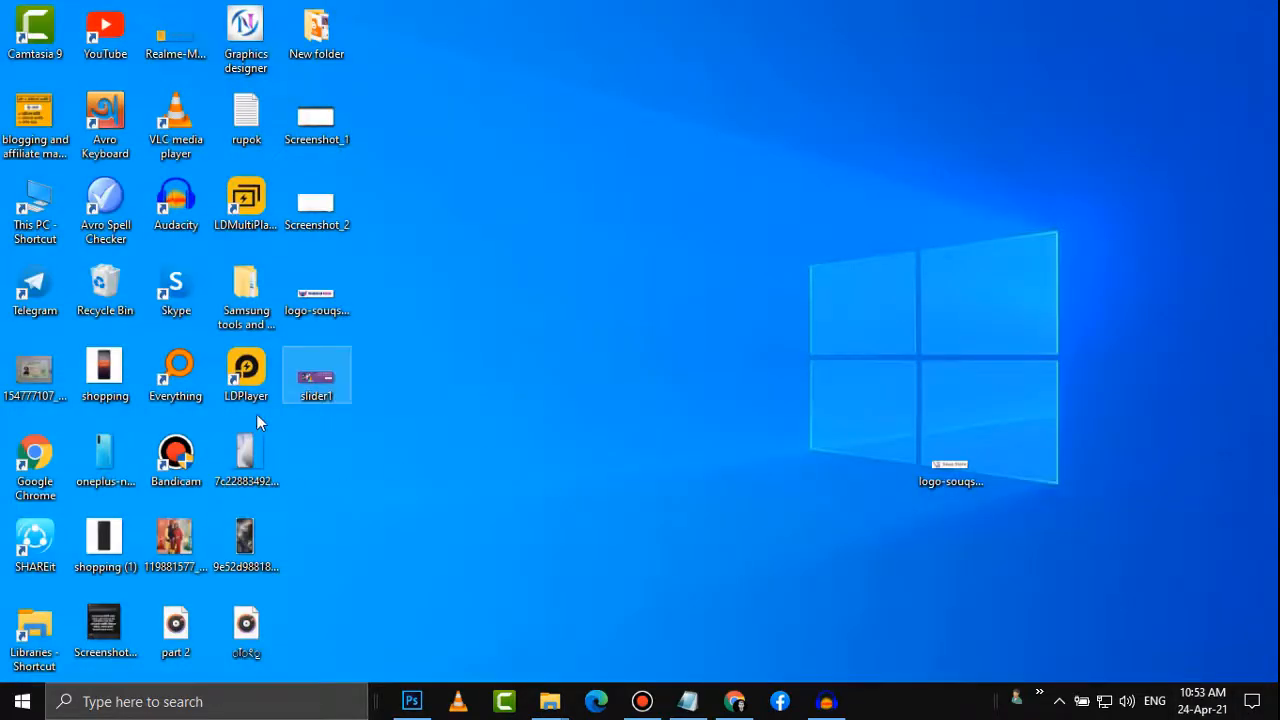
drag(252, 535, 305, 416)
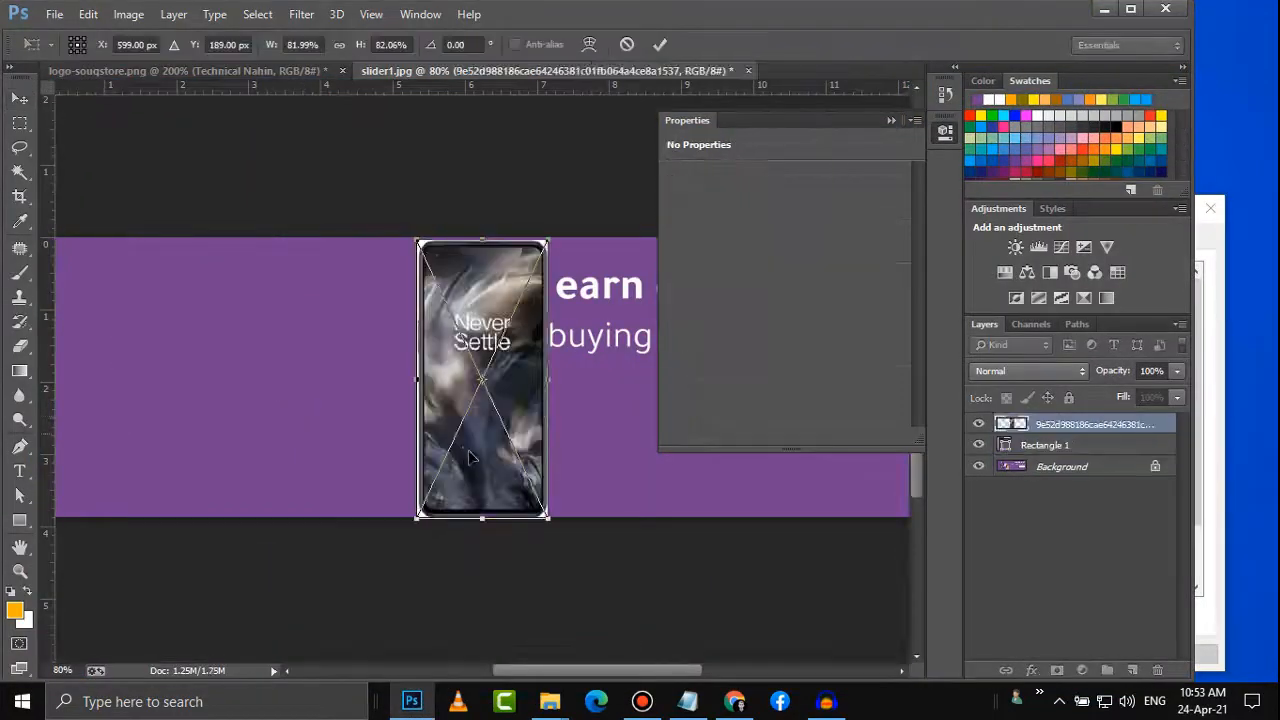
drag(450, 444, 198, 442)
click(660, 44)
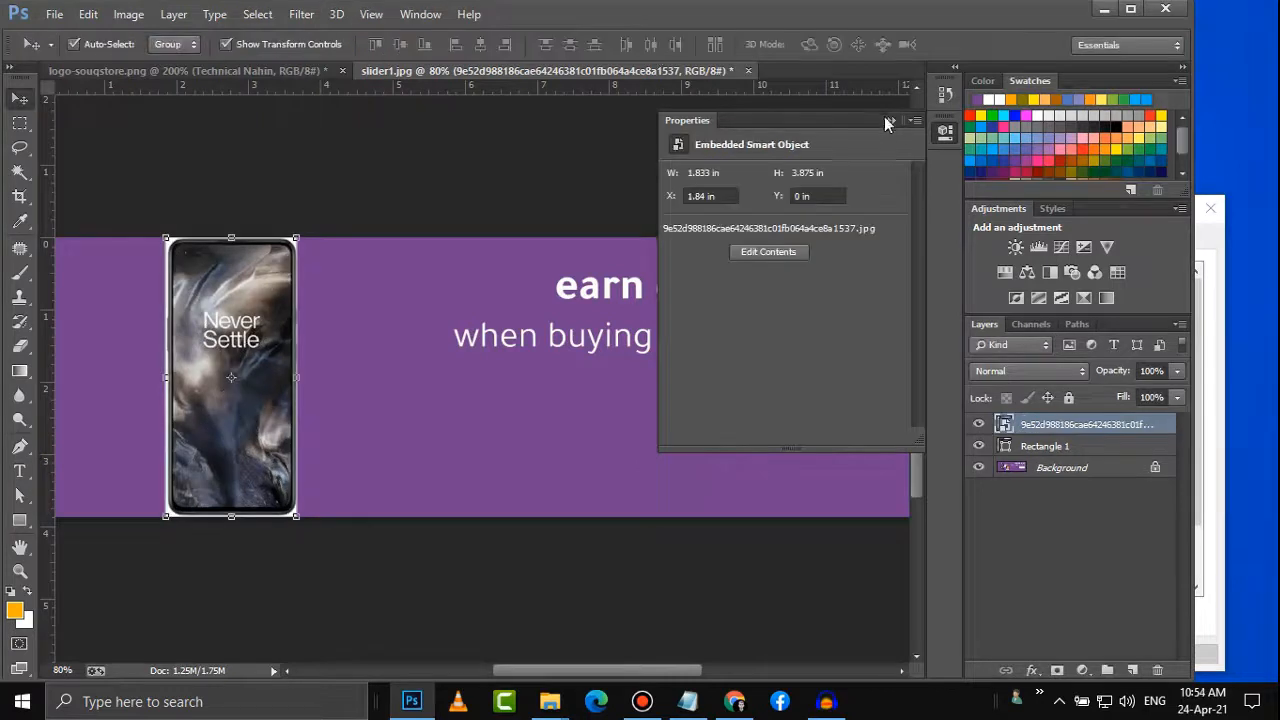
click(891, 120)
Save the edited banner as a JPEG named slider1 on the desktop, replacing the existing file, with quality 12 and Progressive format
scroll(434, 350, down, 4)
scroll(434, 350, up, 2)
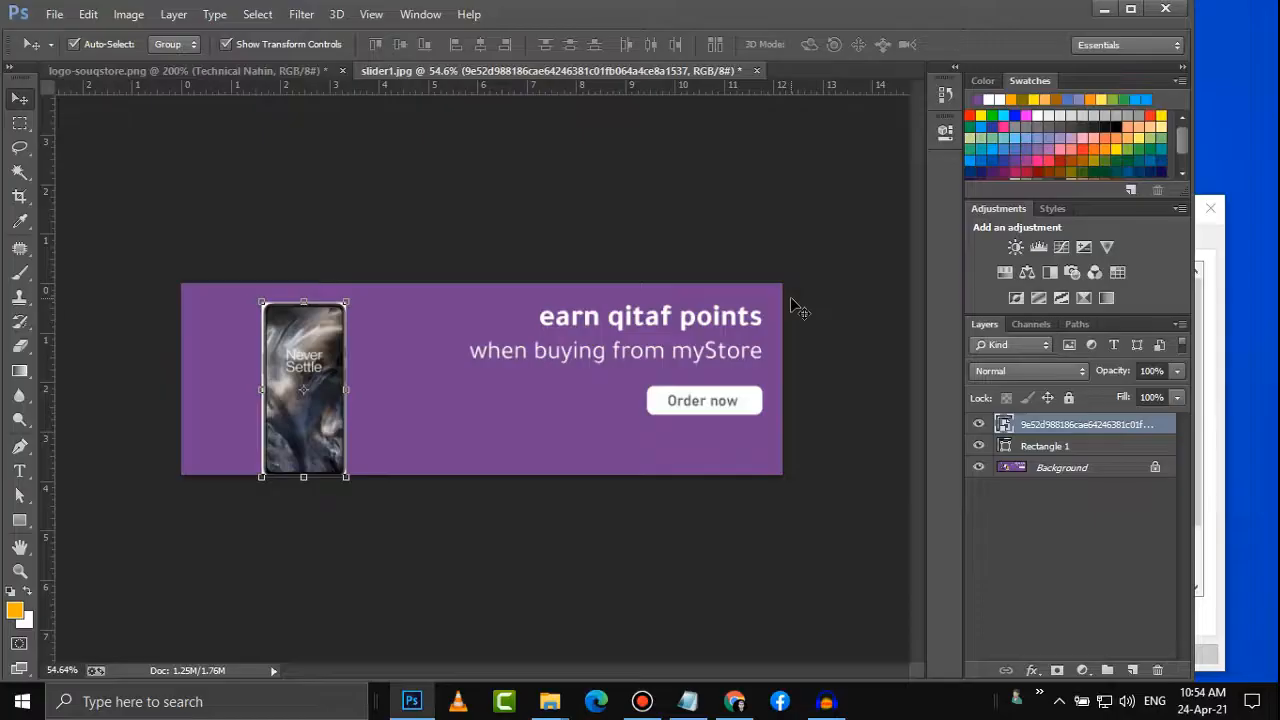
key(ctrl+shift+s)
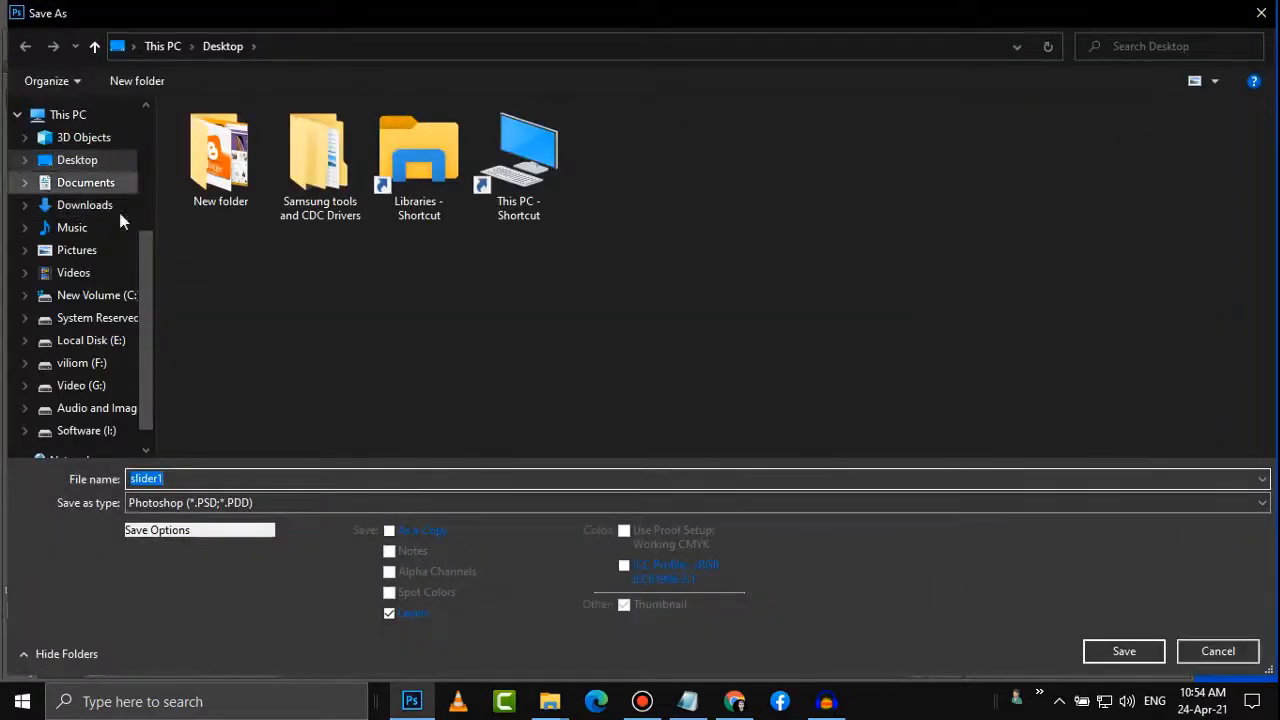
click(160, 500)
click(200, 320)
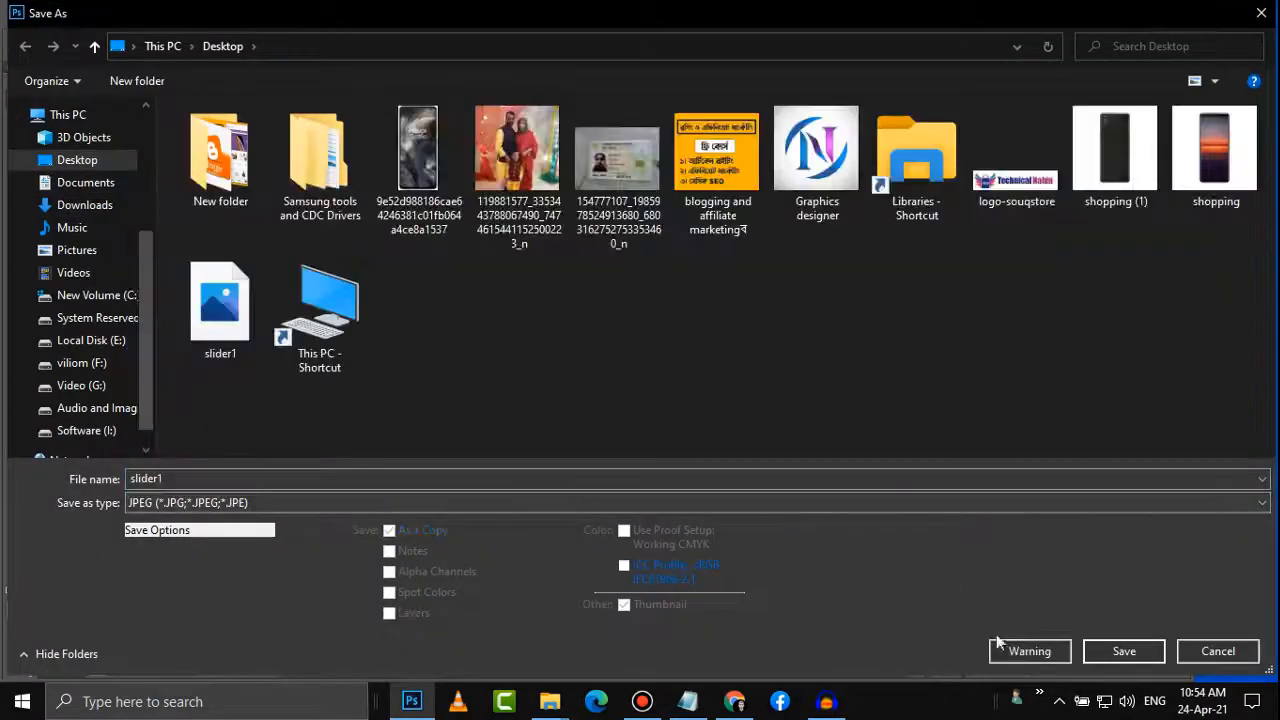
click(1133, 662)
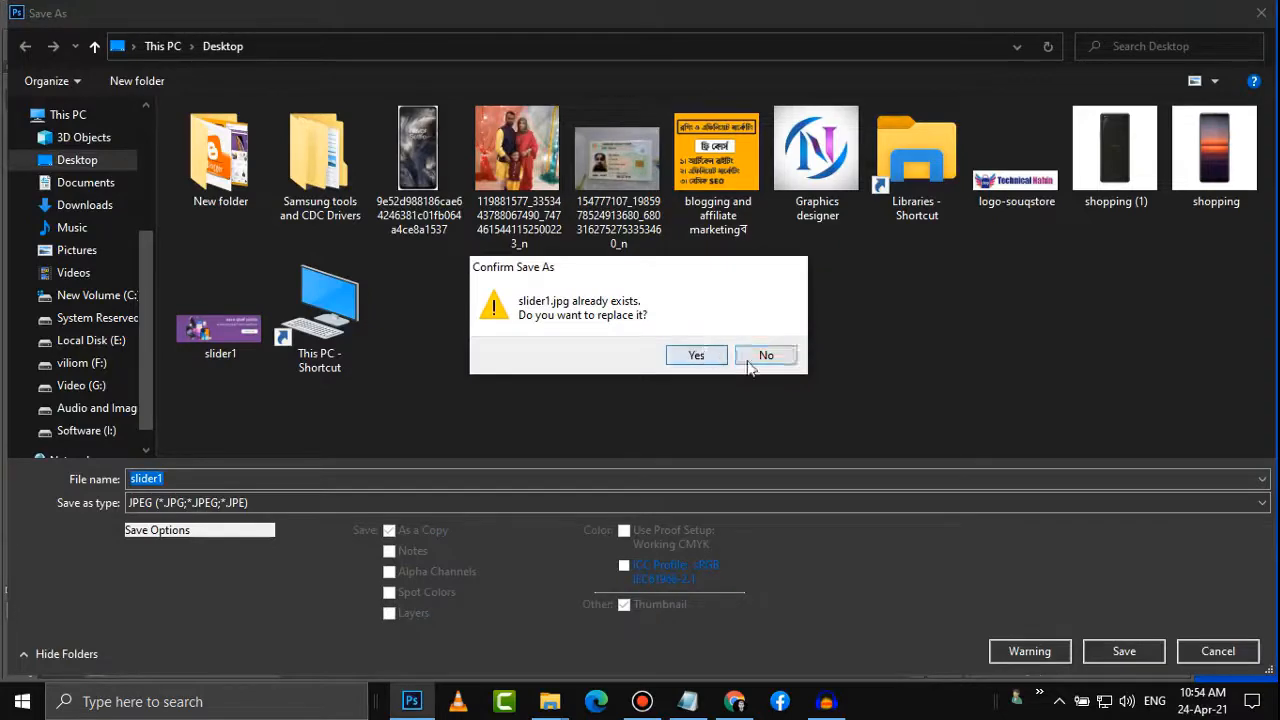
click(697, 354)
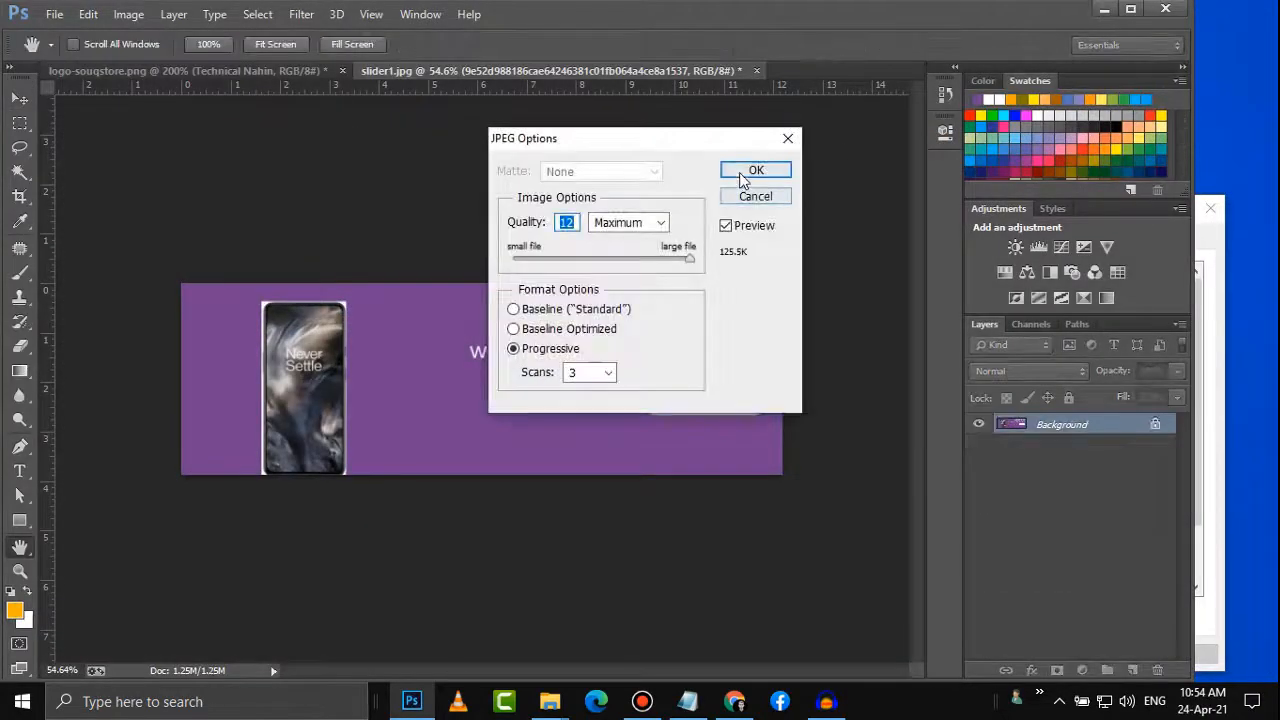
click(745, 172)
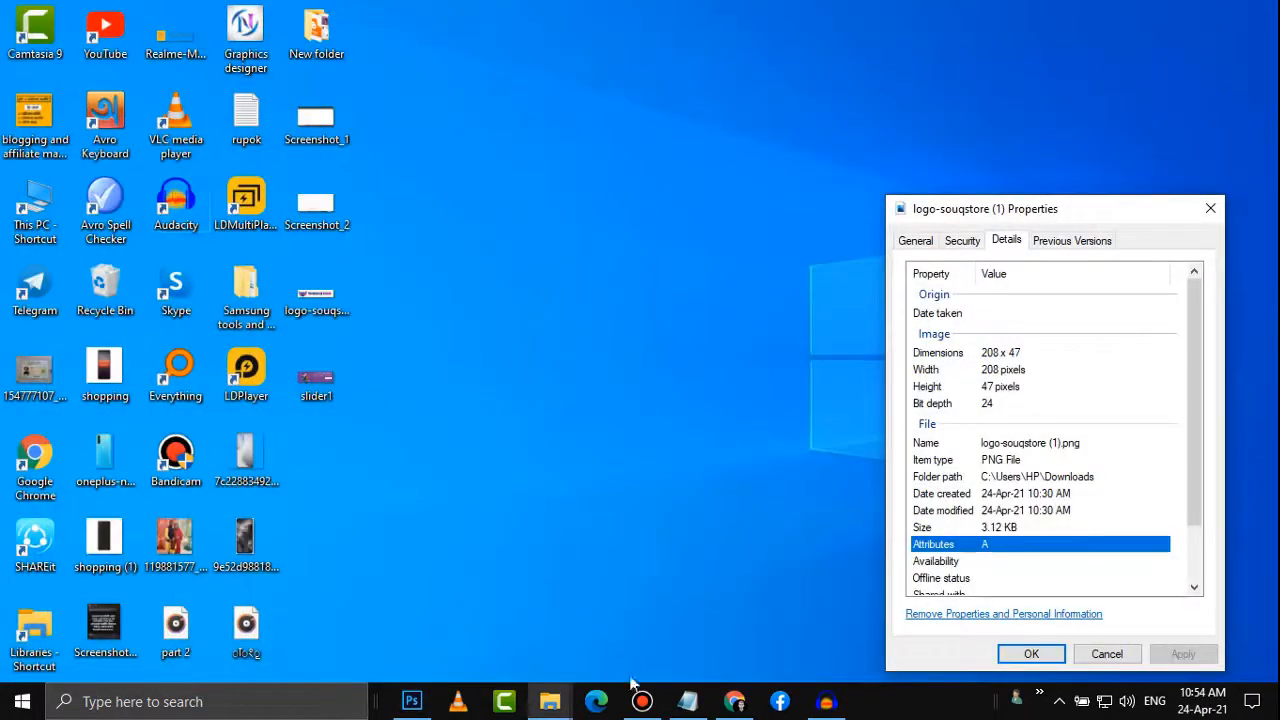
Switch to Chrome and create a new page in the Technical Nahin blog's Blogger dashboard
click(734, 701)
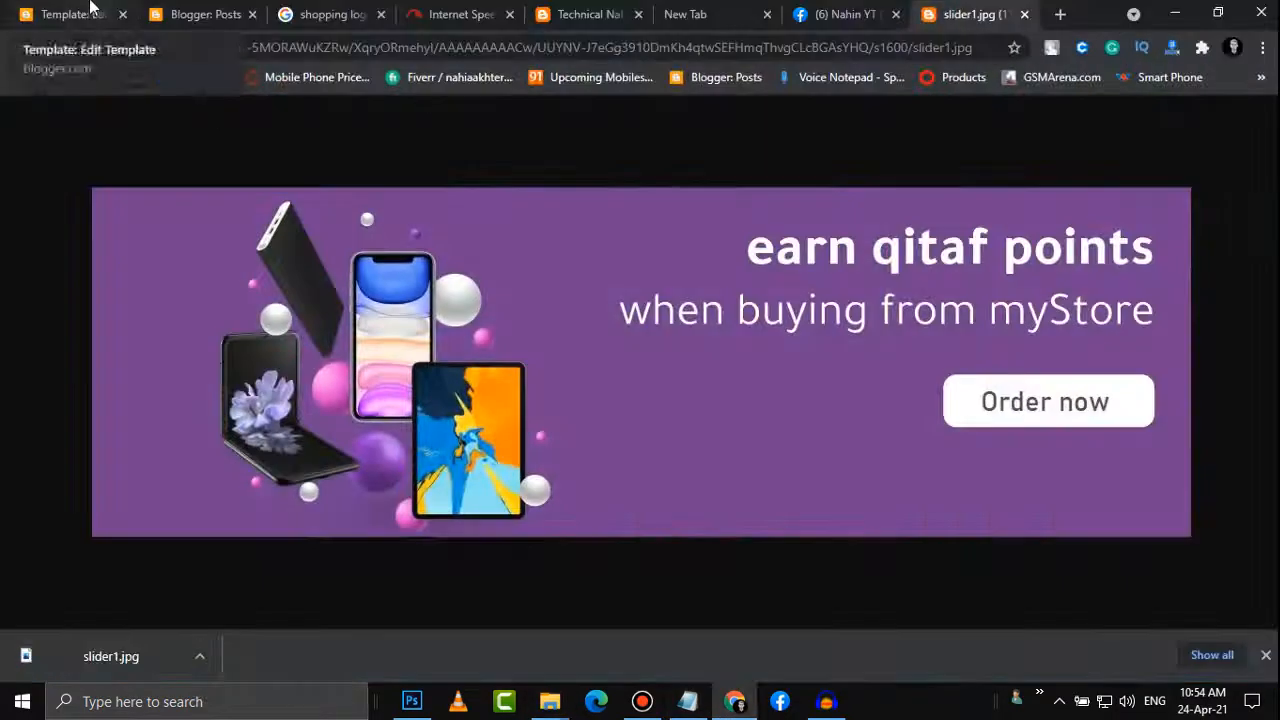
click(90, 12)
click(190, 12)
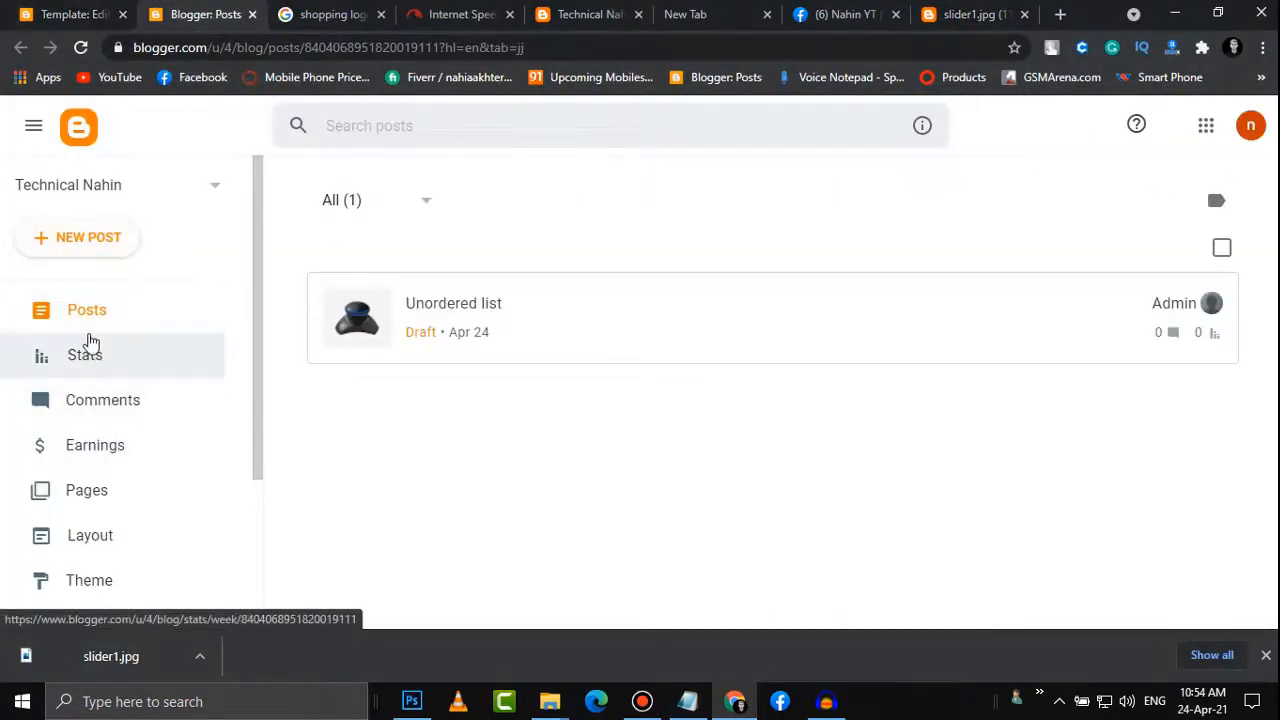
click(88, 497)
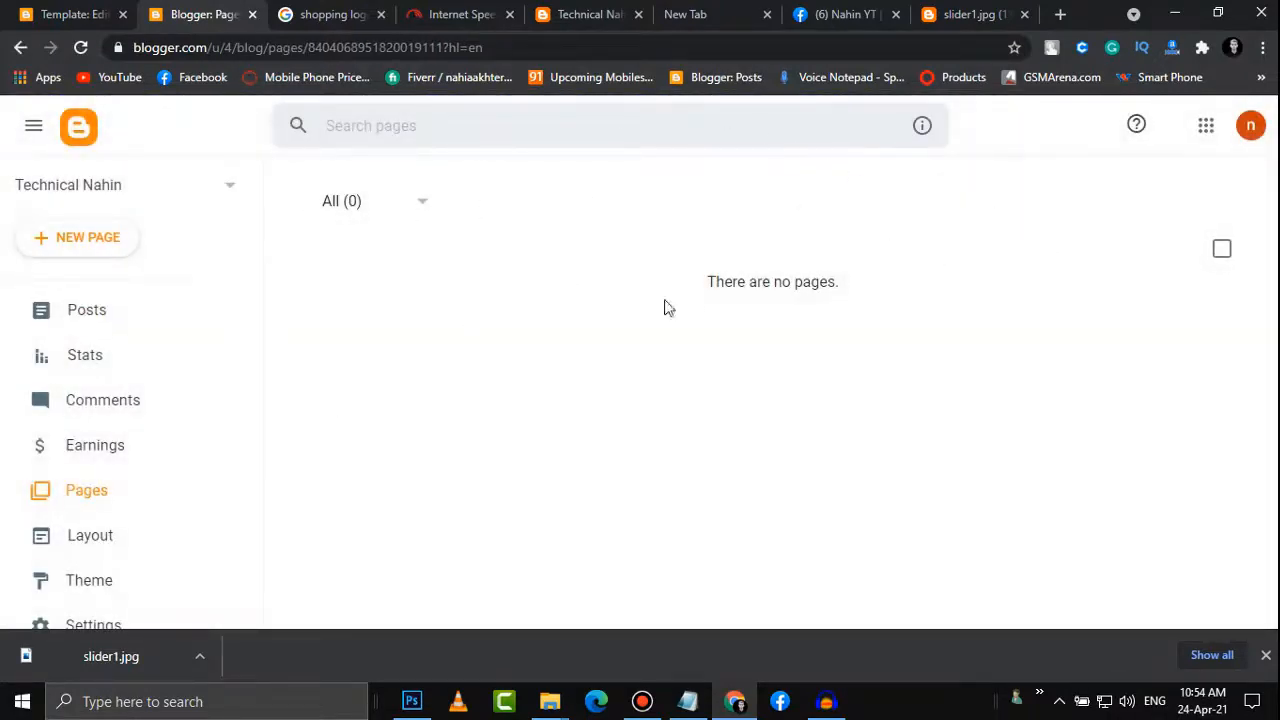
click(100, 248)
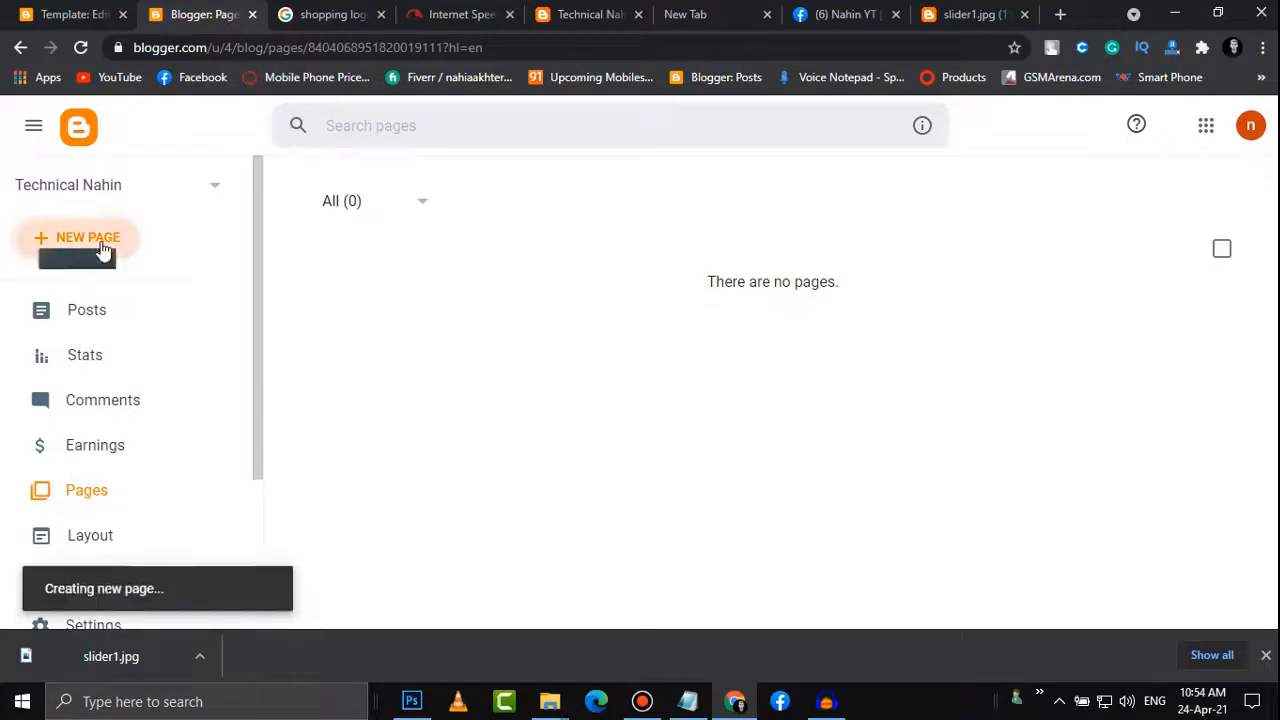
Upload the edited slider1.jpg from the desktop and insert it into the new page's body
click(541, 252)
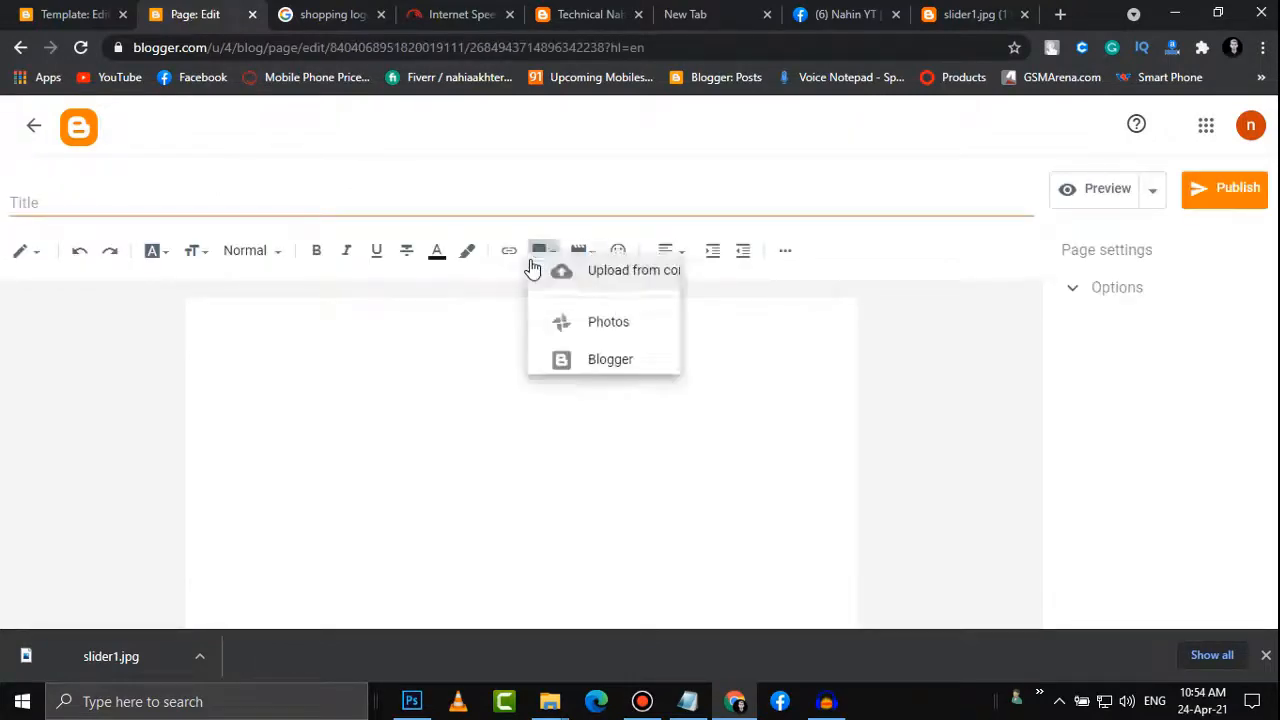
click(620, 298)
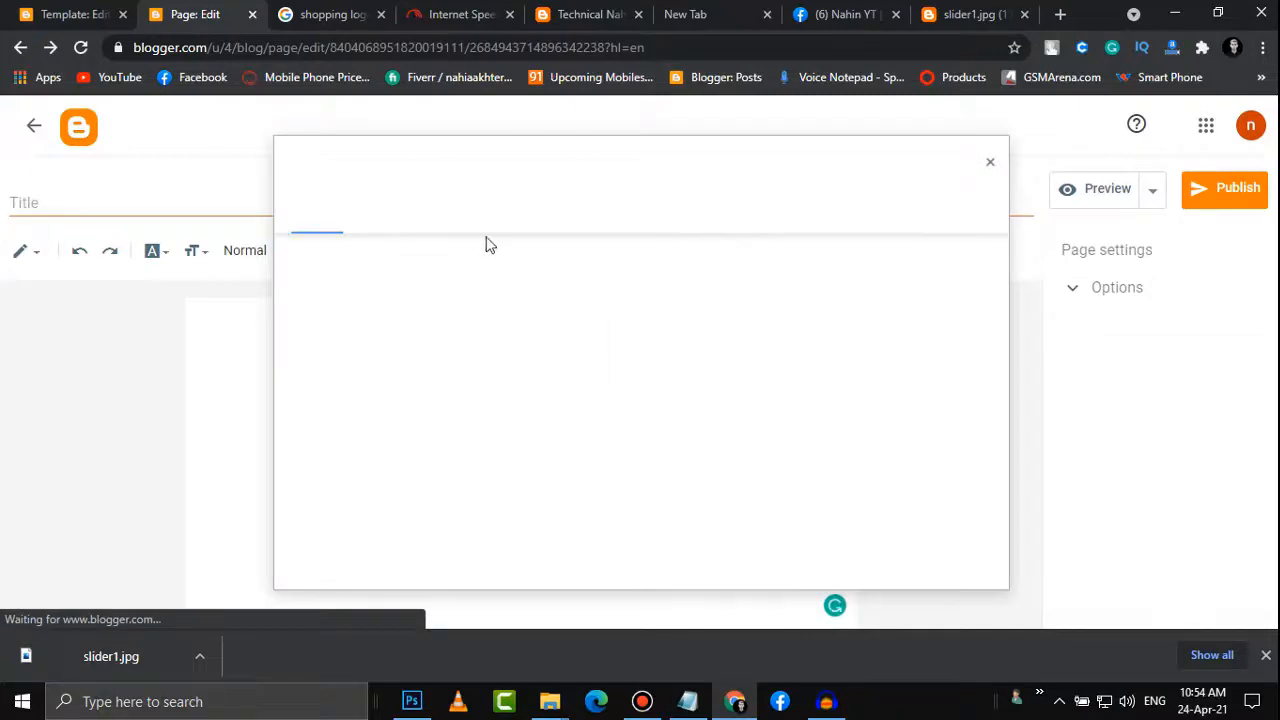
click(337, 257)
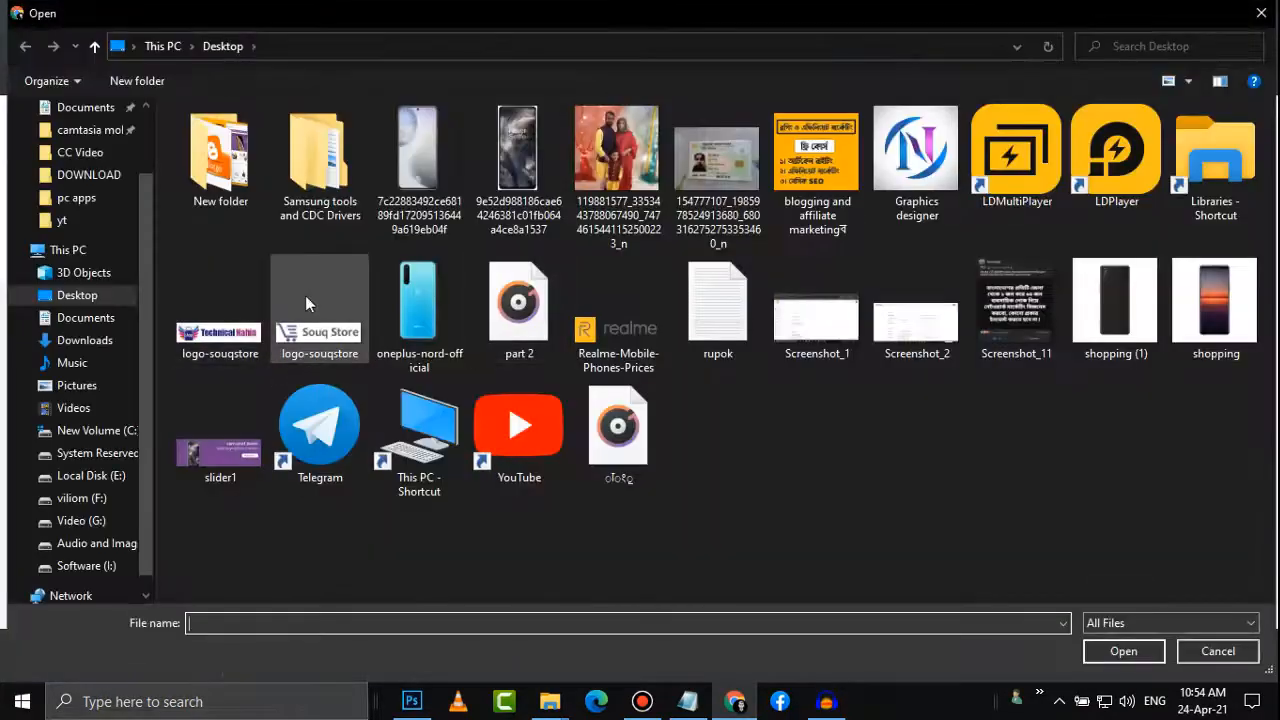
click(214, 452)
click(1109, 648)
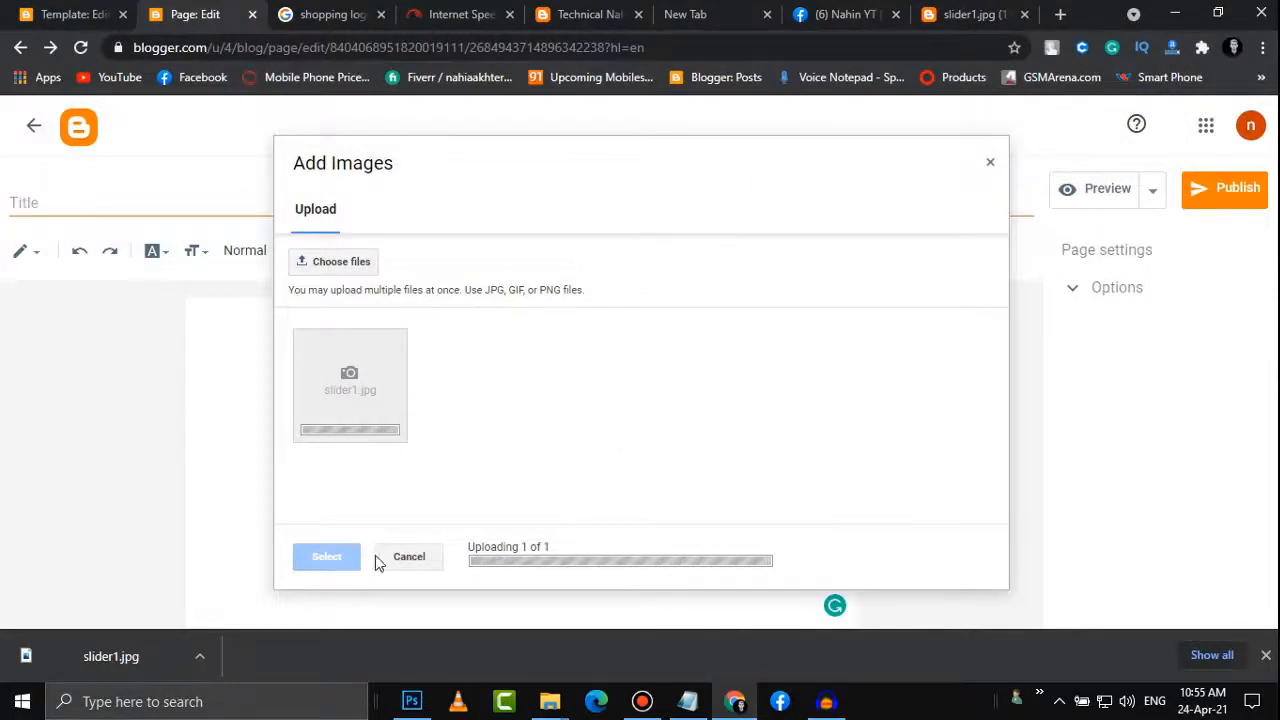
click(323, 561)
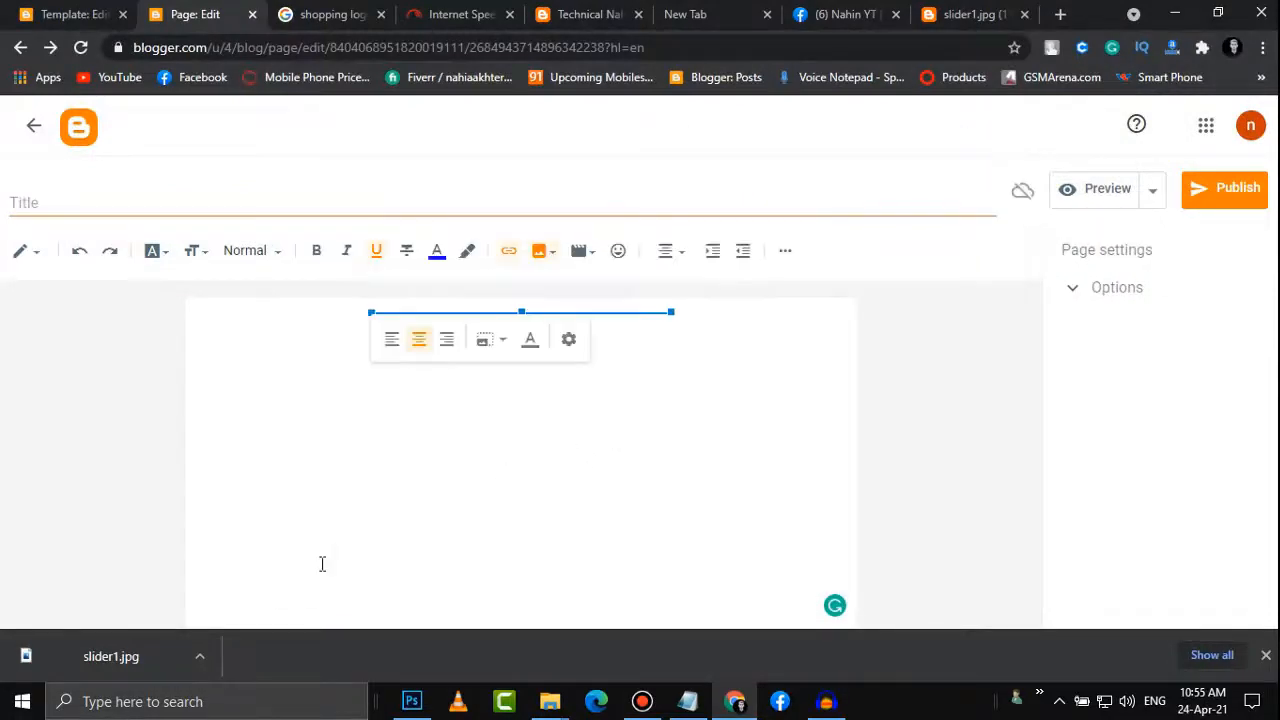
Deselect the inserted banner and save the untitled page without publishing it
right_click(603, 378)
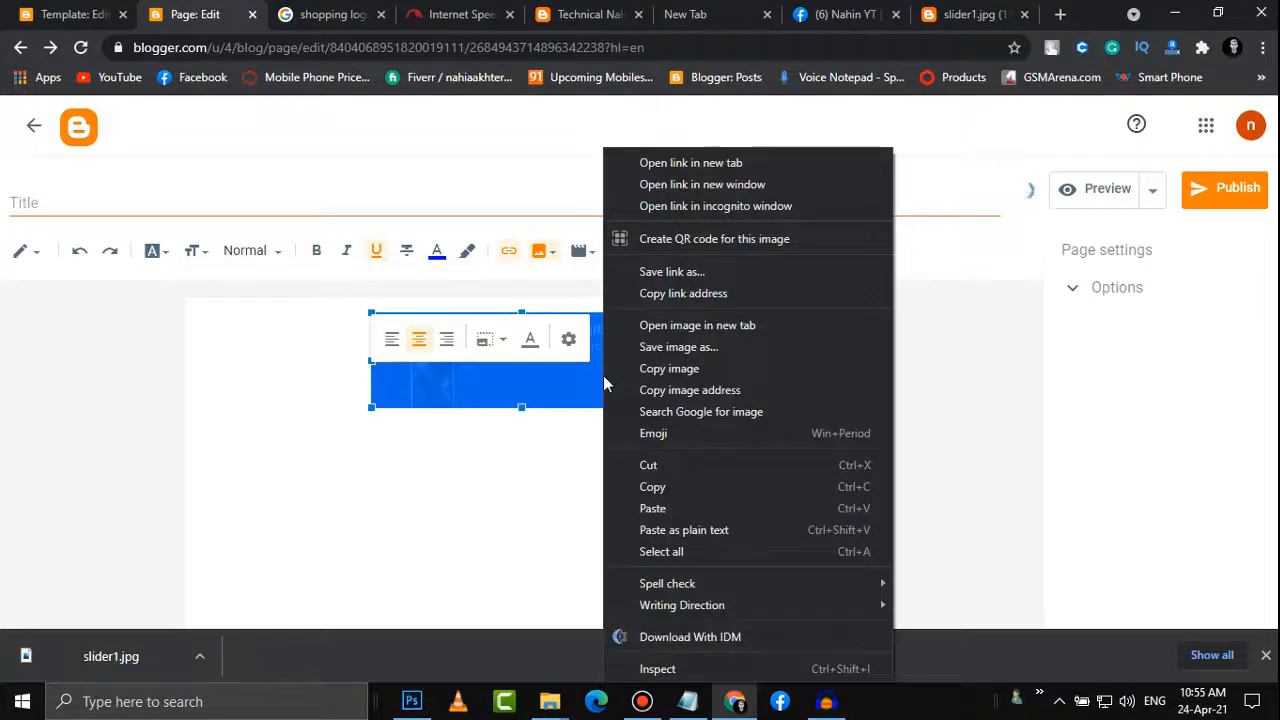
click(481, 457)
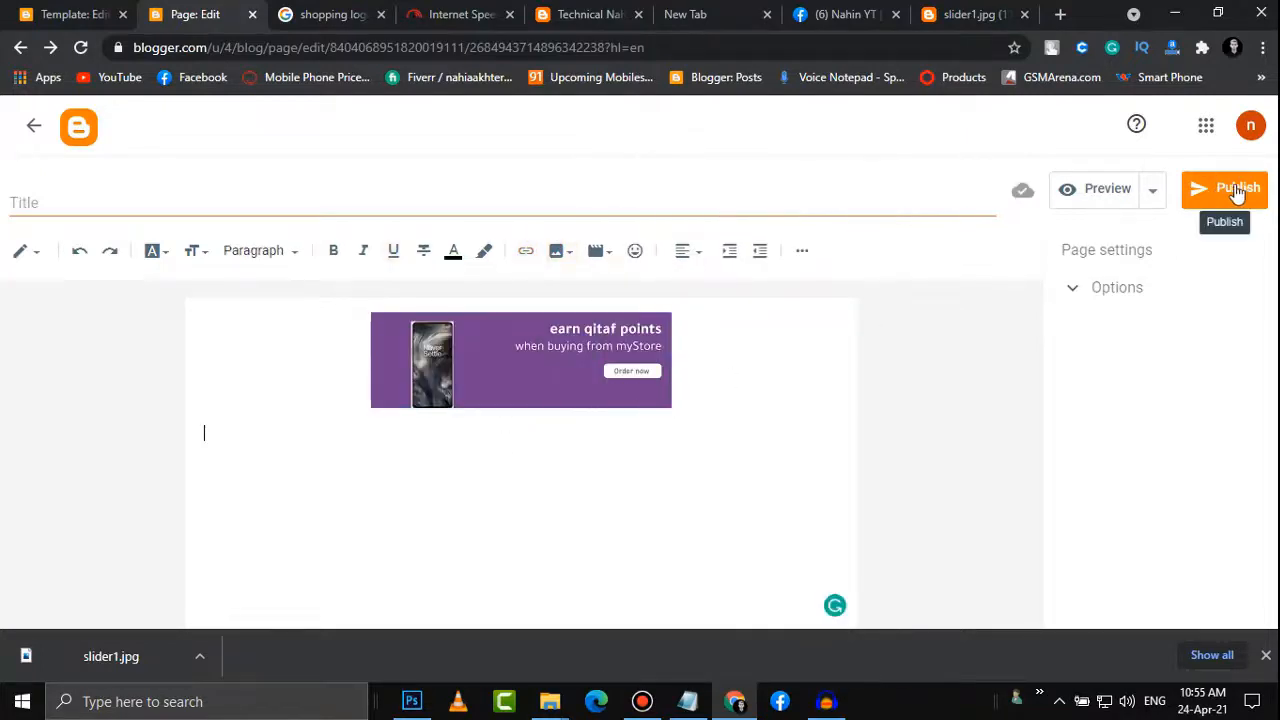
click(1153, 190)
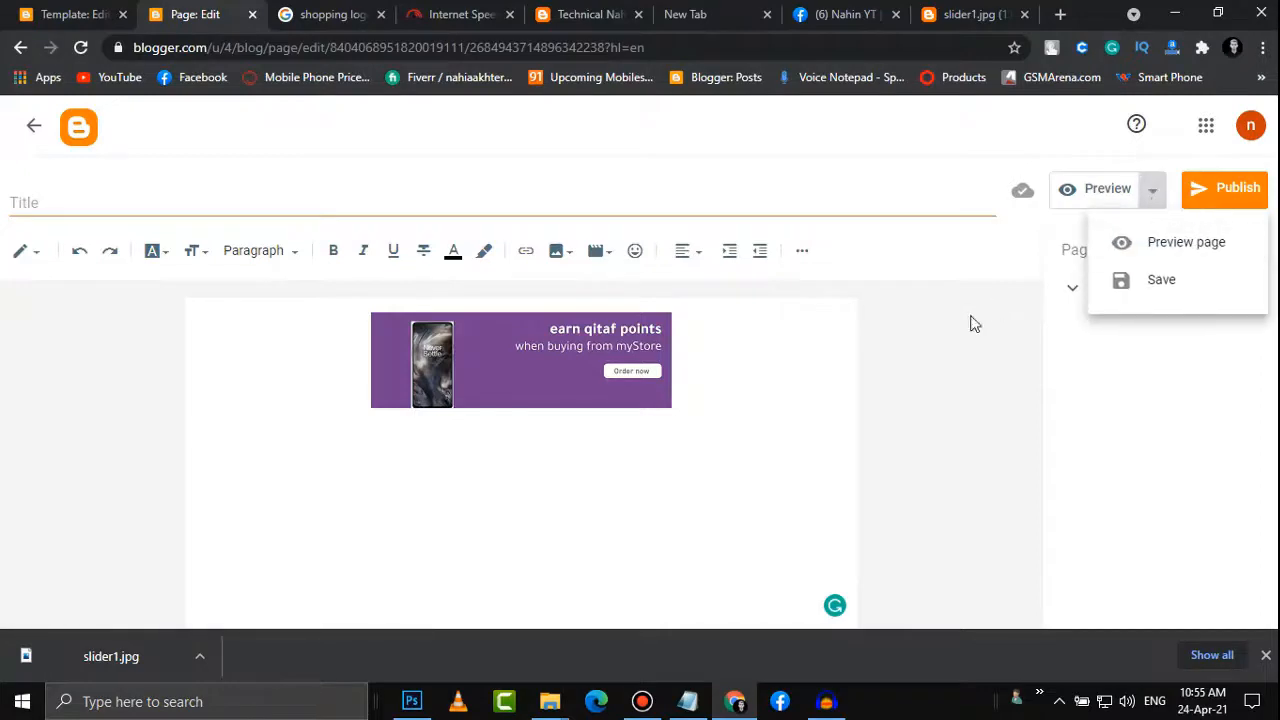
click(1110, 278)
click(1152, 192)
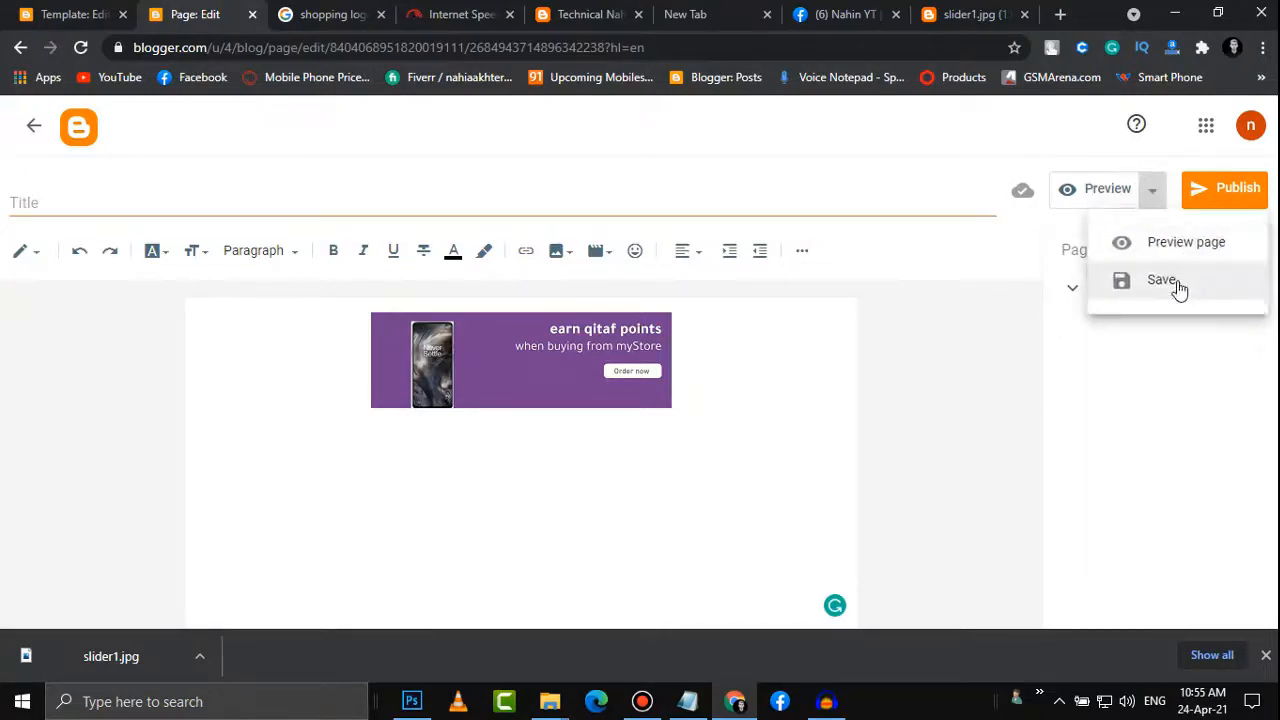
click(1177, 288)
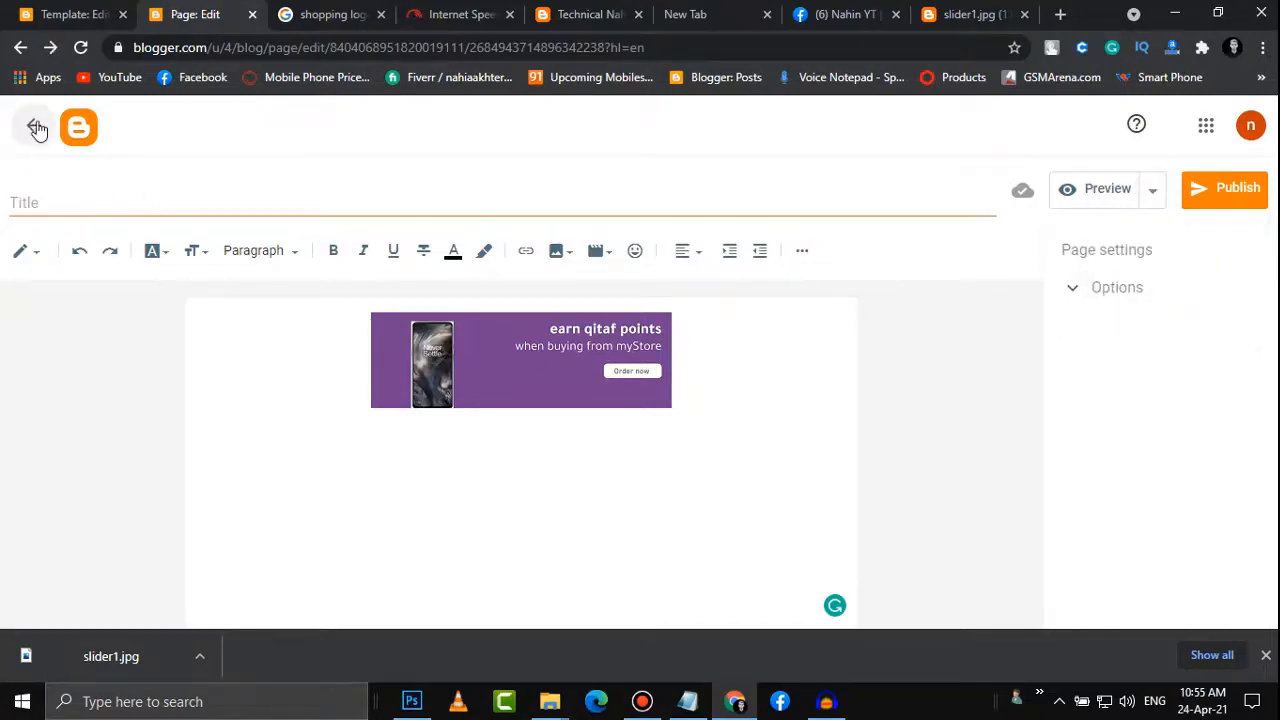
Copy the image address of the banner uploaded to the page
right_click(484, 341)
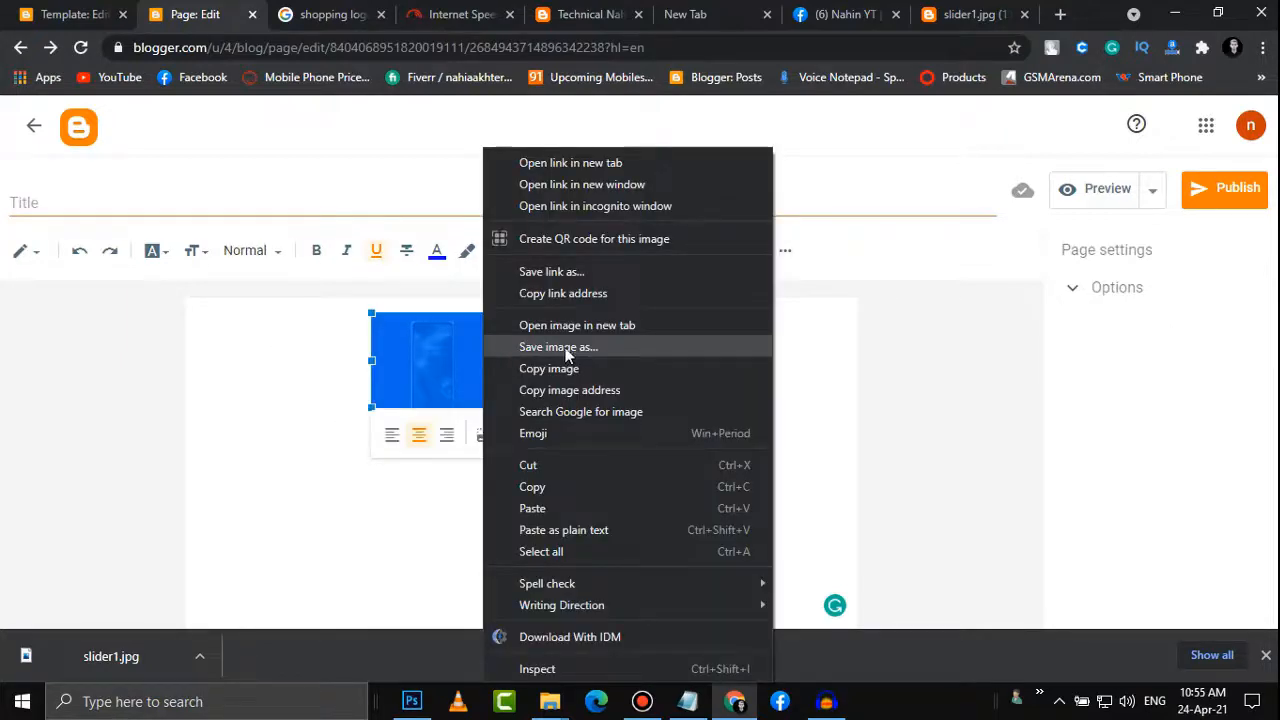
click(606, 392)
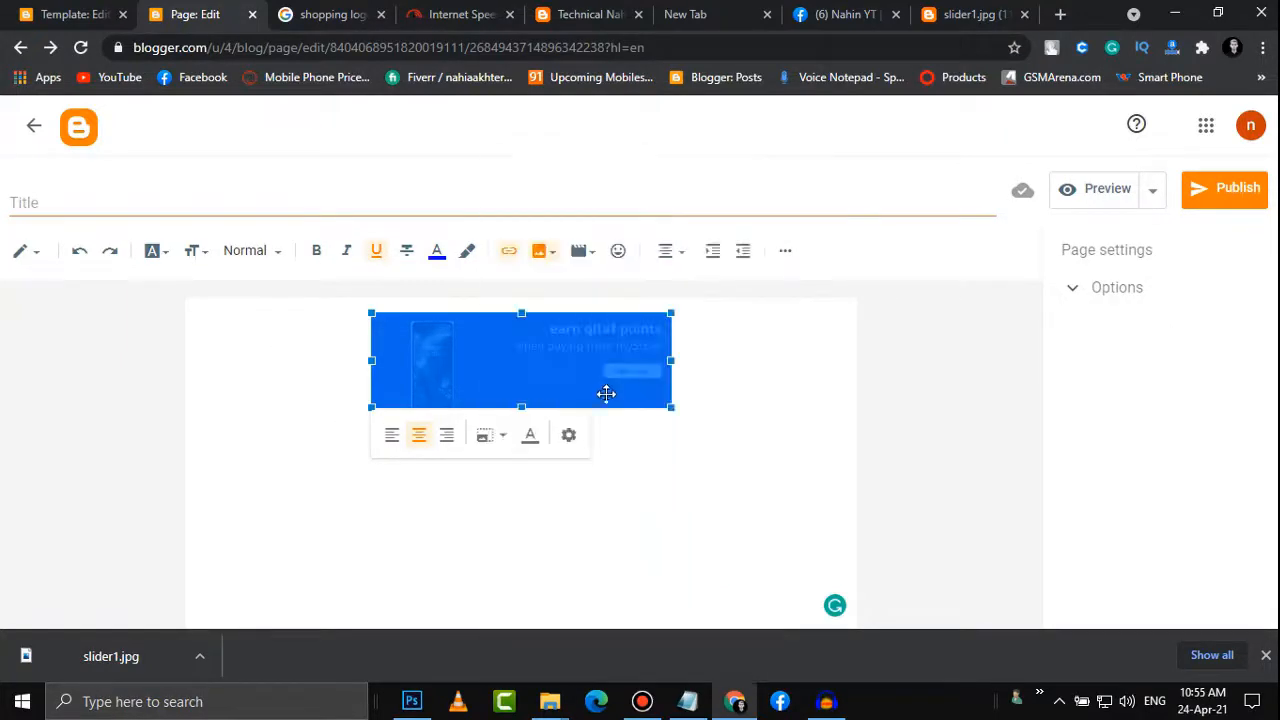
click(164, 418)
Replace the first slide's image address in the template's slider code with the copied address of the uploaded banner
click(80, 14)
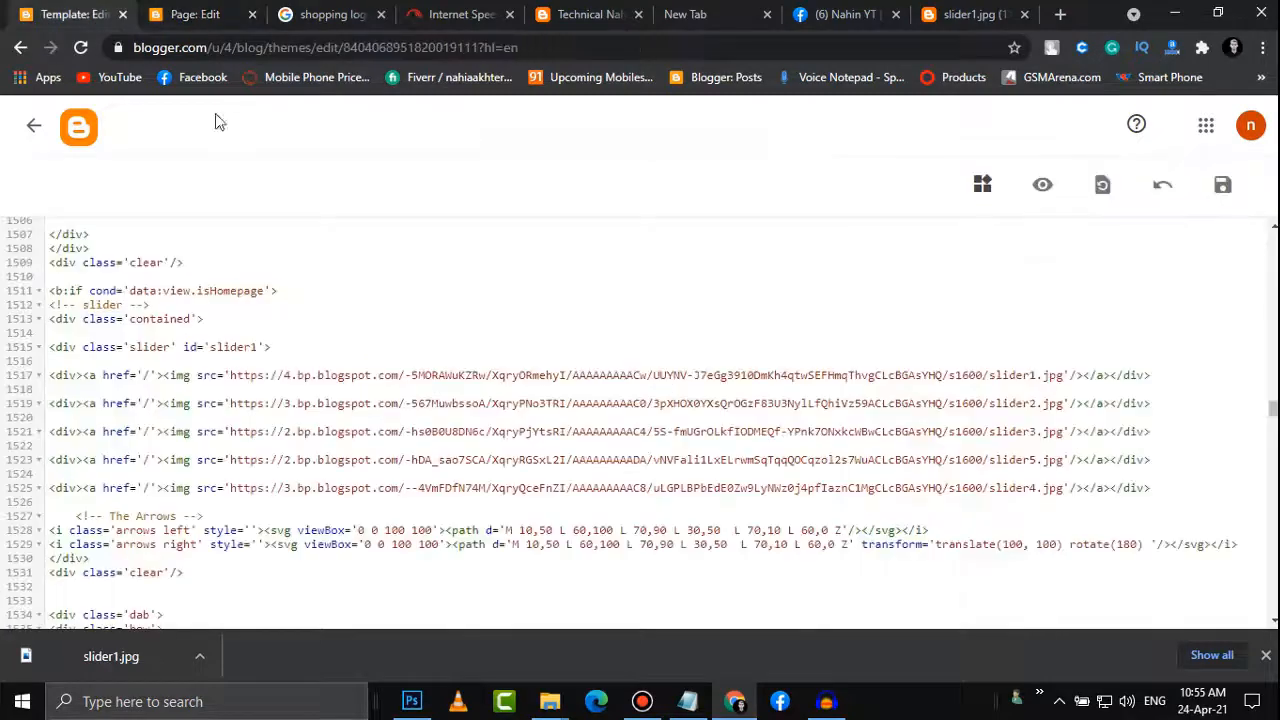
drag(230, 375, 1063, 375)
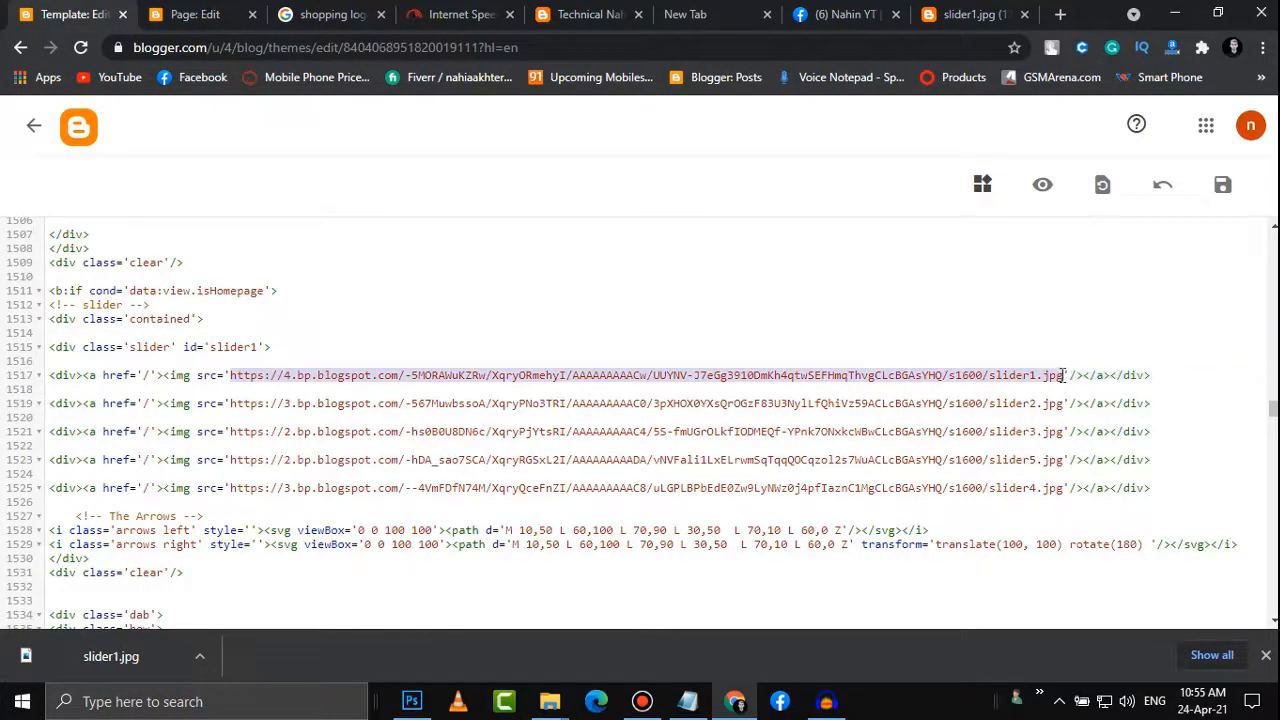
key(ctrl+v)
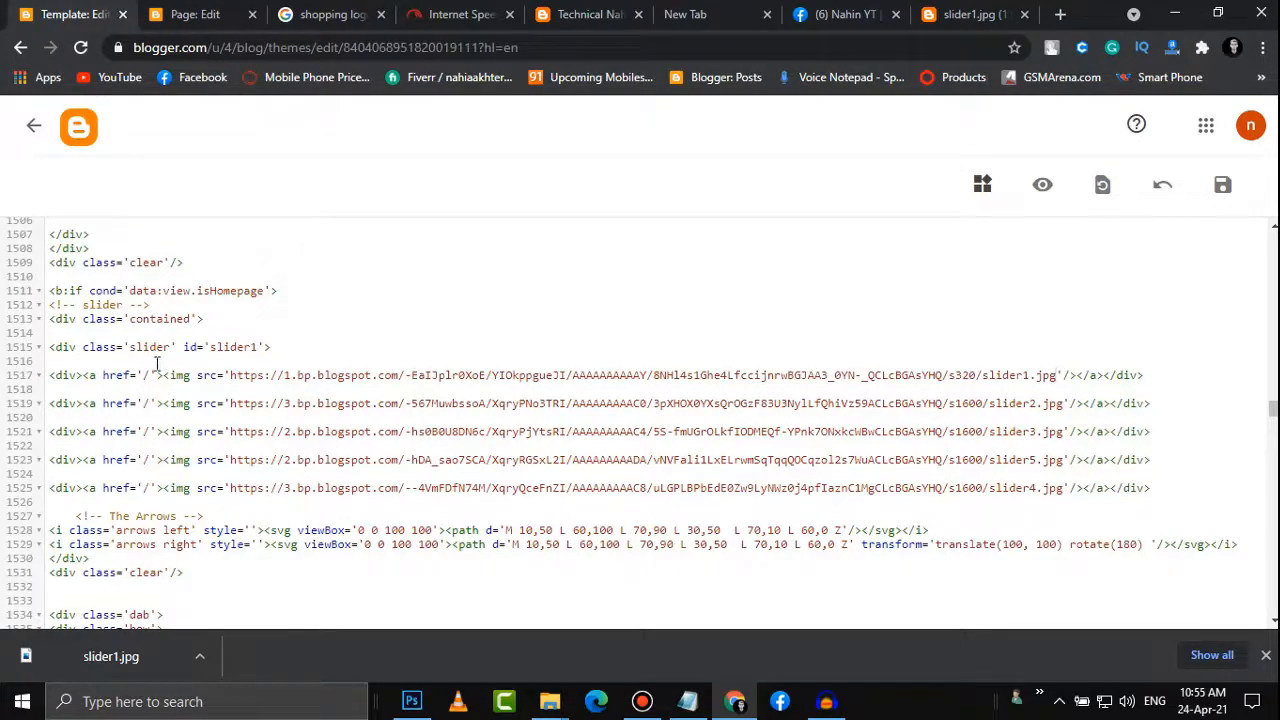
Review the original slider1.jpg banner and the slider section on the live Technical Nahin homepage
click(1006, 10)
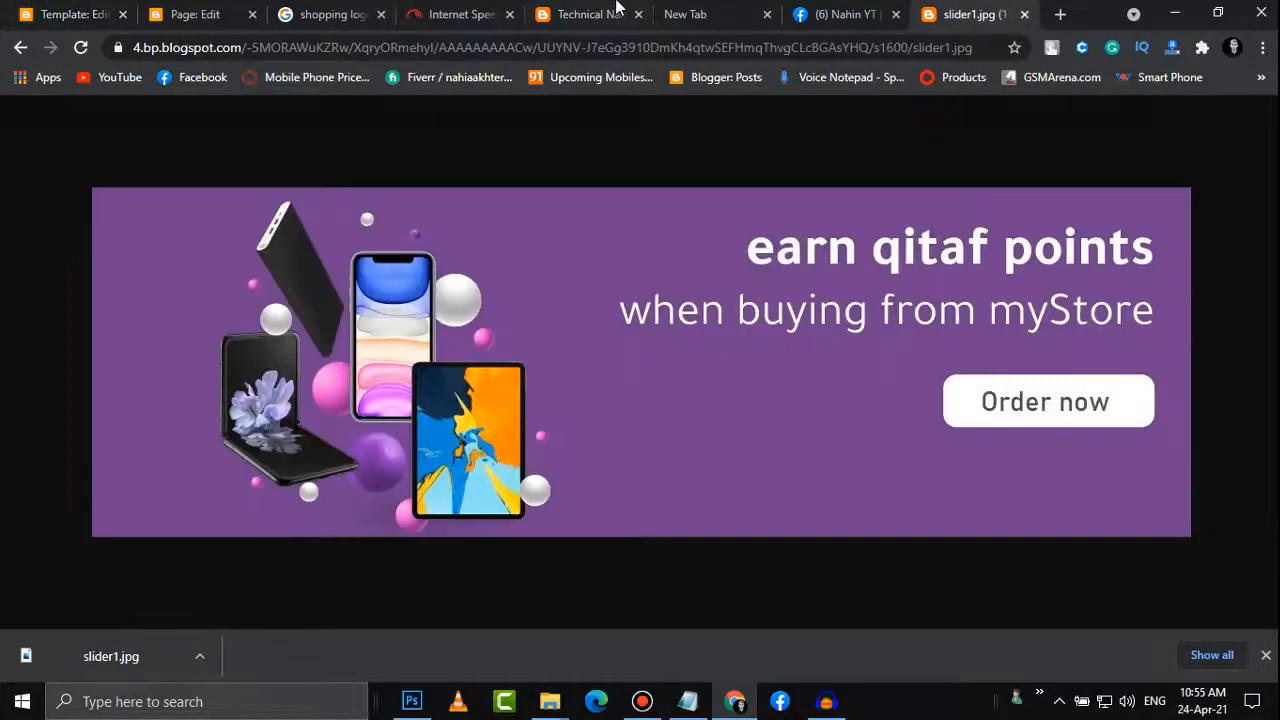
click(198, 10)
click(975, 12)
click(607, 10)
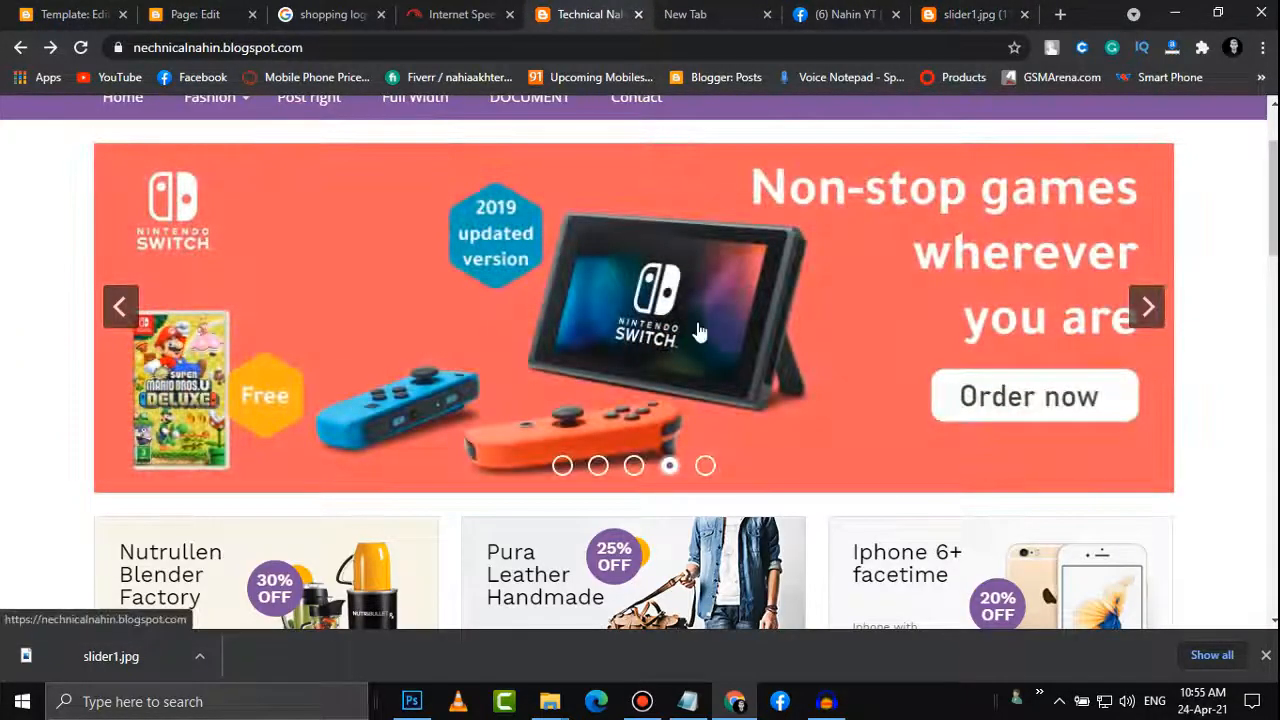
scroll(482, 372, up, 2)
scroll(785, 391, down, 5)
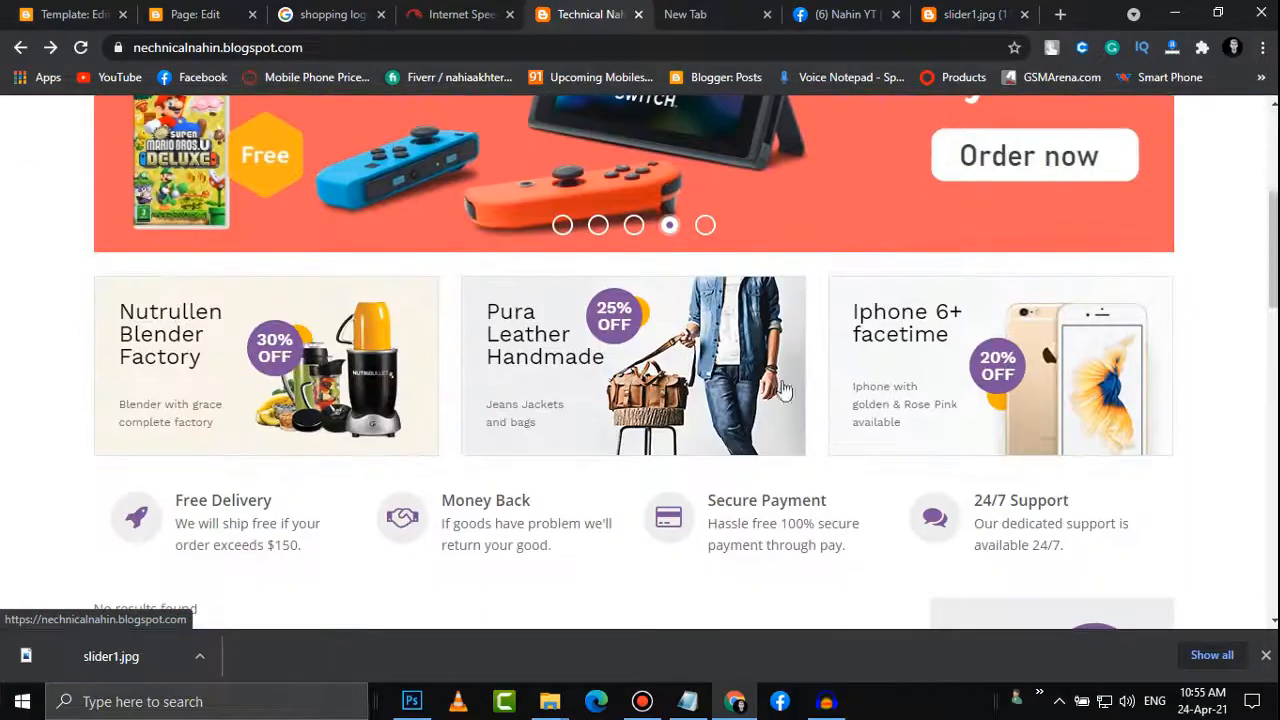
scroll(785, 391, up, 3)
Link the first slide to the Facebook profile address in the slider code and save the template
click(70, 14)
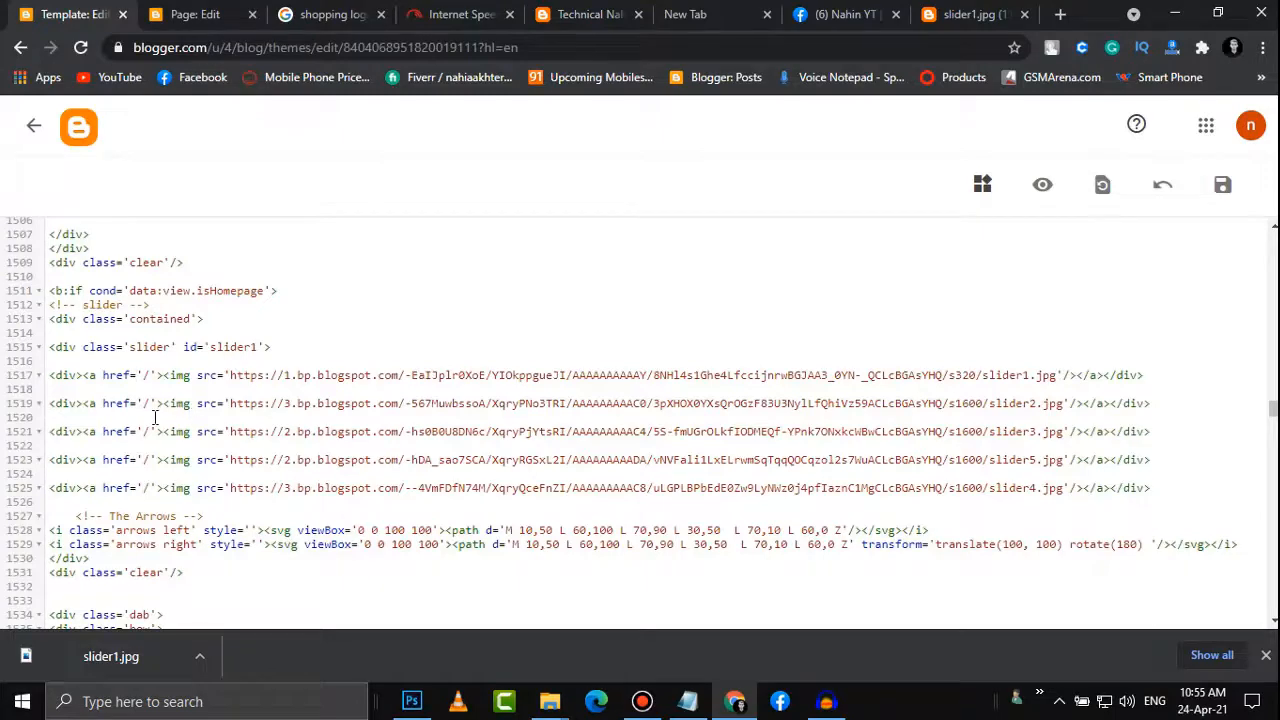
click(860, 14)
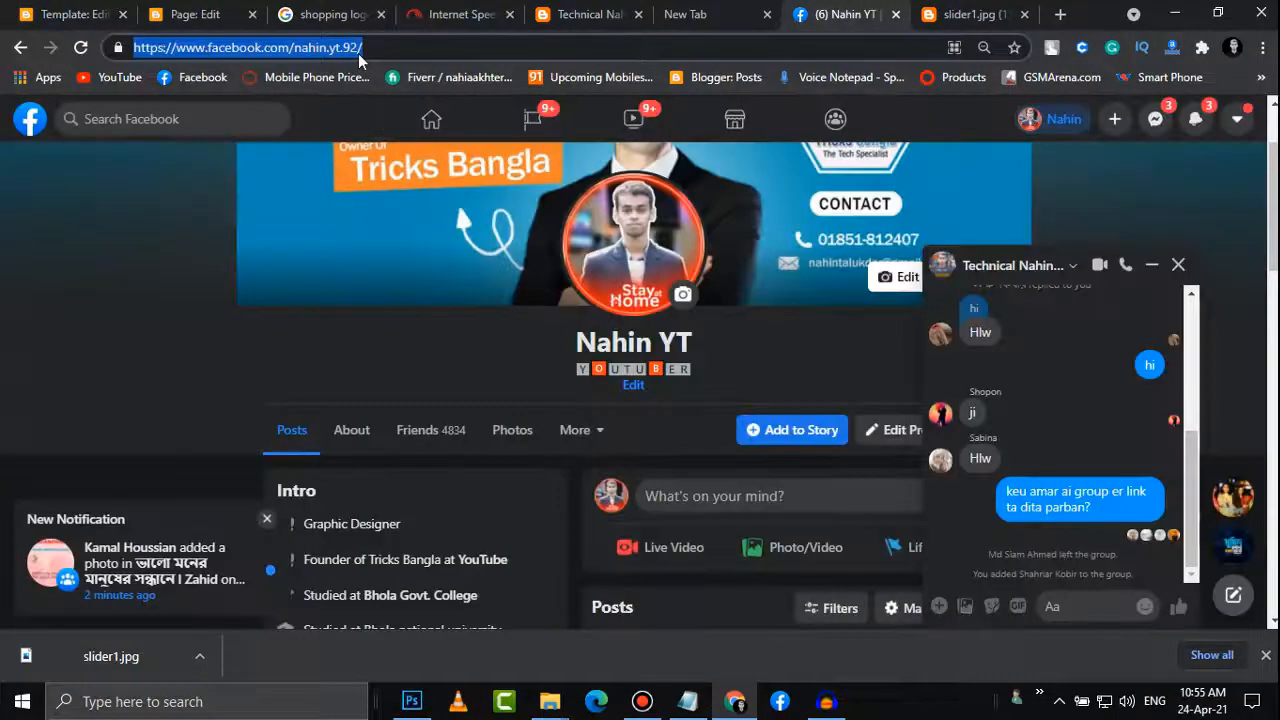
click(68, 12)
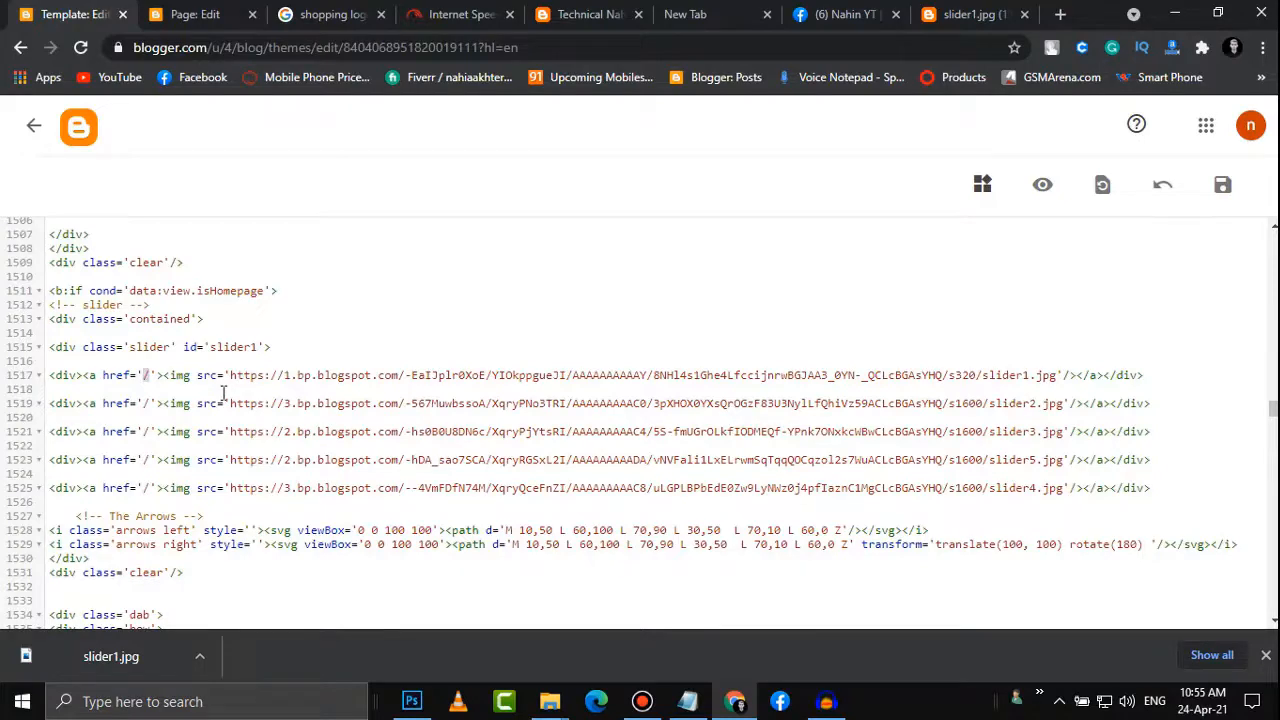
key(ctrl+v)
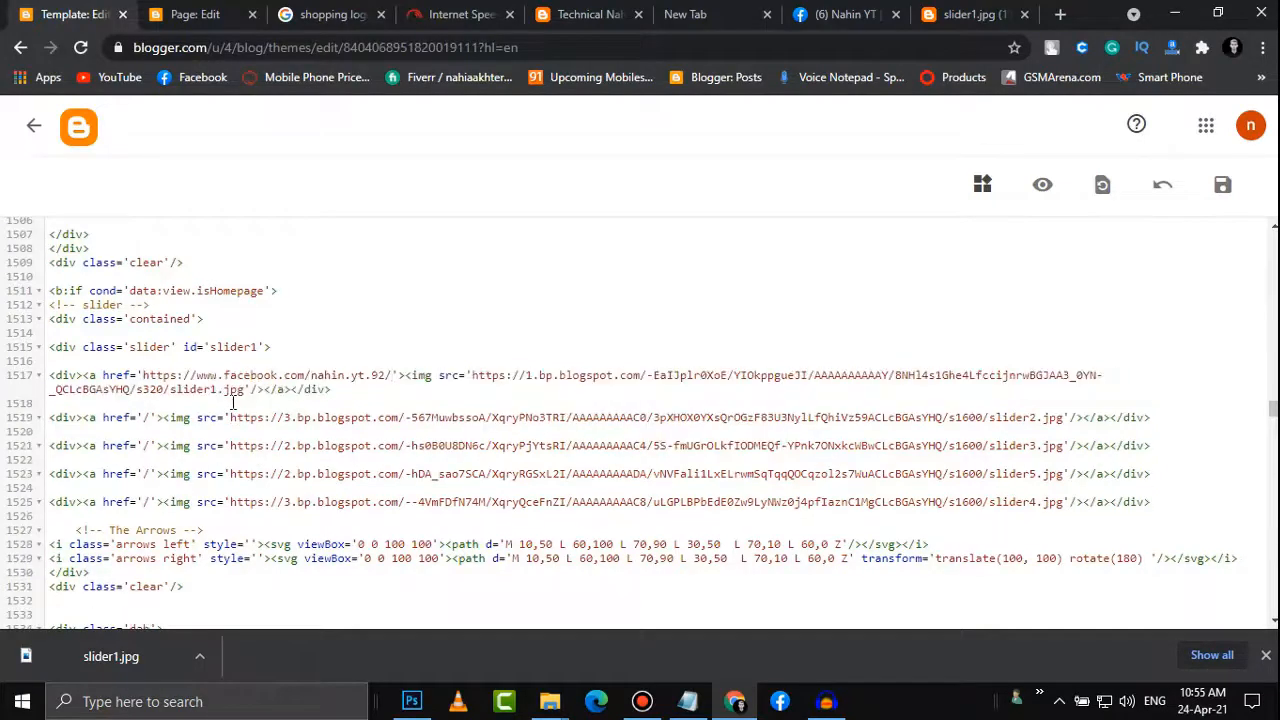
click(1222, 185)
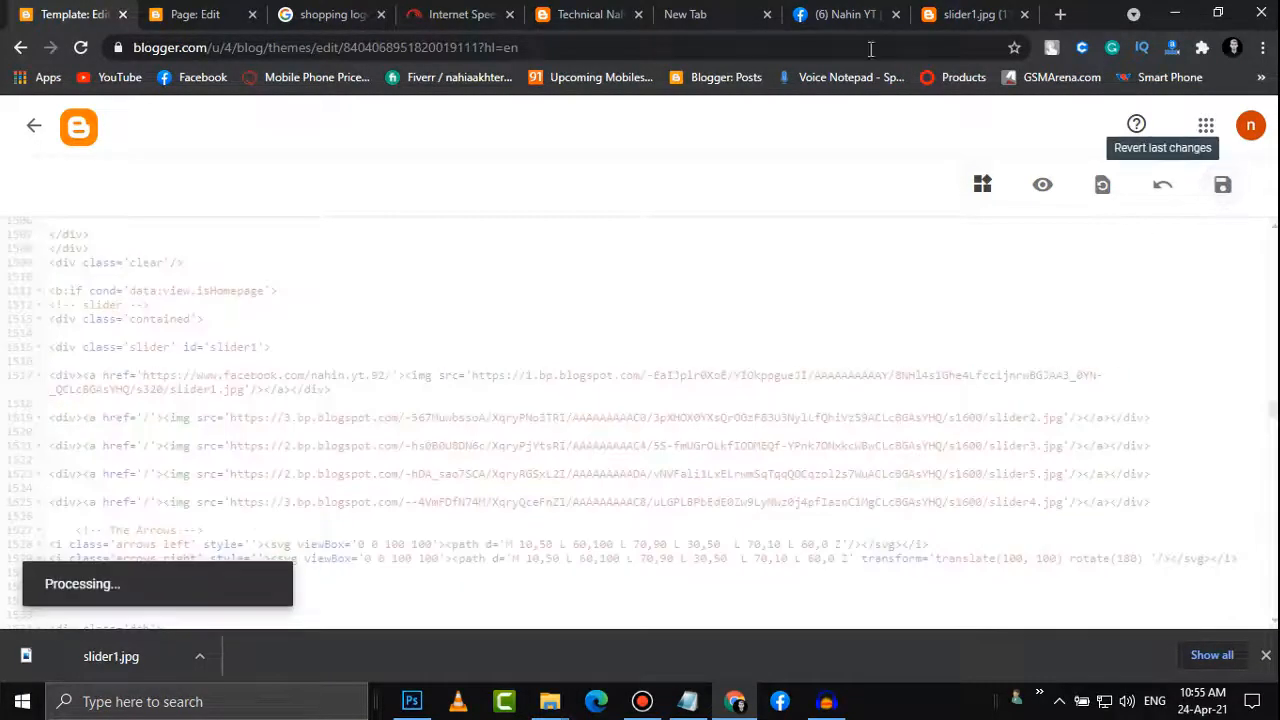
Reload the live blog, test the first slide's link to the Facebook profile, and return to the homepage
click(585, 14)
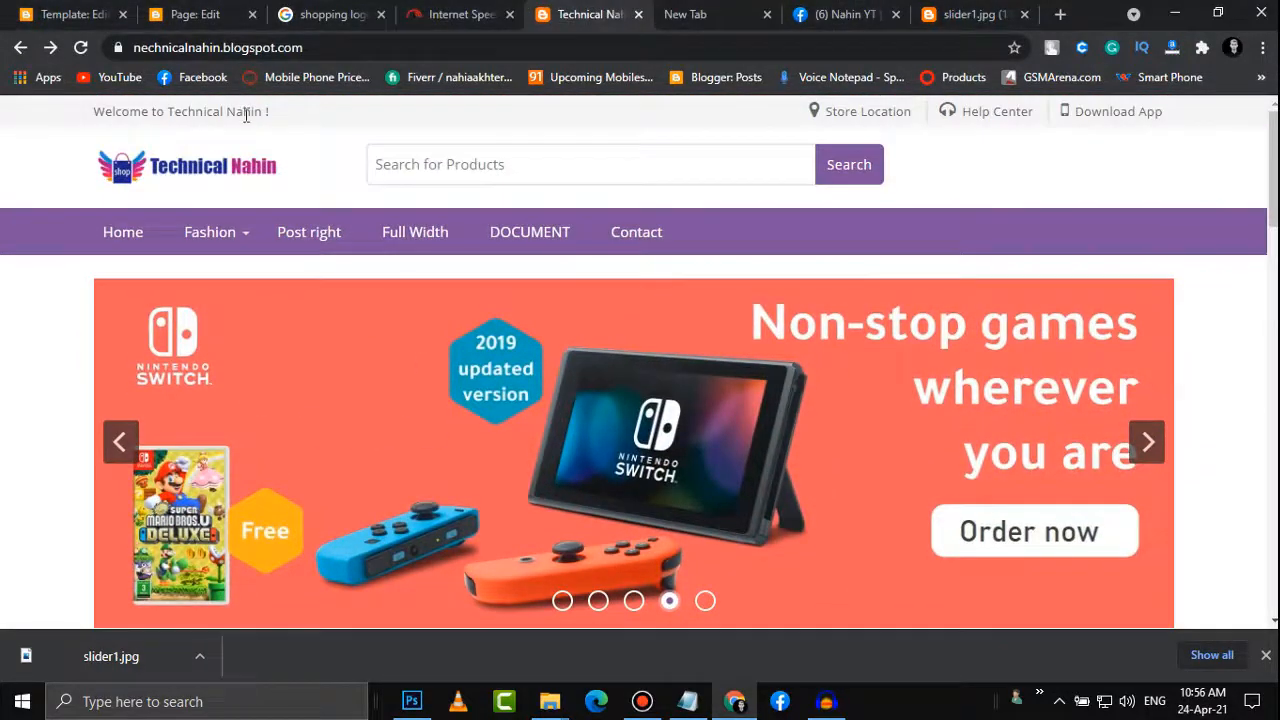
click(83, 47)
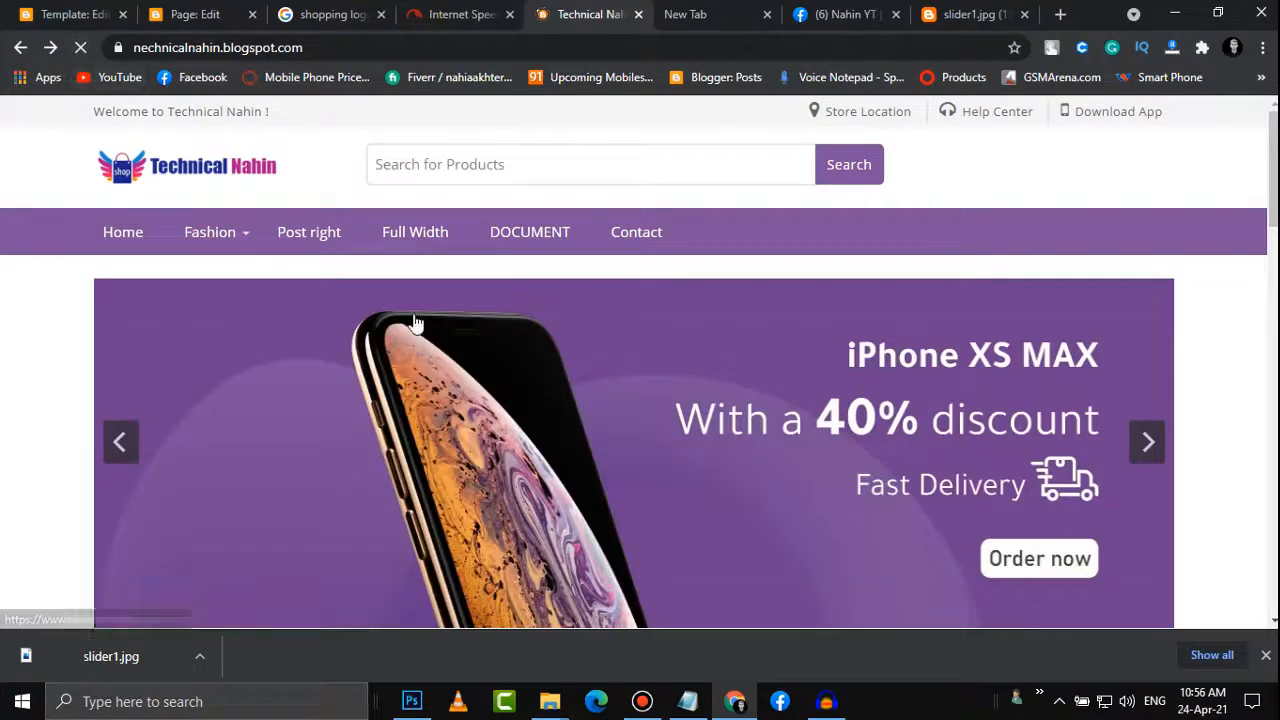
scroll(734, 298, down, 2)
click(734, 298)
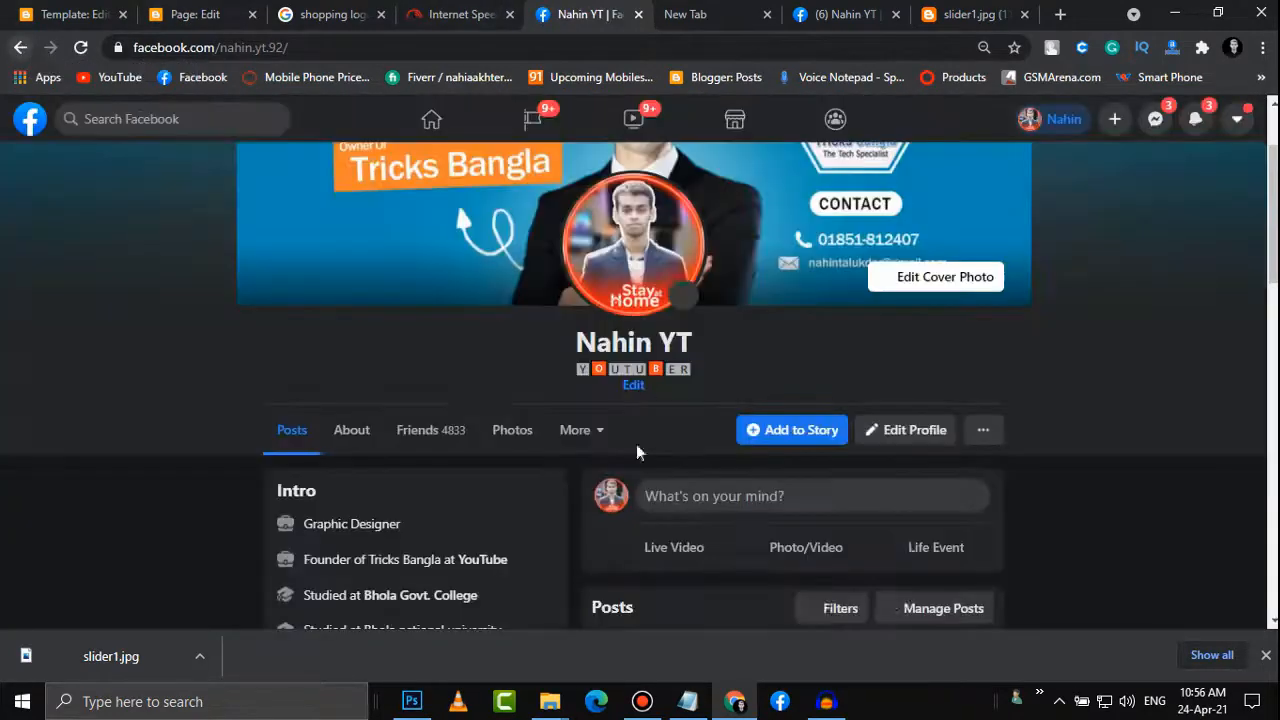
click(20, 50)
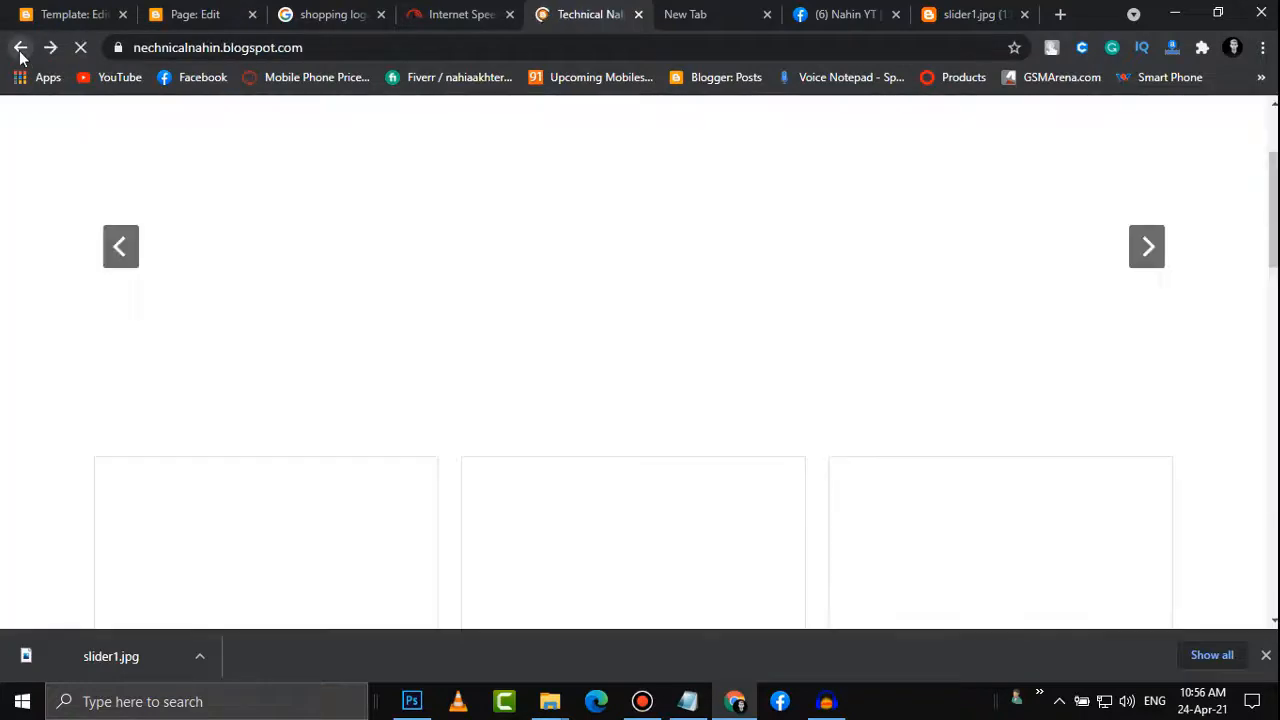
scroll(677, 351, up, 3)
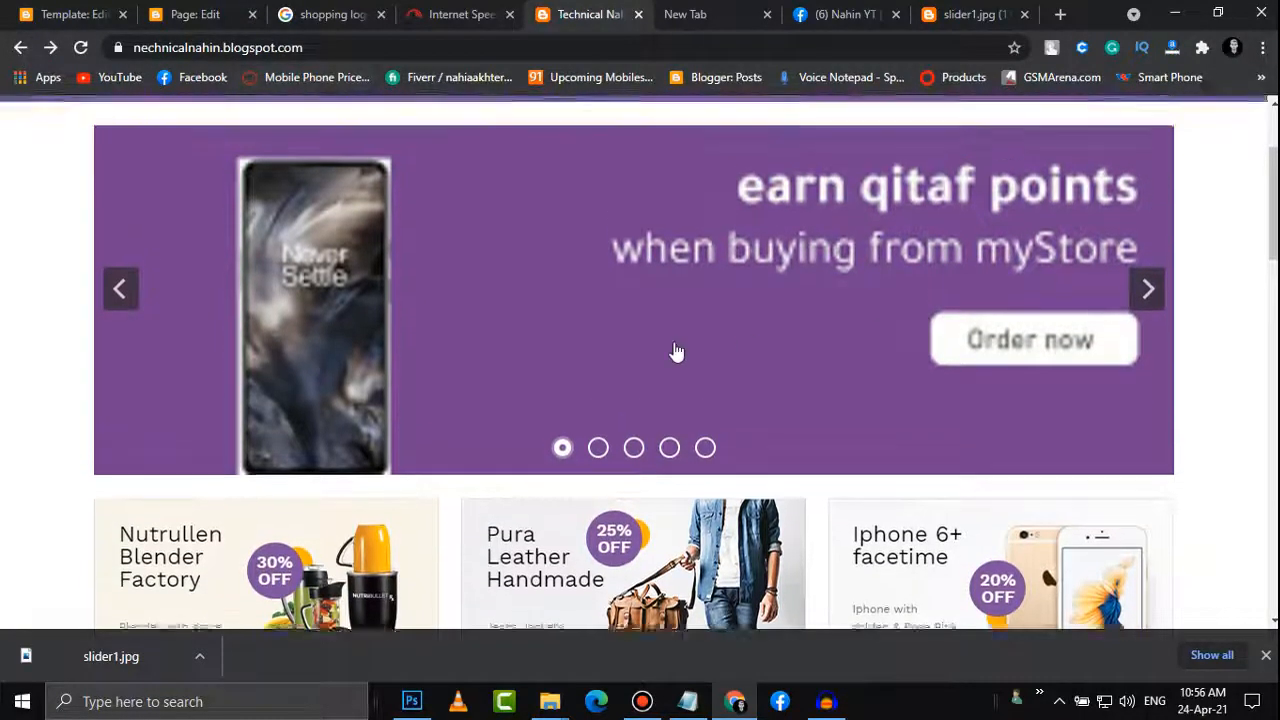
Step through the following homepage slides and look over the rest of the live page
click(1155, 446)
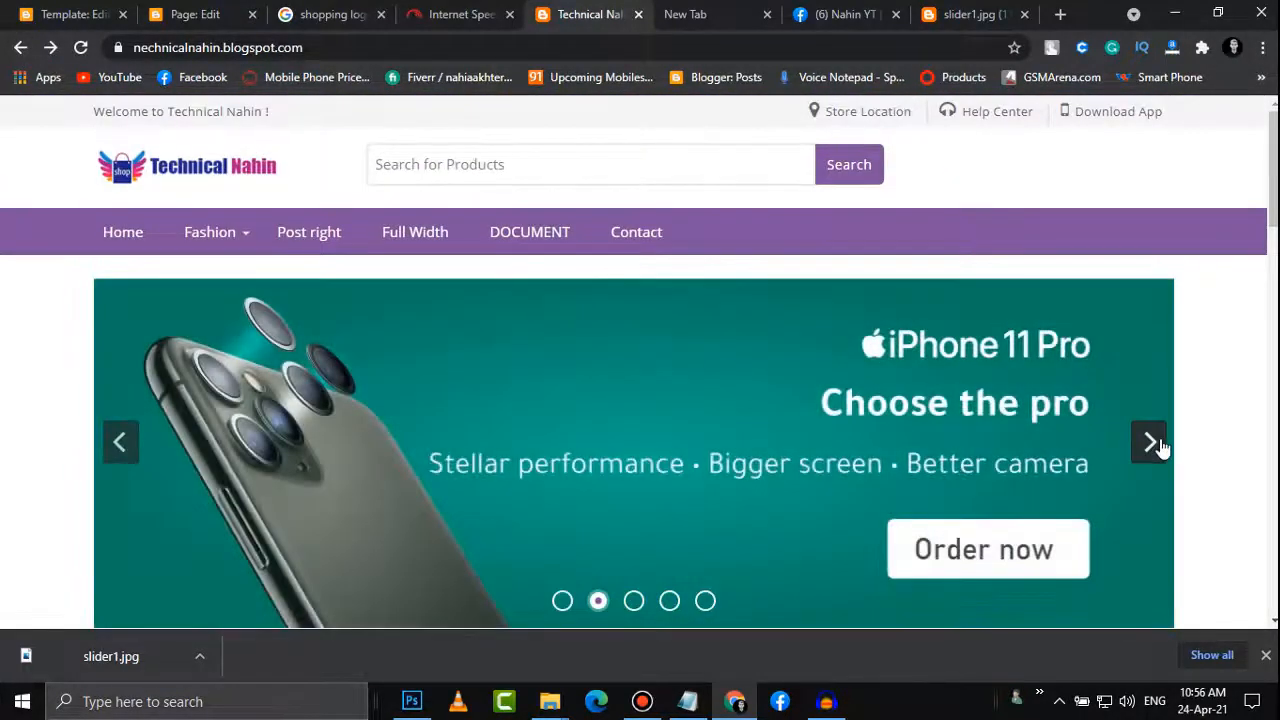
scroll(1237, 420, down, 4)
scroll(1080, 349, up, 4)
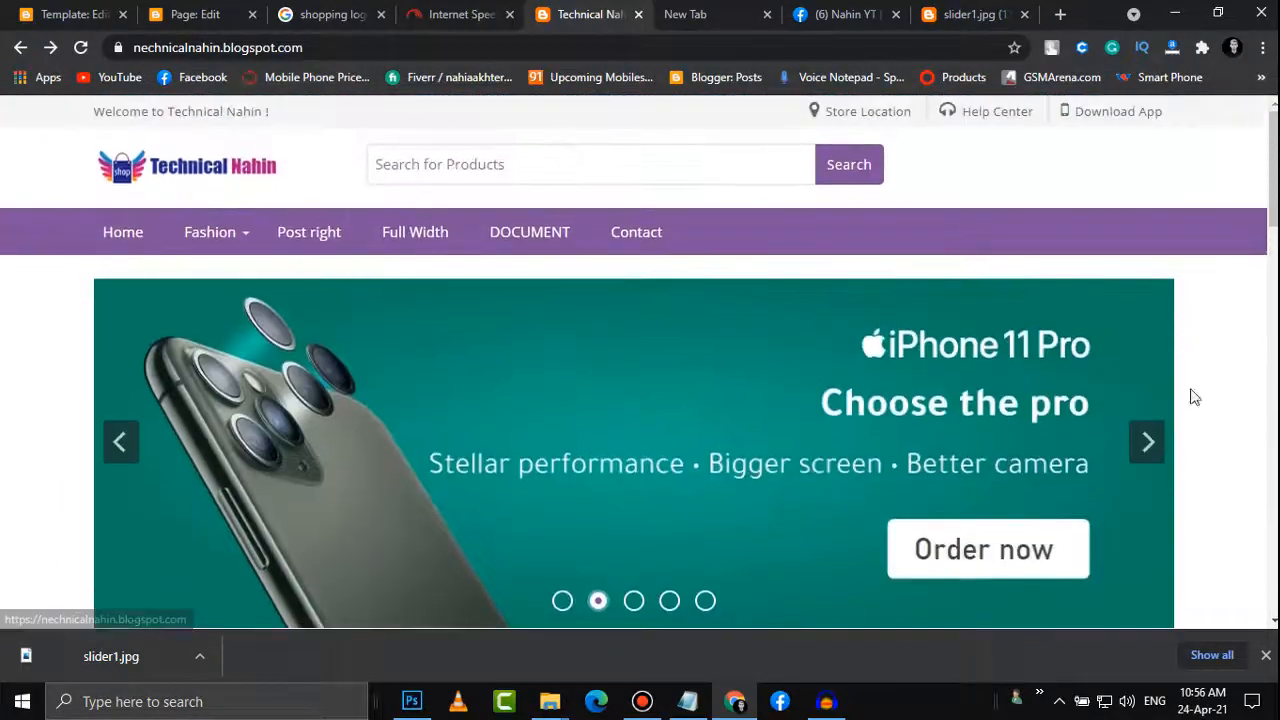
click(1149, 449)
scroll(489, 375, down, 1)
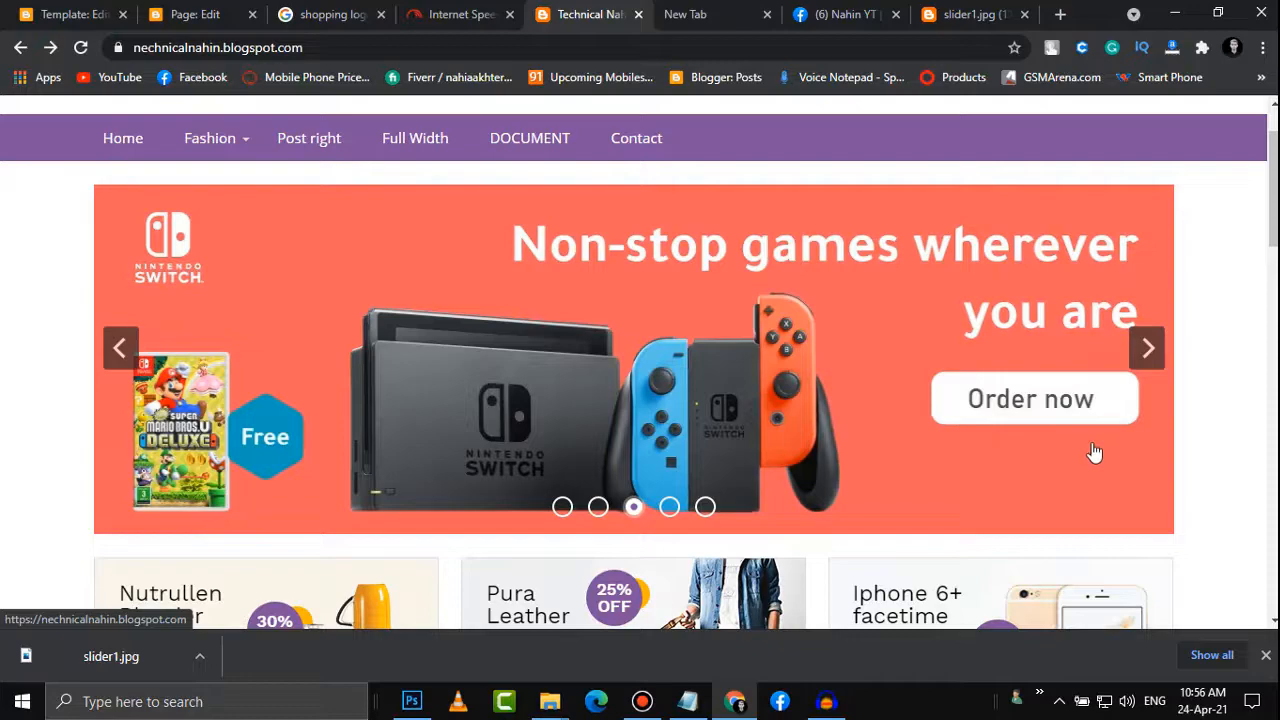
scroll(1046, 449, down, 10)
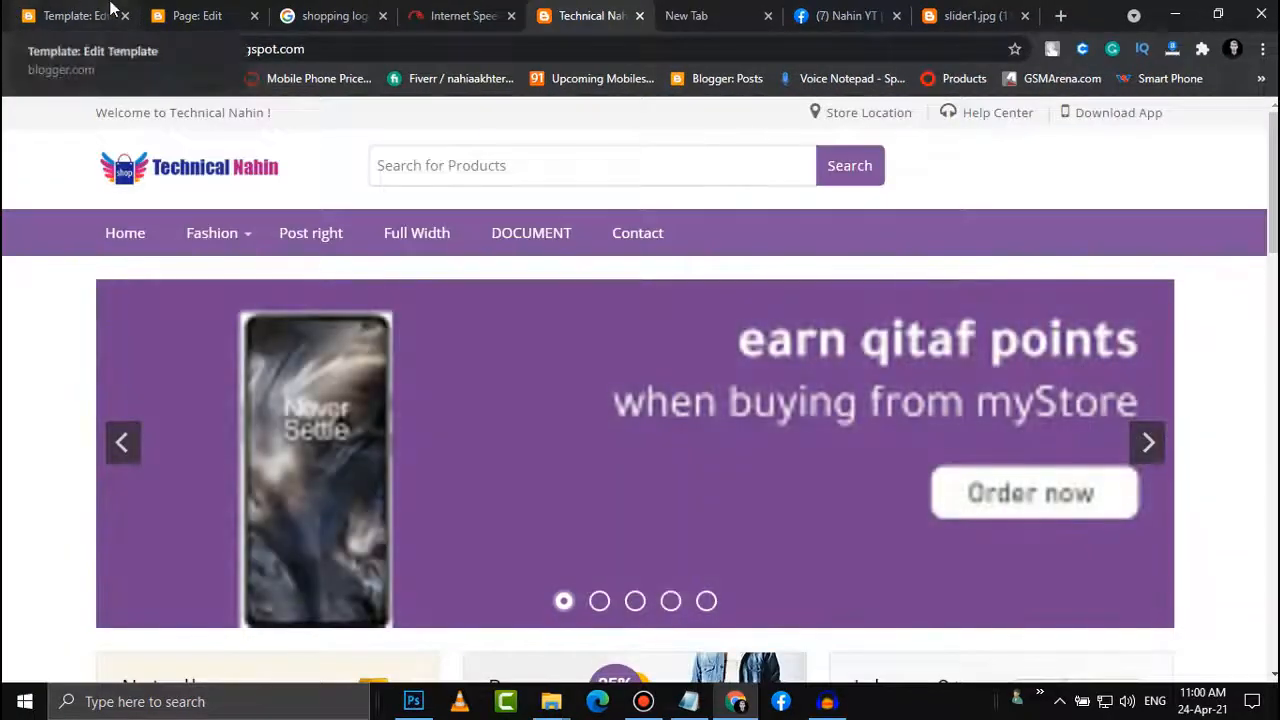
Leave the template code and open the Theme Designer from the Technical Nahin blog's layout page
click(72, 12)
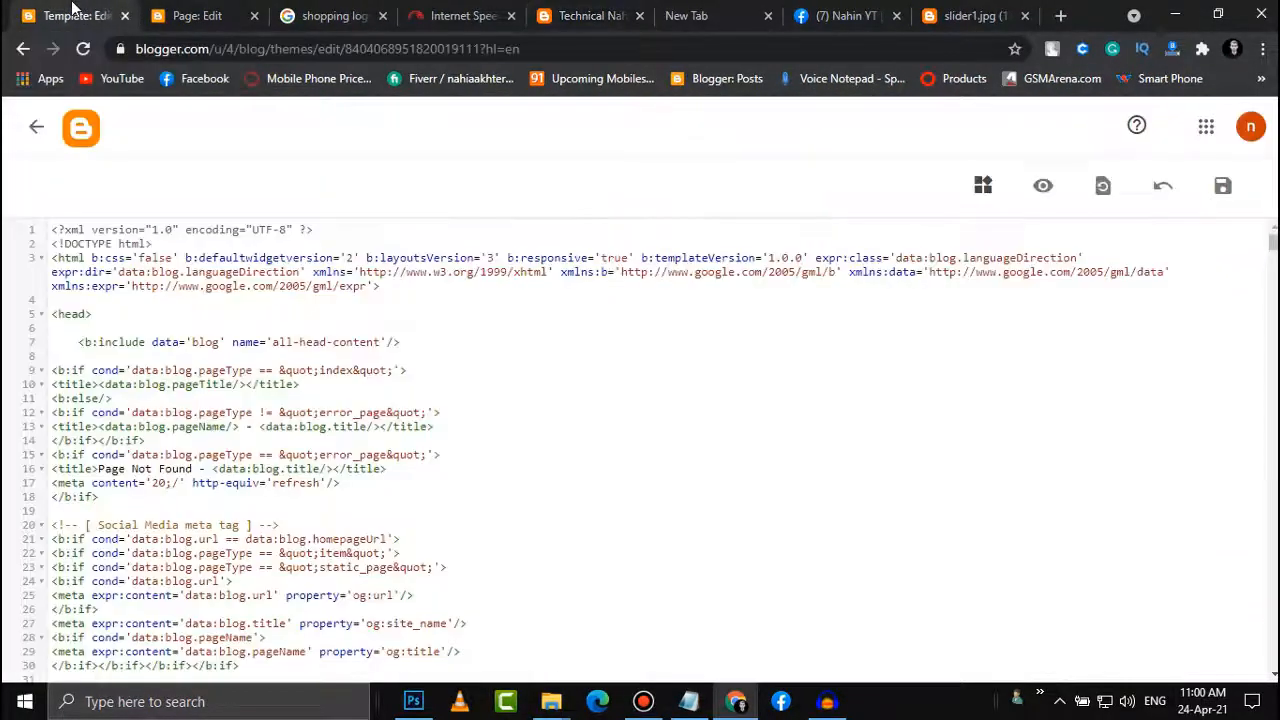
click(79, 132)
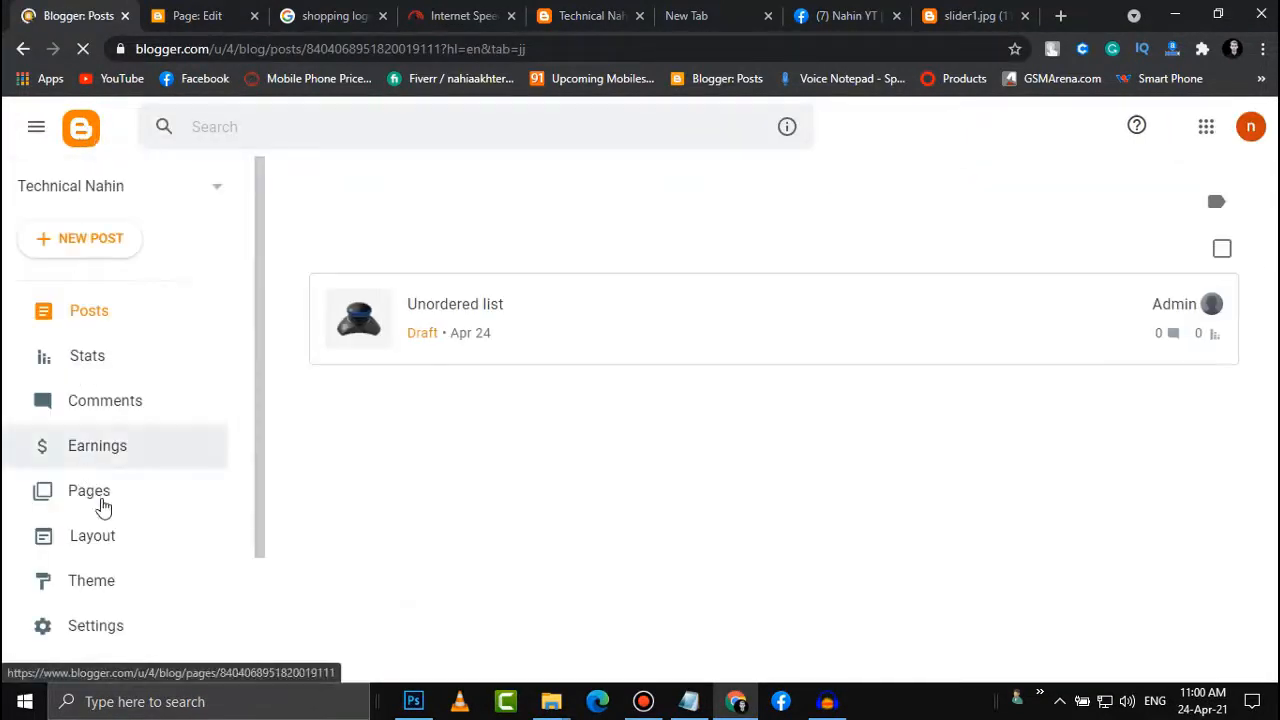
click(94, 538)
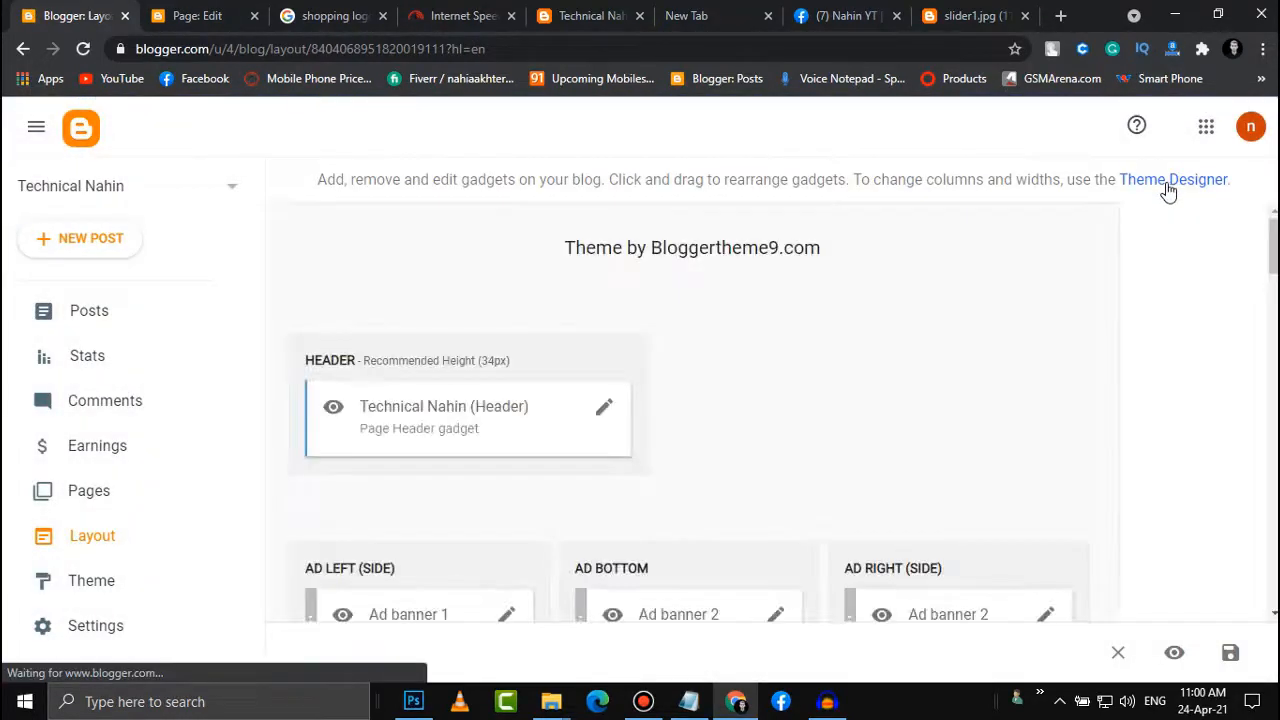
click(1170, 189)
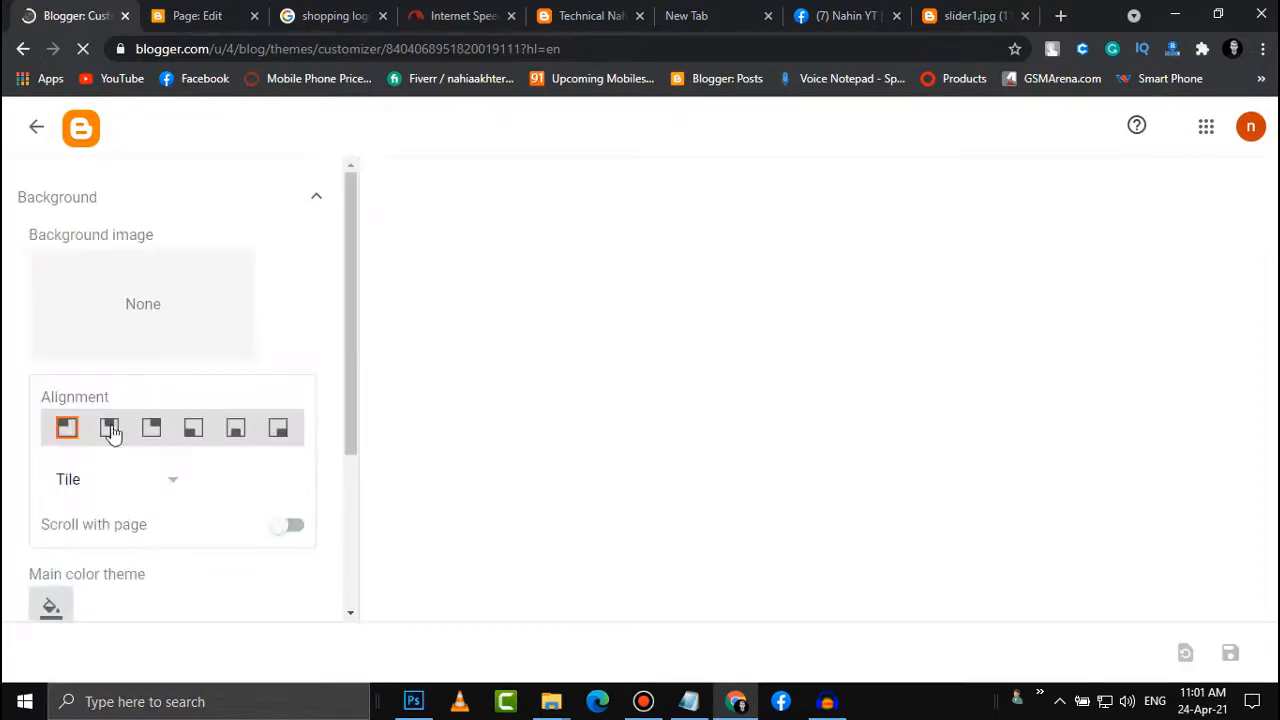
scroll(112, 430, down, 1)
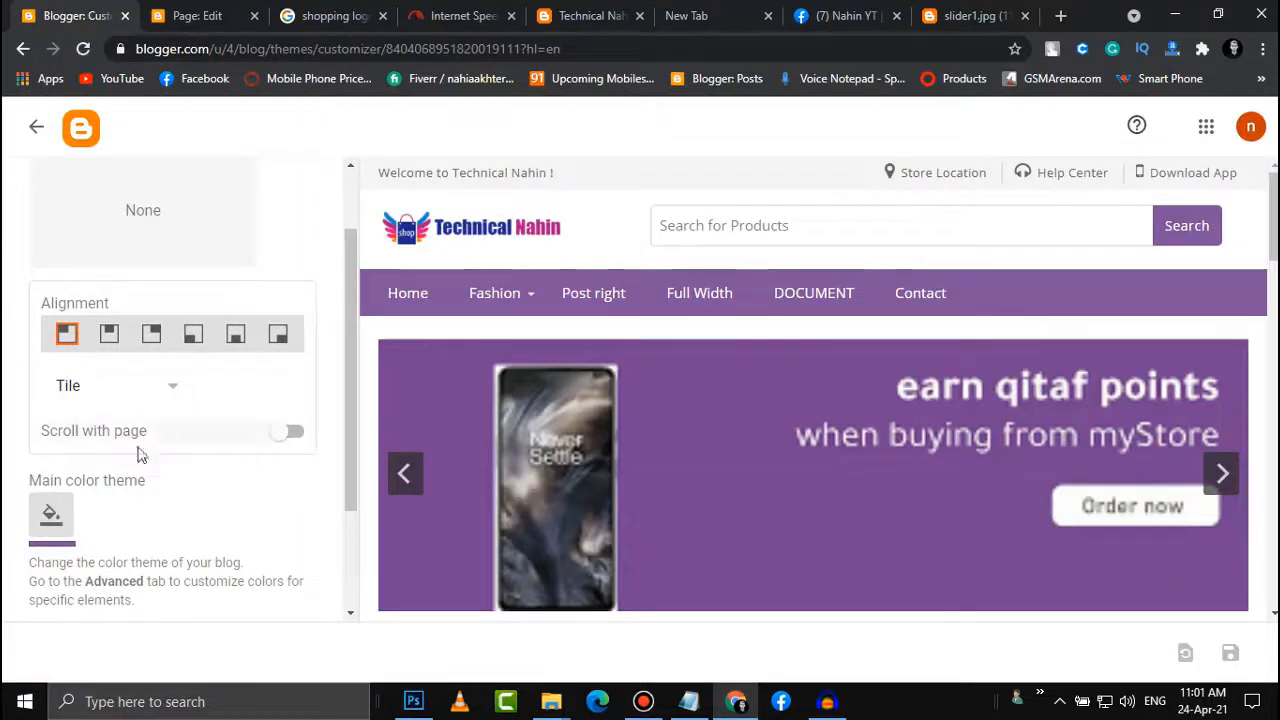
scroll(238, 360, down, 1)
scroll(210, 400, up, 1)
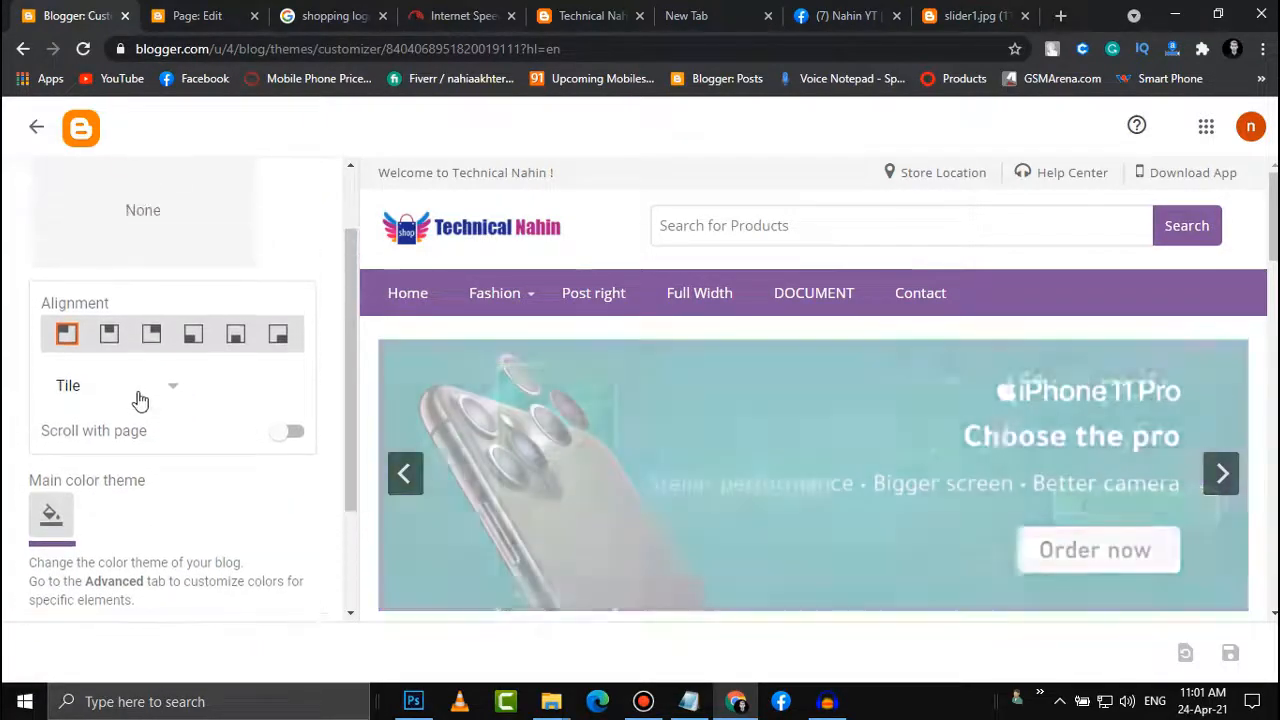
click(140, 396)
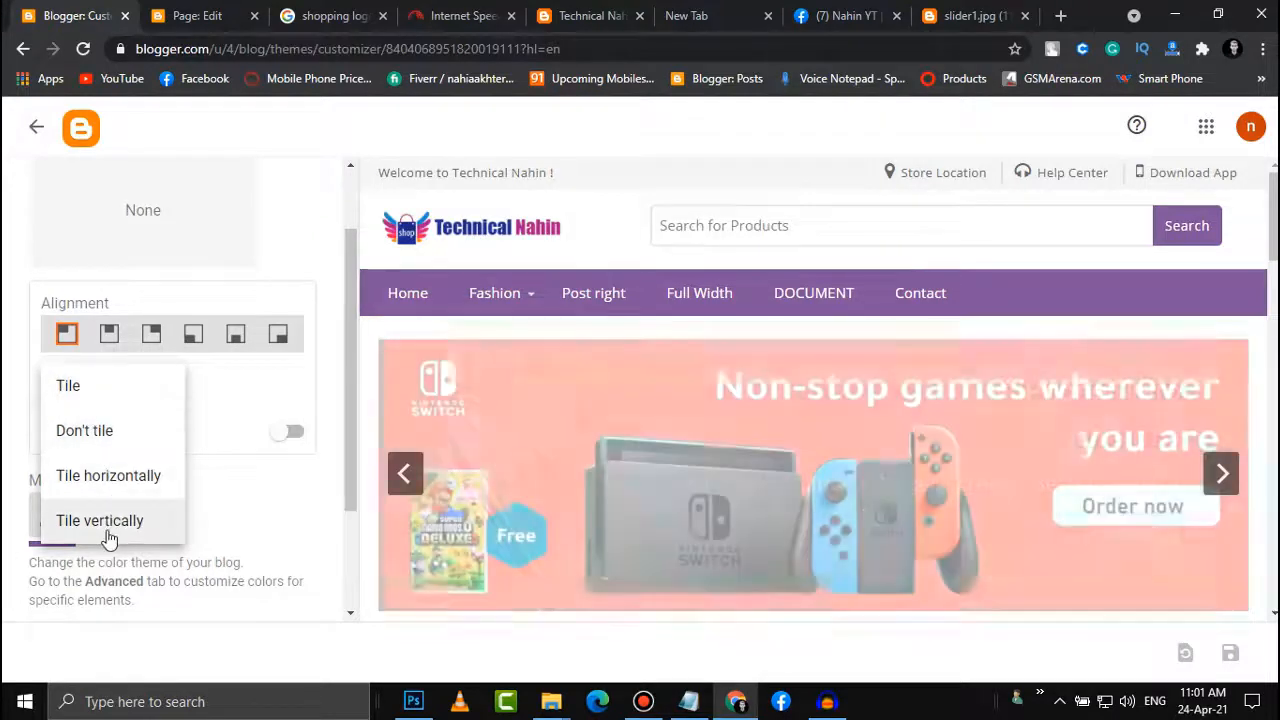
click(8, 525)
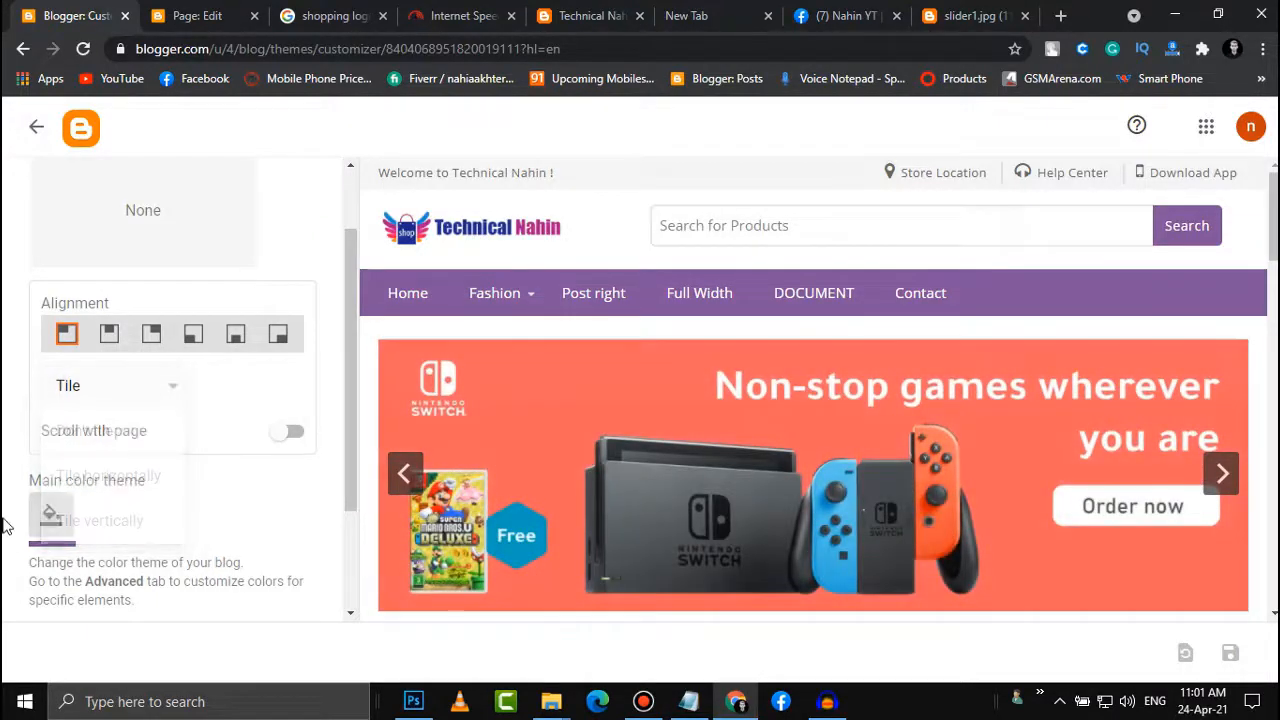
Change the blog's main color theme to the dark red in the color palette
click(51, 514)
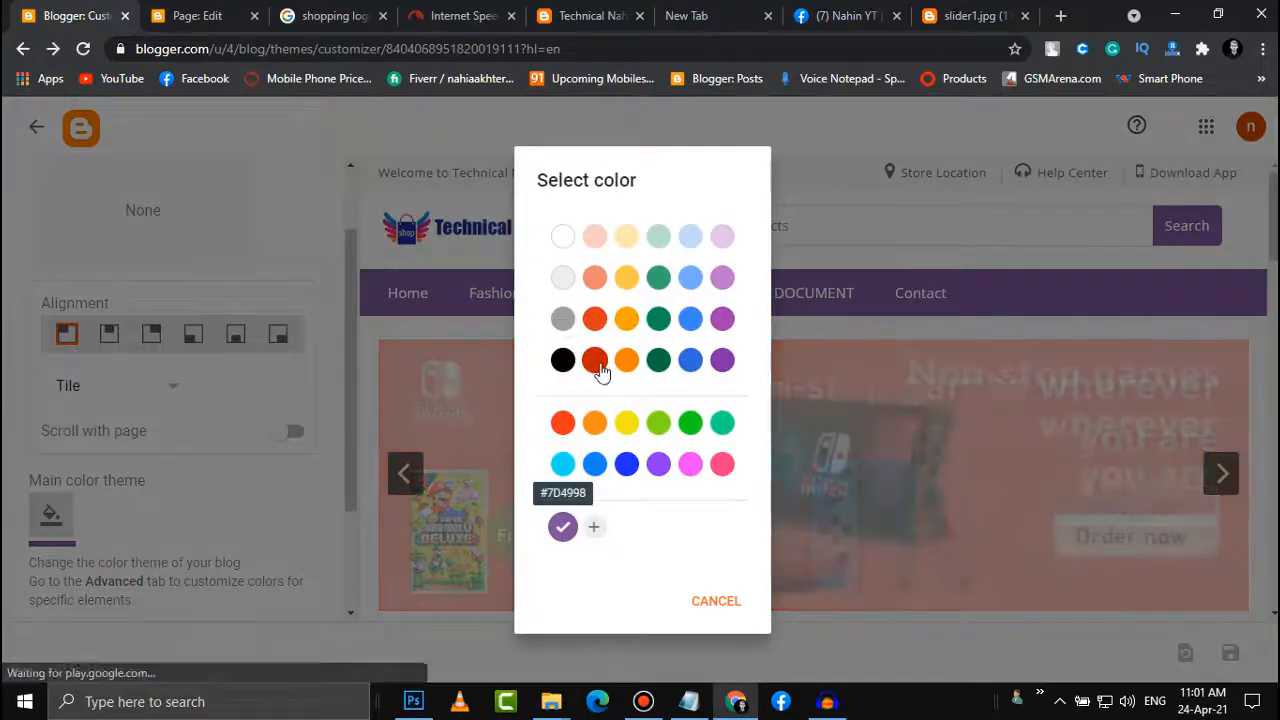
click(597, 365)
scroll(908, 363, down, 10)
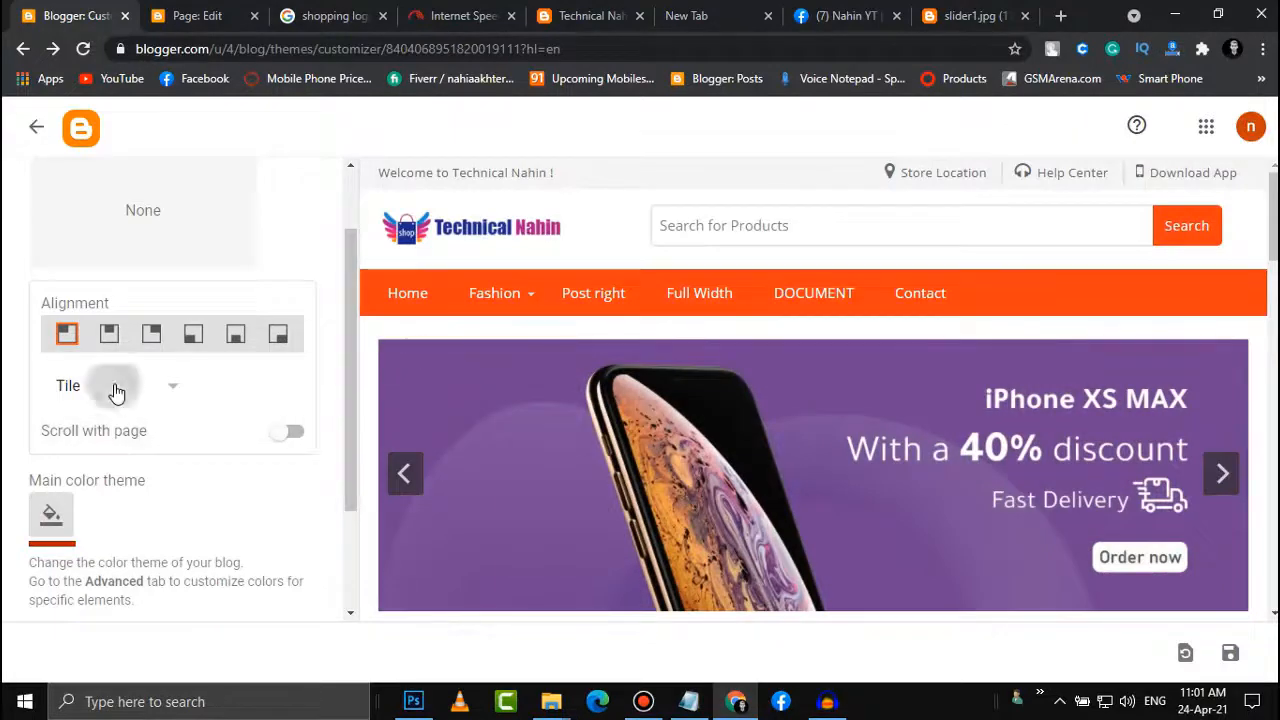
Set the background image to Don't tile and try its different alignments, ending on top-left alignment
click(116, 388)
click(106, 429)
click(110, 338)
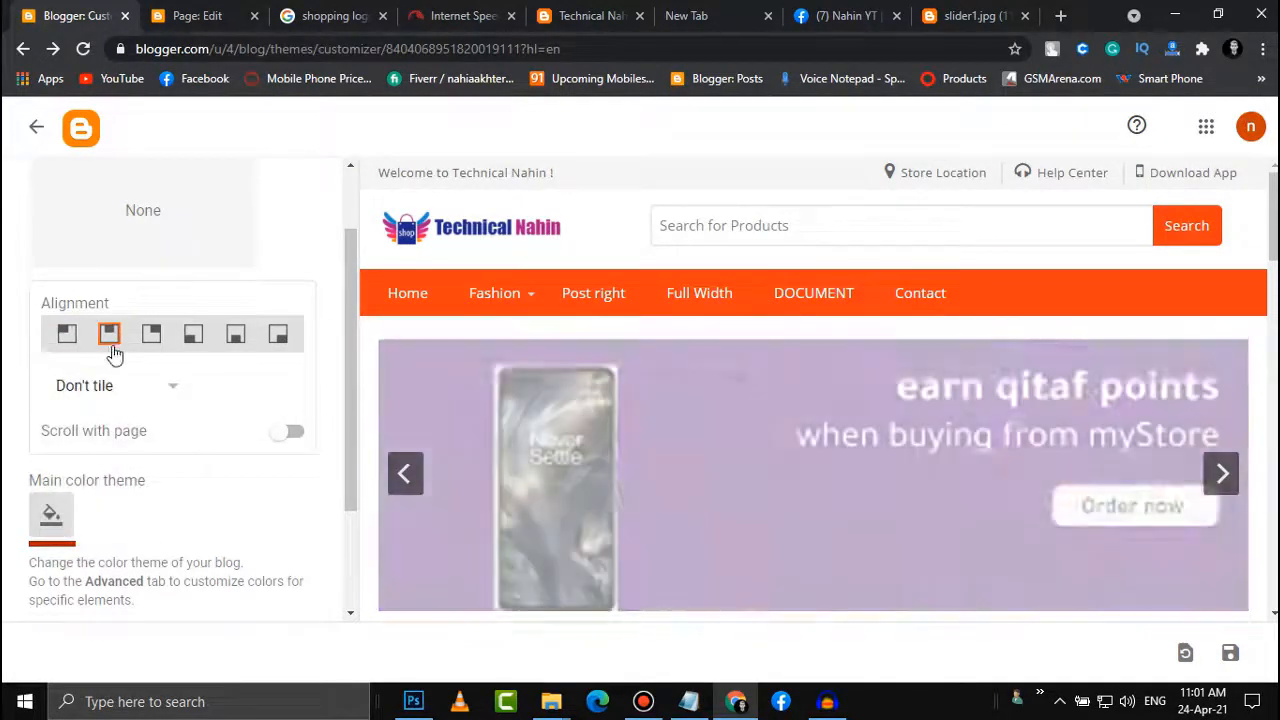
click(151, 334)
click(193, 334)
click(278, 334)
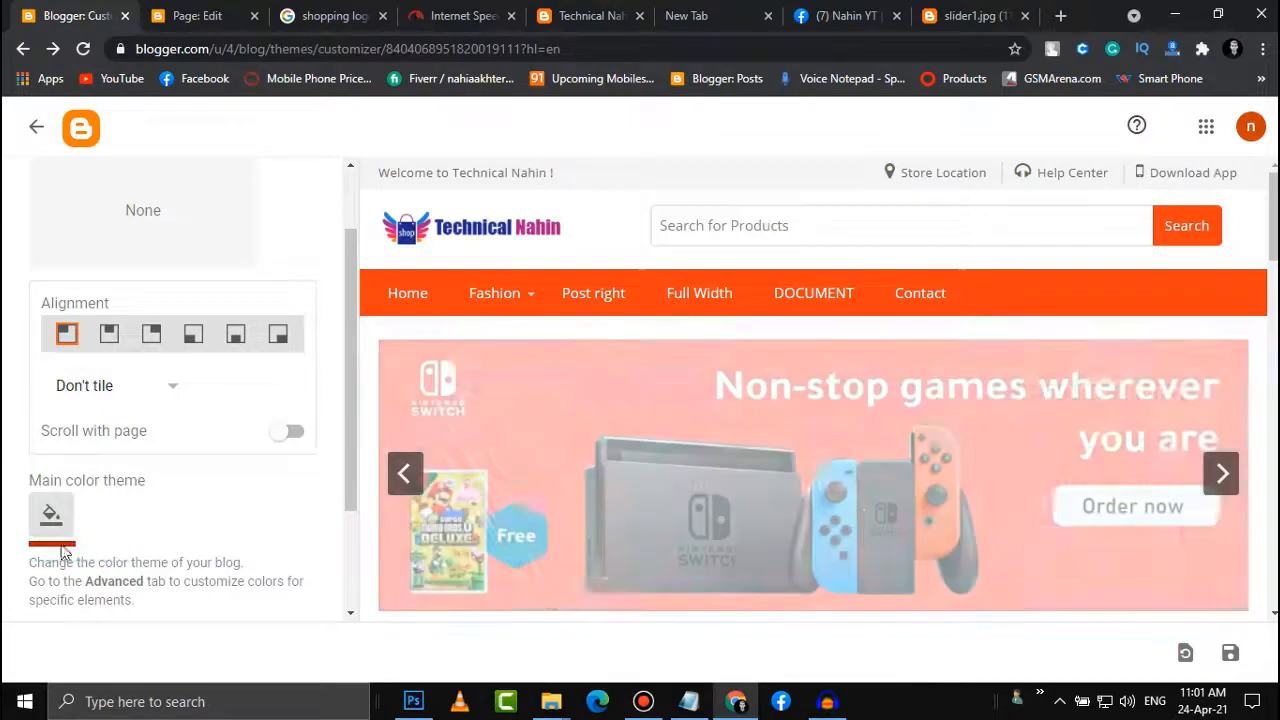
Try the light blue #7BAAF7 as the blog's main color theme and check it in the page preview
scroll(529, 457, down, 1)
scroll(529, 457, down, 5)
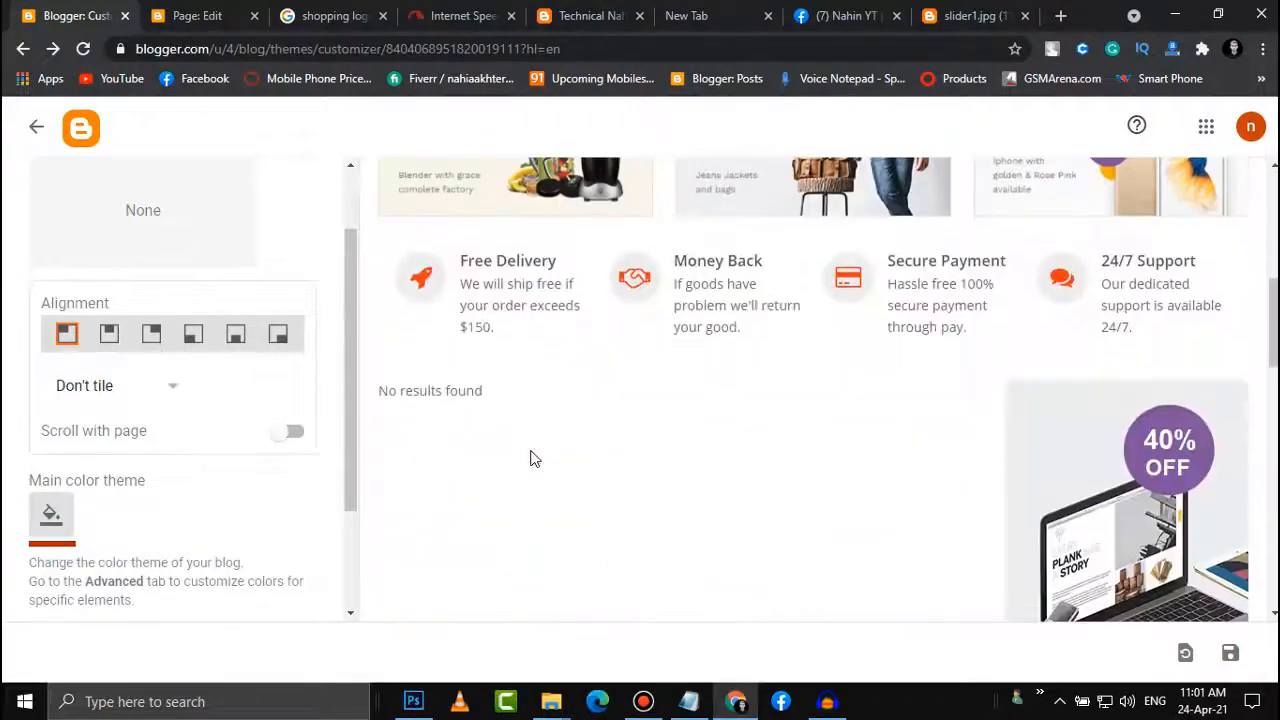
scroll(529, 451, up, 6)
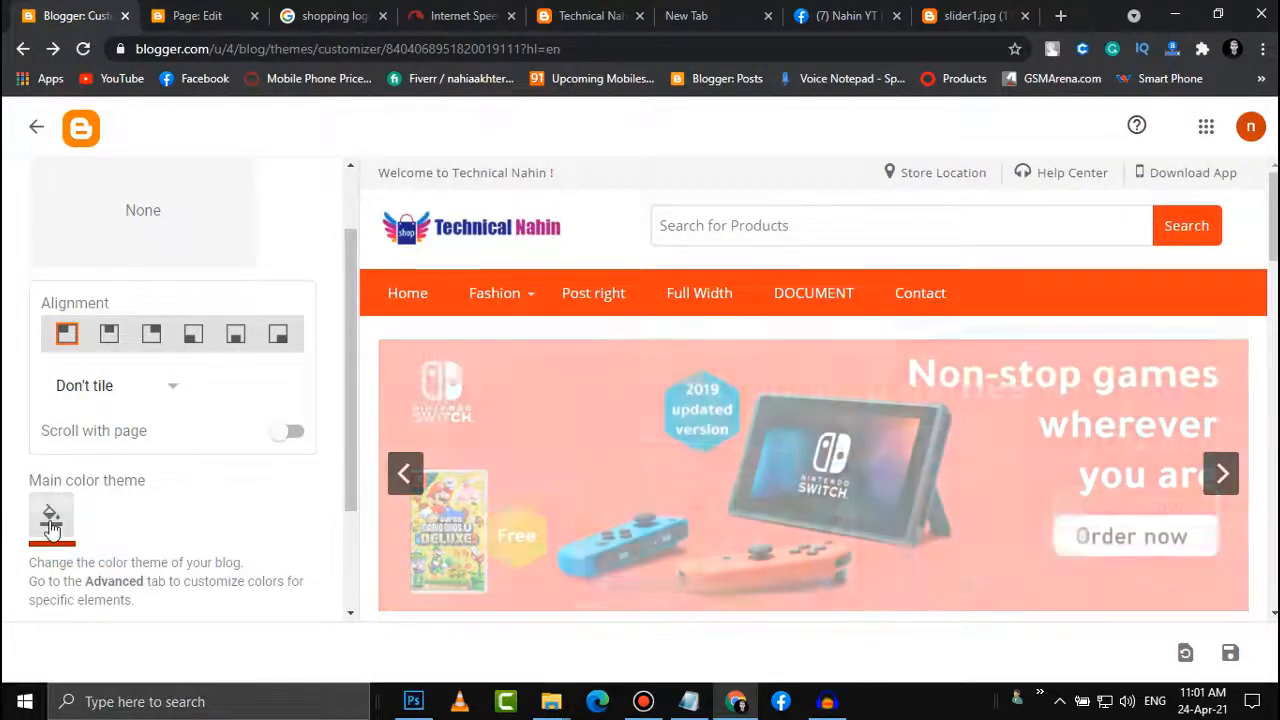
click(52, 517)
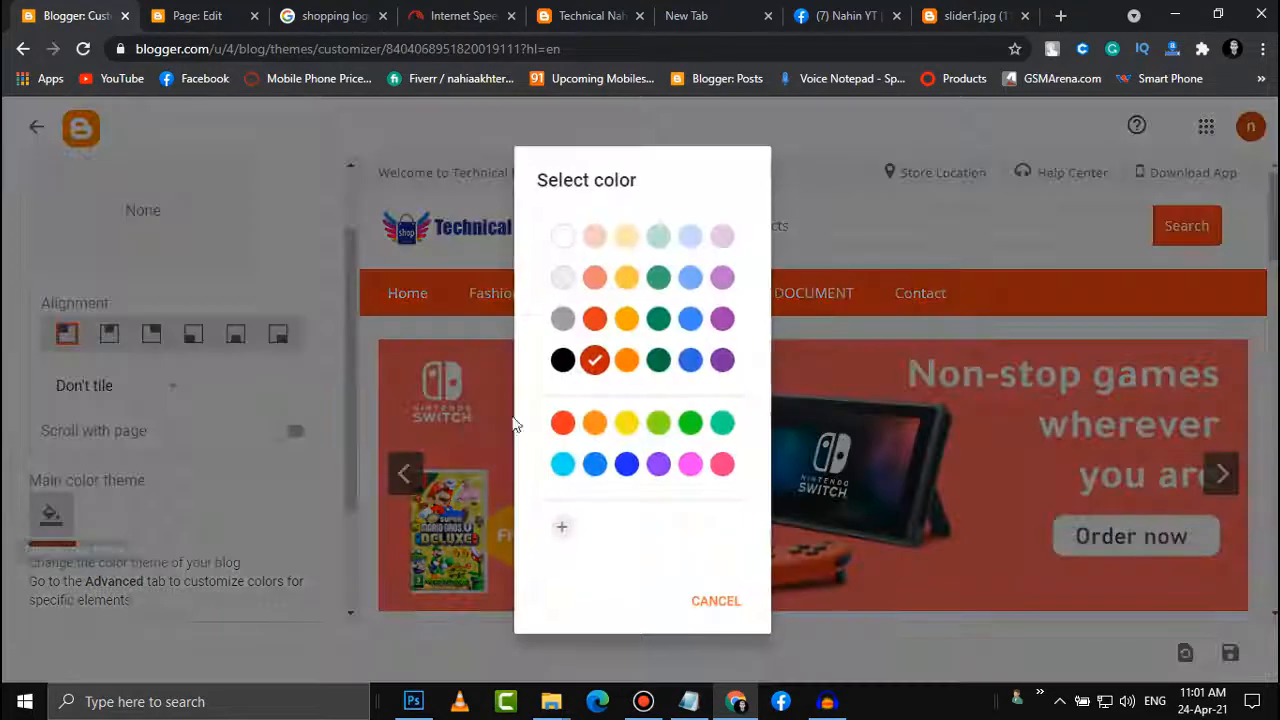
click(692, 279)
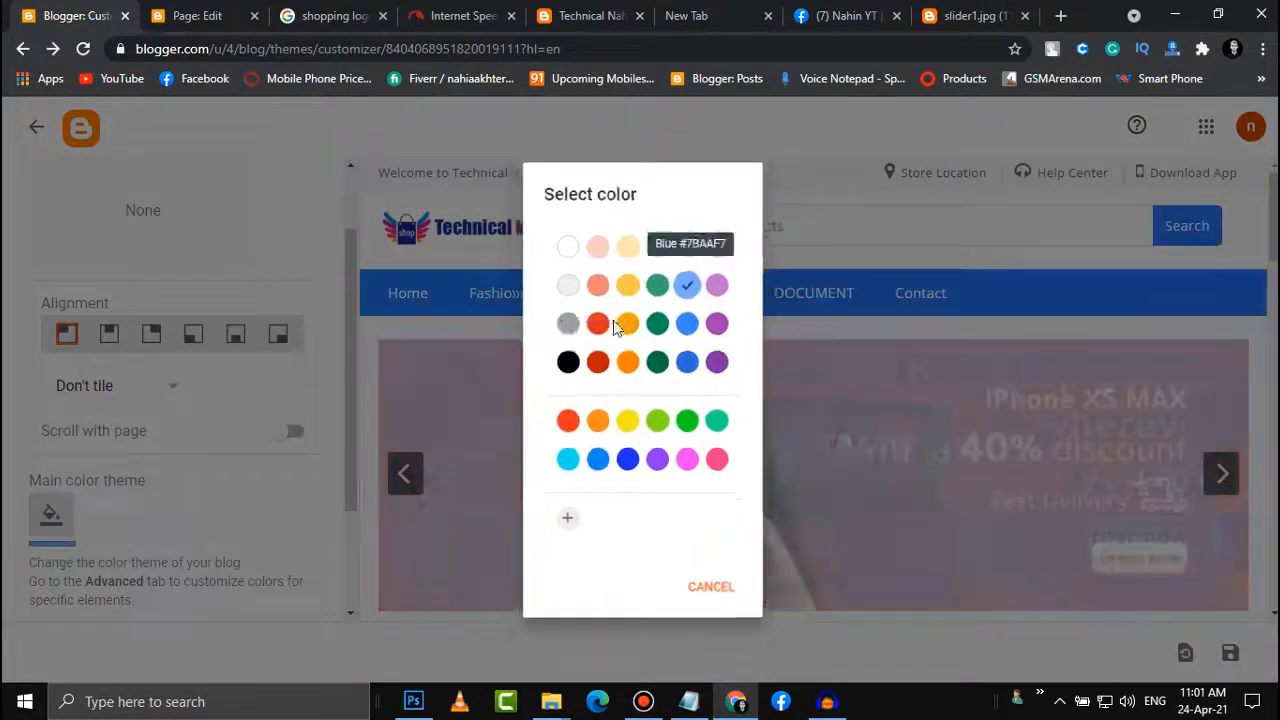
scroll(600, 420, down, 3)
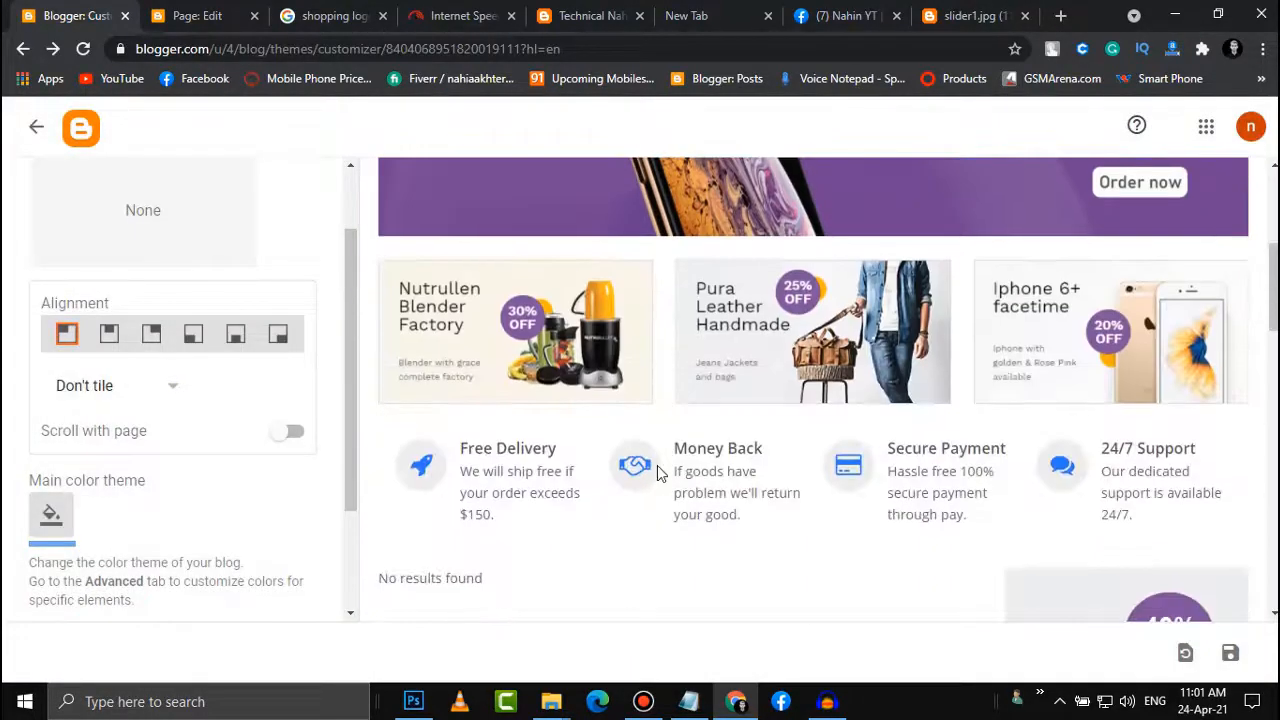
scroll(657, 465, up, 4)
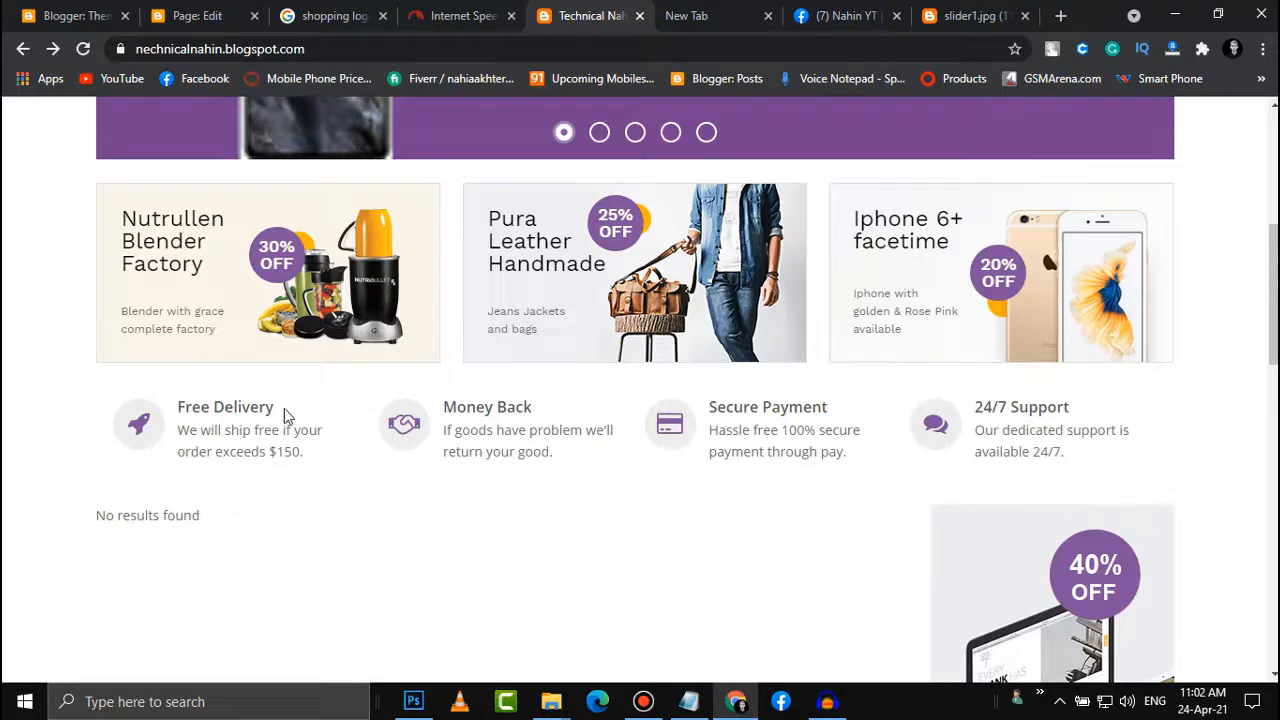
Copy the "Free Delivery" heading text from the live homepage and open the blog theme's HTML for editing
drag(268, 412, 177, 410)
key(ctrl+c)
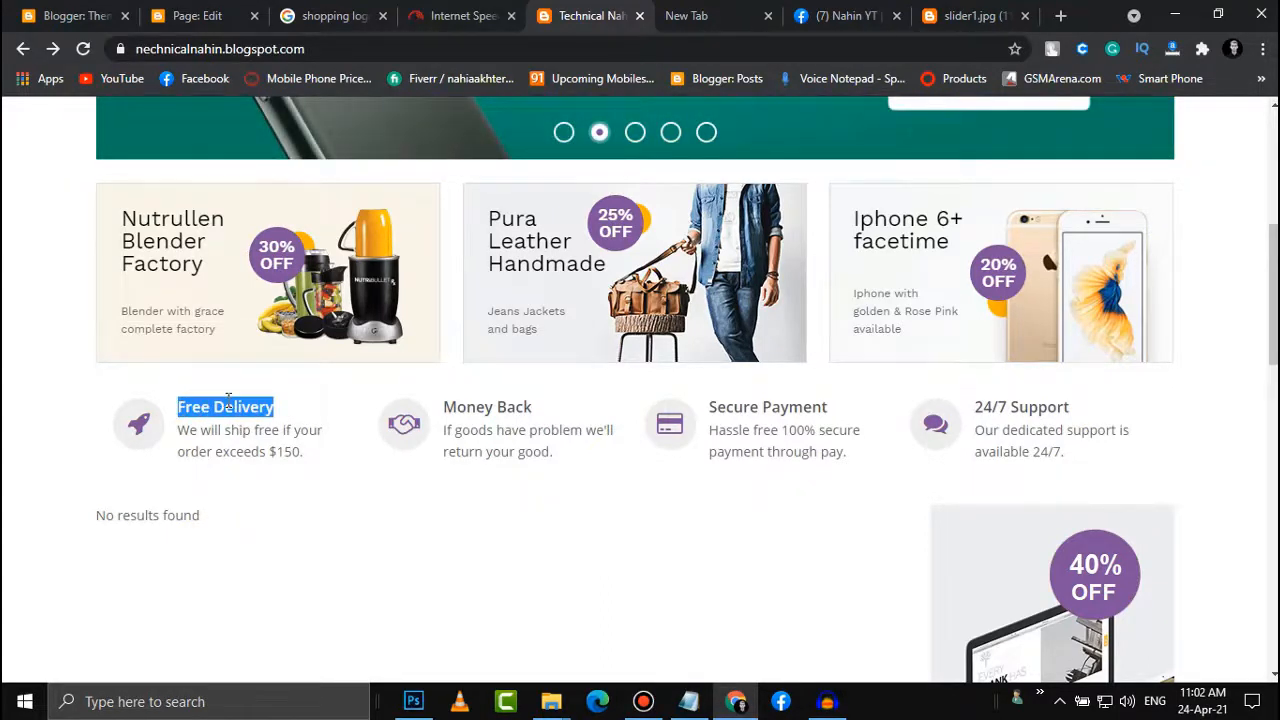
click(33, 18)
scroll(94, 577, down, 2)
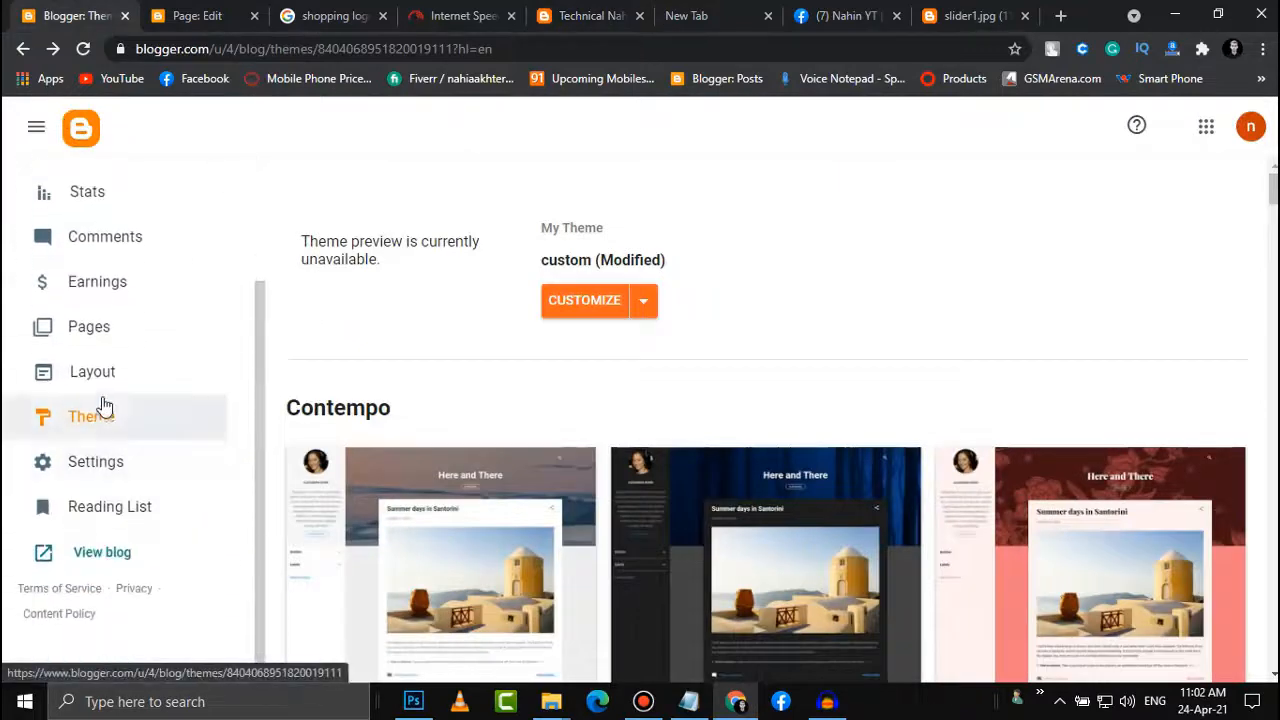
click(643, 306)
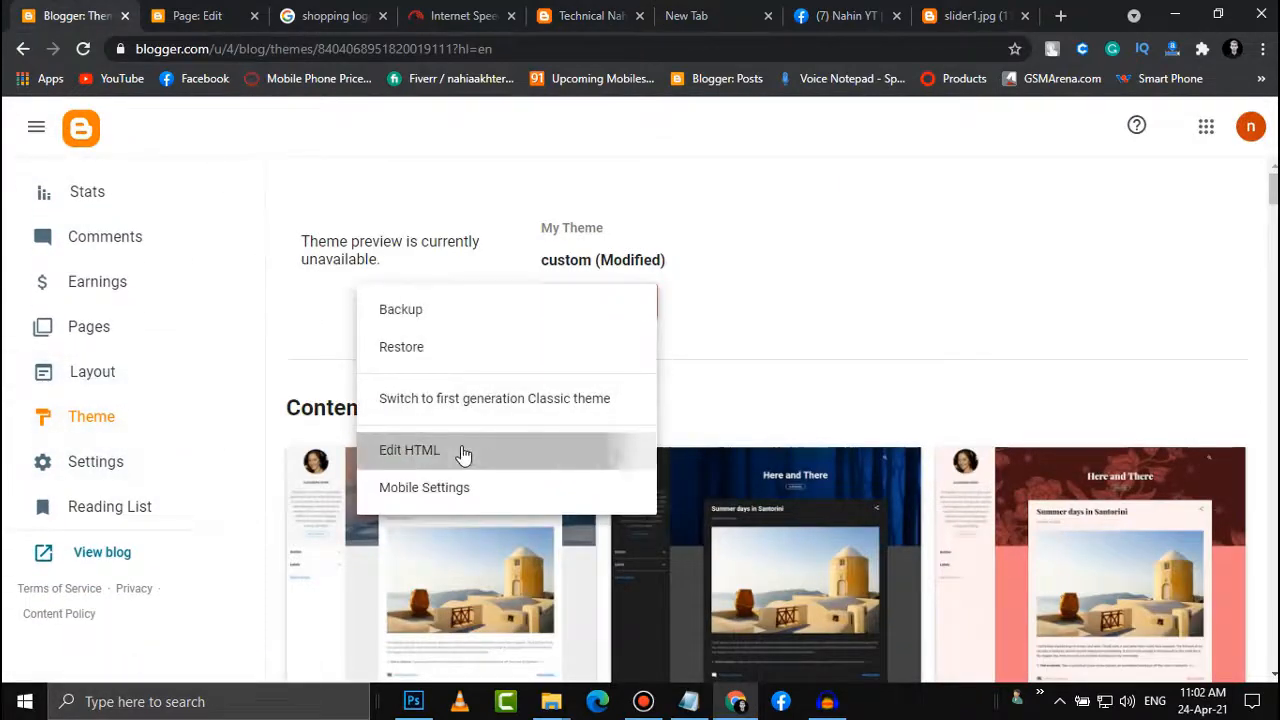
click(463, 451)
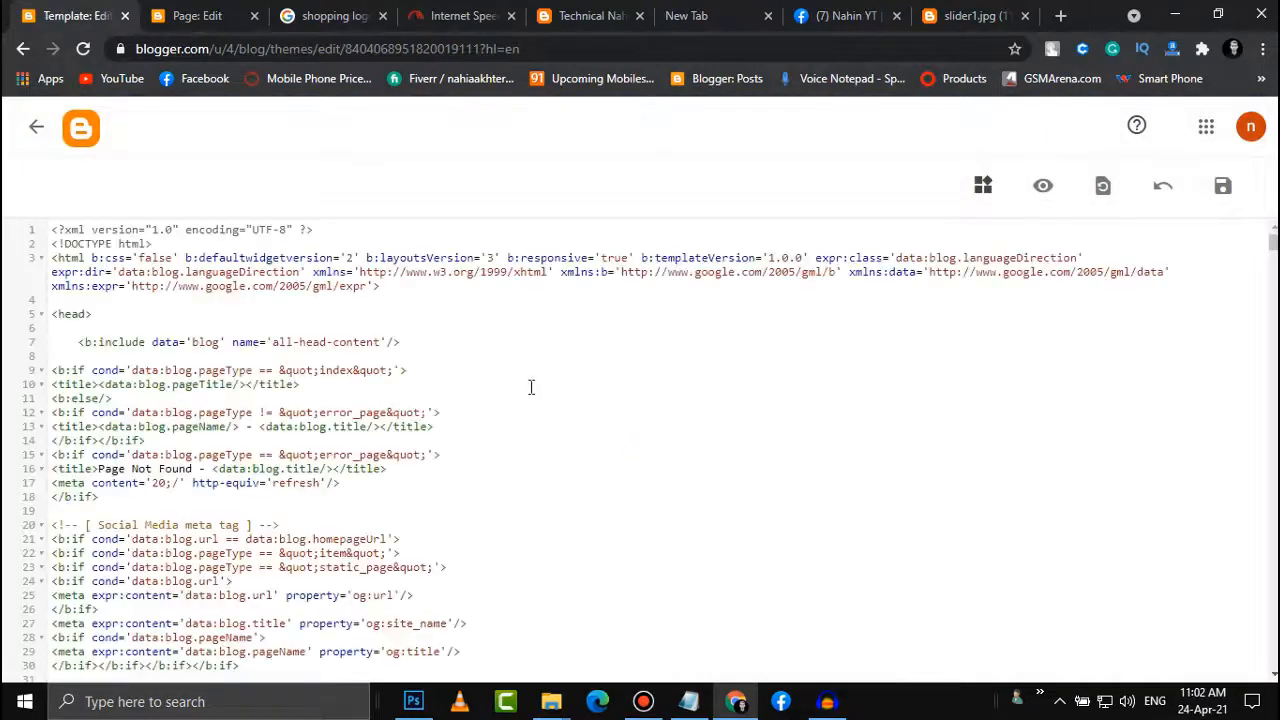
Search the template code for the copied text "Free Delivery"
key(ctrl+v)
key(ctrl+f)
key(ctrl+v)
key(Return)
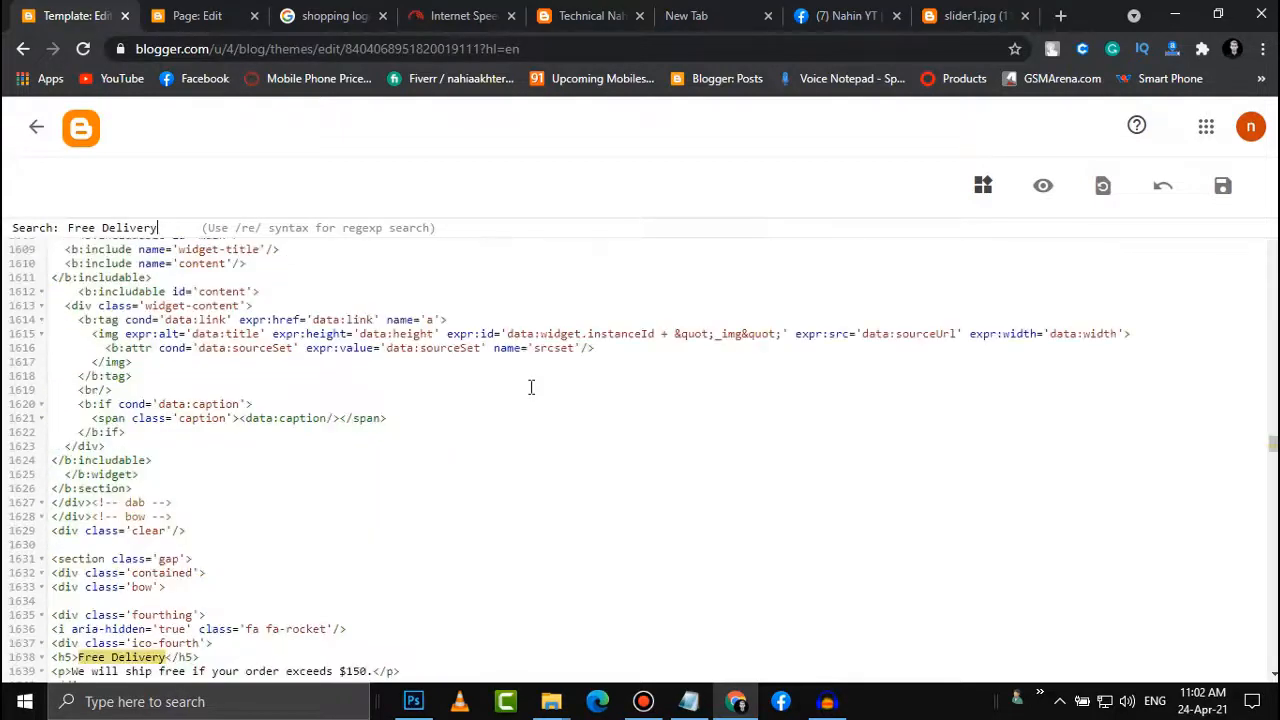
Cut the whole Free Delivery "fourthing" div block out of the template code
scroll(374, 477, down, 3)
click(59, 434)
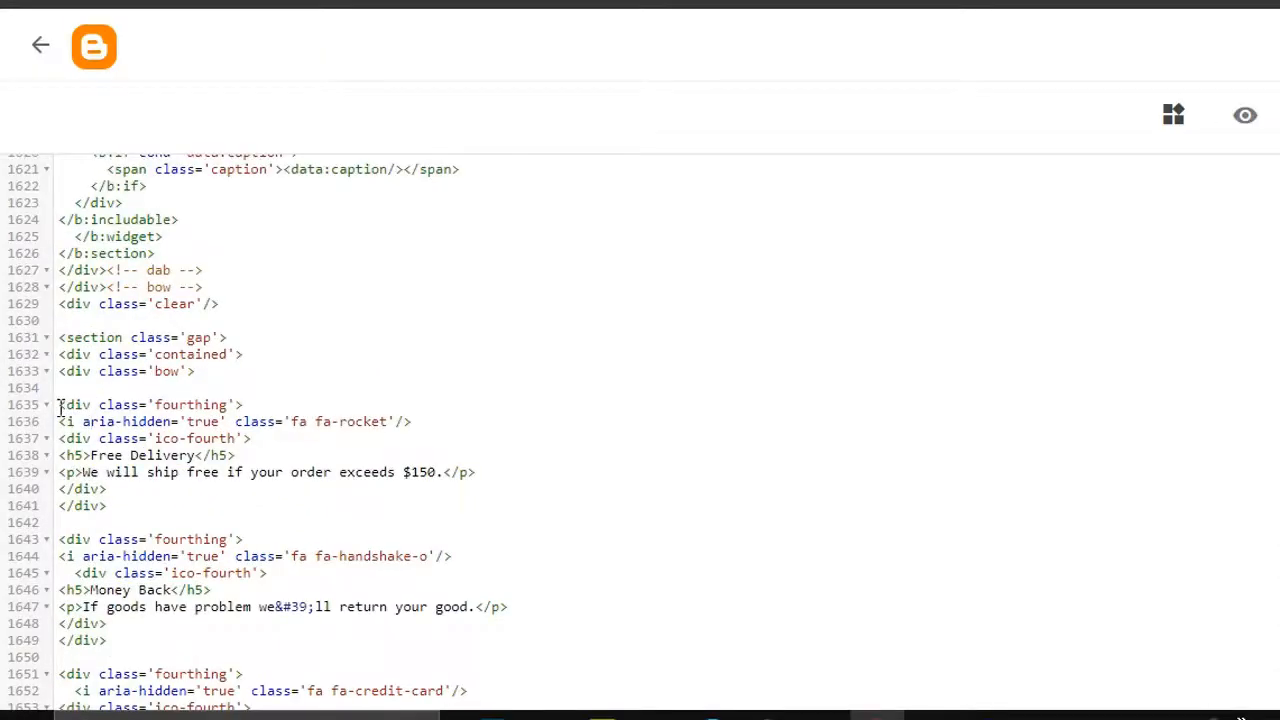
drag(83, 405, 173, 505)
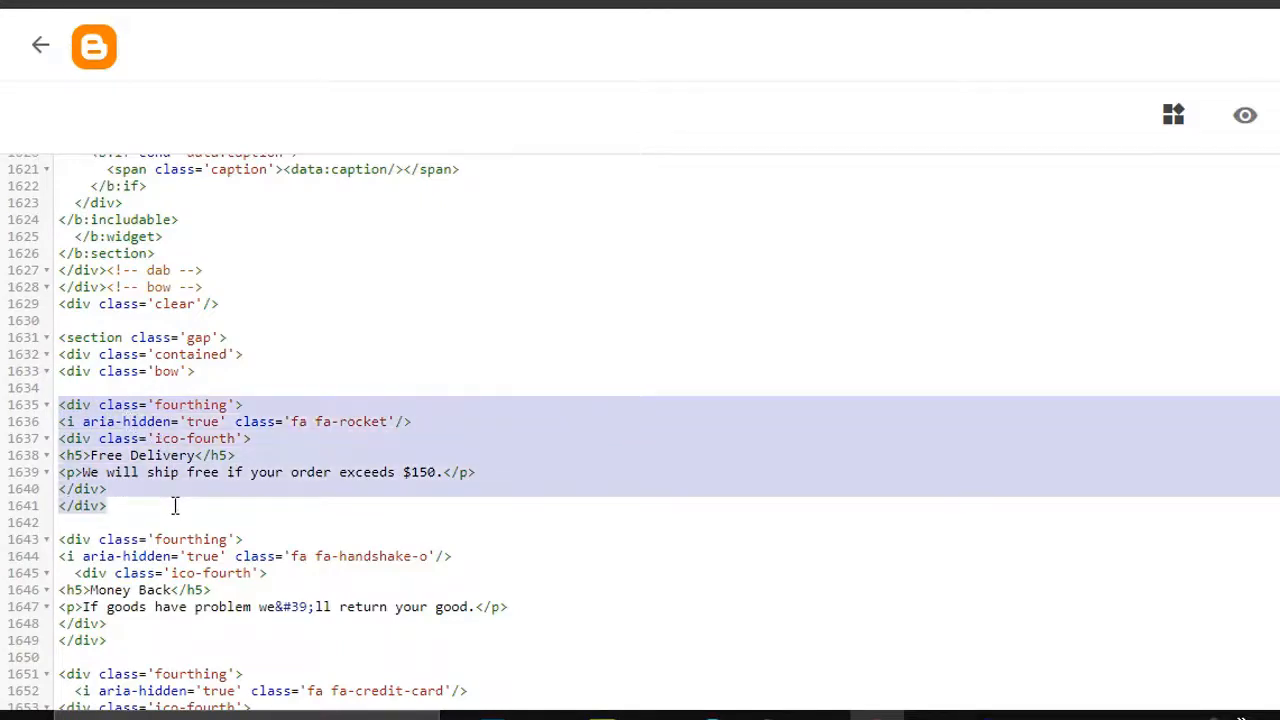
key(ctrl+x)
Cut the Money Back and Secure Payment "fourthing" div blocks out of the template code
scroll(174, 506, down, 3)
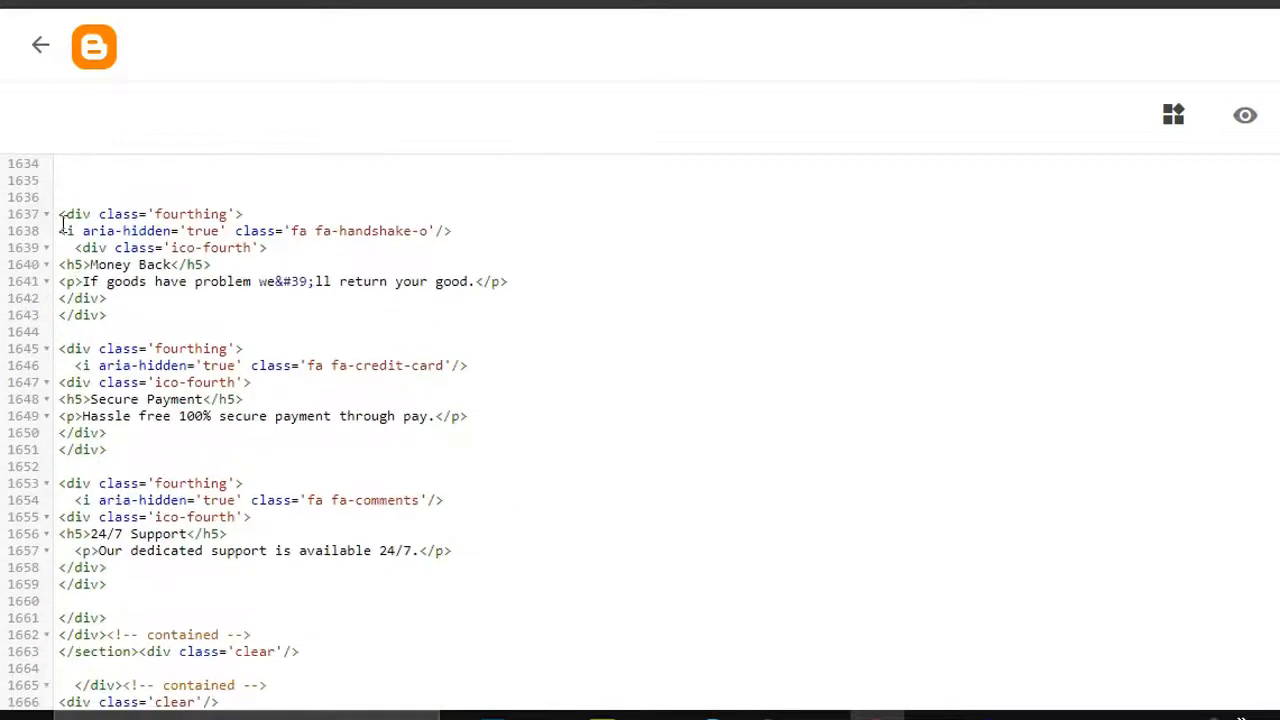
drag(62, 220, 166, 312)
key(ctrl+x)
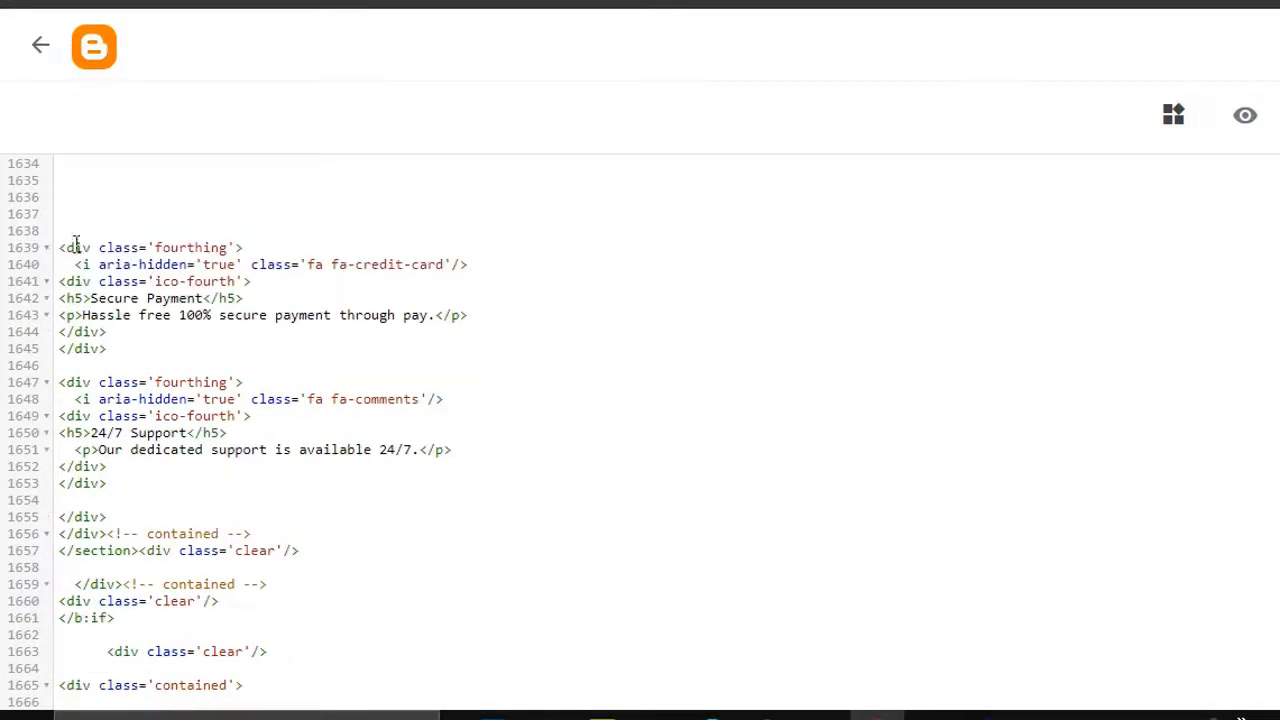
drag(62, 242, 150, 343)
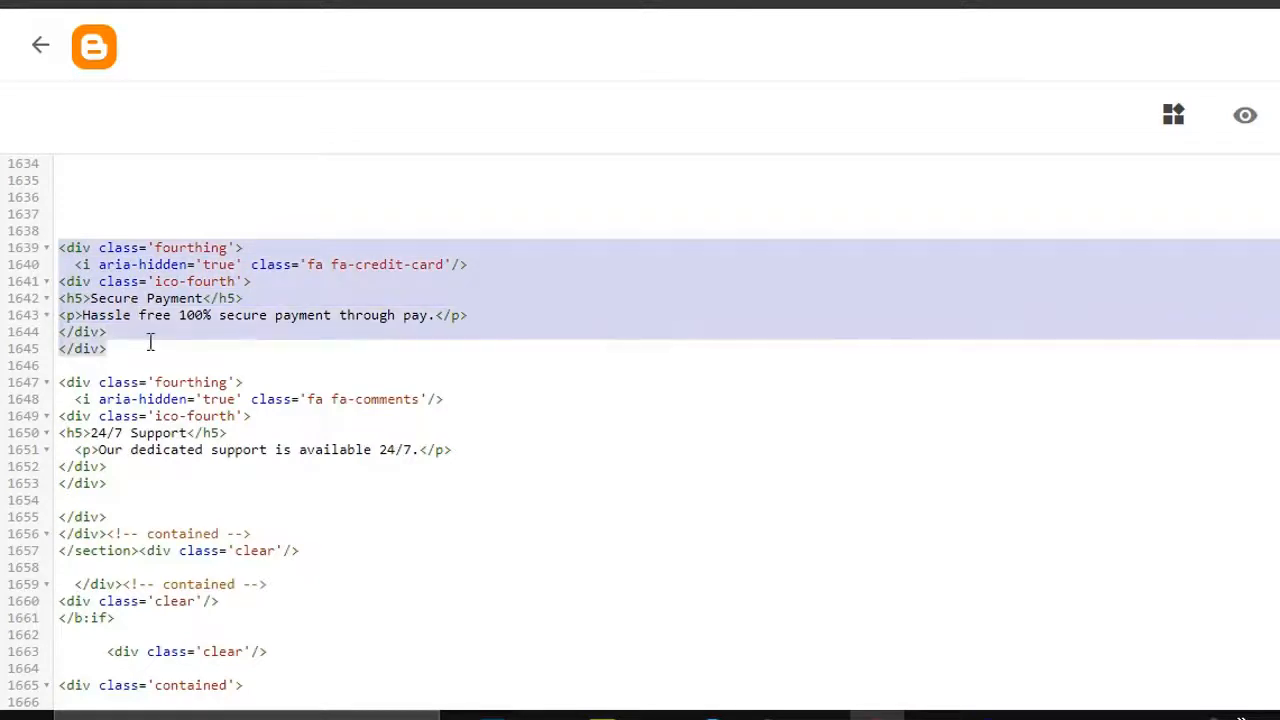
key(ctrl+x)
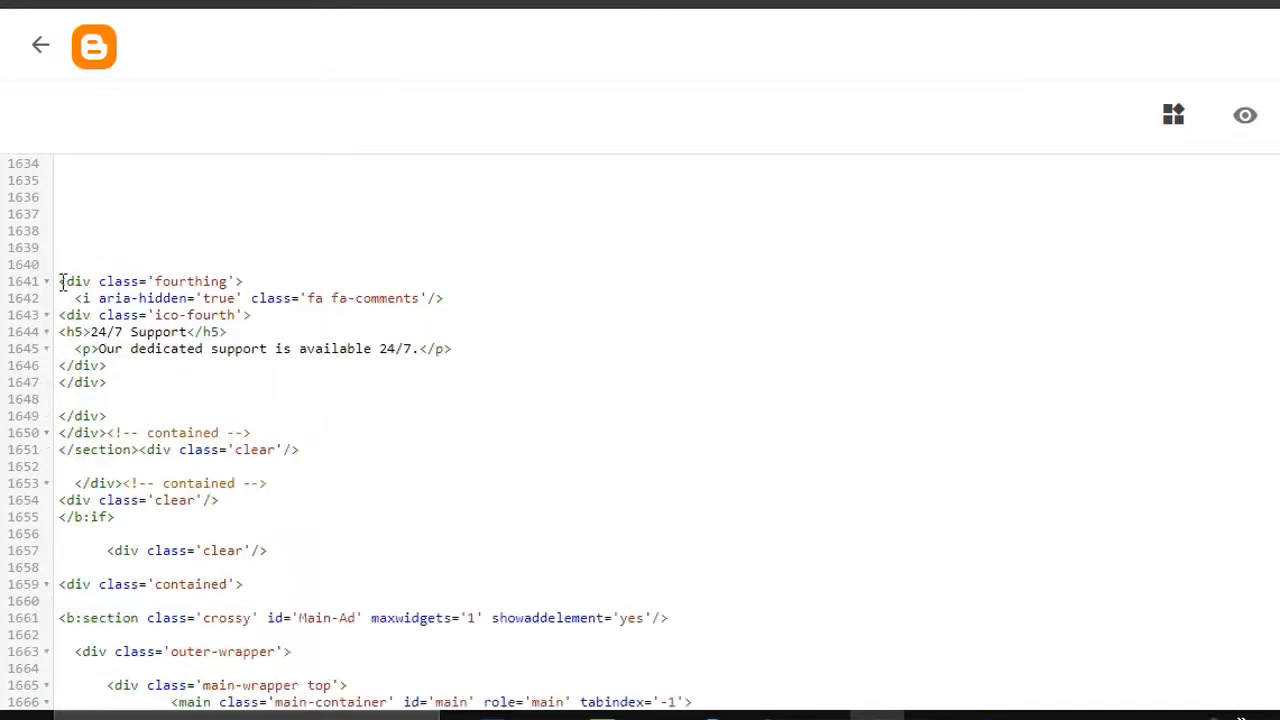
Cut the 24/7 Support "fourthing" div block out of the template code and save the theme
drag(60, 281, 183, 378)
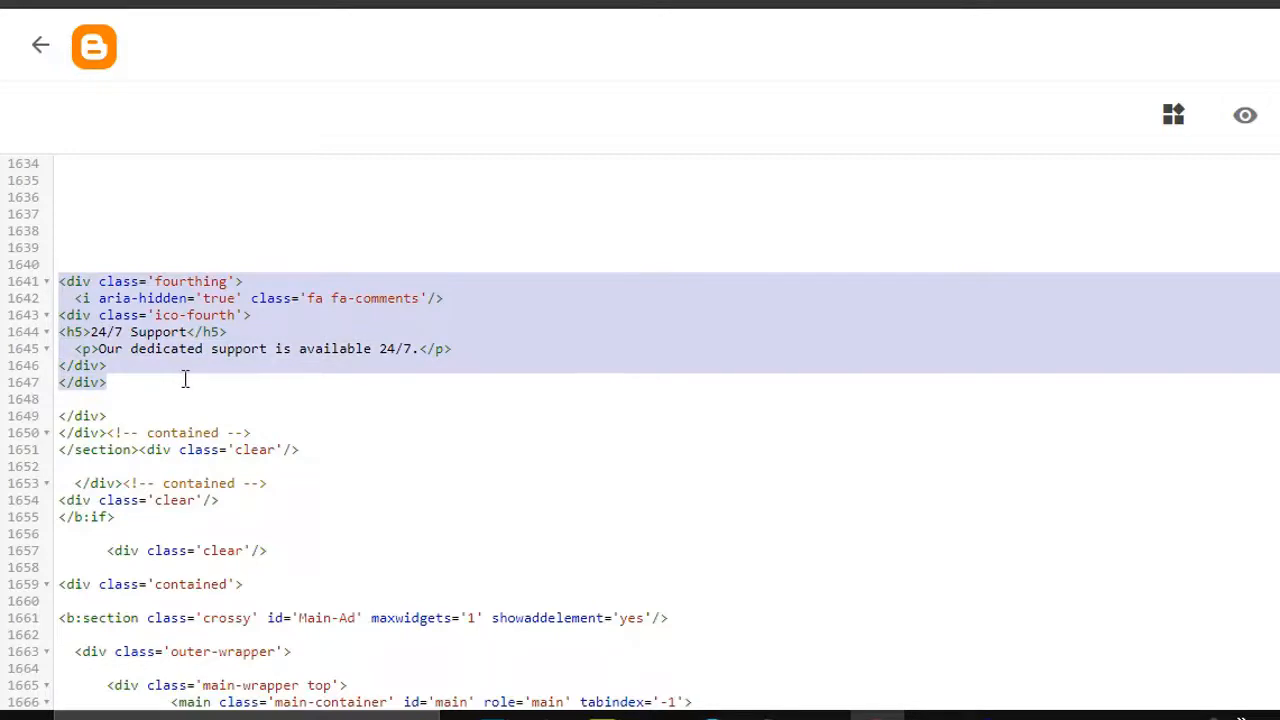
key(ctrl+x)
scroll(749, 329, up, 5)
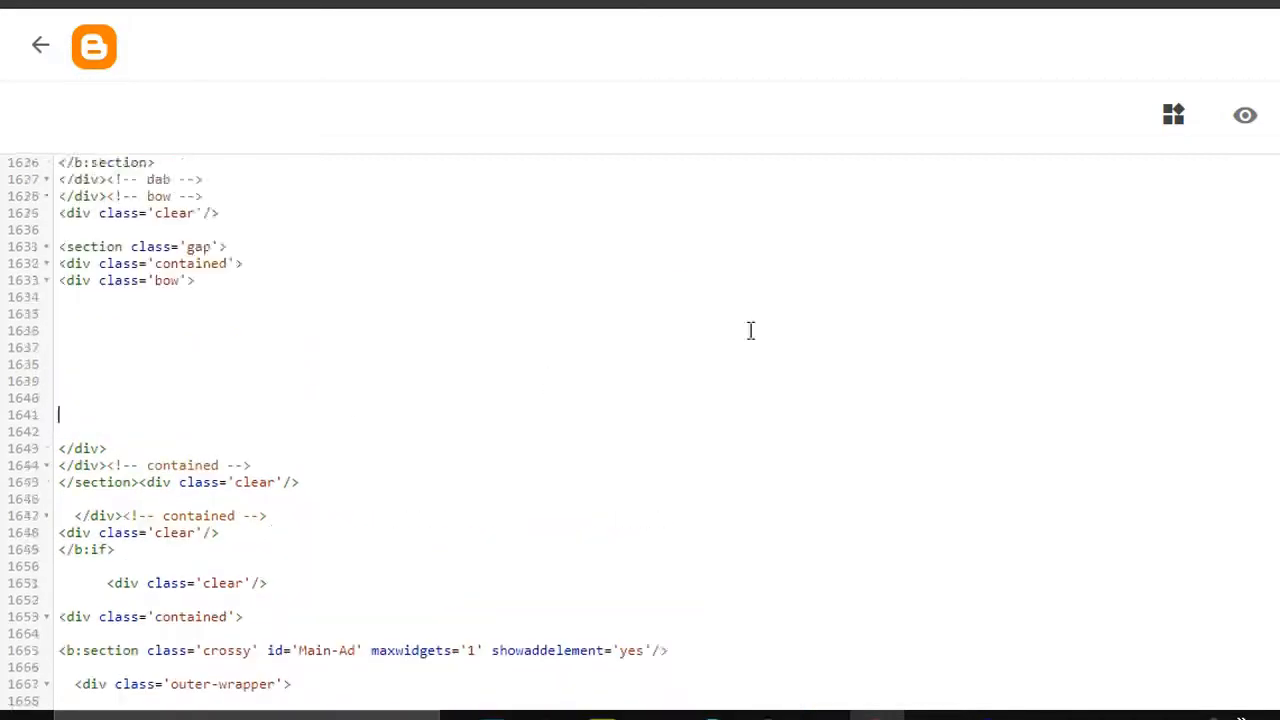
click(1225, 200)
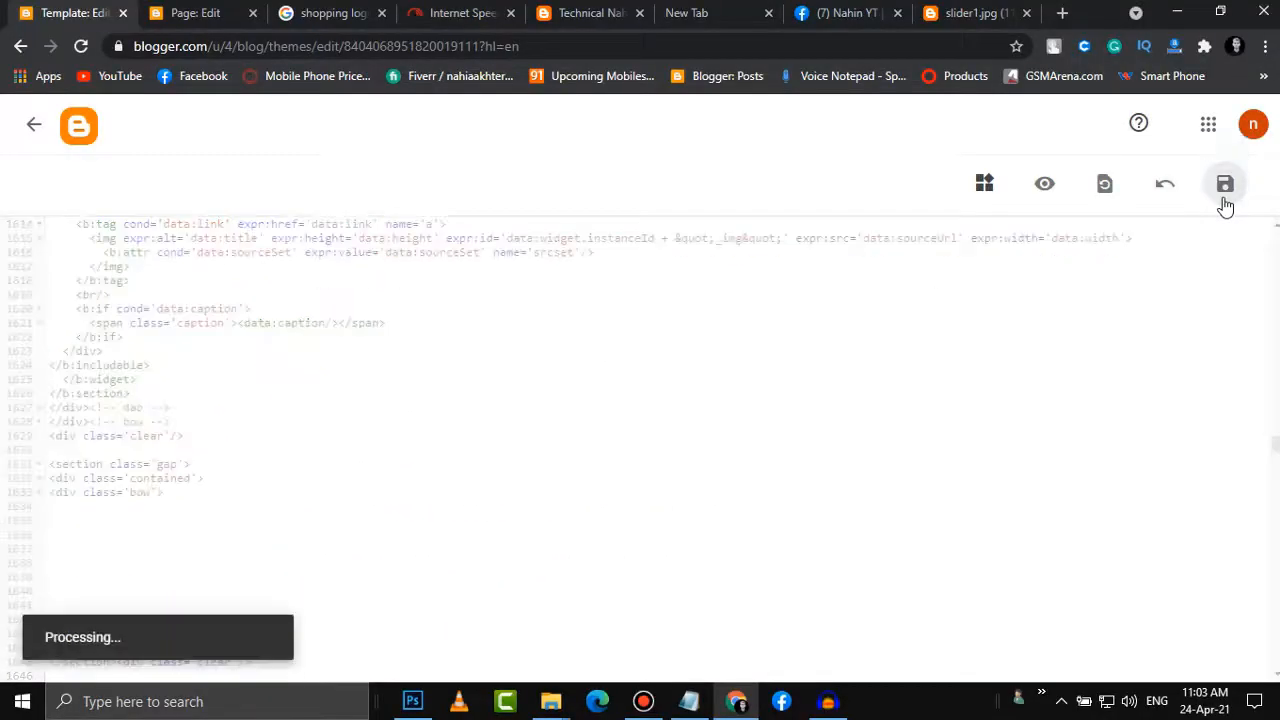
Reload the live homepage and check the area below the three ad banners where the service blocks were
click(975, 13)
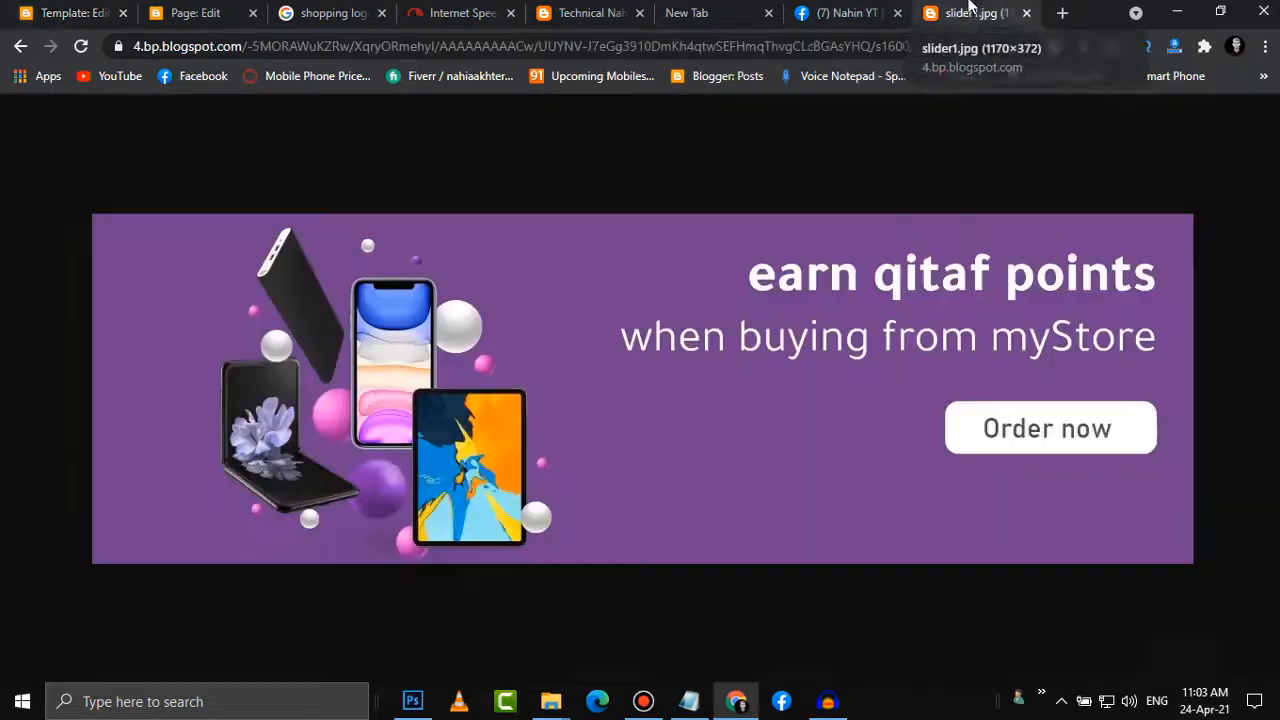
click(614, 11)
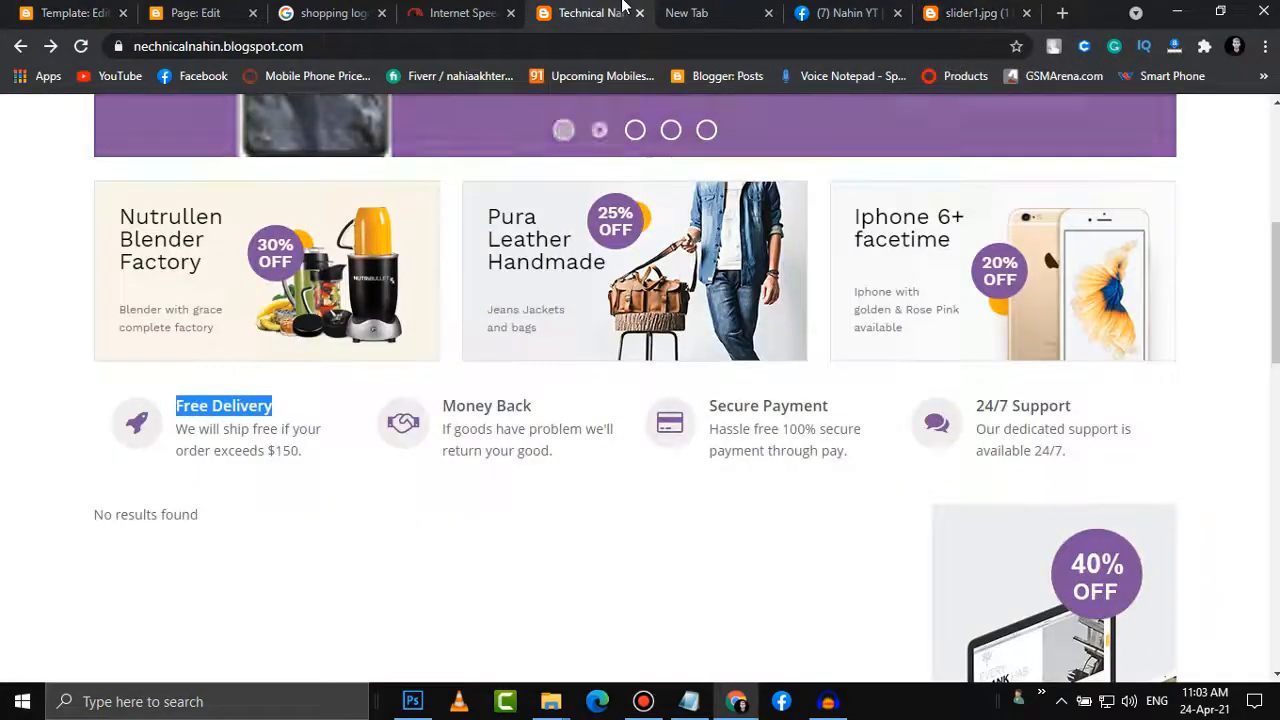
click(79, 47)
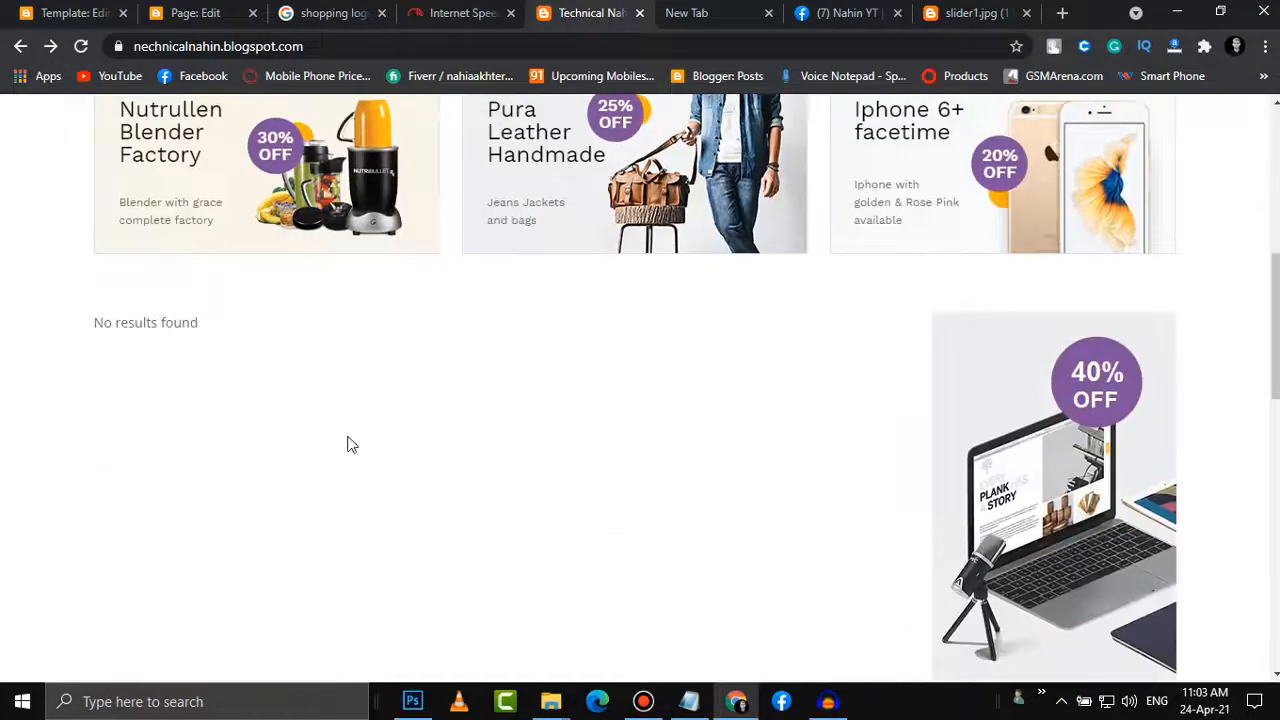
scroll(348, 445, up, 3)
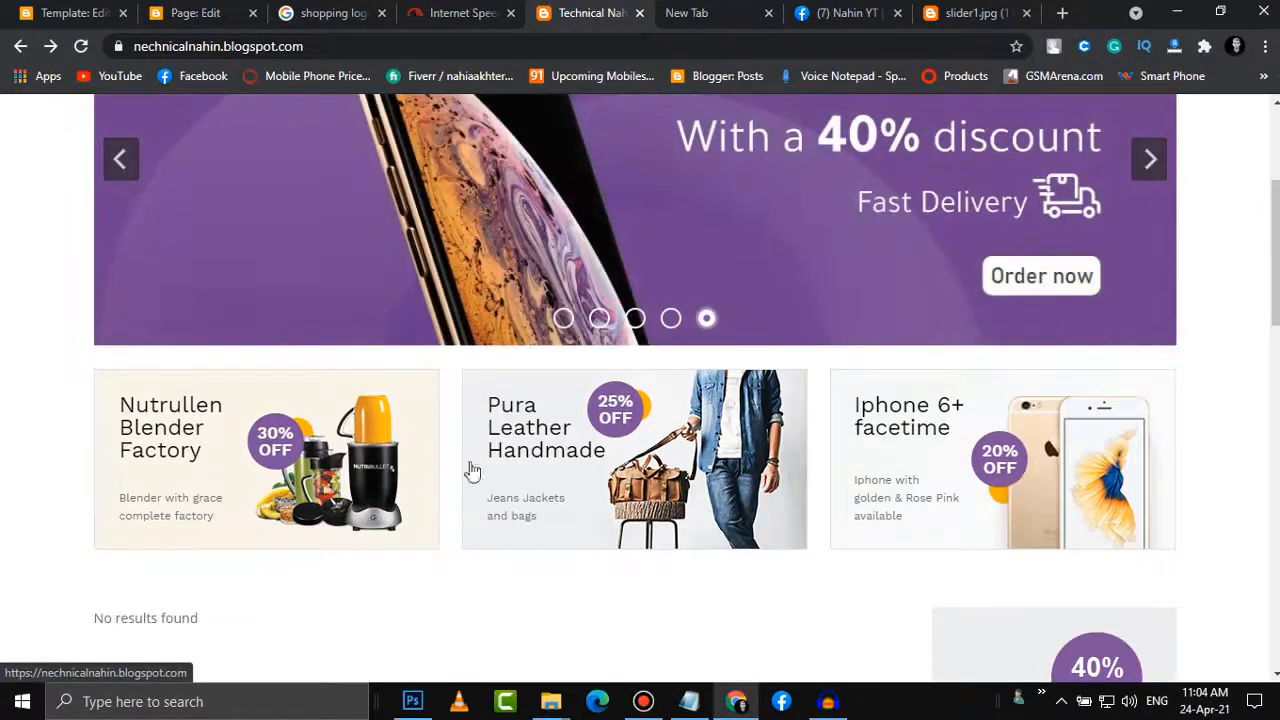
Look over the live homepage from the header slider and ad banners to the lower promotional images
scroll(786, 454, down, 4)
scroll(1049, 486, down, 5)
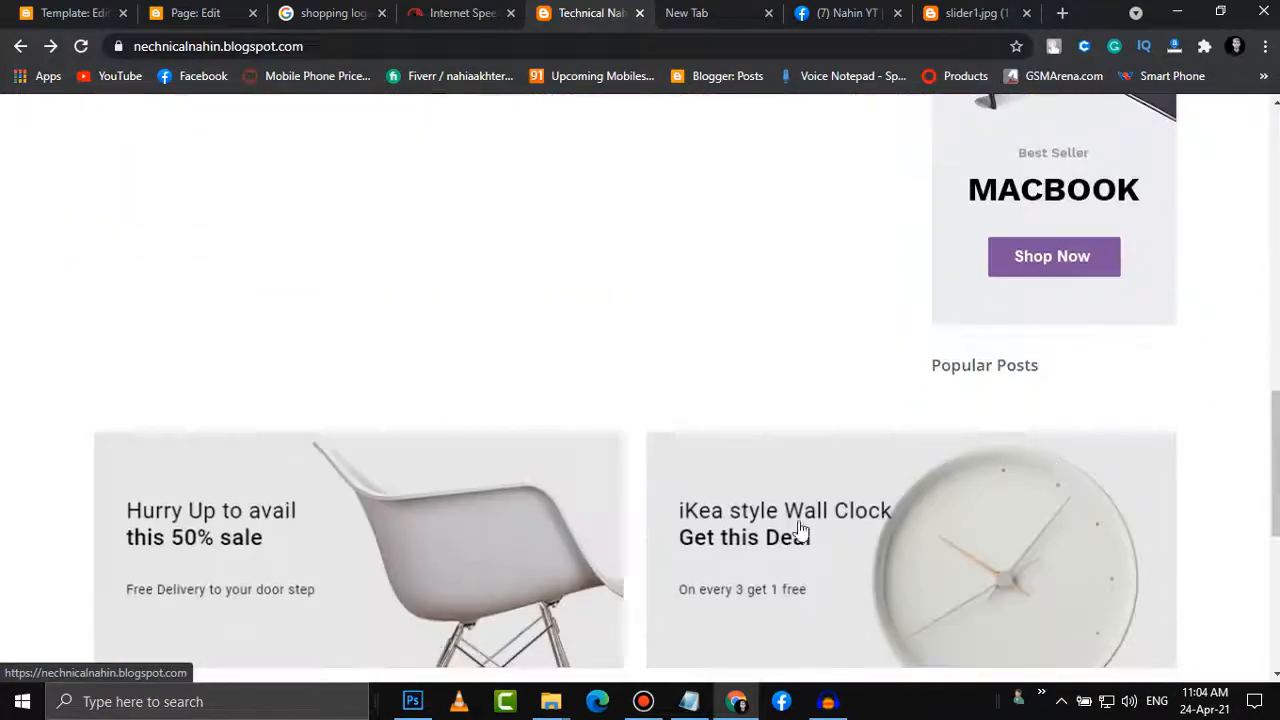
scroll(357, 586, down, 3)
scroll(850, 393, up, 3)
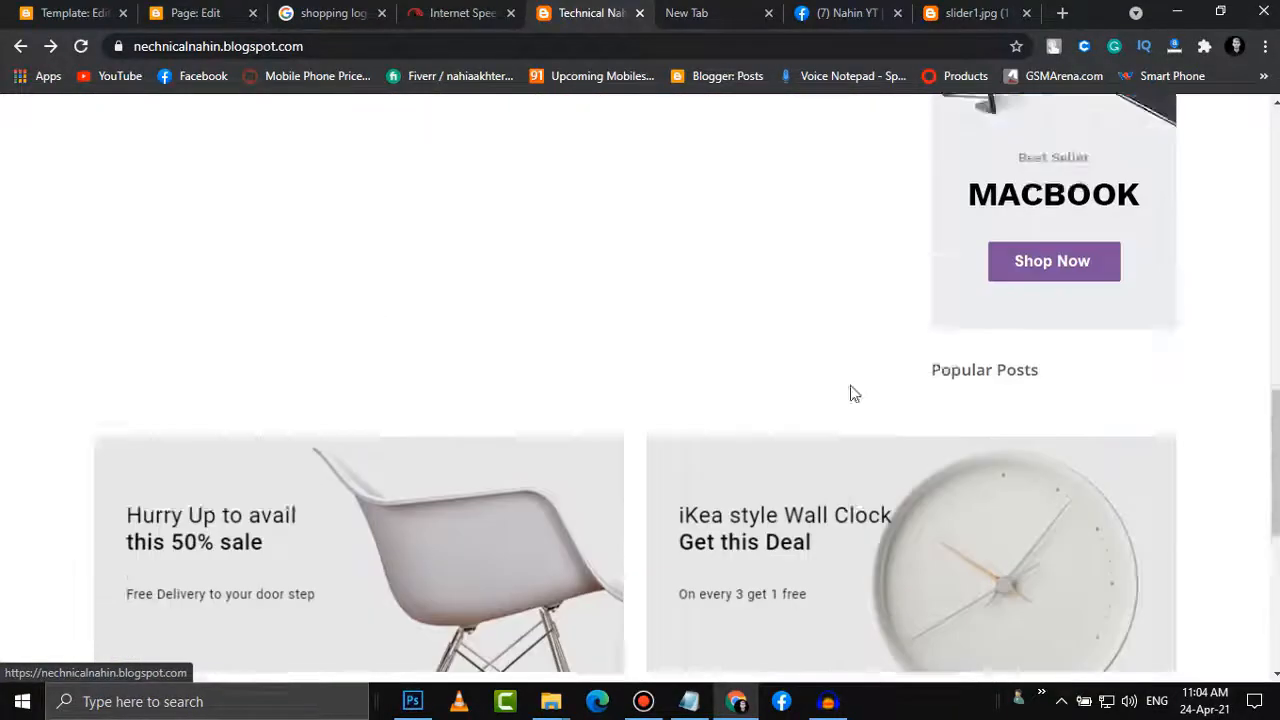
scroll(850, 393, up, 6)
scroll(951, 415, up, 3)
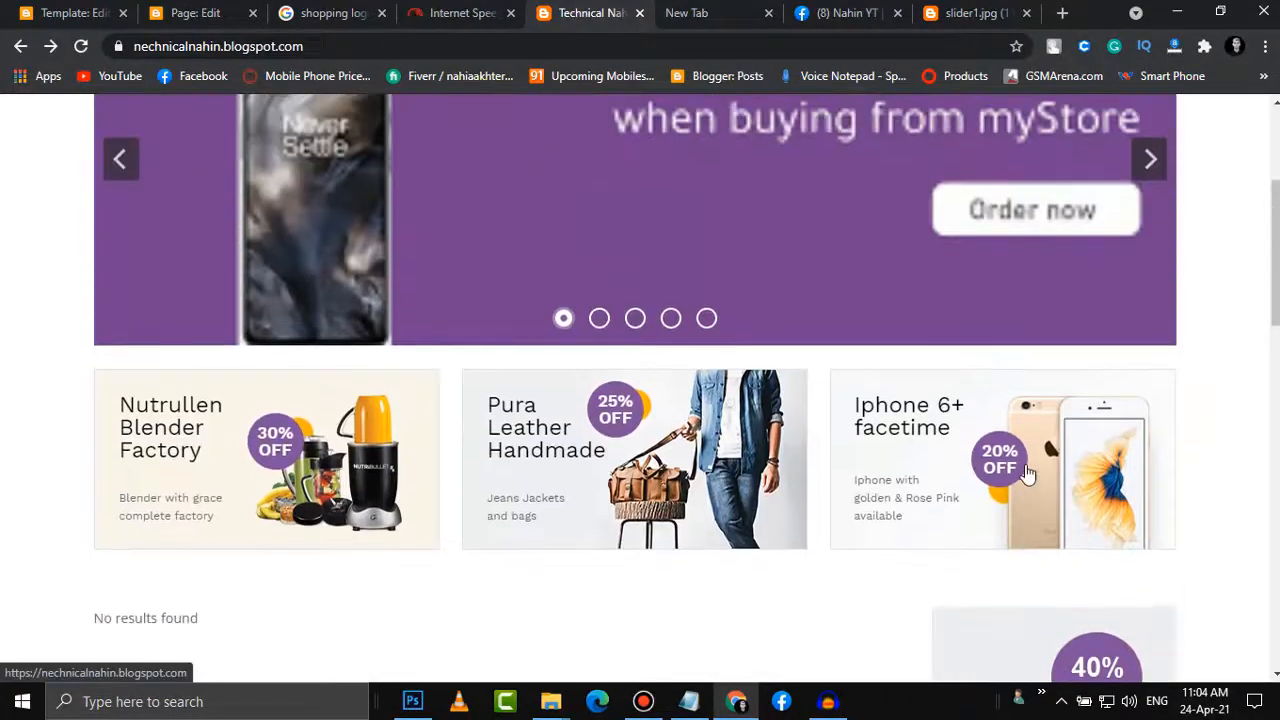
scroll(640, 430, up, 3)
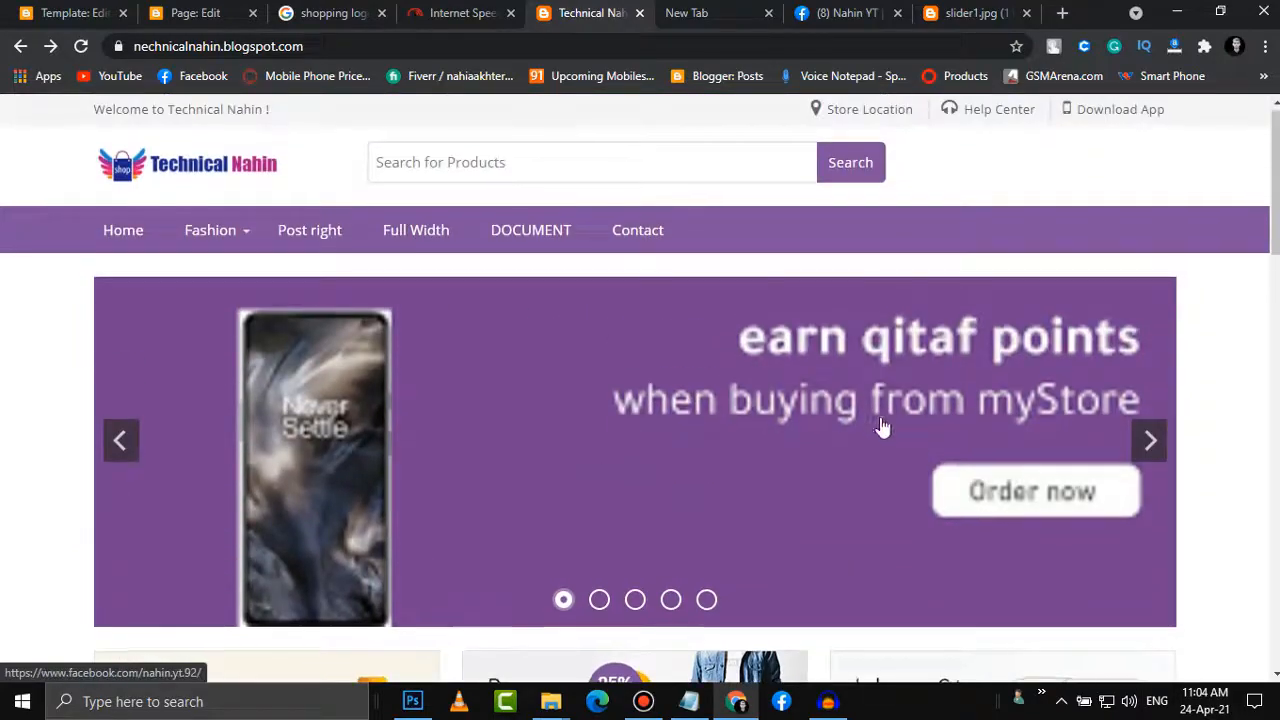
scroll(877, 425, down, 5)
scroll(937, 360, down, 1)
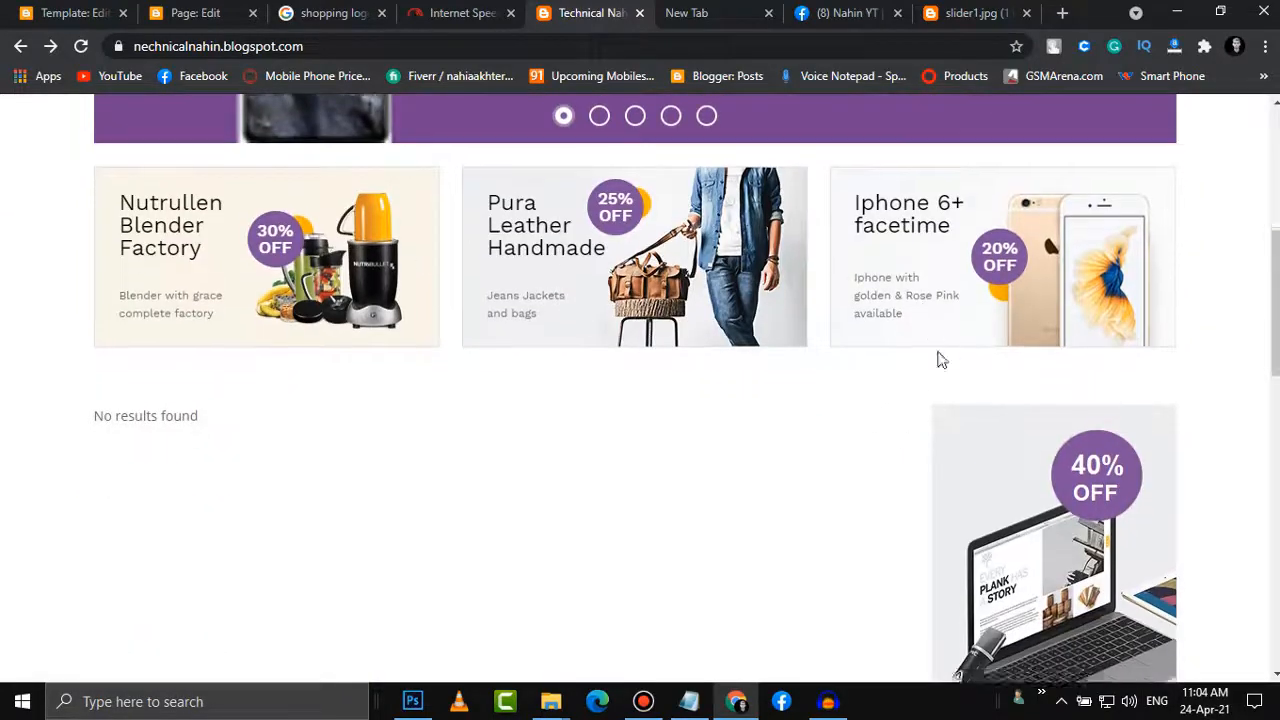
scroll(157, 197, up, 3)
Leave the template code and open the blog's layout page at the three ad banner gadgets
click(66, 12)
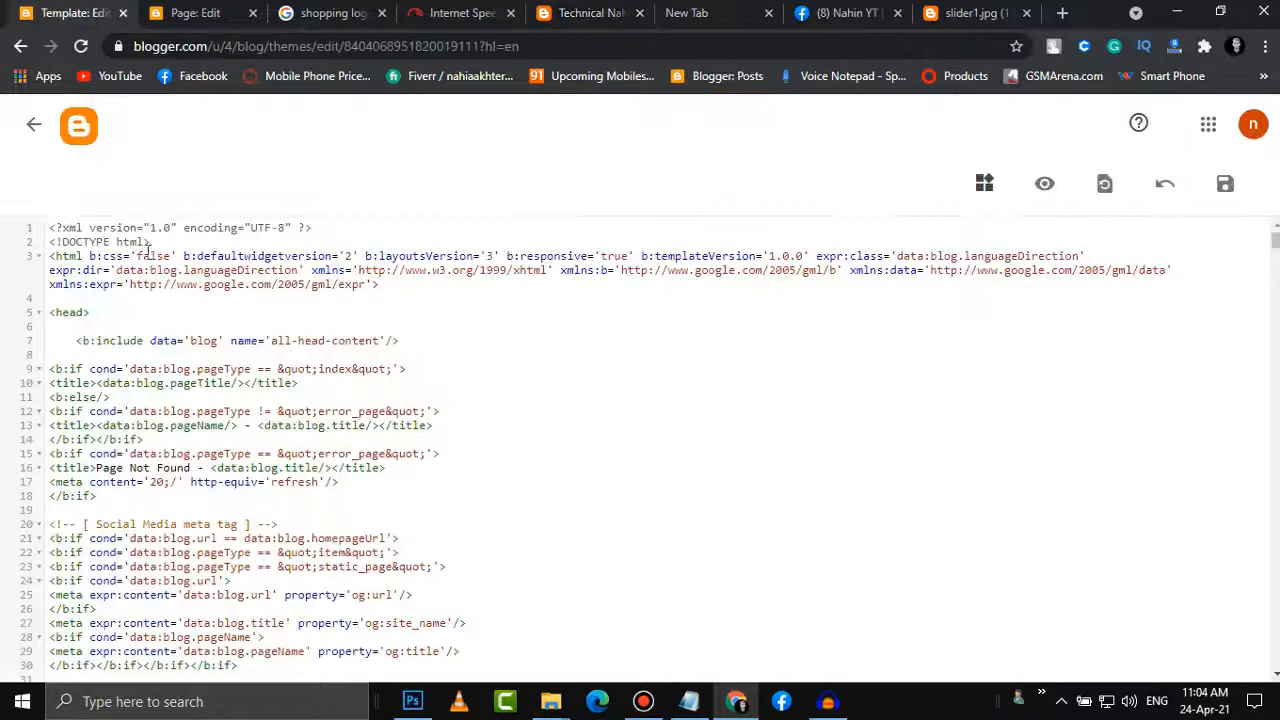
click(34, 124)
click(88, 537)
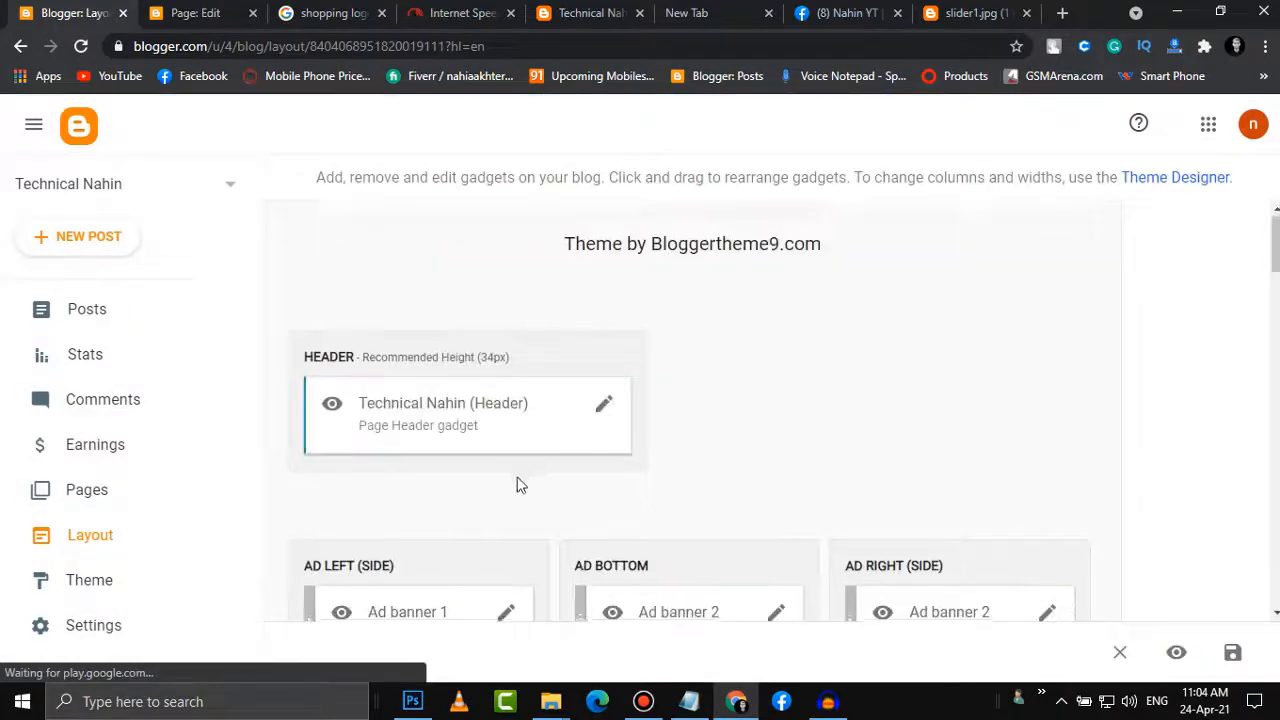
scroll(517, 483, down, 3)
scroll(409, 194, up, 2)
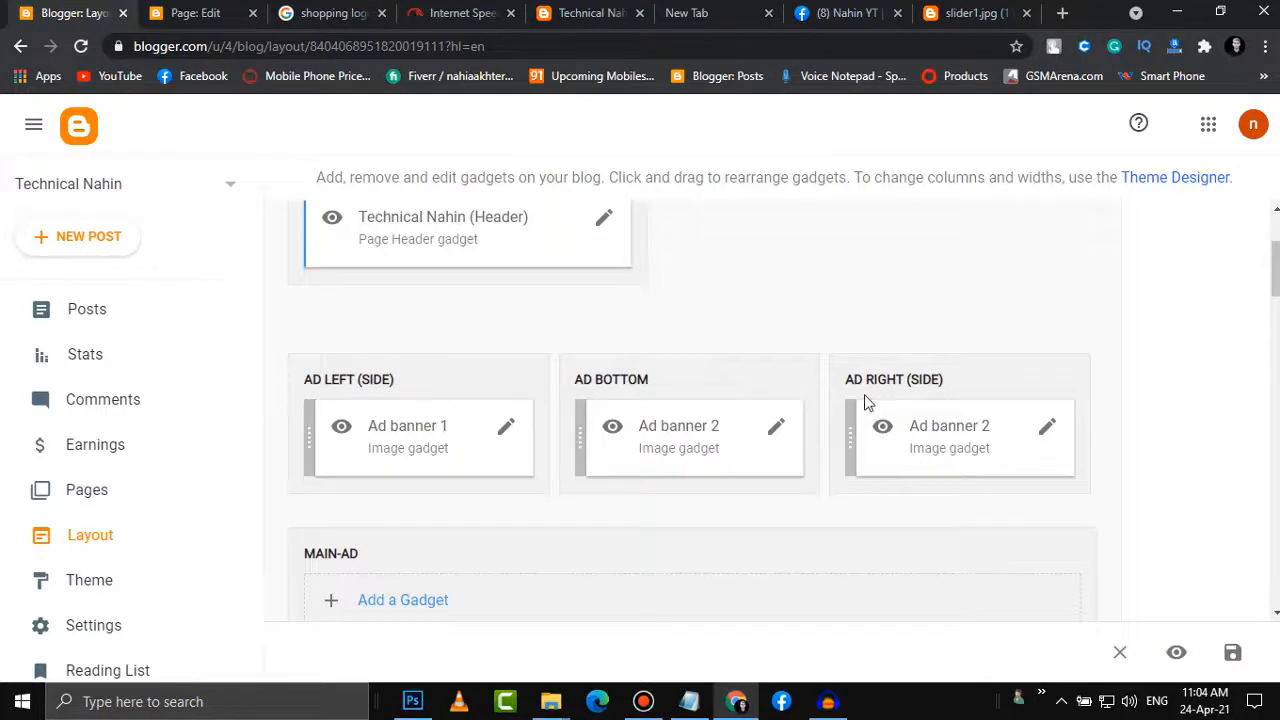
Open the Ad banner 1 image gadget to review its settings, close it without saving, and view the gadgets further down the layout
click(506, 430)
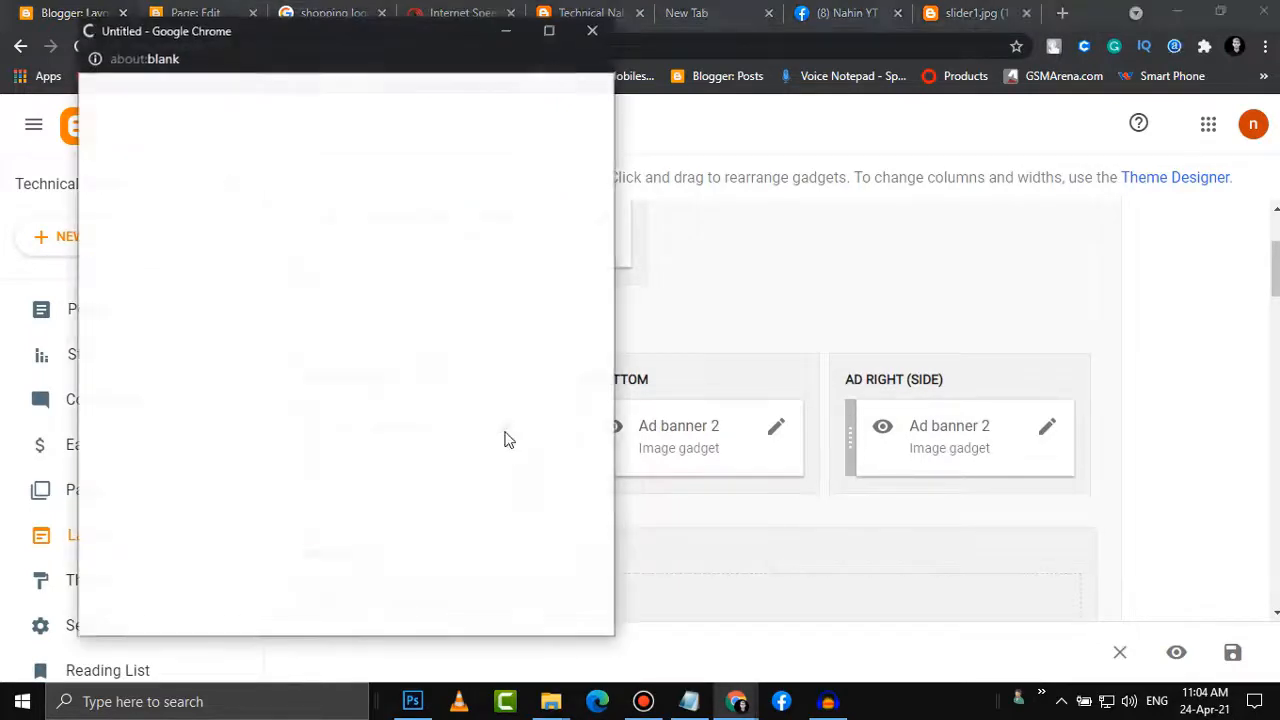
scroll(340, 500, down, 1)
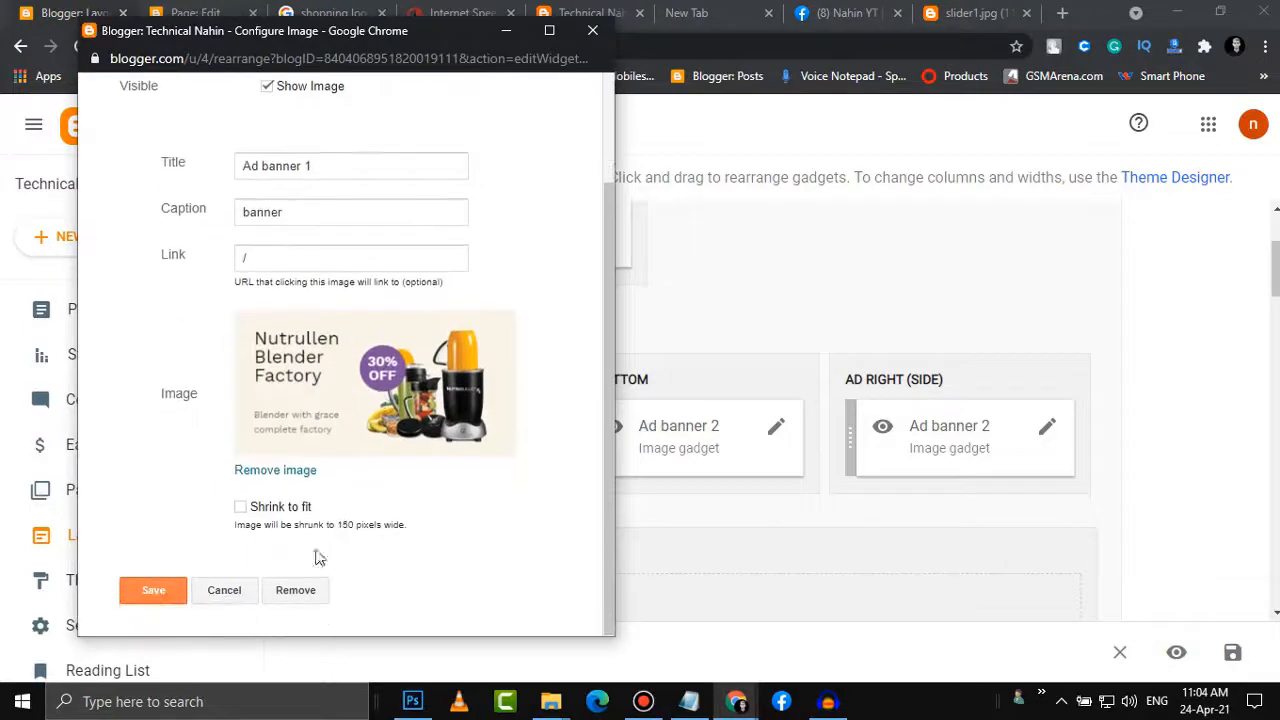
click(592, 31)
scroll(857, 400, down, 5)
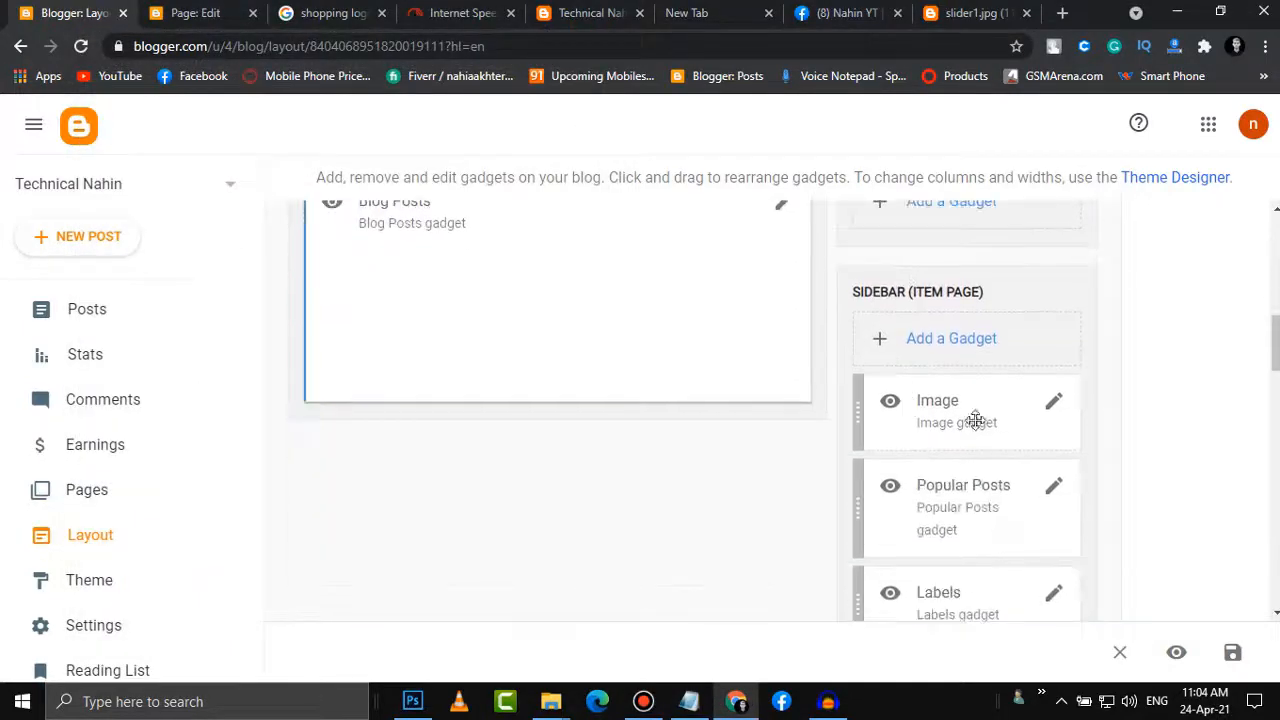
Look through the layout's item page sidebar, lower ad banner and product category gadgets, and the three ad banners under the header
scroll(975, 420, down, 2)
scroll(971, 423, up, 4)
scroll(786, 446, down, 5)
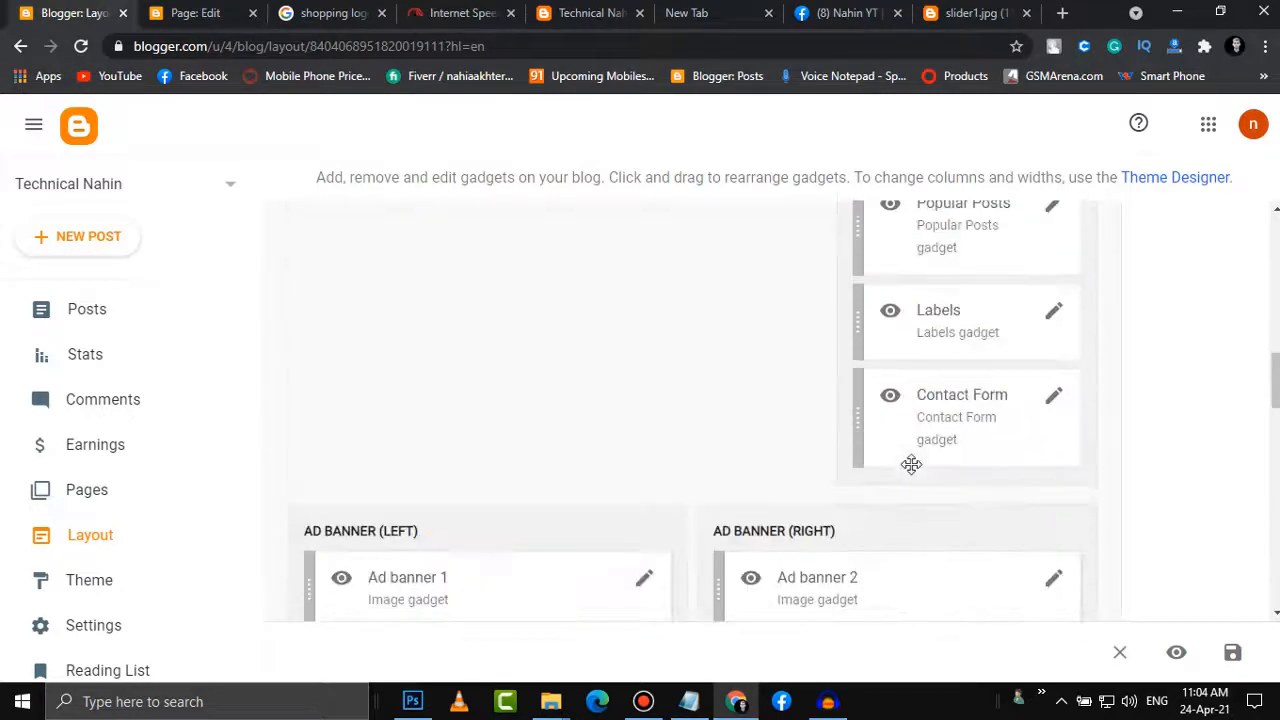
scroll(911, 464, down, 3)
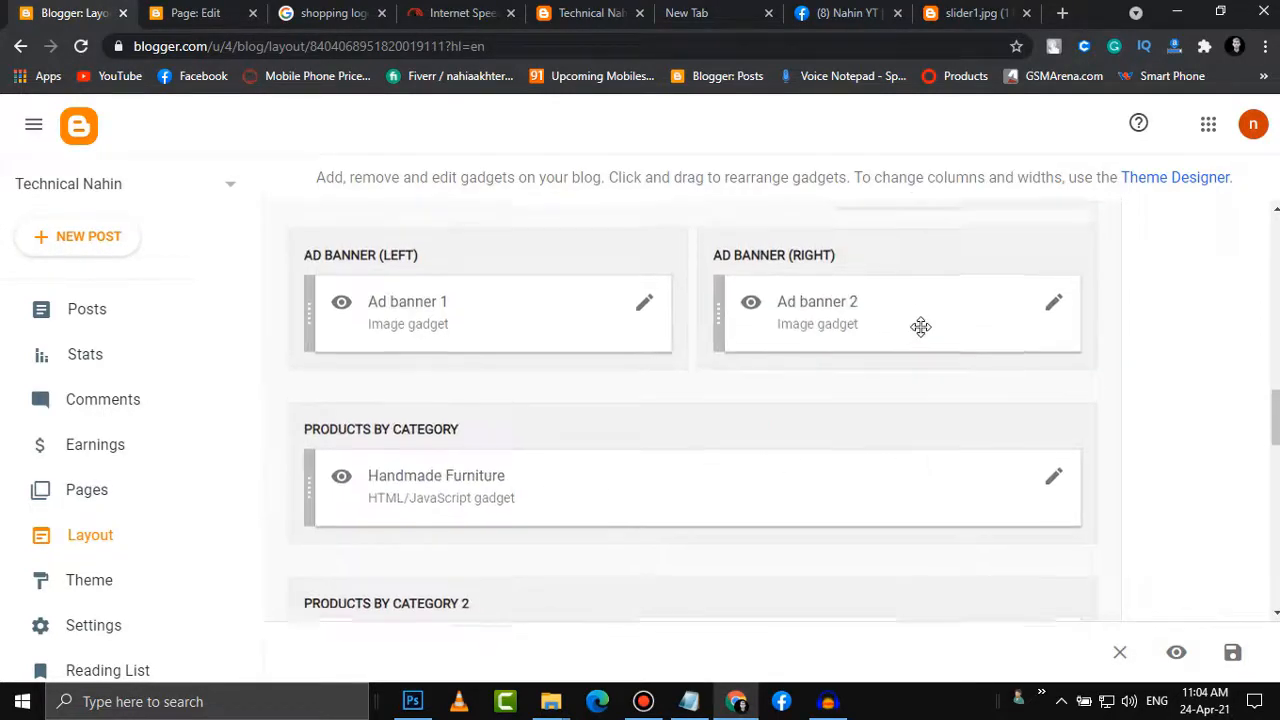
scroll(920, 326, up, 3)
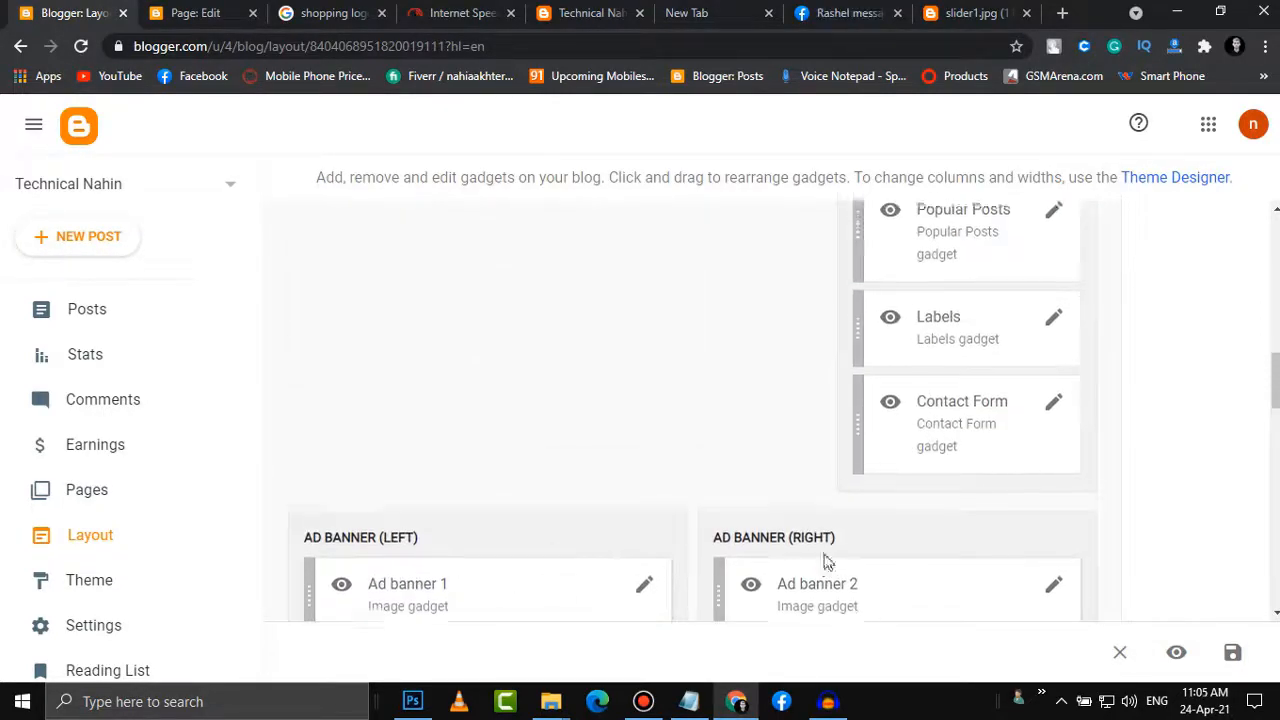
scroll(943, 497, up, 8)
scroll(771, 491, up, 3)
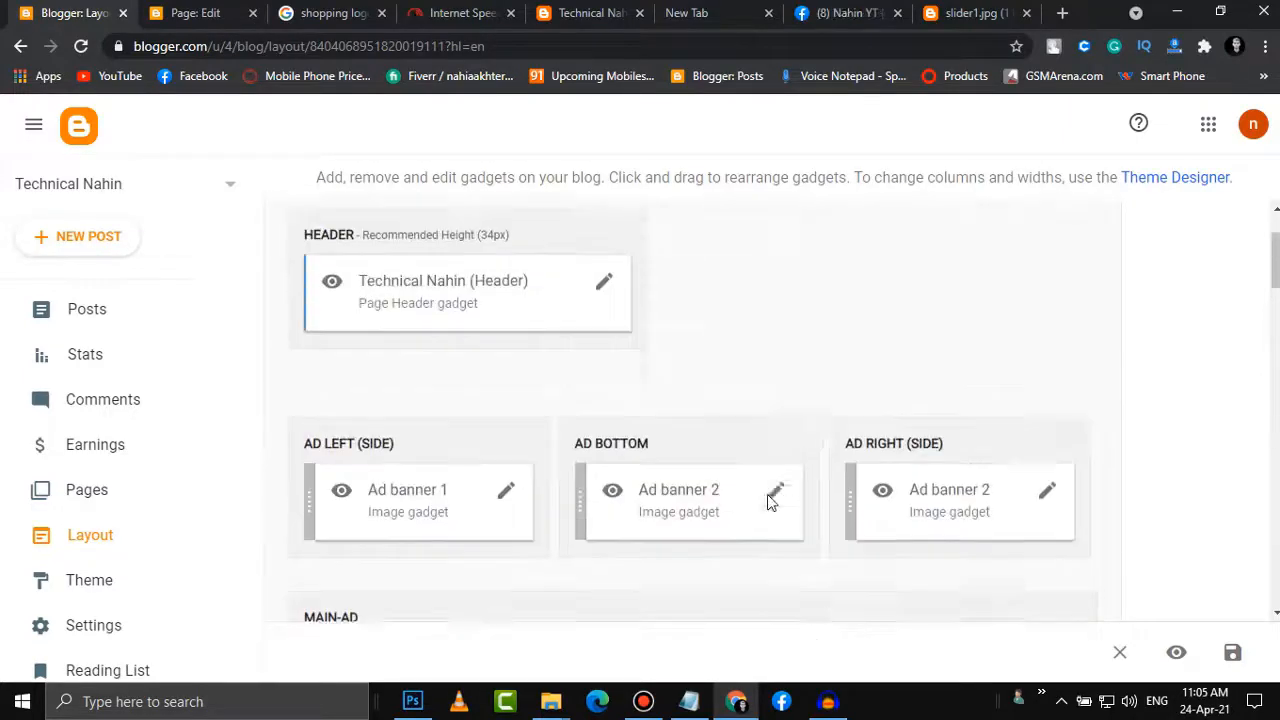
Review the Image gadget in the item page sidebar, which holds the MacBook promotion, and delete it from the layout
scroll(897, 454, down, 8)
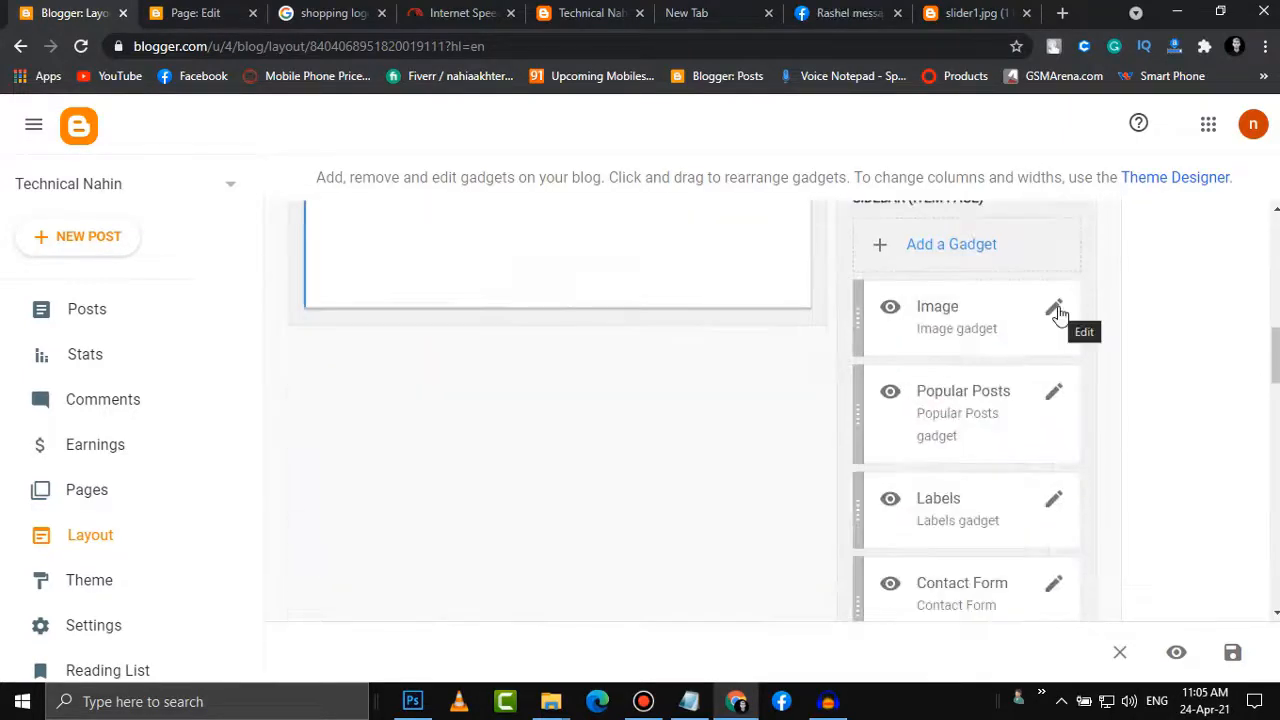
click(1057, 312)
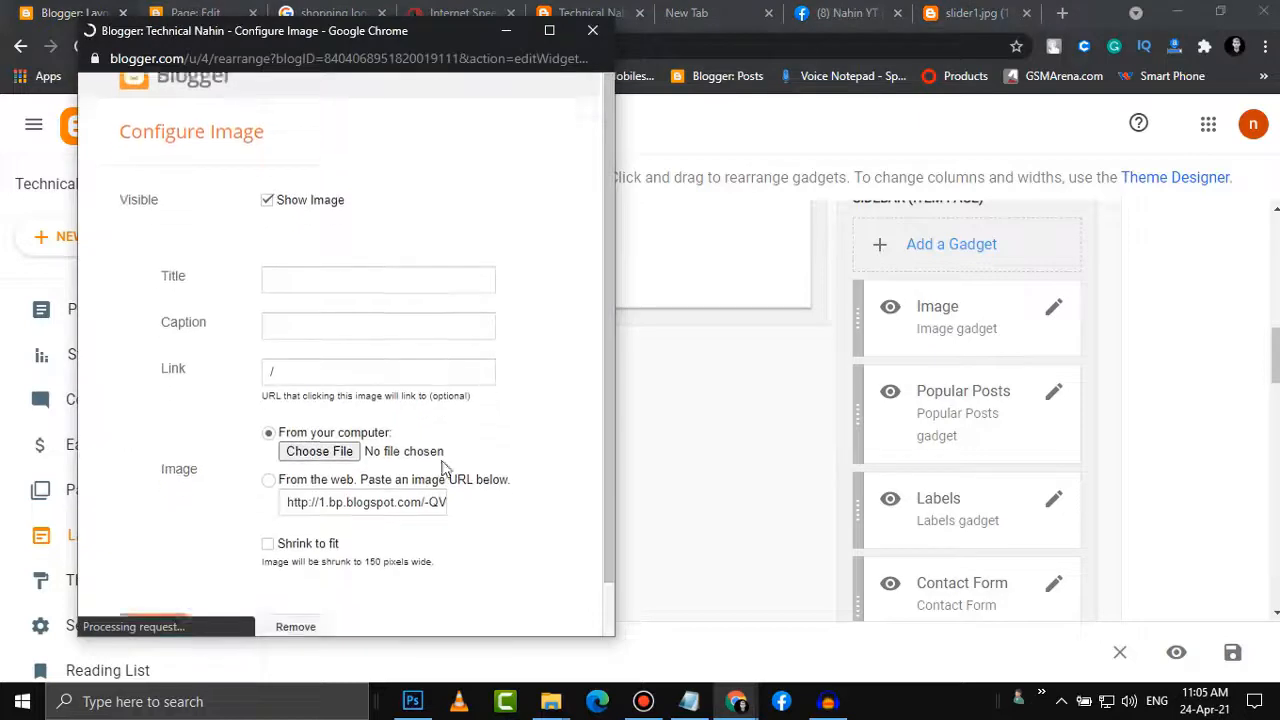
scroll(289, 583, down, 2)
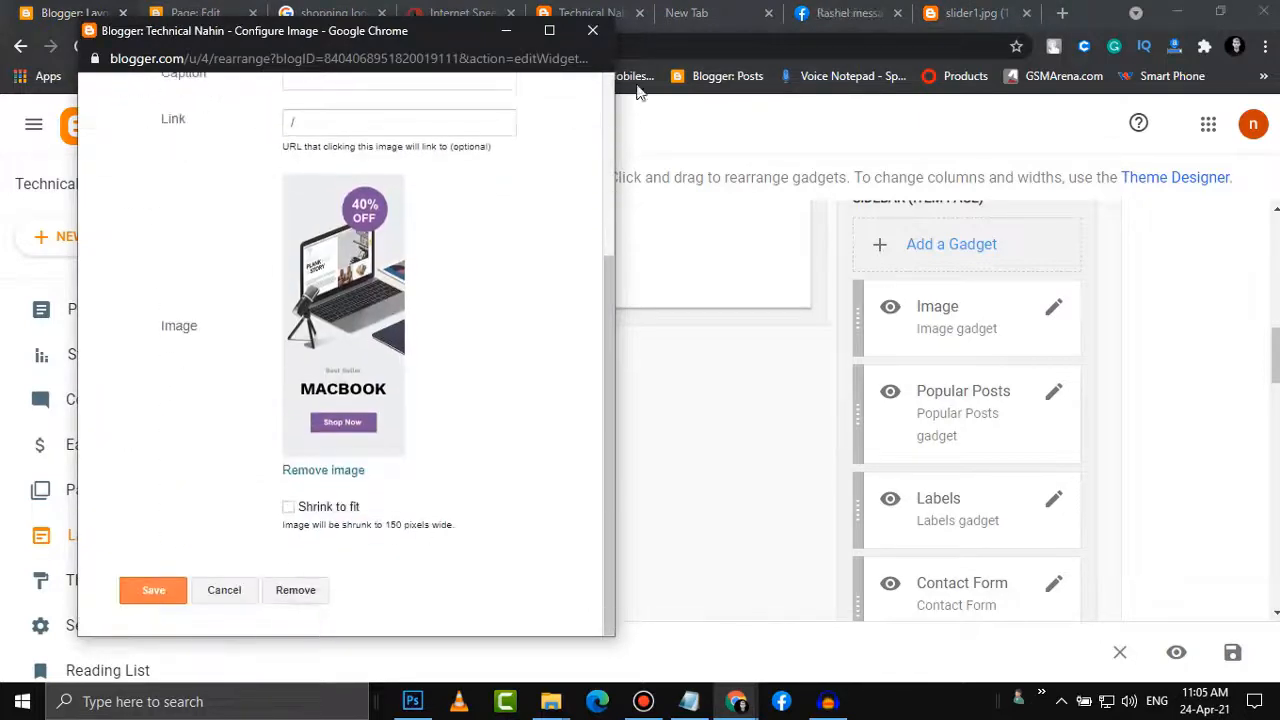
scroll(592, 100, up, 3)
scroll(482, 340, down, 3)
click(295, 589)
click(438, 180)
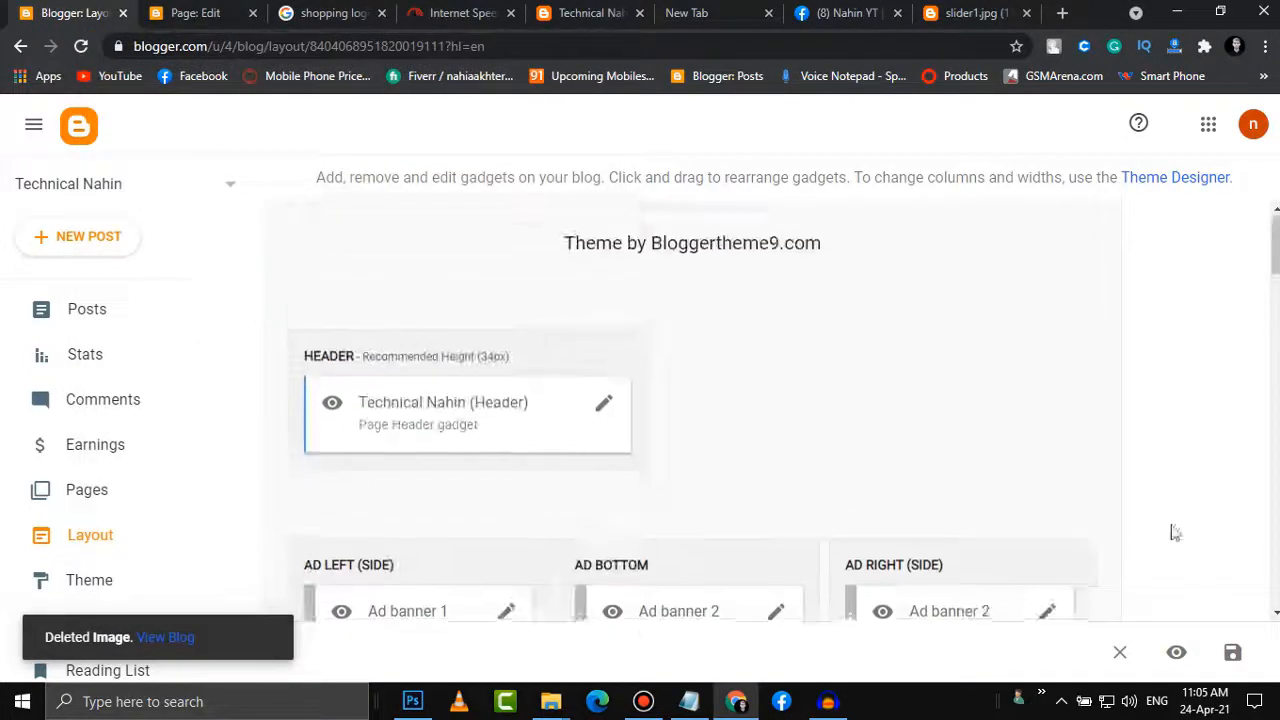
Close the downloads bar on the live homepage and look over the page from the header slider to the Handmade Furniture, Hot Gadgets and footer sections
scroll(957, 426, down, 3)
click(933, 579)
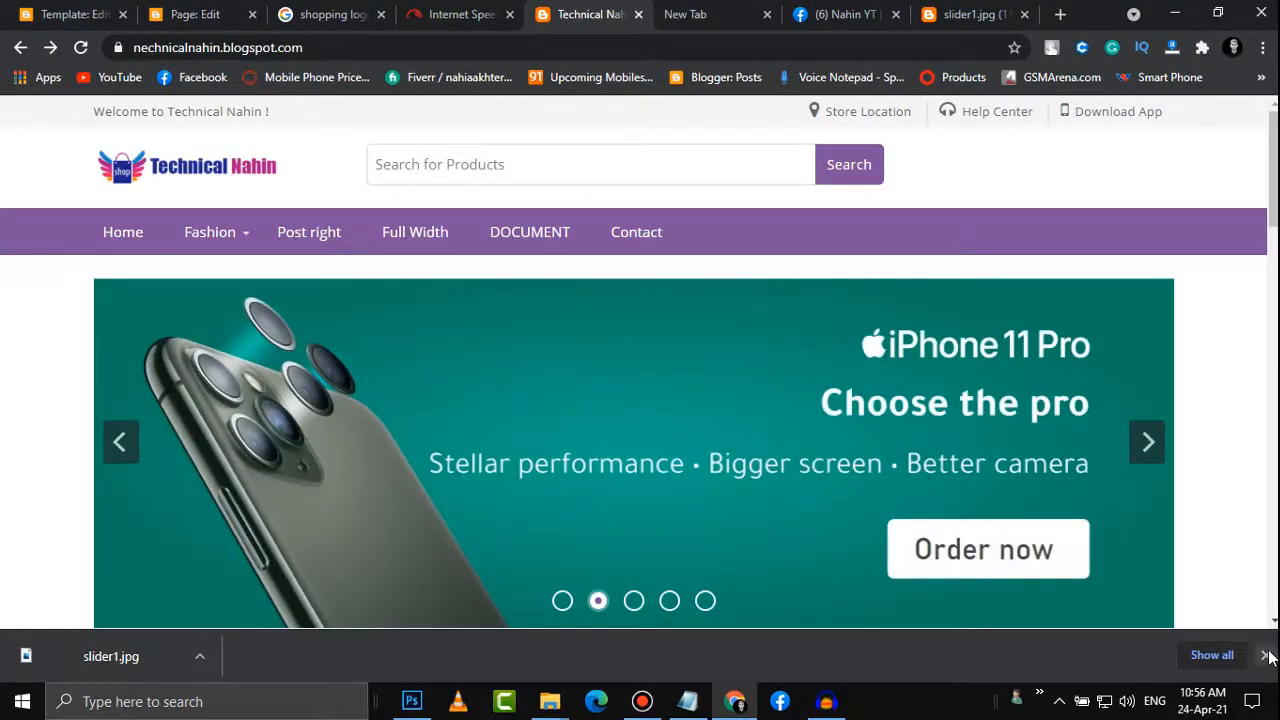
click(1265, 655)
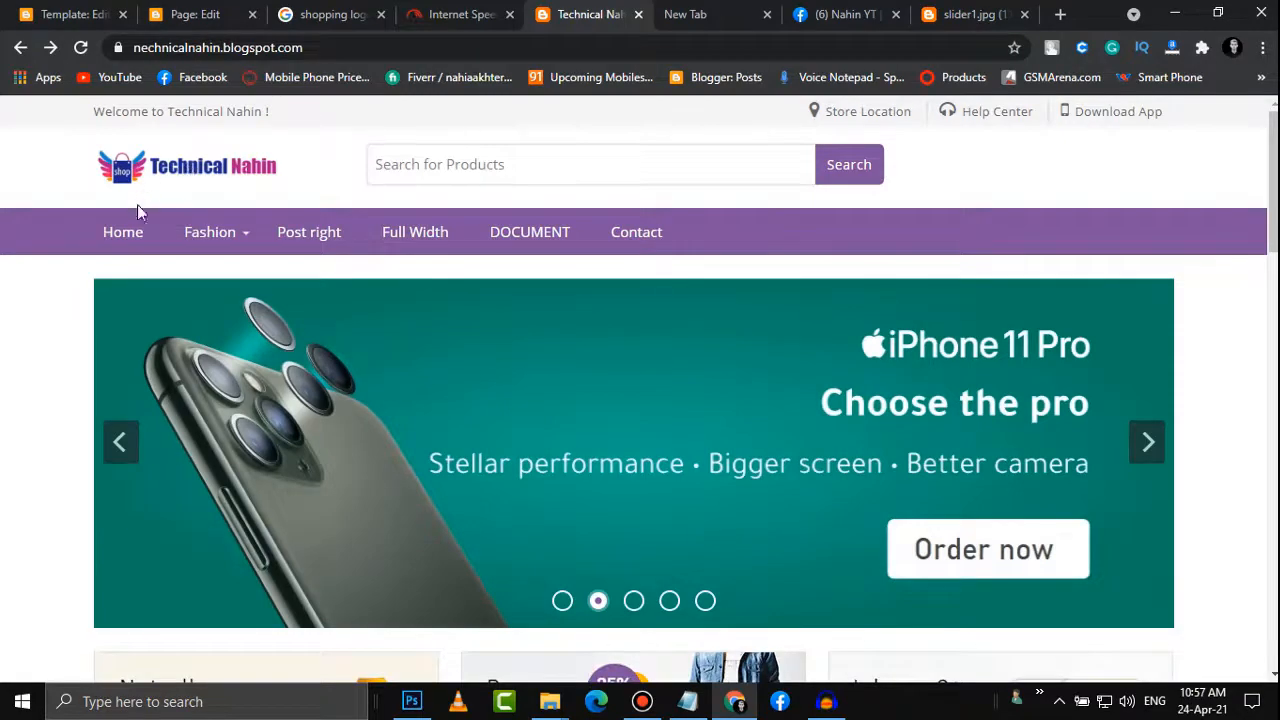
scroll(505, 260, down, 3)
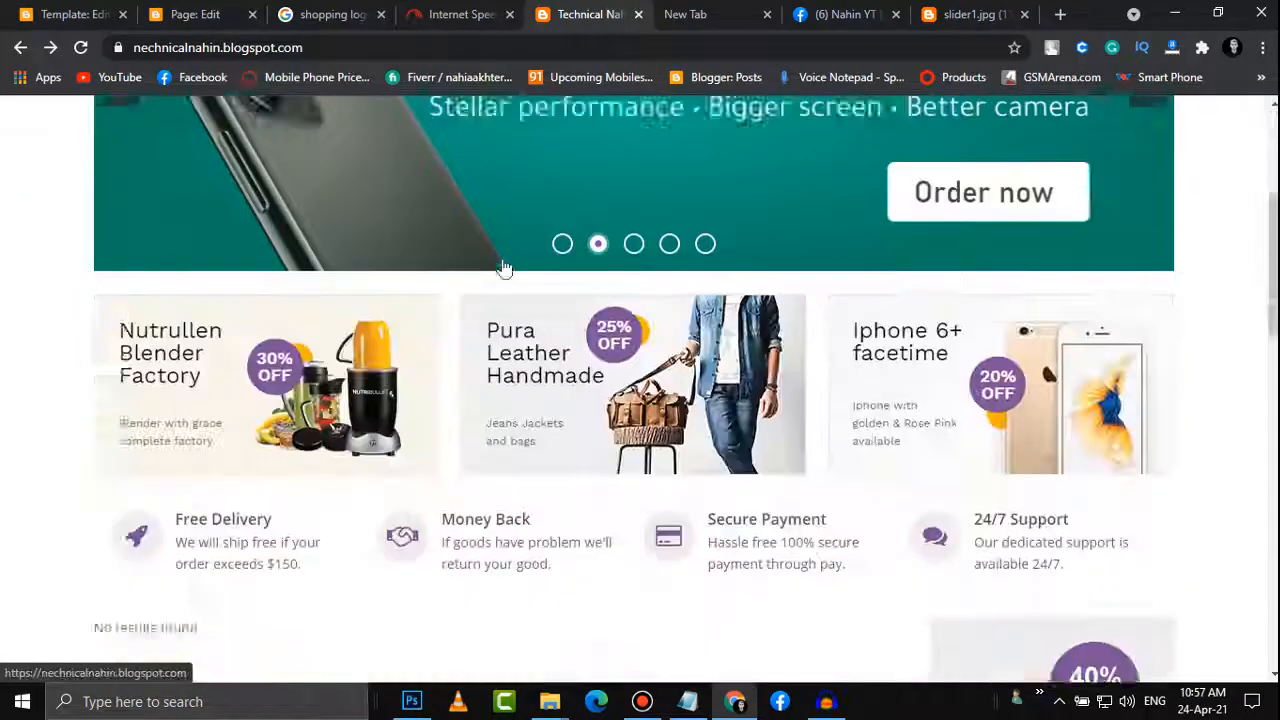
scroll(505, 268, down, 10)
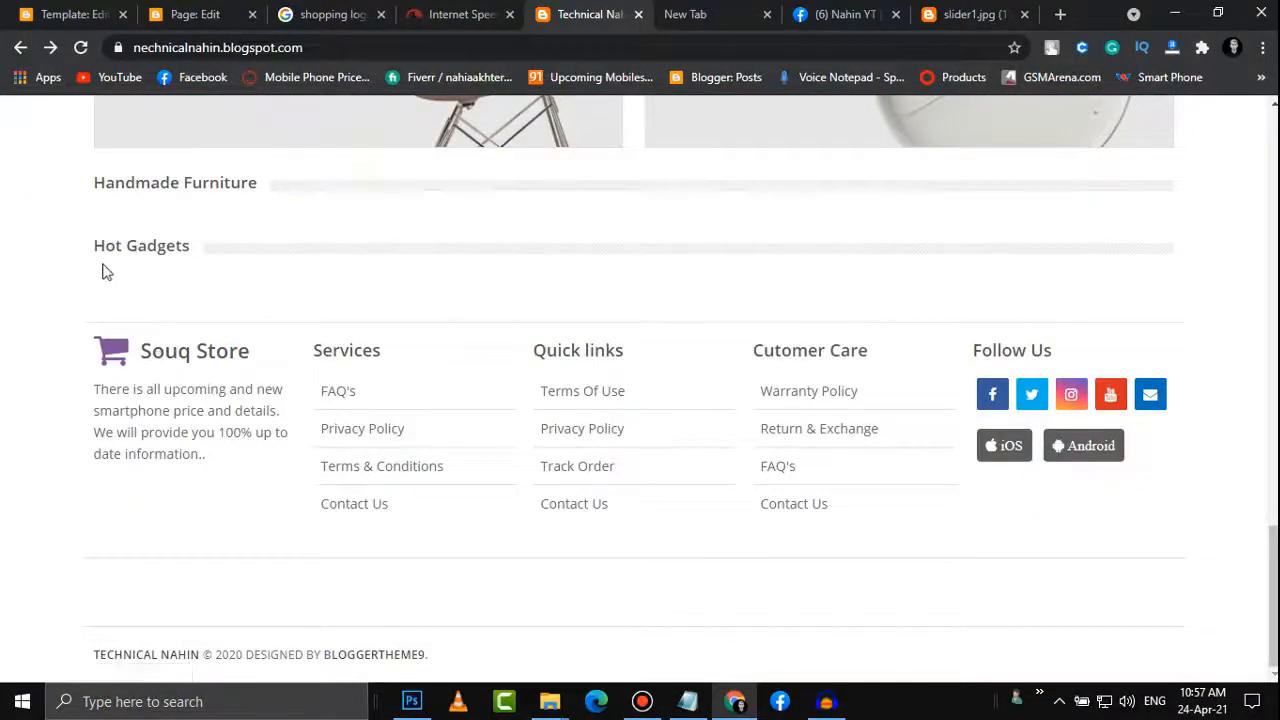
drag(226, 277, 203, 274)
click(220, 183)
scroll(414, 323, up, 10)
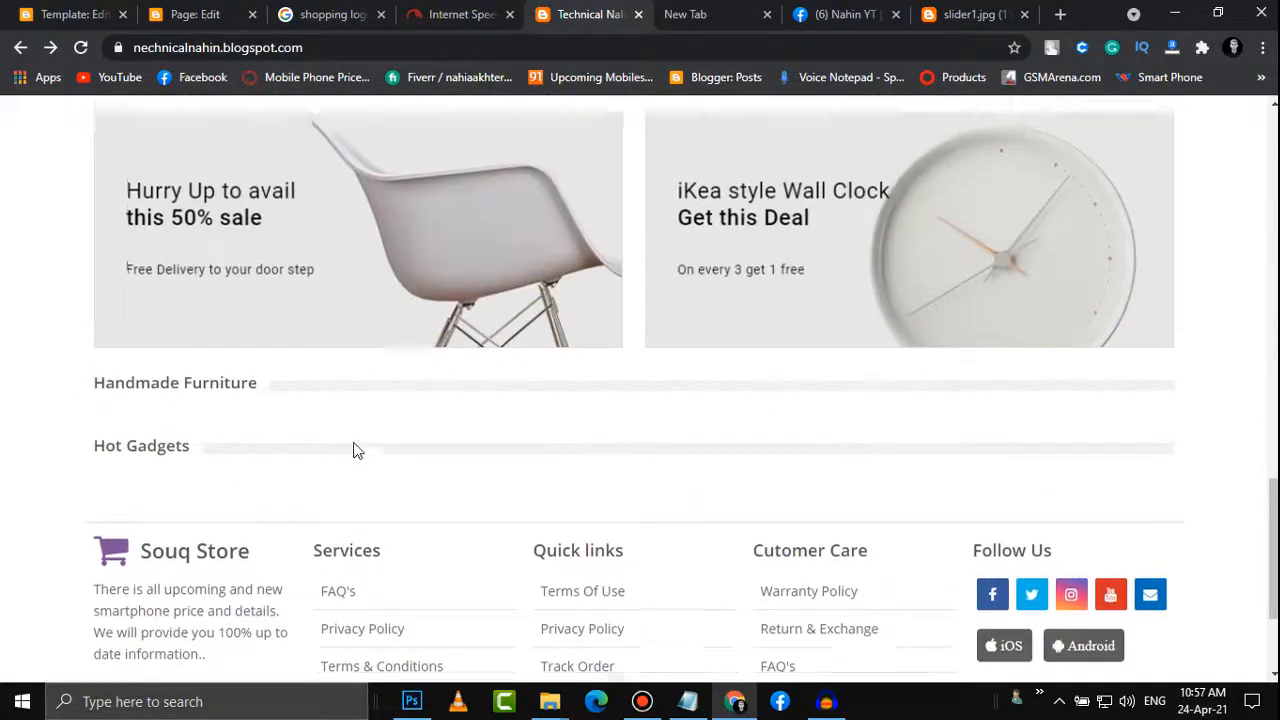
scroll(353, 451, up, 6)
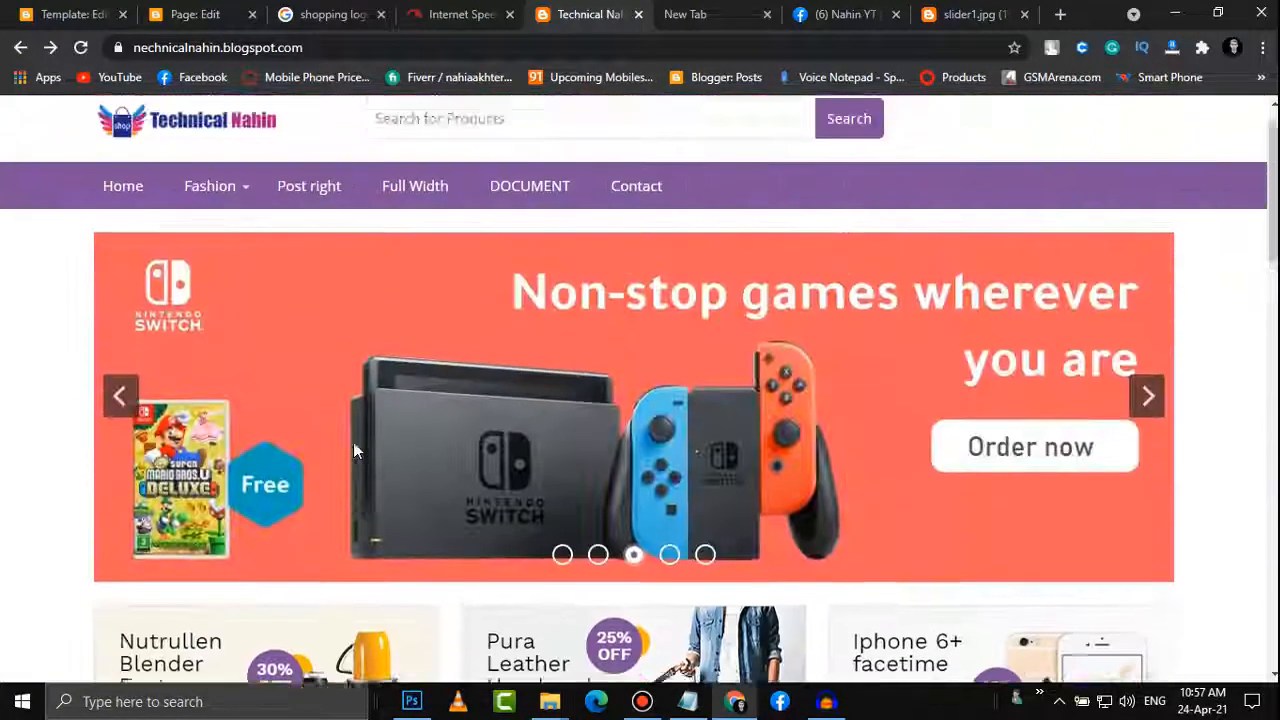